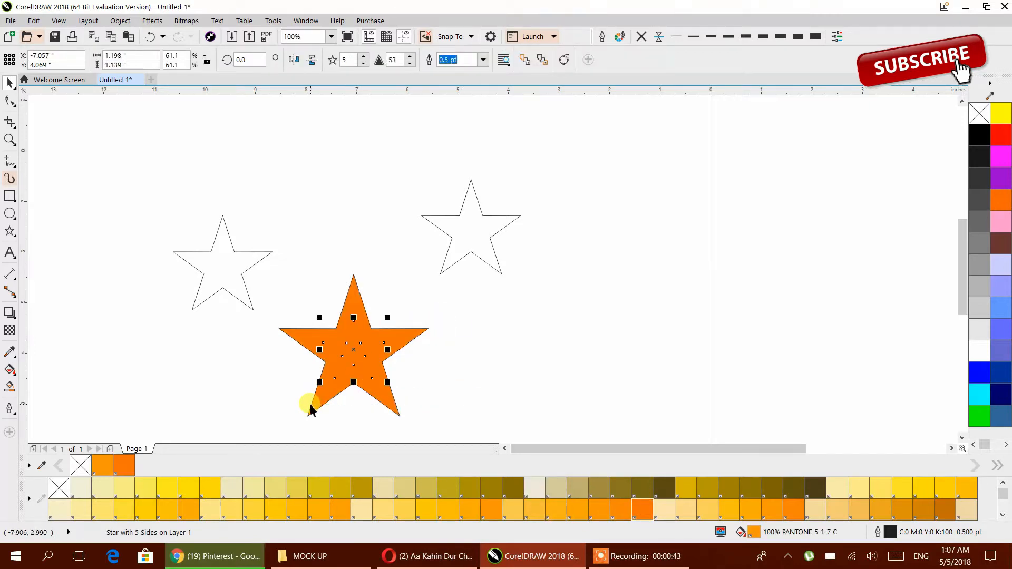
Move the left unfilled star slightly up and outward, and remove the outlines from the two nested orange stars.
drag(226, 259, 181, 228)
drag(246, 229, 437, 425)
click(640, 38)
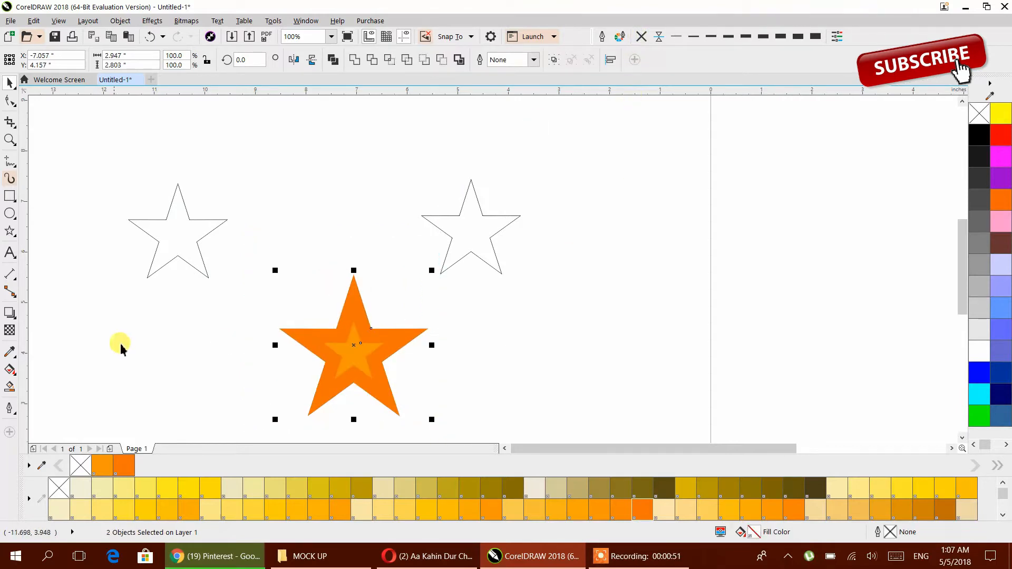
Fill the inner star with yellow PANTONE 1-1-7 C and blend it with the orange outer star.
click(353, 359)
click(210, 488)
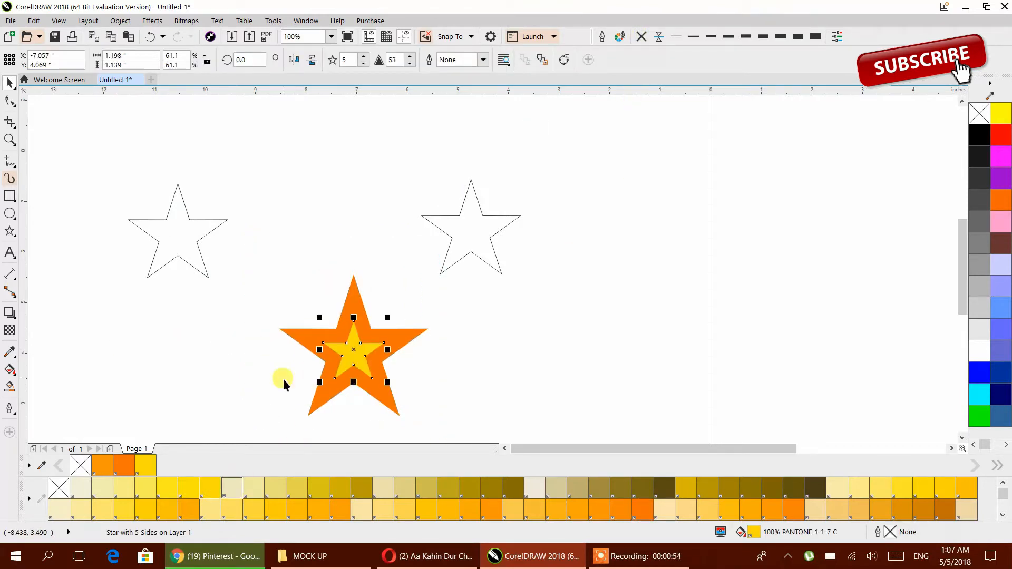
click(16, 320)
click(17, 321)
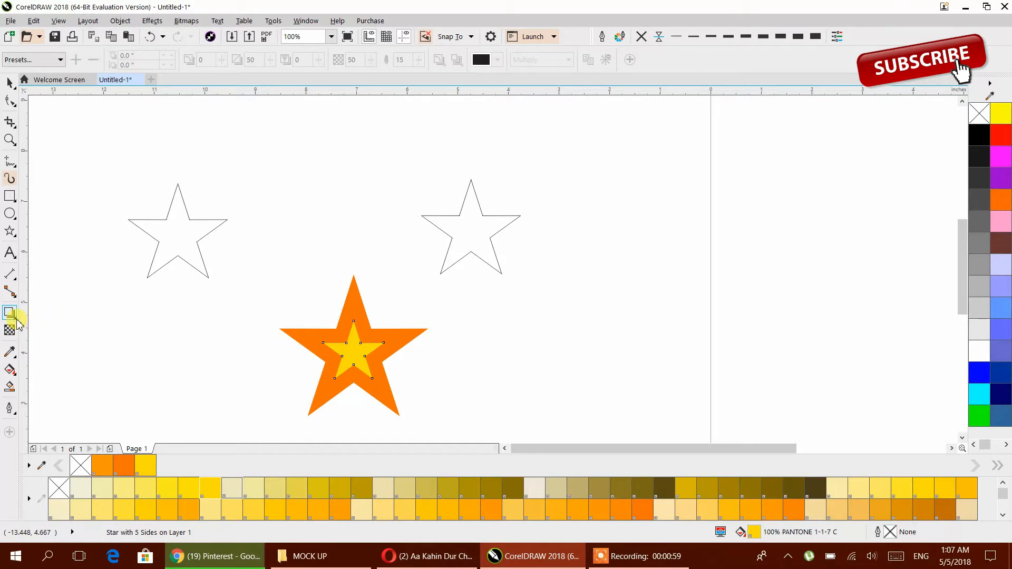
click(18, 322)
click(95, 350)
drag(353, 345, 309, 345)
click(10, 85)
click(296, 194)
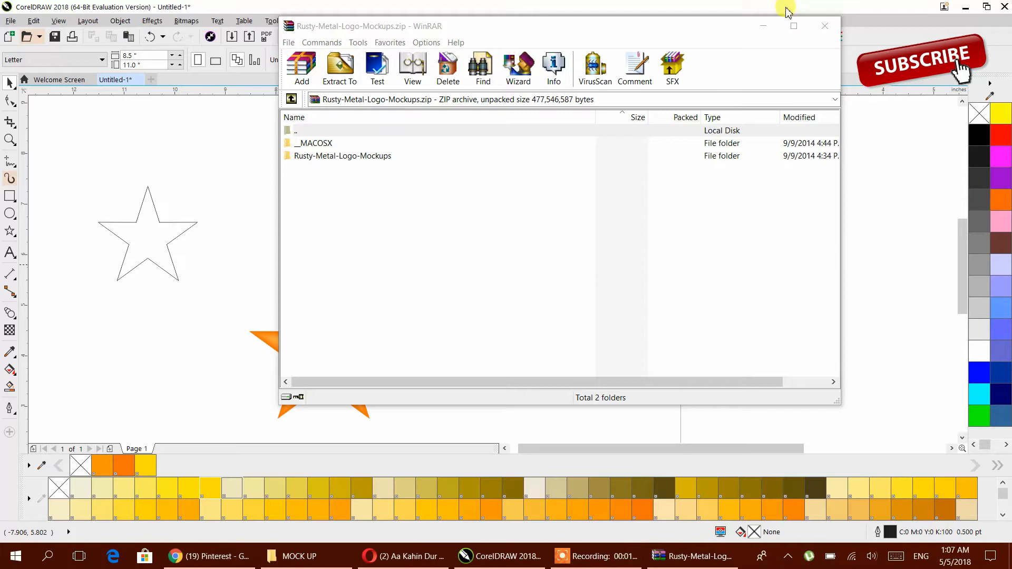
click(762, 26)
Add a smaller concentric copy inside the right unfilled star and blend the two outlines in 20 steps.
scroll(438, 221, up, 2)
scroll(438, 221, down, 2)
click(463, 238)
scroll(463, 238, up, 1)
drag(522, 319, 451, 254)
click(10, 313)
drag(375, 280, 409, 243)
click(10, 84)
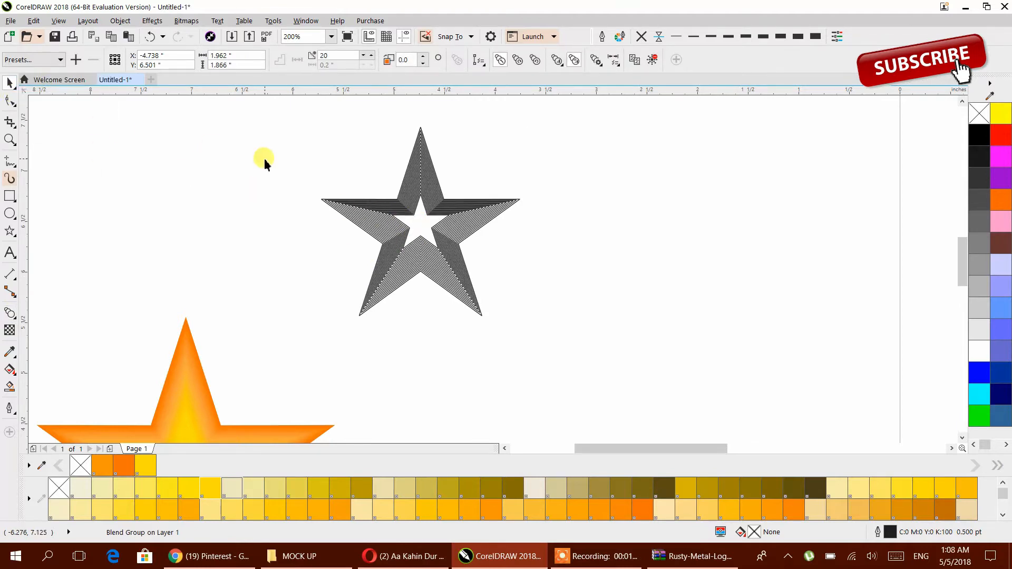
Shrink the inner star of the right-hand blend to a tiny star around its centre.
click(448, 233)
scroll(447, 232, up, 2)
drag(462, 311, 362, 233)
scroll(362, 233, down, 3)
Add a smaller copy about 0.52 in wide inside the left unfilled star and rotate it to about 315 degrees.
drag(436, 284, 549, 269)
click(280, 229)
scroll(246, 219, up, 1)
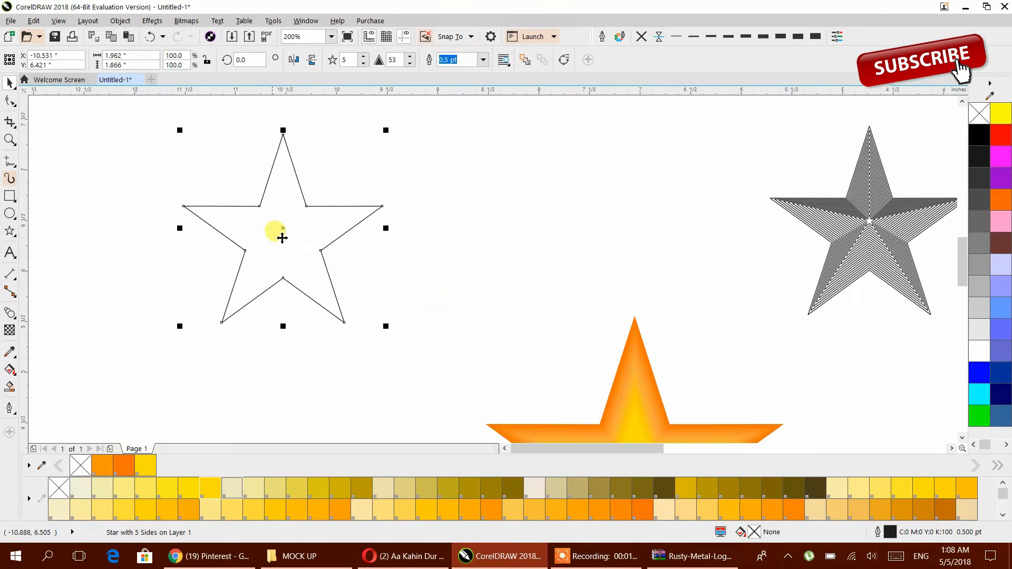
drag(387, 327, 325, 290)
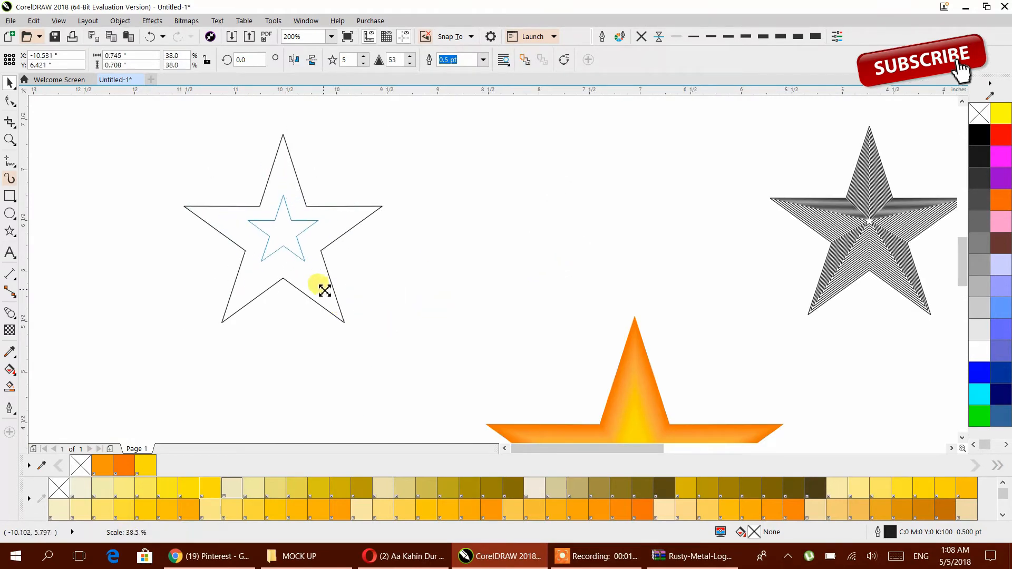
click(294, 229)
drag(316, 198, 327, 234)
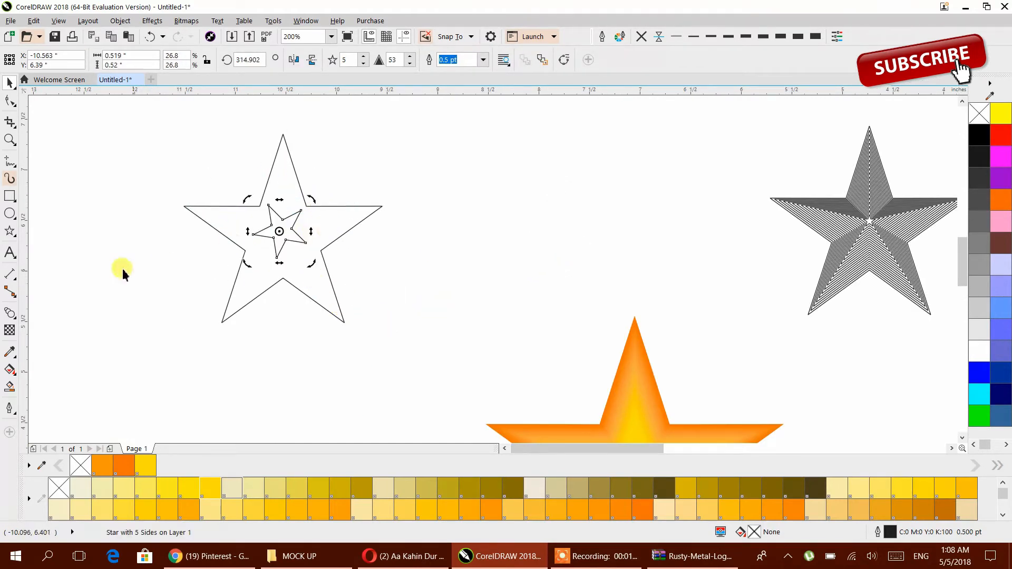
Blend the left star with its rotated inner copy in 20 steps and shrink the inner star to about 0.12 in.
click(9, 312)
drag(236, 291, 276, 247)
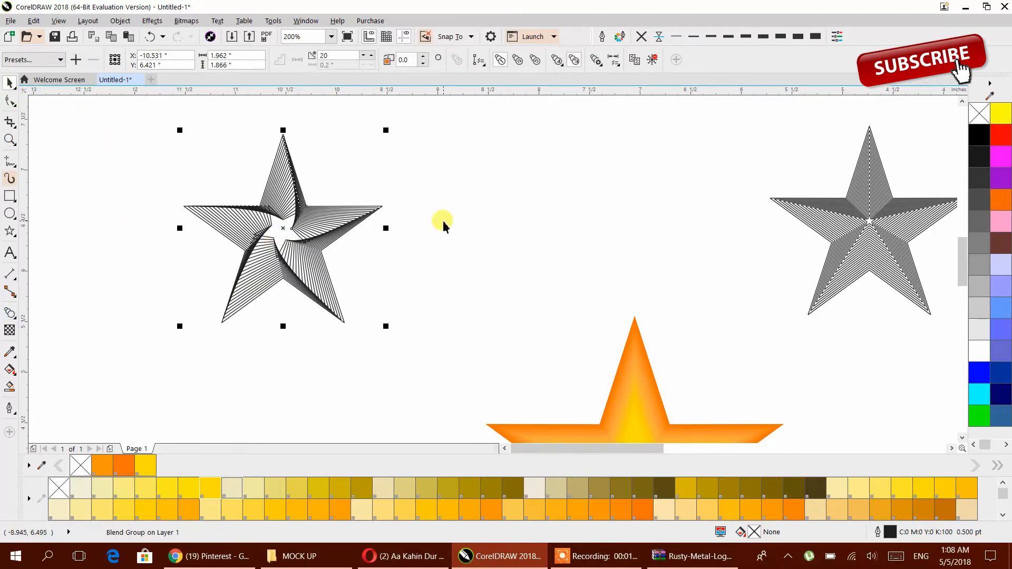
click(274, 230)
scroll(281, 233, up, 2)
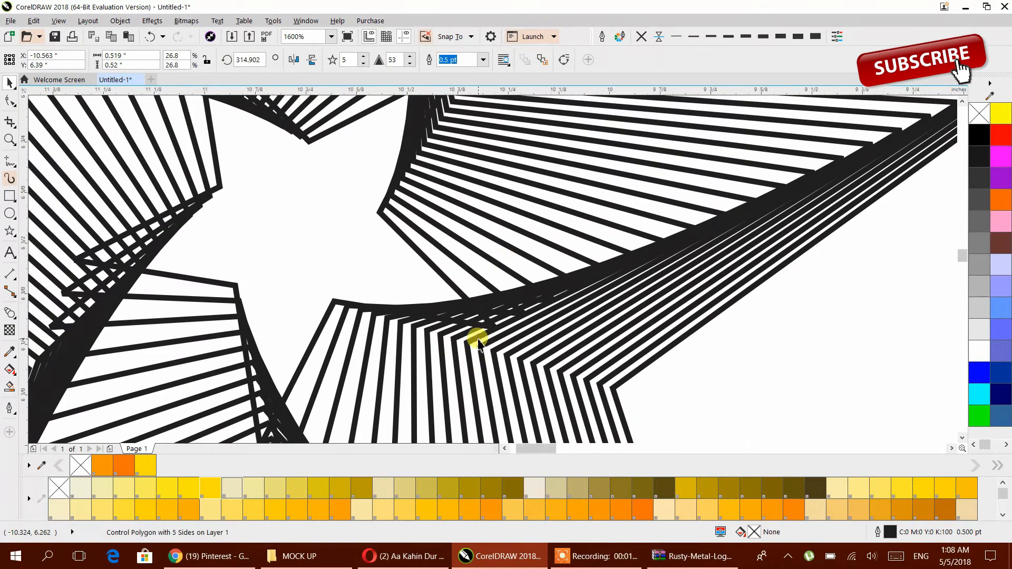
scroll(477, 340, down, 1)
drag(483, 391, 410, 368)
scroll(409, 368, down, 3)
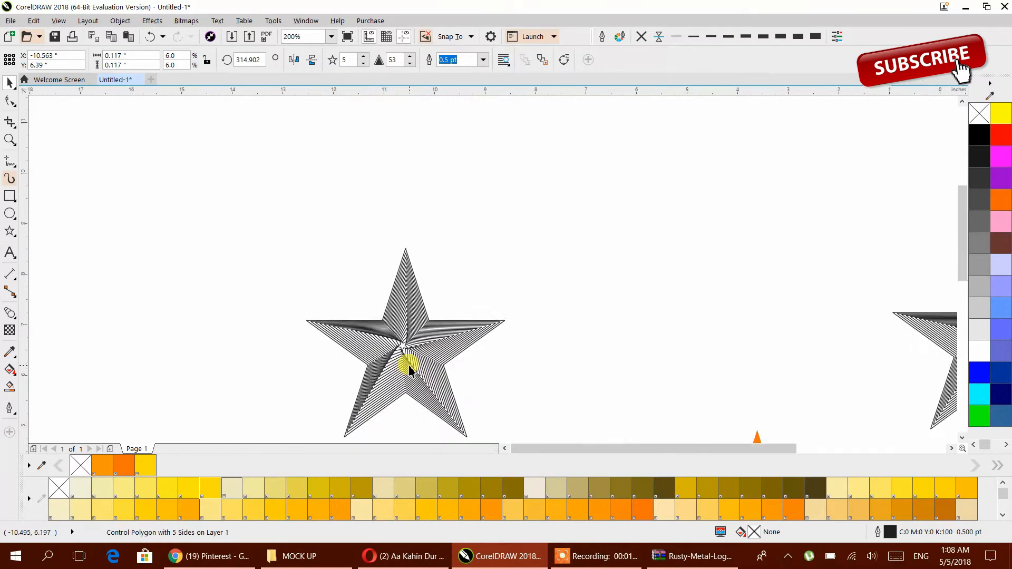
click(348, 276)
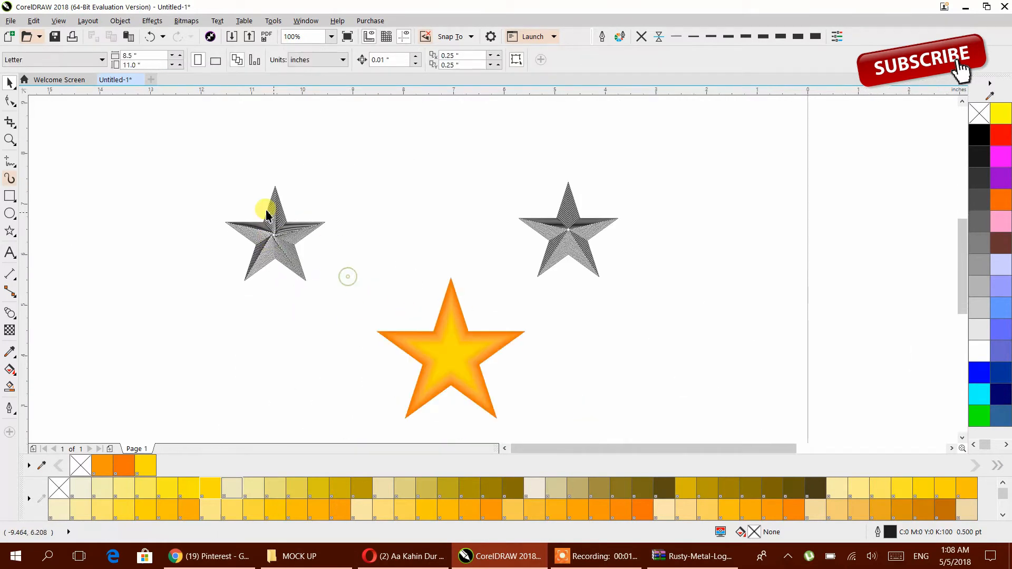
Fill the left blend's outer star with red and its inner star with pink (#FF99CC).
click(994, 137)
scroll(324, 230, up, 2)
click(490, 509)
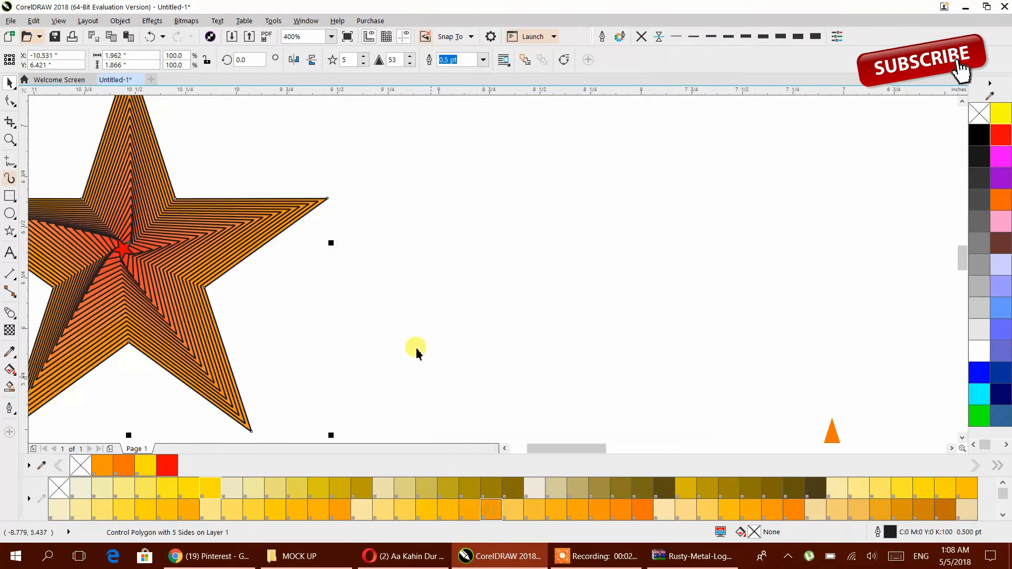
click(167, 465)
click(280, 300)
click(123, 249)
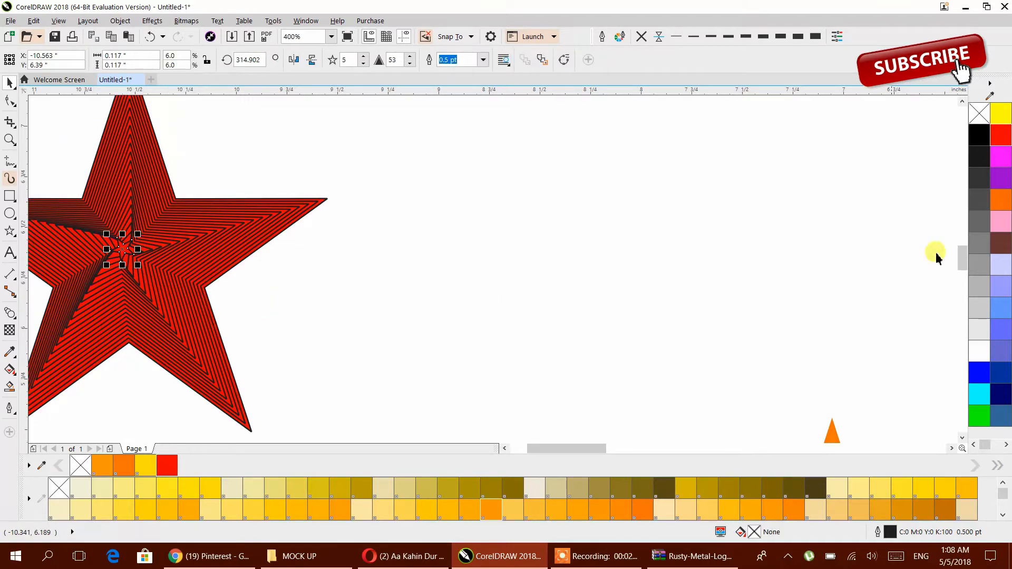
click(1000, 236)
scroll(372, 261, down, 1)
Remove the outline from the whole red and pink star blend.
click(205, 234)
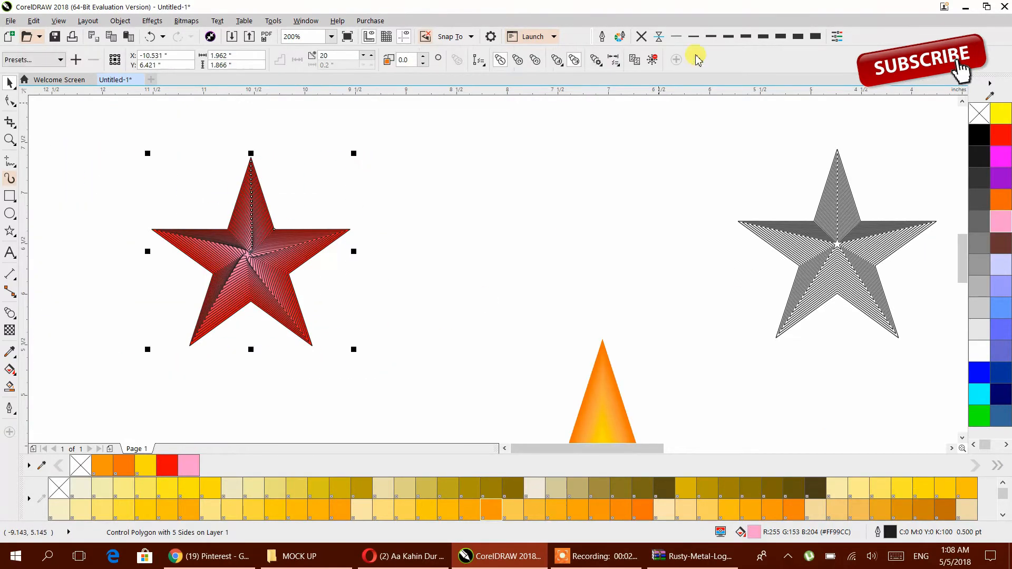
click(638, 37)
click(369, 259)
scroll(349, 271, down, 2)
scroll(327, 344, up, 1)
Draw a heart from the Basic Shapes, about 2.56 in wide, beside the orange star.
drag(389, 343, 220, 354)
click(16, 219)
click(15, 235)
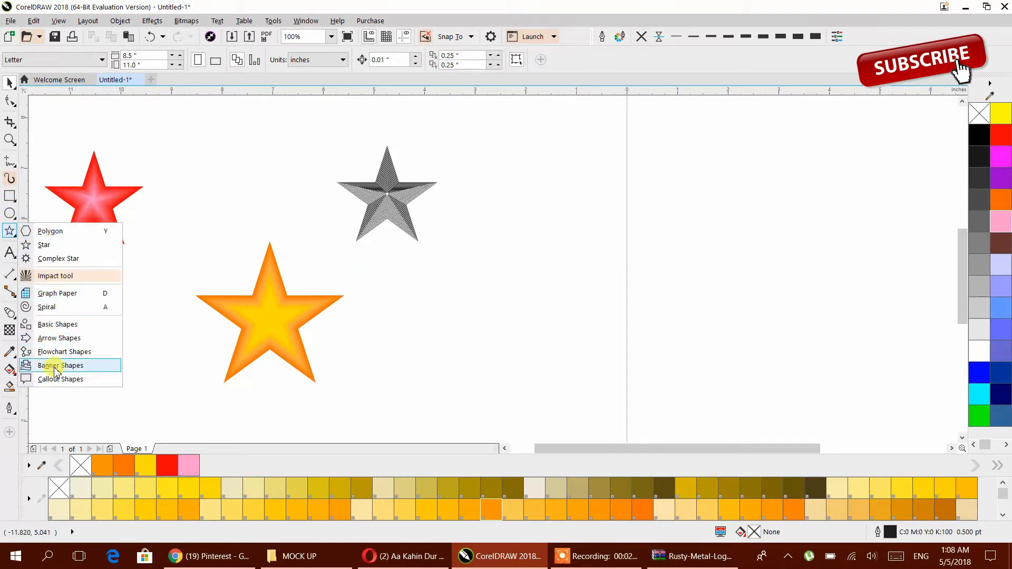
click(53, 324)
click(333, 60)
click(355, 115)
drag(453, 269, 590, 406)
click(10, 83)
Undo the heart's reduction and place a smaller copy about 0.52 in wide inside its left half.
click(51, 85)
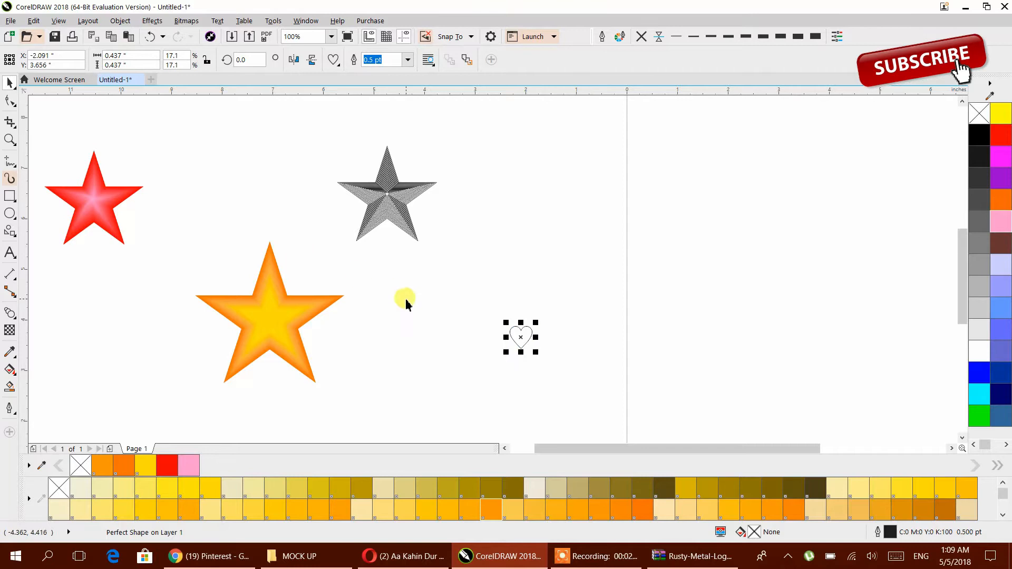
key(ctrl+z)
drag(589, 406, 539, 366)
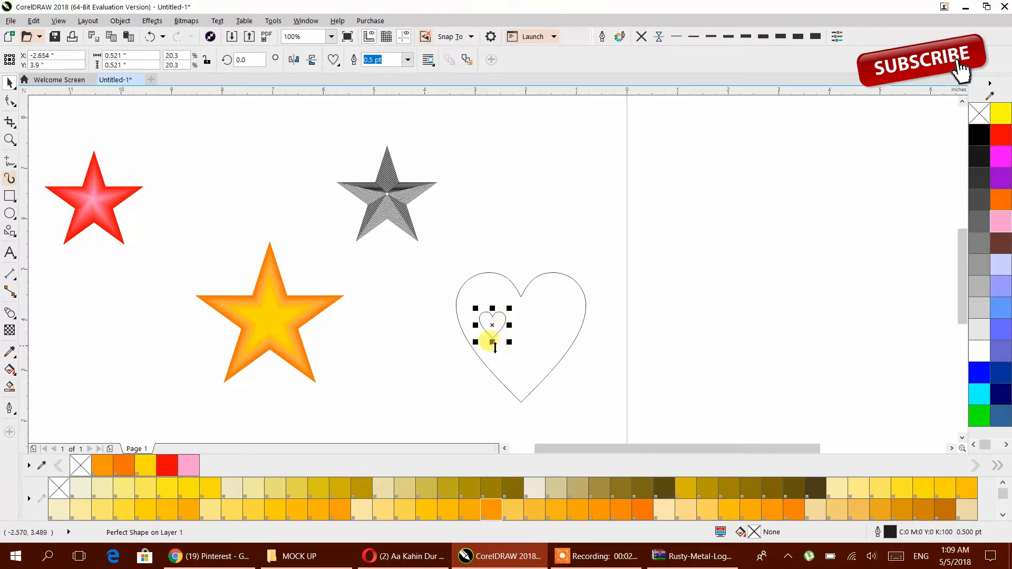
Fill the small heart with orange and the large heart with red.
click(642, 510)
click(563, 335)
click(1000, 136)
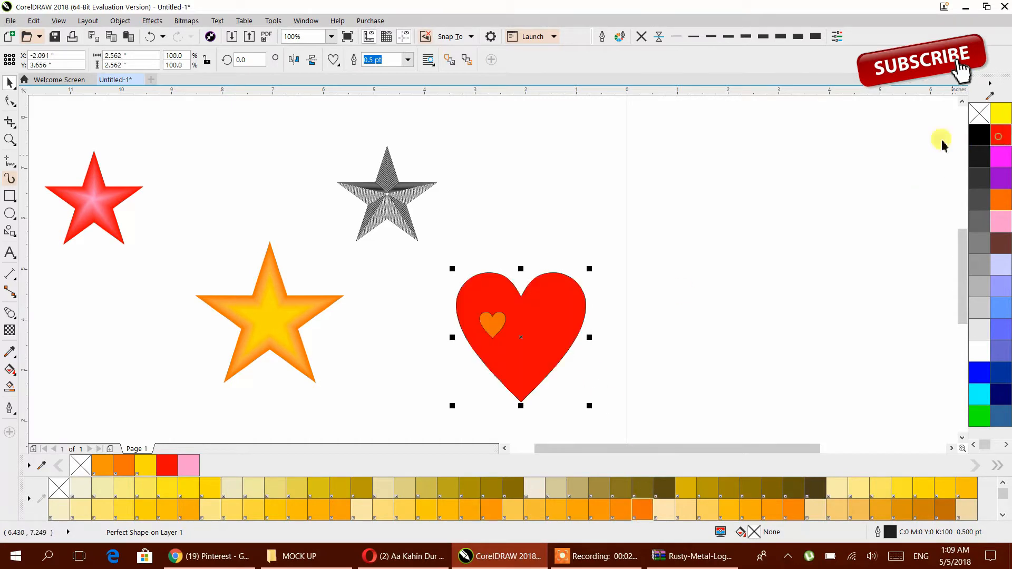
Remove the outlines from both hearts and blend the small orange heart with the large red one in 20 steps.
click(590, 315)
click(644, 37)
click(571, 193)
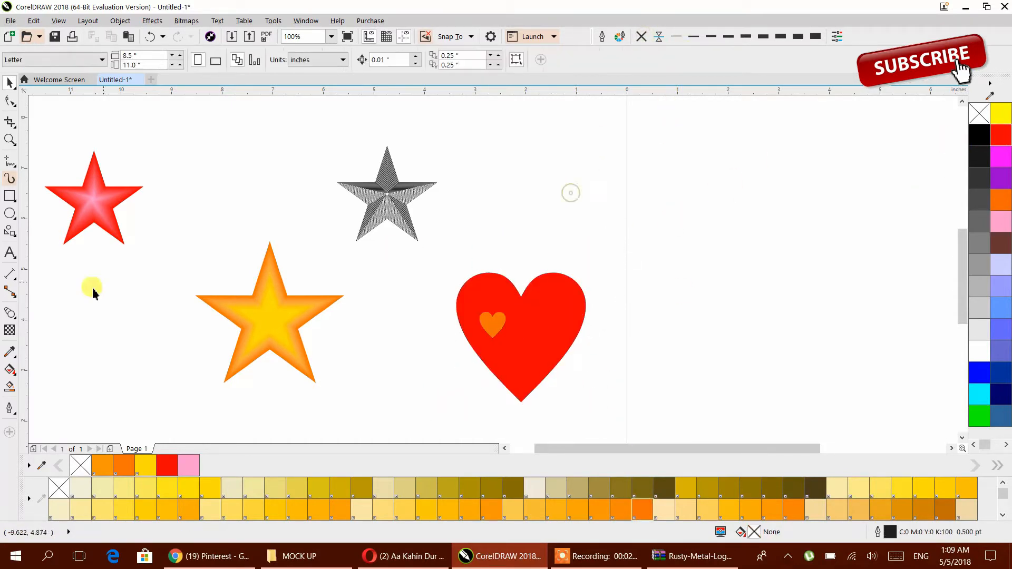
drag(492, 323, 517, 339)
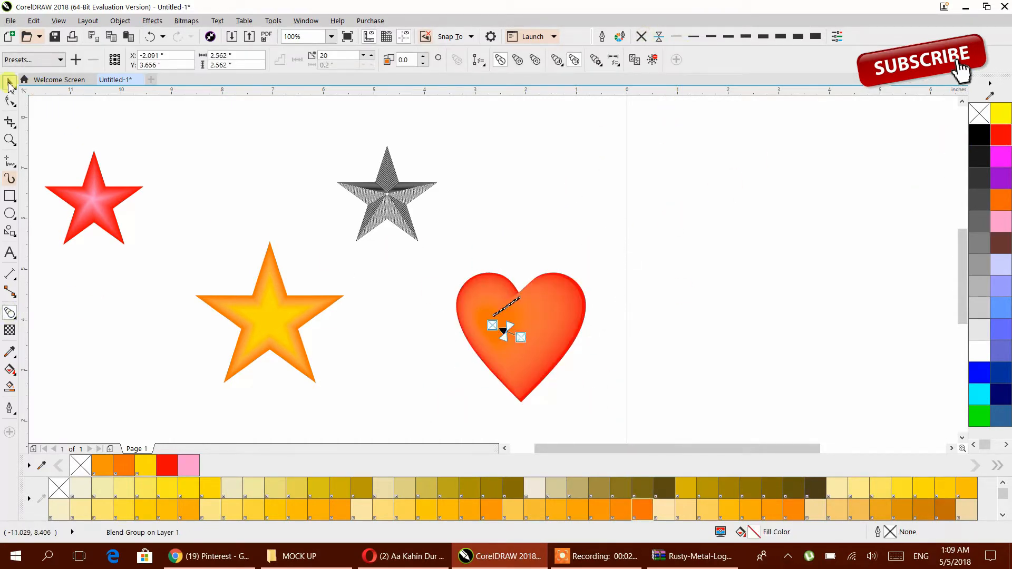
click(426, 356)
Create a white copy of the large heart beside the blend and give it a diagonal linear transparency.
drag(581, 289, 425, 284)
right_click(425, 284)
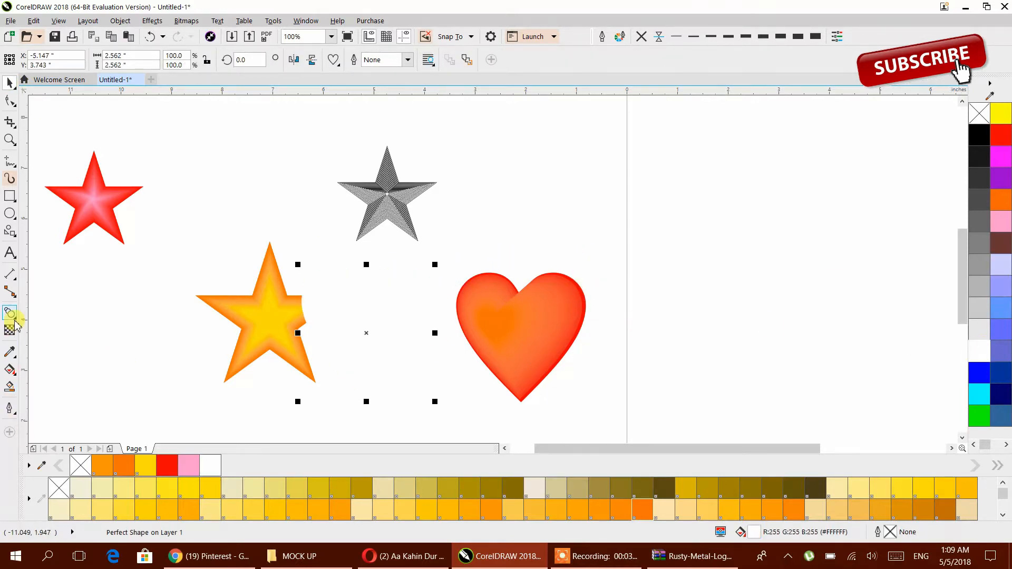
click(10, 330)
drag(469, 251, 294, 339)
click(10, 83)
Place the transparent white heart over the blended heart and scale it to about 90%.
drag(390, 334, 542, 335)
scroll(600, 413, up, 1)
drag(573, 398, 559, 395)
drag(493, 258, 497, 254)
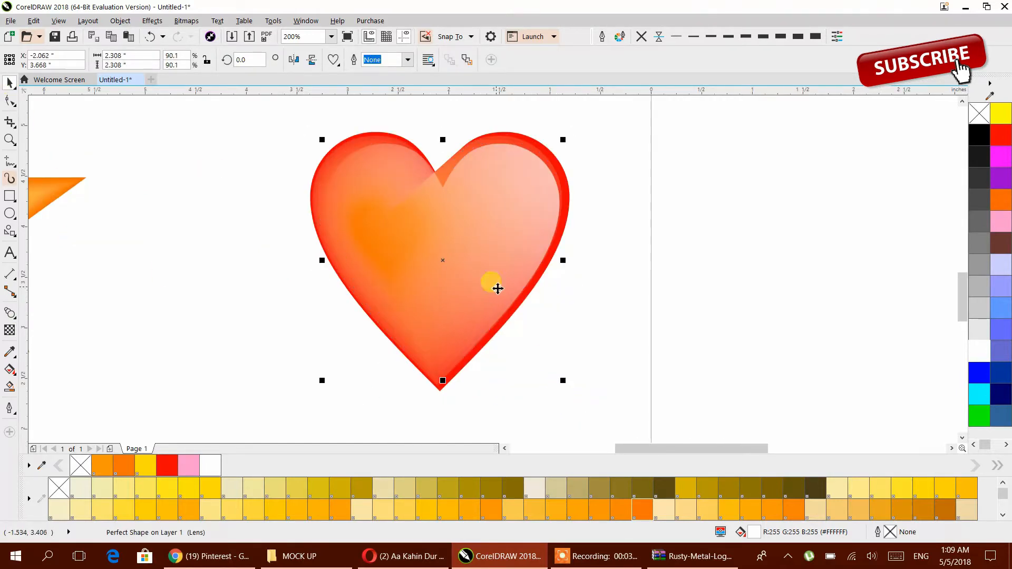
Centre the white highlight heart on the large red heart.
scroll(518, 140, up, 2)
shift+click(507, 139)
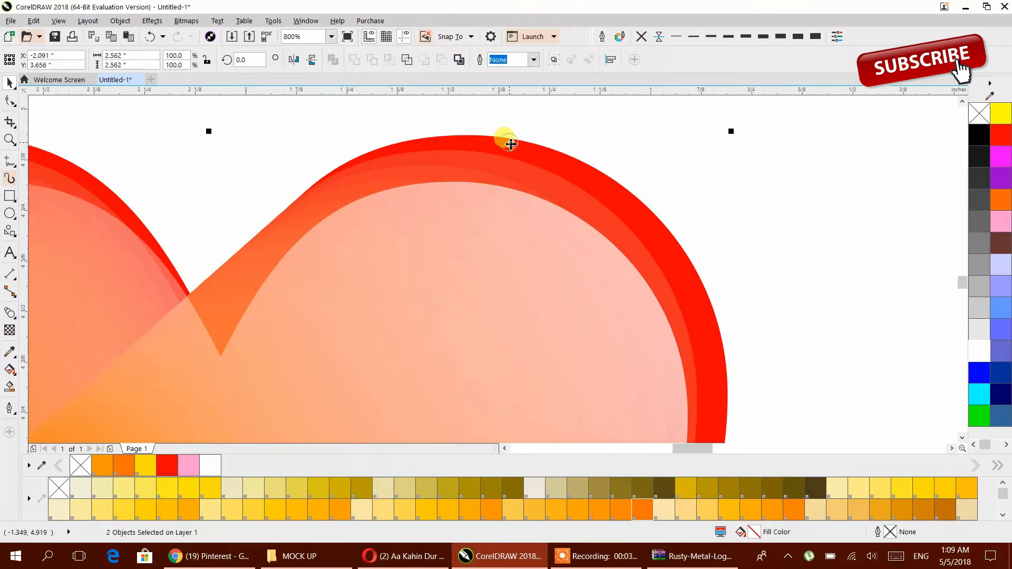
scroll(645, 138, down, 2)
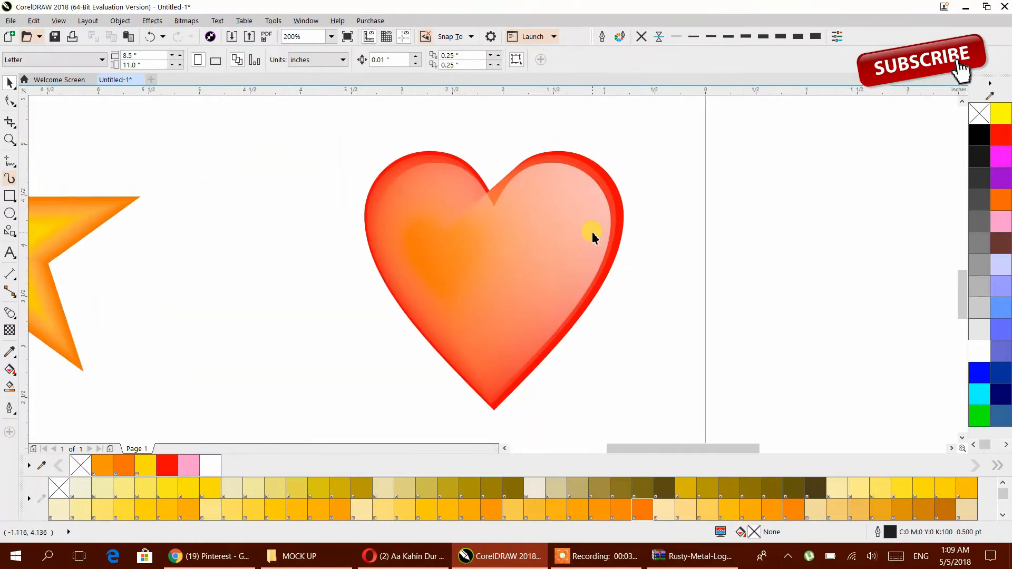
Adjust the highlight's linear transparency to about -147 degrees so the white fades inward from the heart's upper-right edge.
click(572, 245)
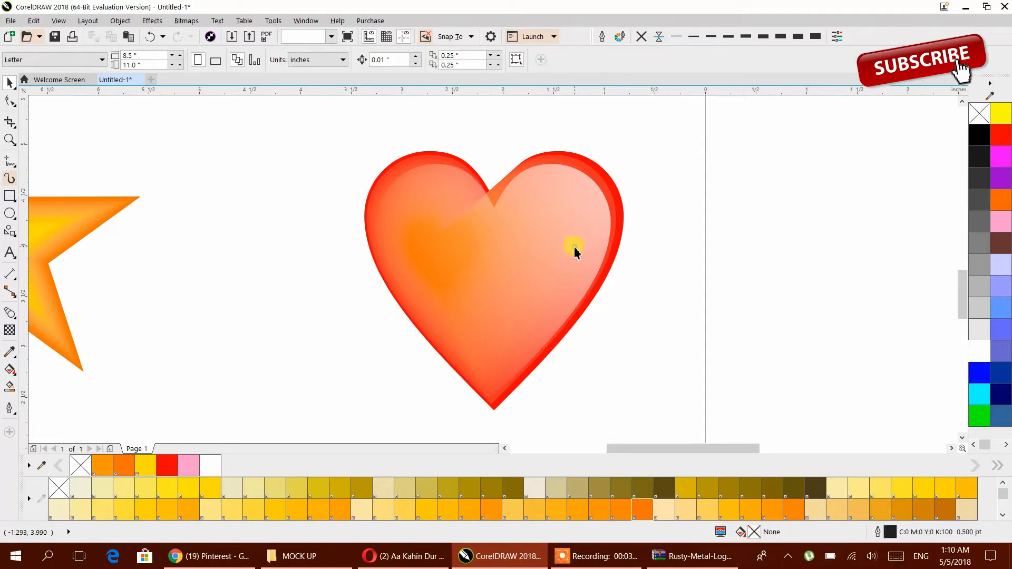
click(10, 330)
drag(468, 289, 590, 176)
click(473, 287)
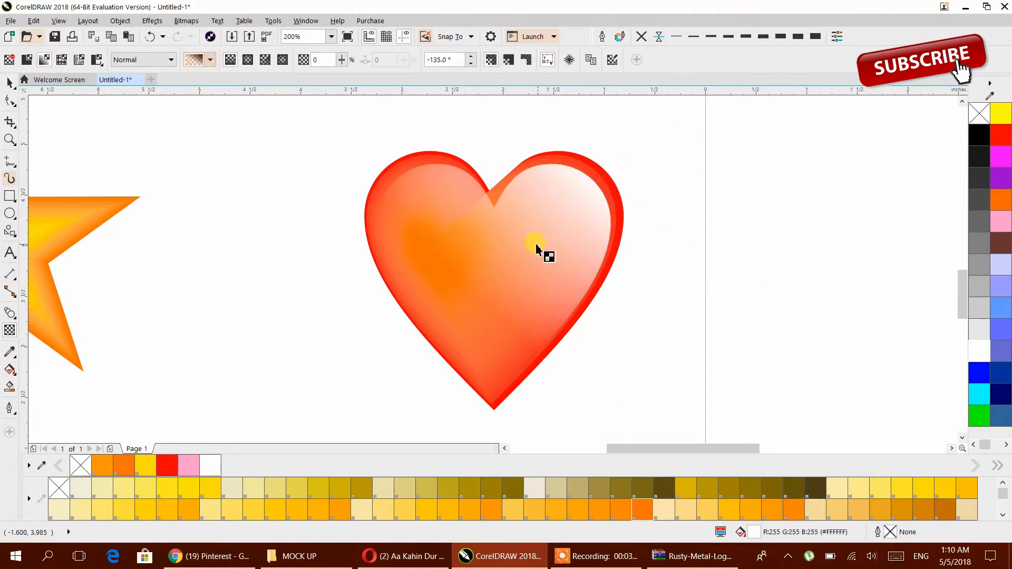
drag(536, 246, 543, 246)
drag(649, 233, 506, 234)
drag(648, 190, 557, 265)
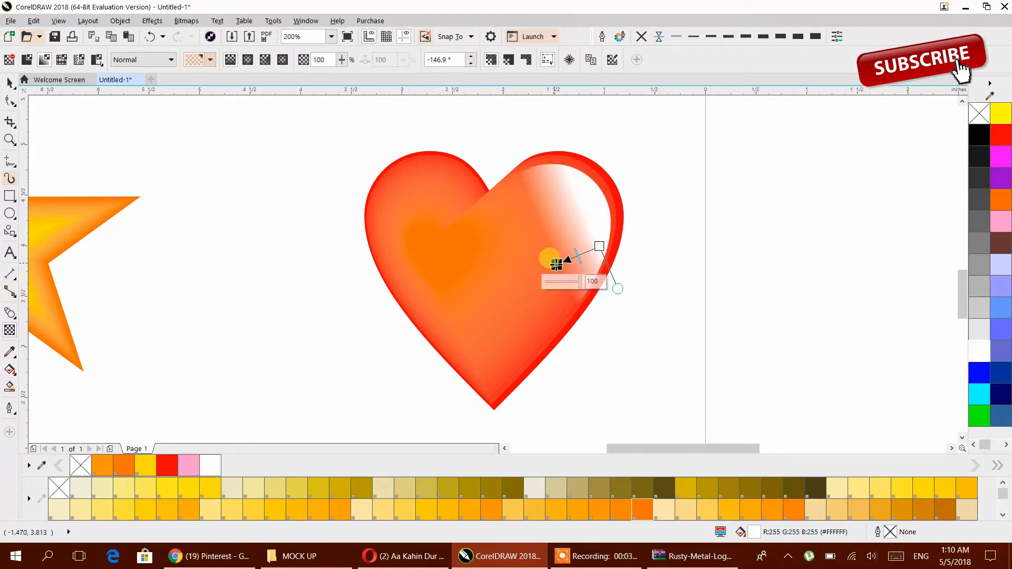
click(10, 83)
Duplicate the white highlight and set the copy's linear transparency to fade inward from the heart's lower-left edge.
click(449, 239)
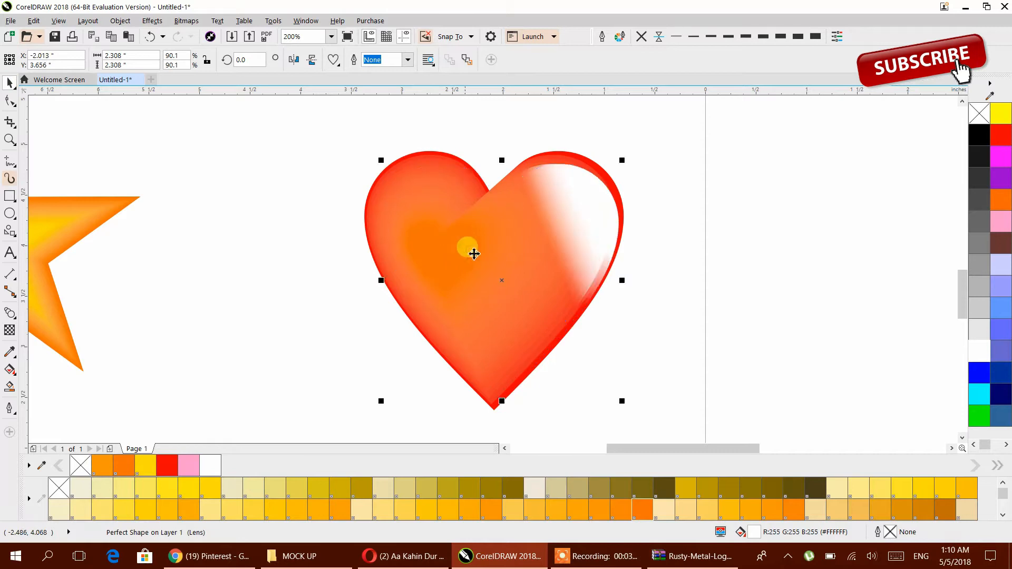
click(10, 329)
drag(414, 314, 492, 277)
drag(396, 328, 430, 309)
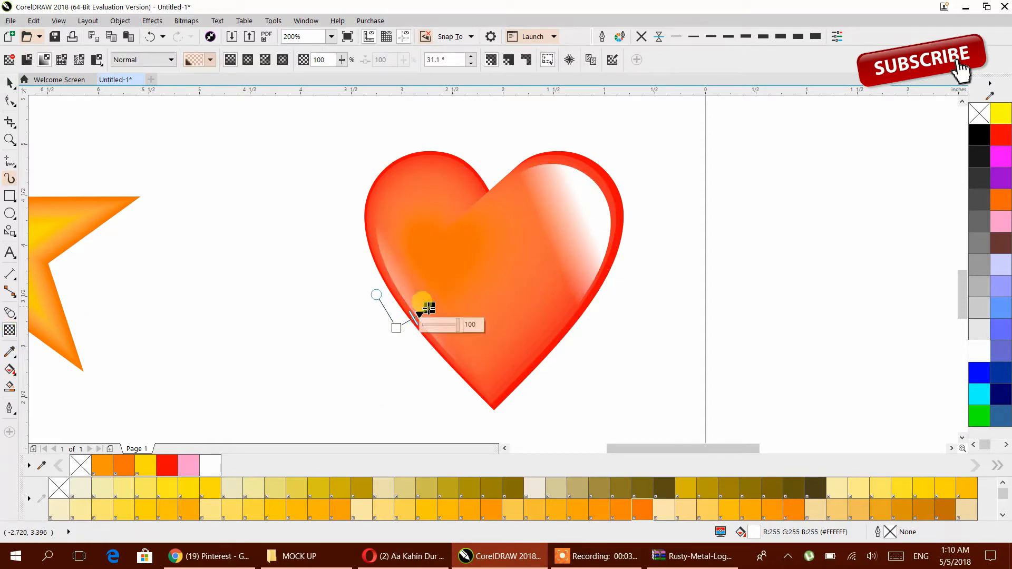
click(10, 82)
Recolour the outer heart of the blend dark red (R154 G0 B0).
scroll(328, 169, down, 4)
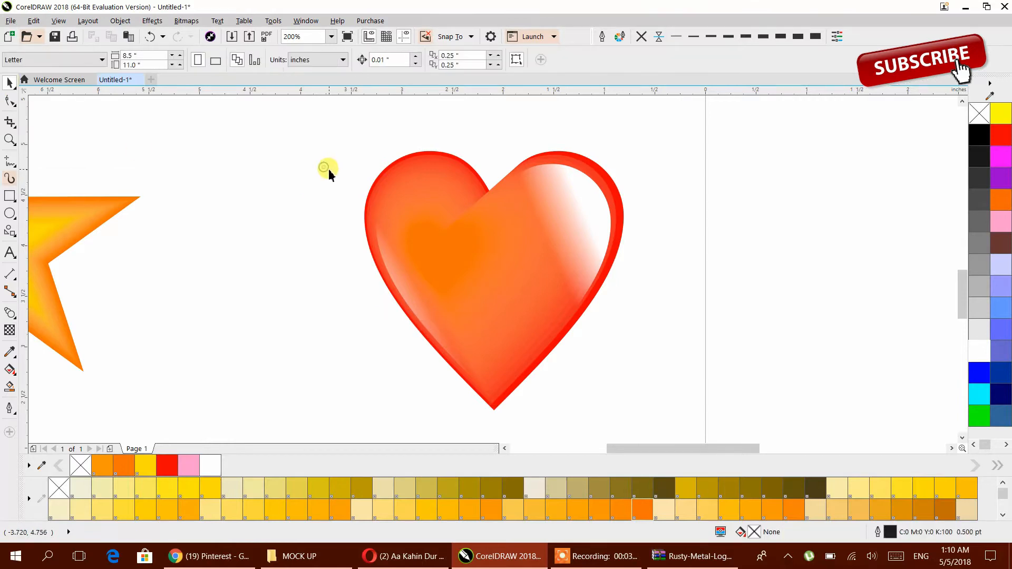
scroll(413, 178, up, 4)
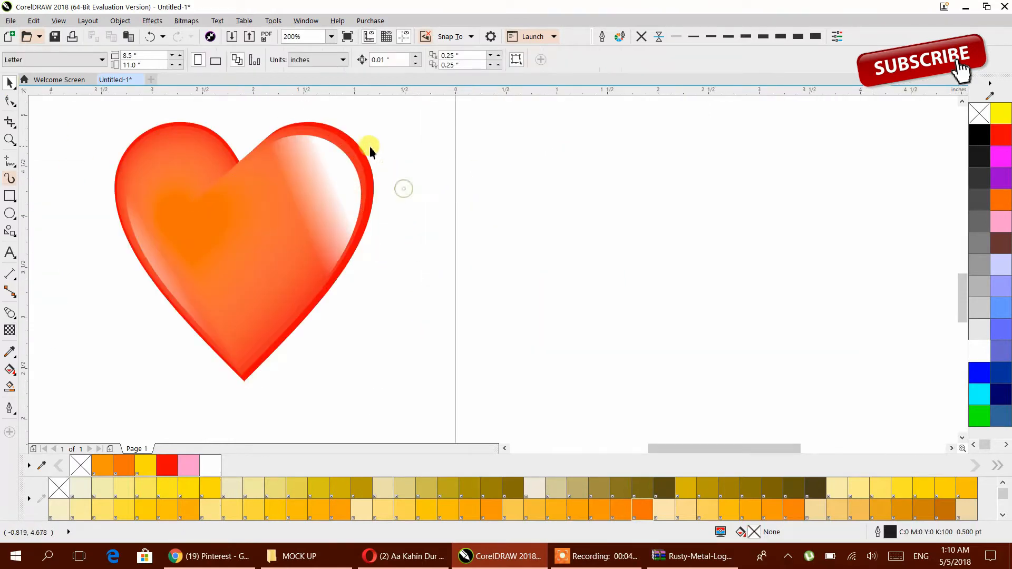
scroll(638, 521, down, 3)
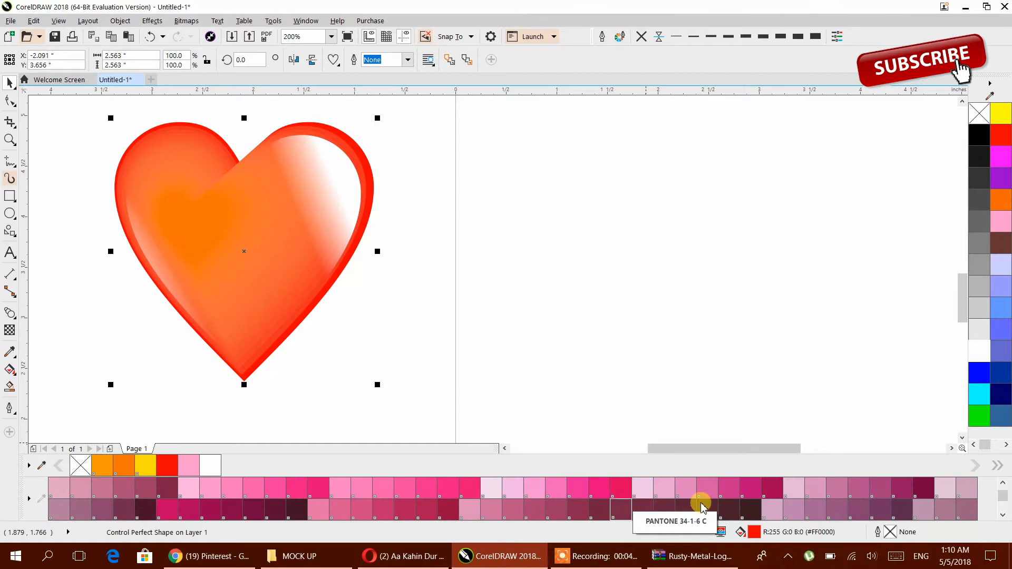
scroll(771, 494, down, 8)
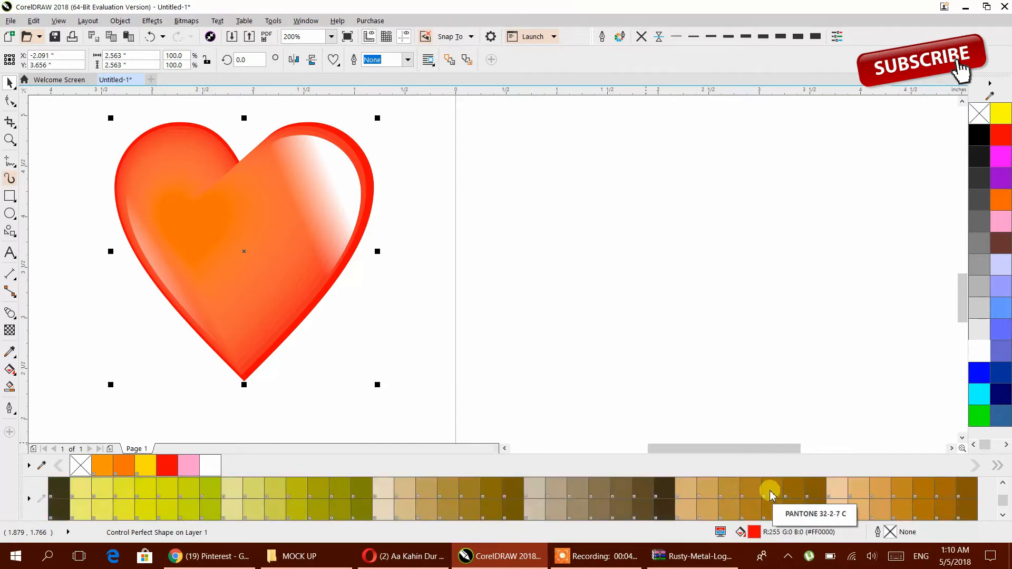
scroll(774, 488, down, 2)
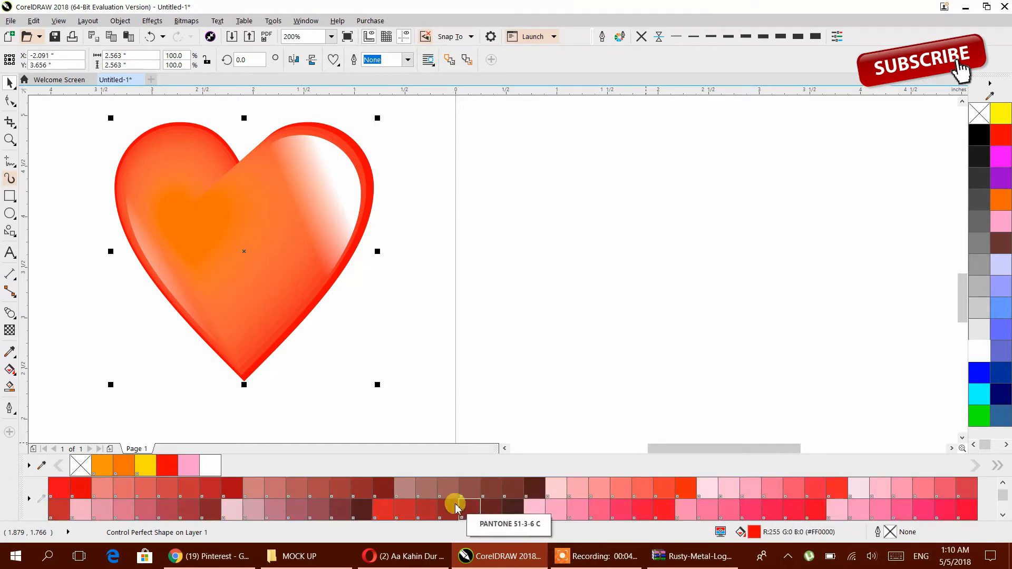
right_click(405, 512)
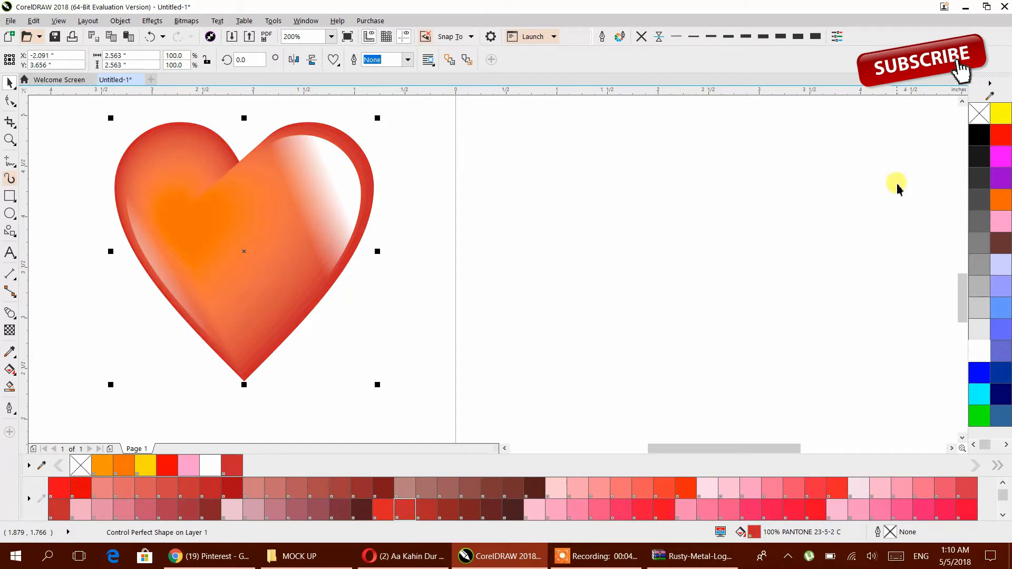
click(998, 141)
right_click(987, 157)
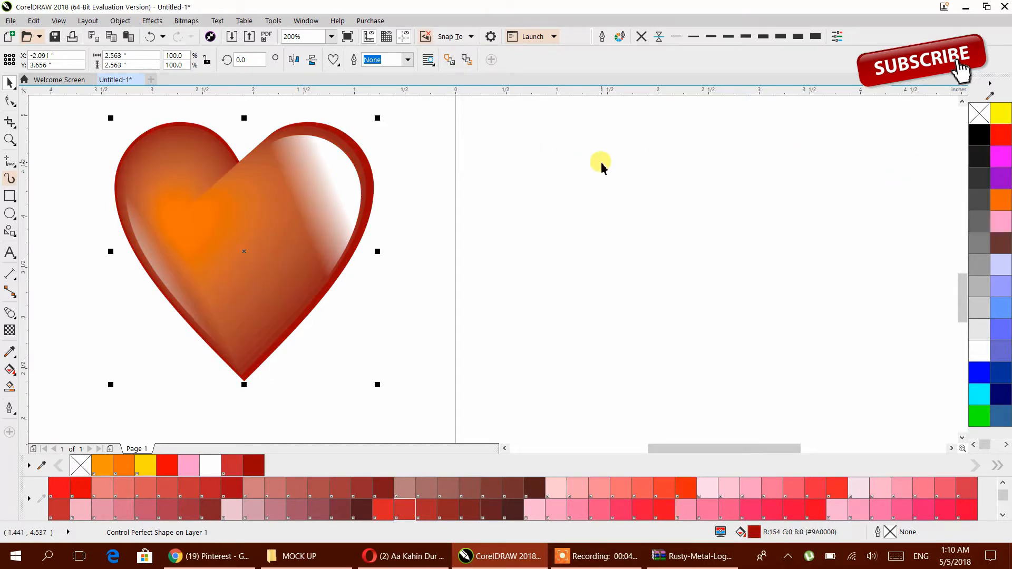
Fill the small inner heart of the blend with bright red.
click(91, 129)
click(187, 221)
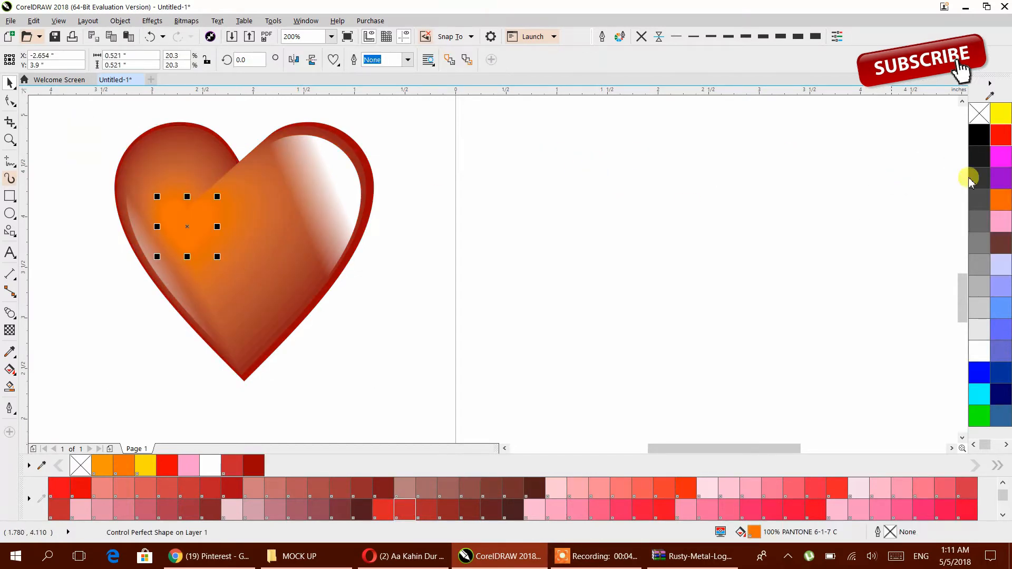
click(384, 280)
scroll(390, 285, down, 3)
scroll(403, 296, up, 3)
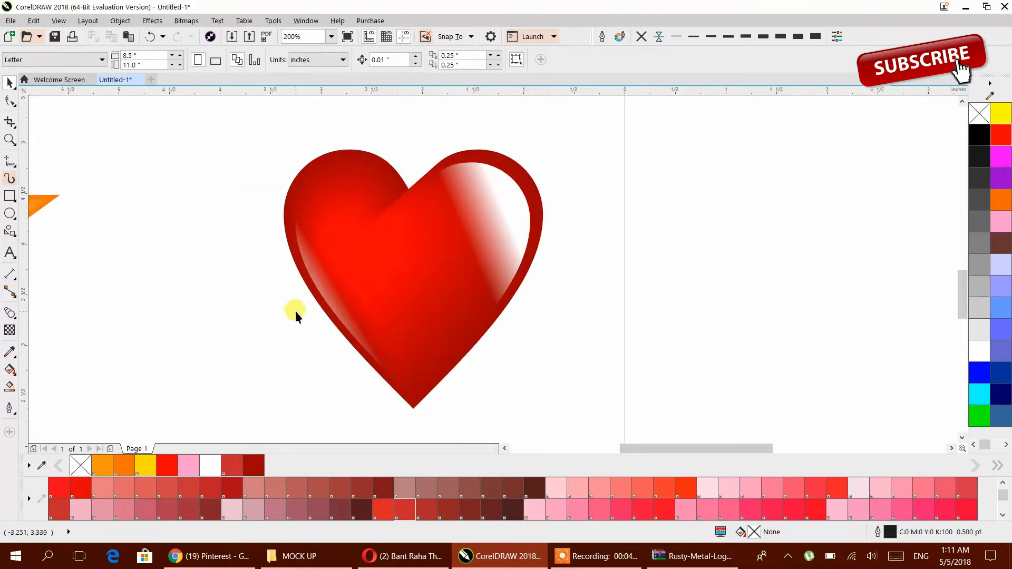
Draw a circle about 3.69 in across beside the stars and make a smaller ellipse about 2.88 × 2.39 in inside it.
scroll(337, 328, down, 2)
drag(378, 333, 585, 333)
scroll(368, 334, up, 1)
drag(368, 336, 480, 334)
key(F7)
drag(158, 221, 334, 414)
drag(332, 316, 348, 315)
Fill the inner ellipse dark red and the outer circle pink PANTONE 23-3-2 C, and remove both outlines.
click(263, 473)
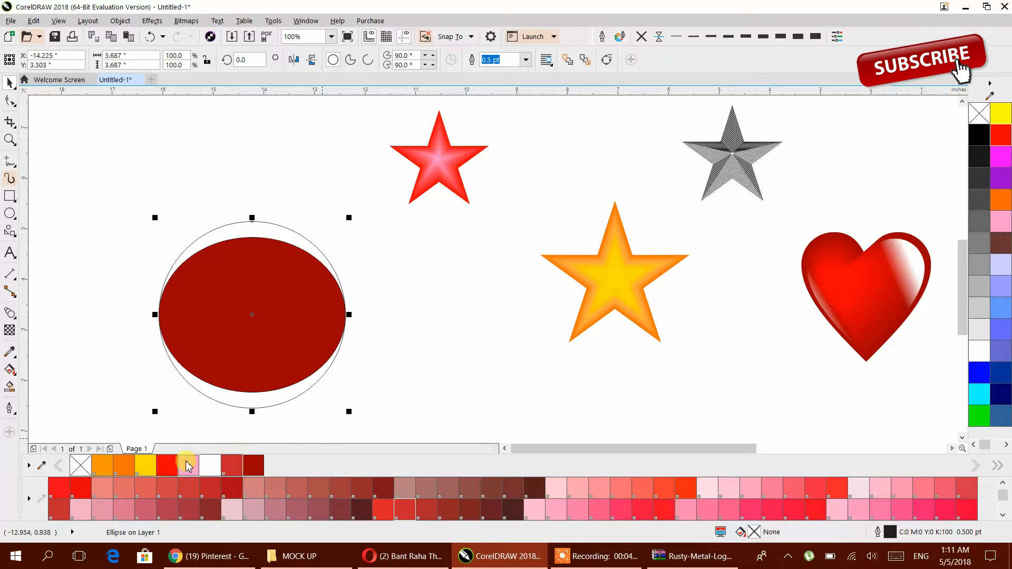
click(90, 516)
drag(93, 200, 362, 414)
click(640, 37)
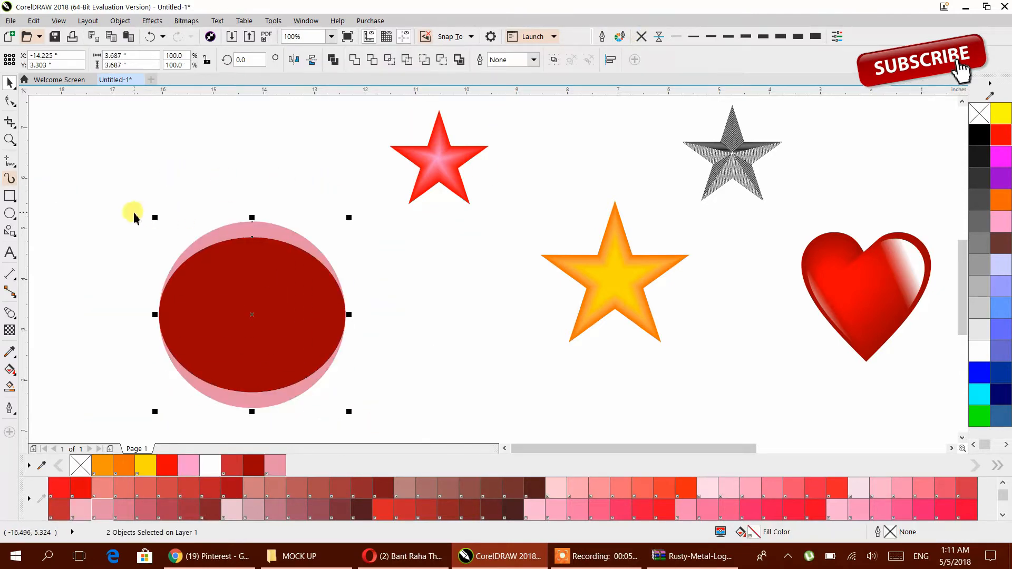
Blend the dark red inner ellipse with the pink outer circle.
click(10, 313)
drag(252, 315, 242, 232)
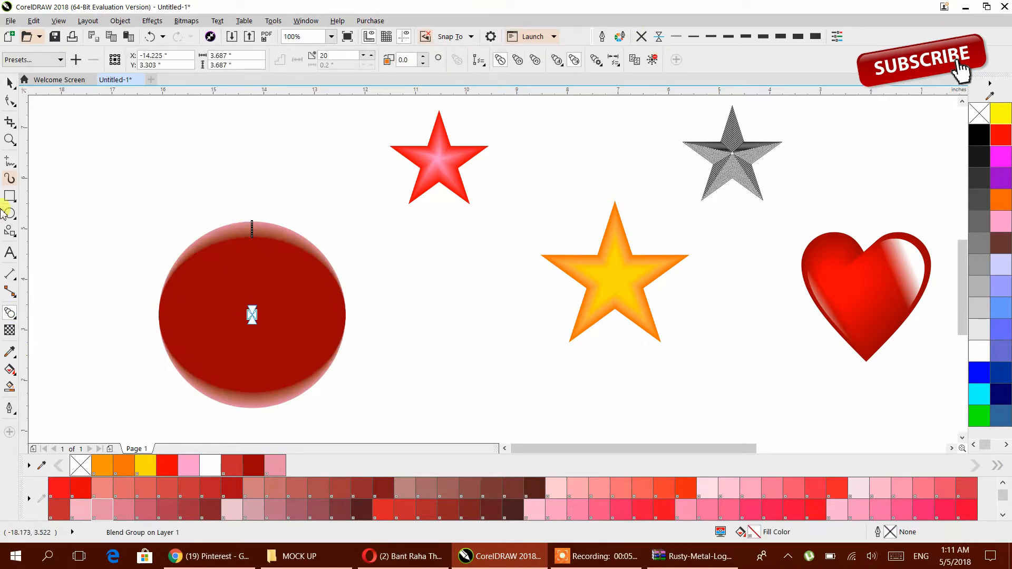
click(276, 255)
Pull the inner ellipse off the circle to the upper left, and recolour the circle bright red and the ellipse PANTONE 22-1-2 C.
drag(343, 395, 330, 383)
click(346, 362)
scroll(352, 361, down, 1)
scroll(327, 353, up, 1)
drag(320, 339, 211, 296)
drag(177, 263, 129, 164)
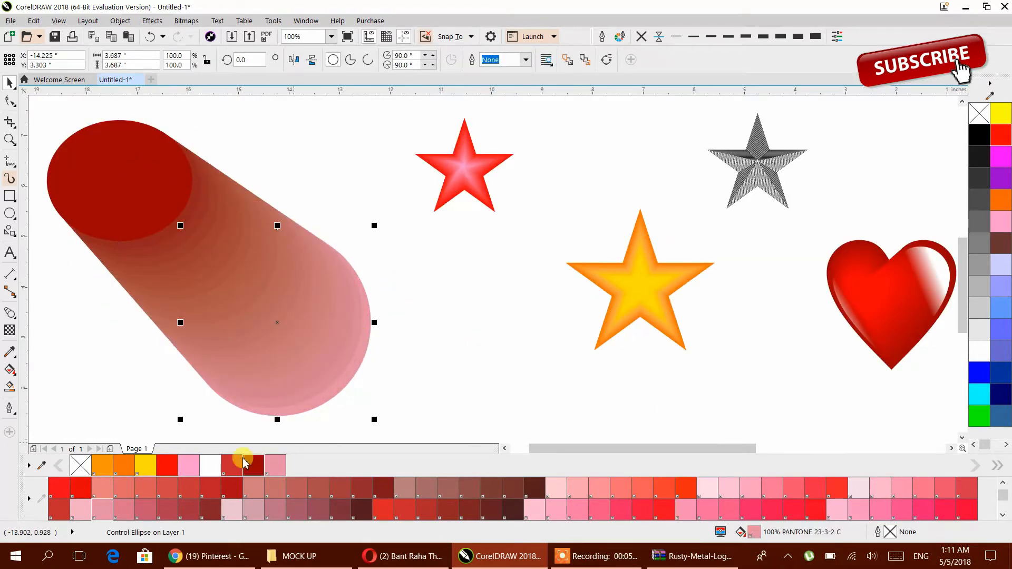
drag(168, 465, 181, 260)
click(578, 492)
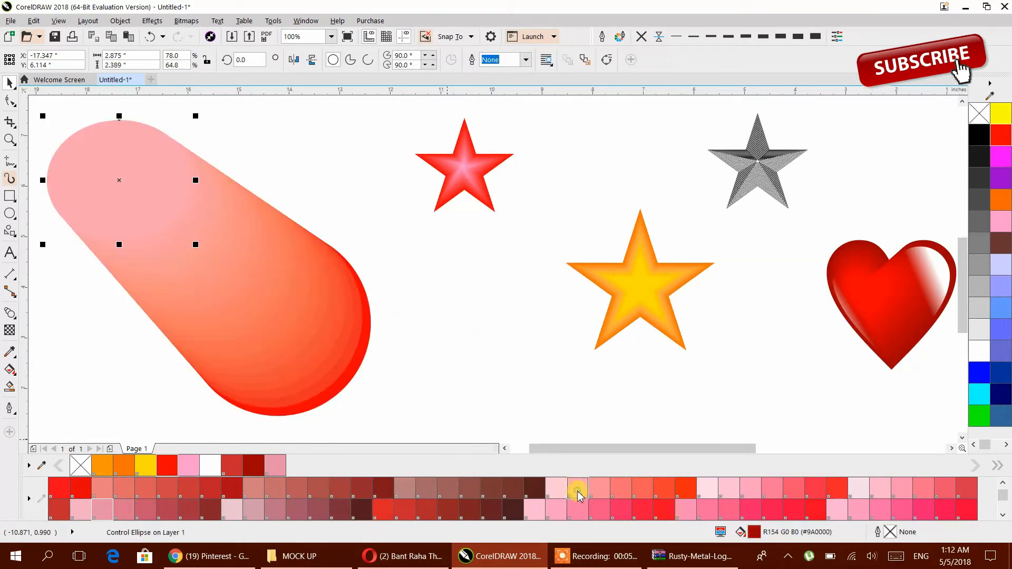
Move the pink ellipse back inside the red circle and centre it there.
drag(122, 172, 295, 321)
drag(149, 189, 400, 434)
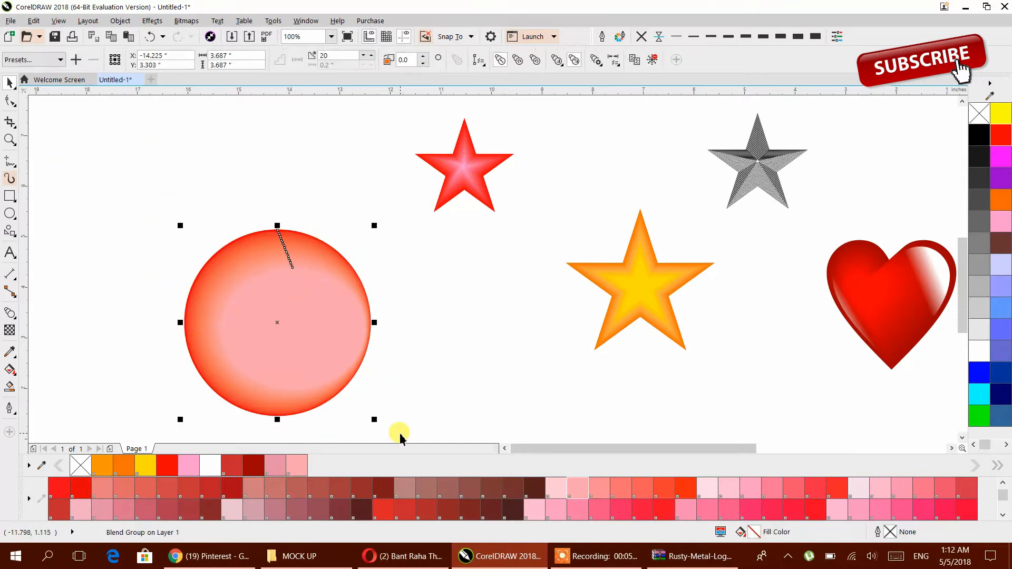
click(291, 312)
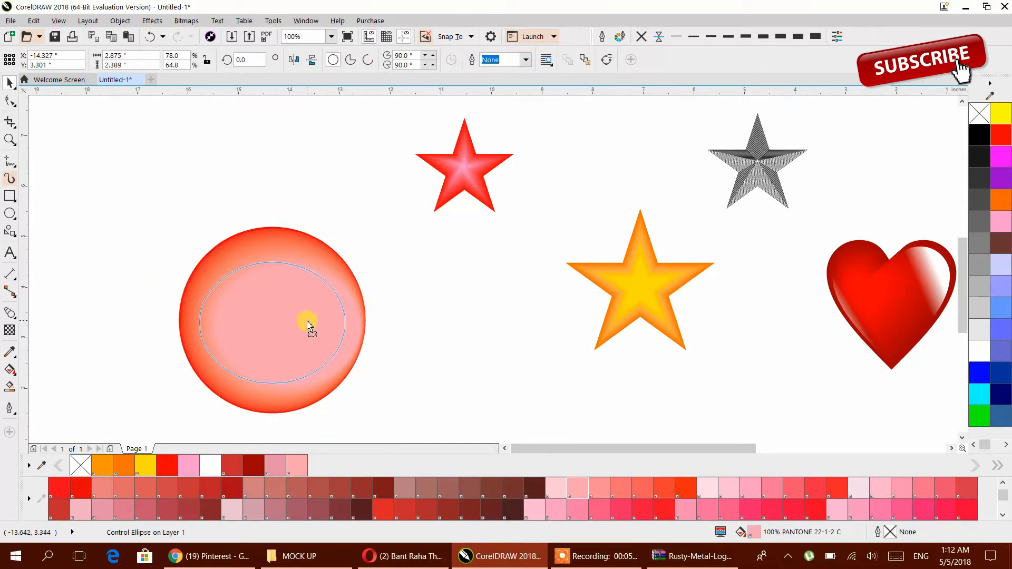
click(402, 316)
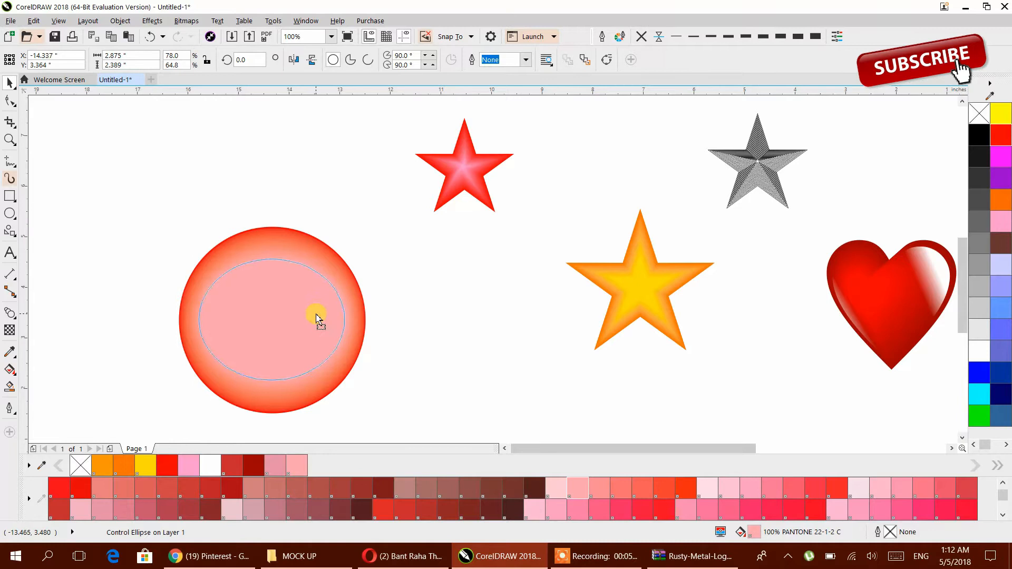
Duplicate the blended circle and place the copy above the original.
scroll(404, 349, down, 1)
drag(490, 401, 490, 401)
drag(422, 339, 402, 236)
right_click(402, 236)
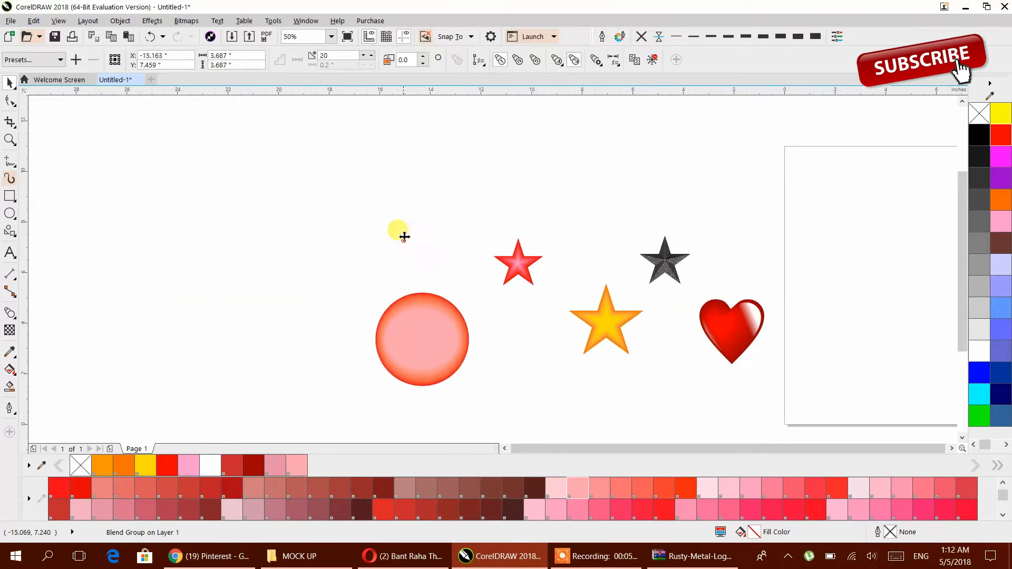
click(381, 189)
Try the blend colour options on the upper circle and set it to a counterclockwise blend for rainbow rings.
scroll(389, 196, up, 1)
click(400, 201)
click(534, 60)
click(500, 62)
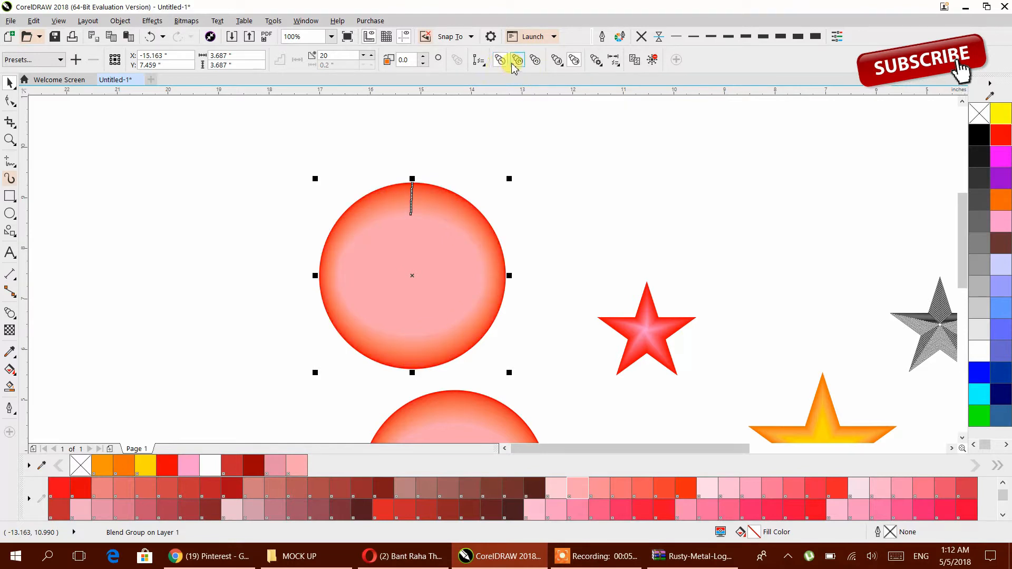
click(535, 60)
click(553, 64)
click(555, 65)
click(575, 64)
click(519, 62)
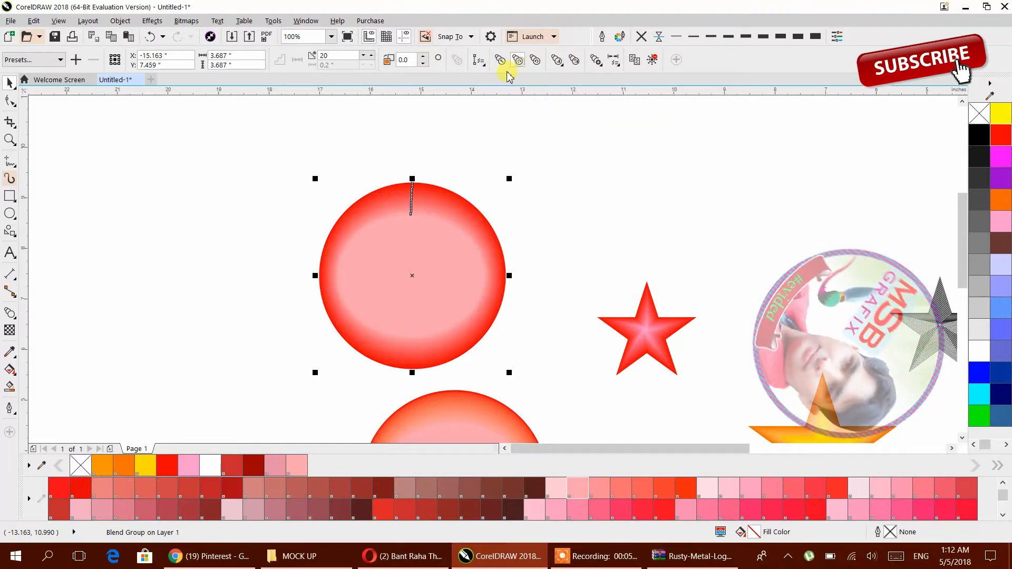
click(535, 60)
Draw a teardrop about 1.19 × 1.94 in below the yellow star and heart, with a half-size copy inside its lower part.
scroll(274, 215, down, 1)
drag(245, 210, 45, 109)
scroll(344, 306, up, 1)
click(16, 242)
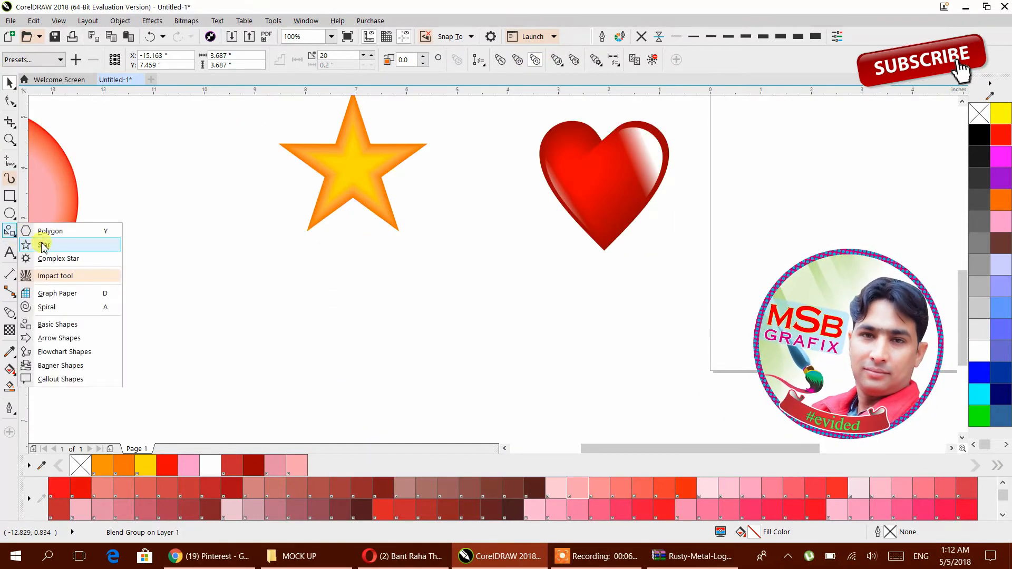
click(58, 324)
click(333, 60)
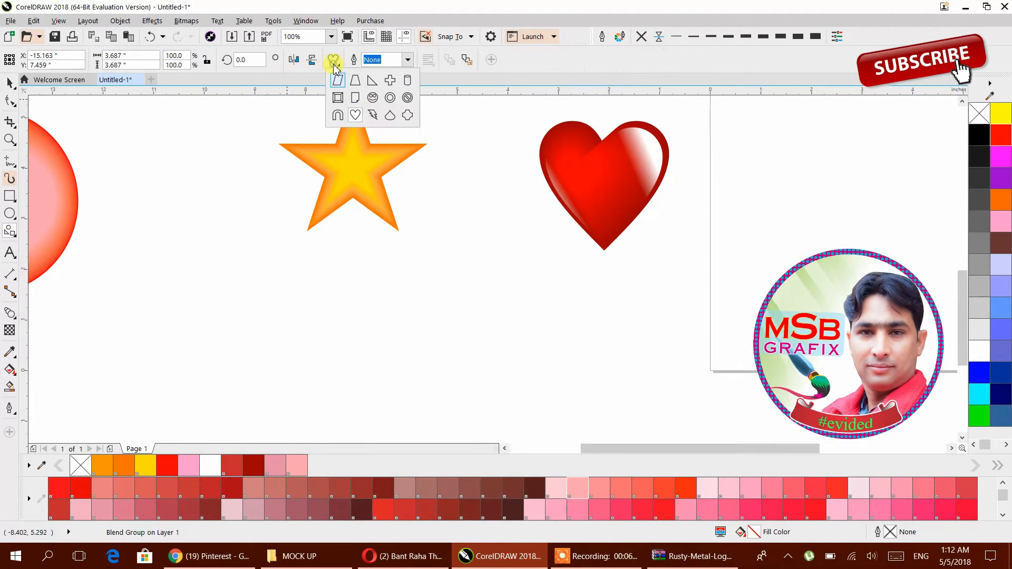
click(388, 117)
drag(449, 231, 494, 339)
right_click(491, 307)
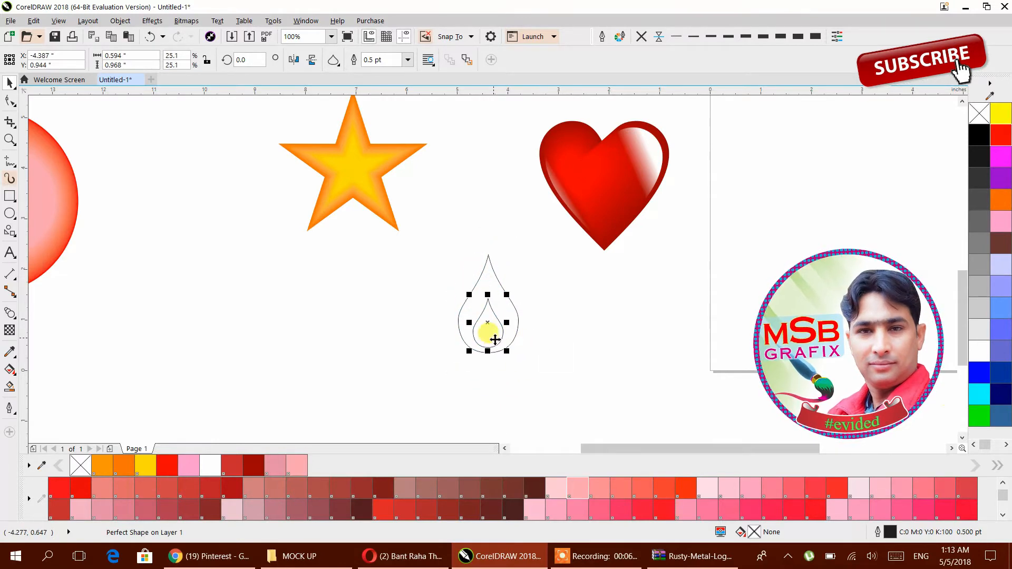
Fill the inner drop cyan and the outer drop blue, and remove both outlines.
click(979, 394)
click(489, 279)
click(976, 369)
drag(429, 215, 544, 389)
click(561, 295)
Apply a vertical linear transparency to the cyan inner drop so it fades out towards its tip.
click(481, 327)
scroll(482, 328, up, 2)
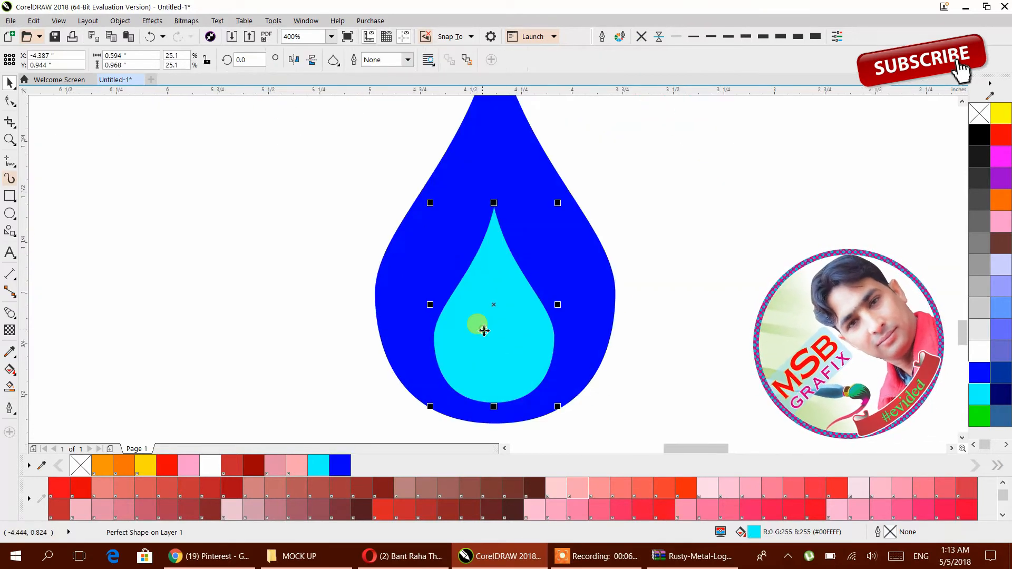
click(10, 330)
drag(507, 371, 500, 210)
key(space)
scroll(287, 199, down, 1)
Give the outer drop a vertical linear fountain fill from dark blue at its base to blue above.
click(332, 203)
click(371, 190)
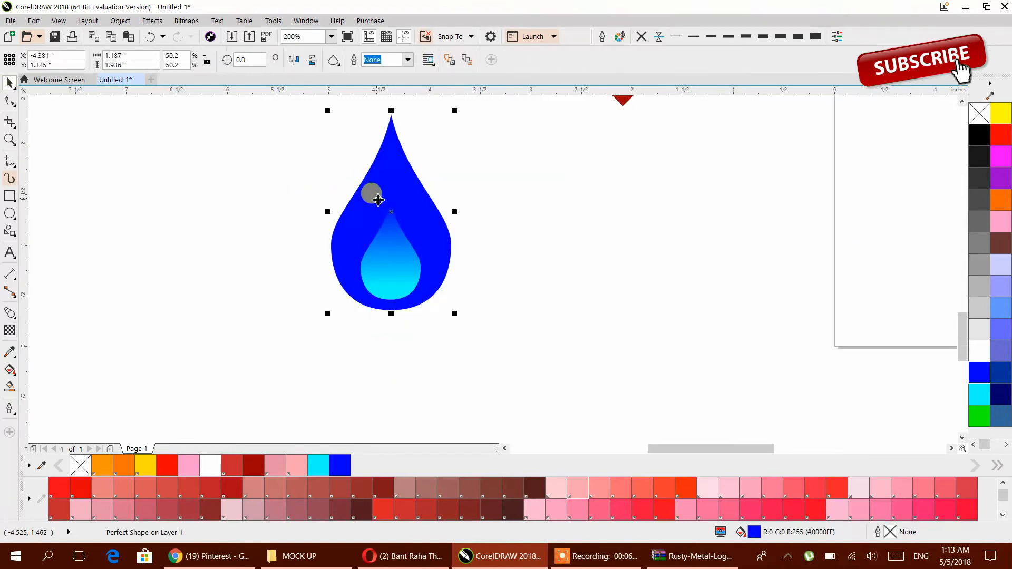
scroll(372, 192, up, 1)
click(9, 369)
drag(393, 392, 393, 128)
drag(405, 279, 397, 166)
click(387, 277)
click(407, 275)
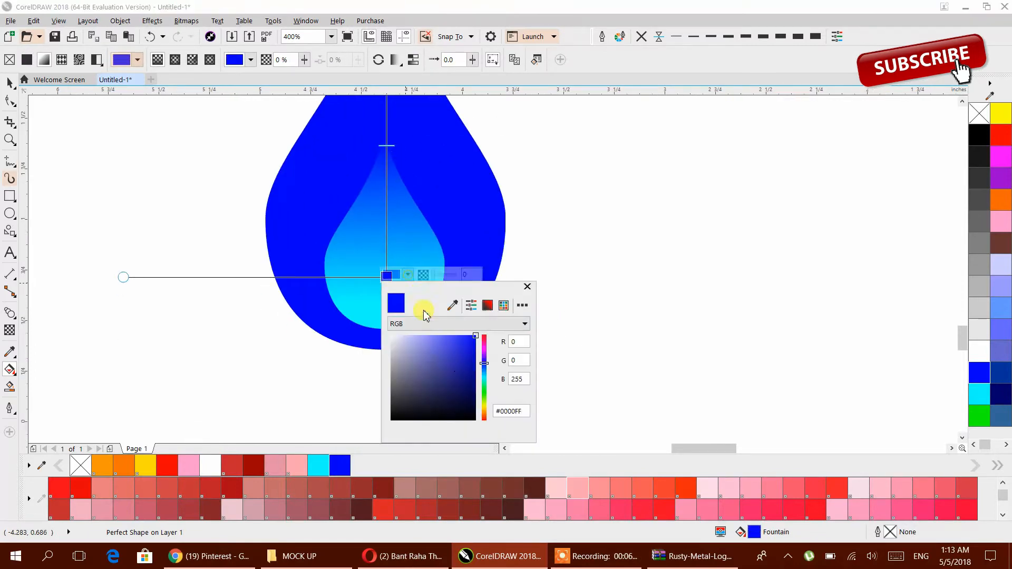
click(390, 201)
drag(408, 258, 409, 174)
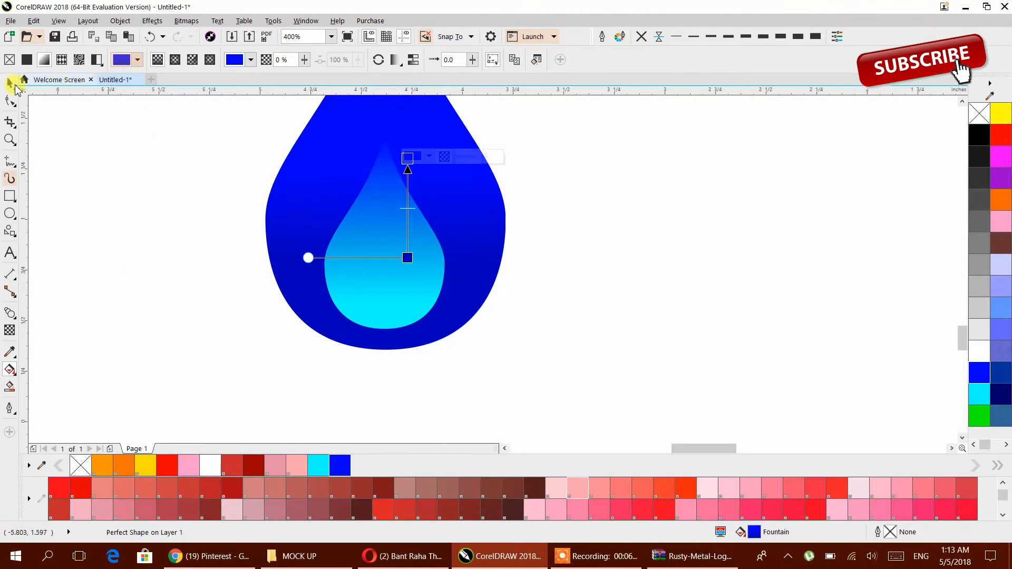
click(9, 83)
click(157, 140)
Blend the outer blue drop into the cyan inner drop.
scroll(264, 193, down, 1)
drag(264, 193, 275, 281)
click(10, 316)
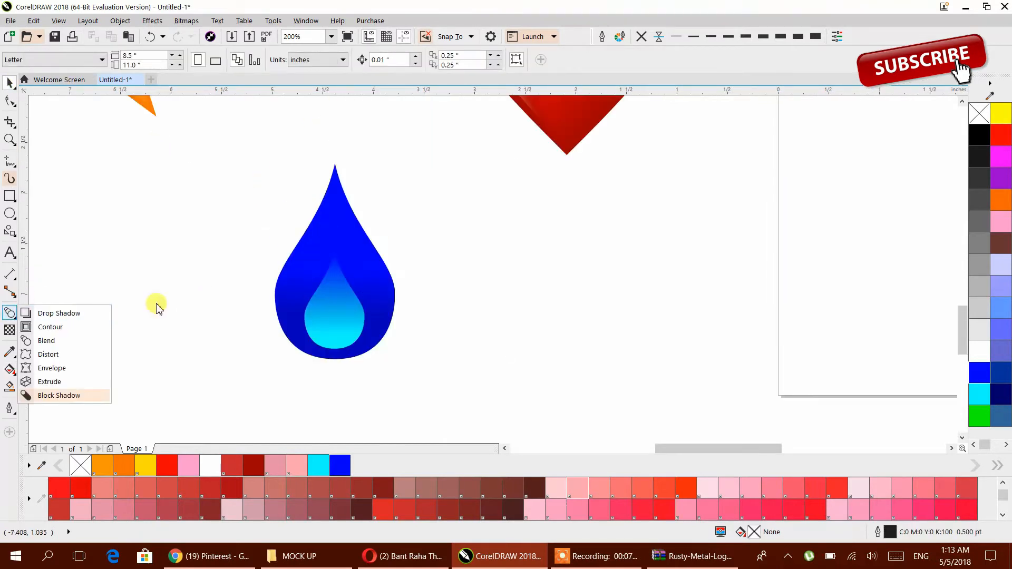
click(43, 340)
drag(367, 262, 350, 300)
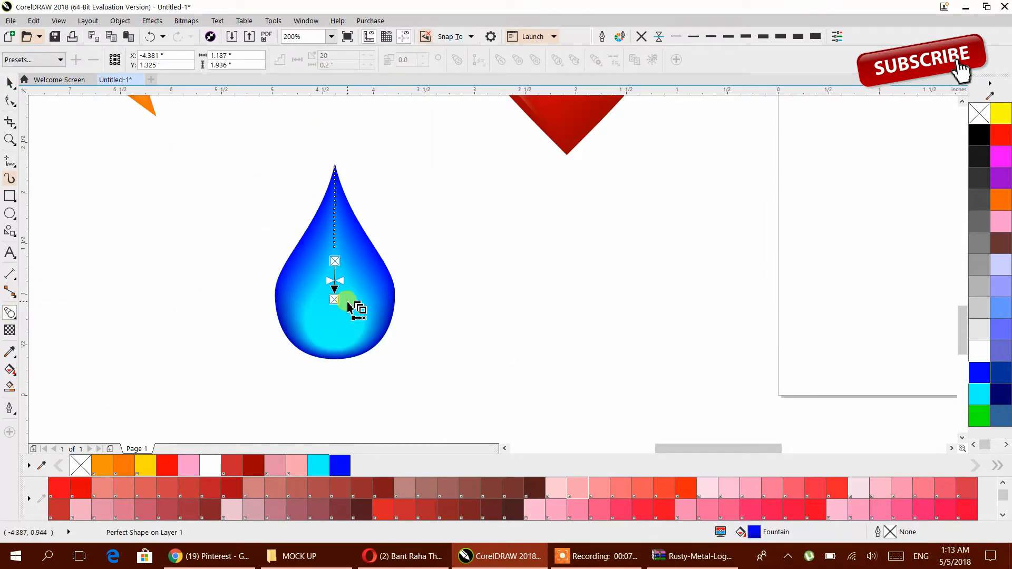
click(173, 189)
Rearrange the drop, stars and heart into a compact group beside the two circles.
scroll(491, 332, down, 2)
drag(452, 311, 261, 131)
drag(390, 248, 351, 137)
drag(452, 180, 366, 185)
drag(483, 197, 542, 267)
drag(426, 188, 579, 308)
drag(514, 240, 432, 149)
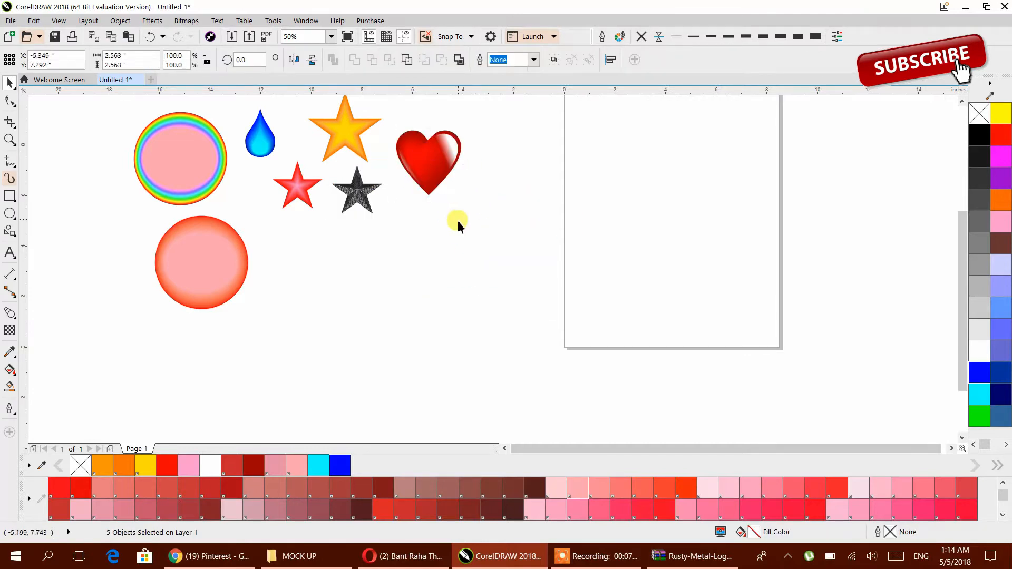
click(460, 242)
Draw a six-sided polygon about 4.46 × 5.15 in below the heart.
drag(374, 274, 342, 257)
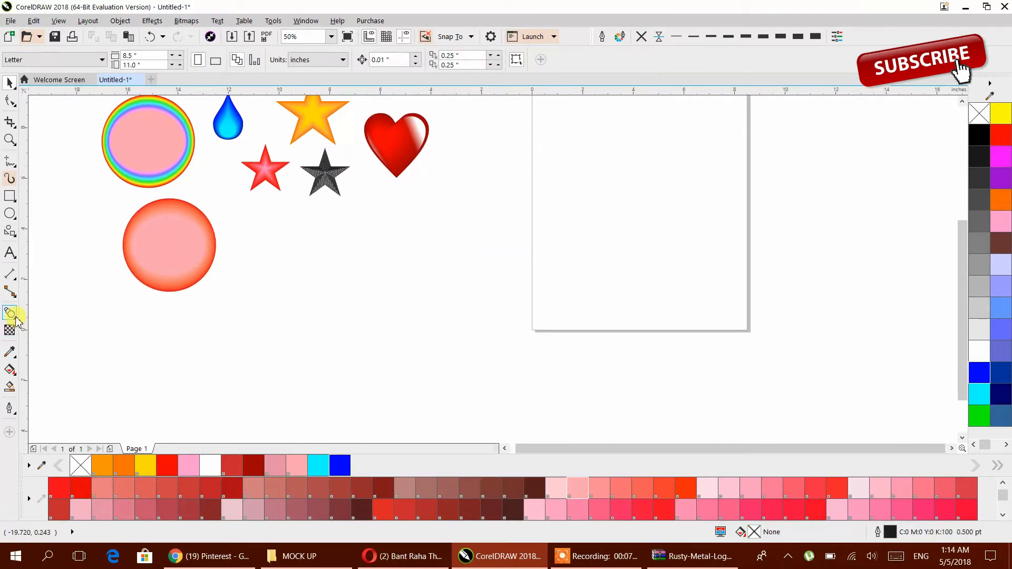
click(10, 231)
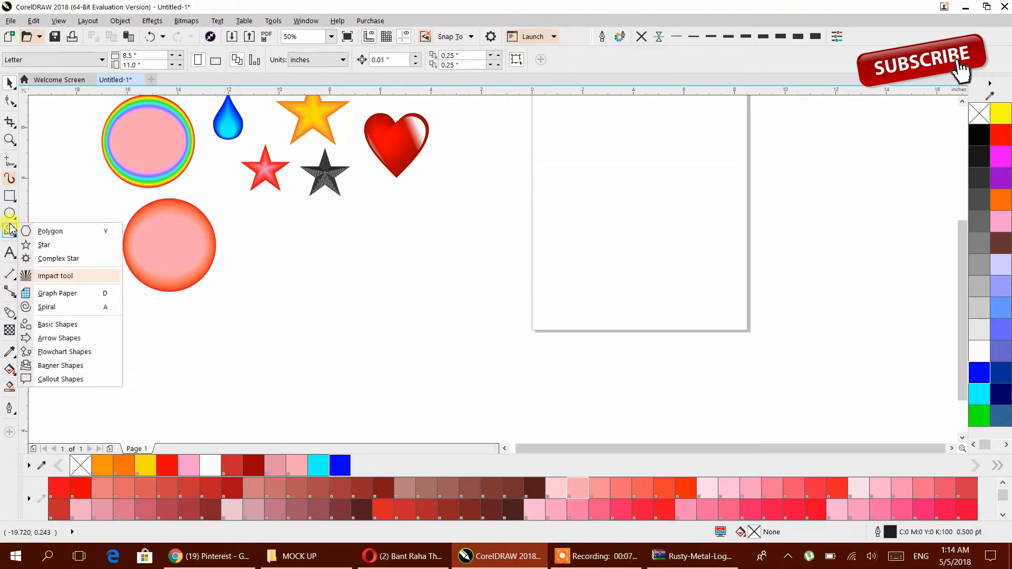
click(50, 231)
drag(371, 252, 490, 389)
click(363, 56)
click(10, 83)
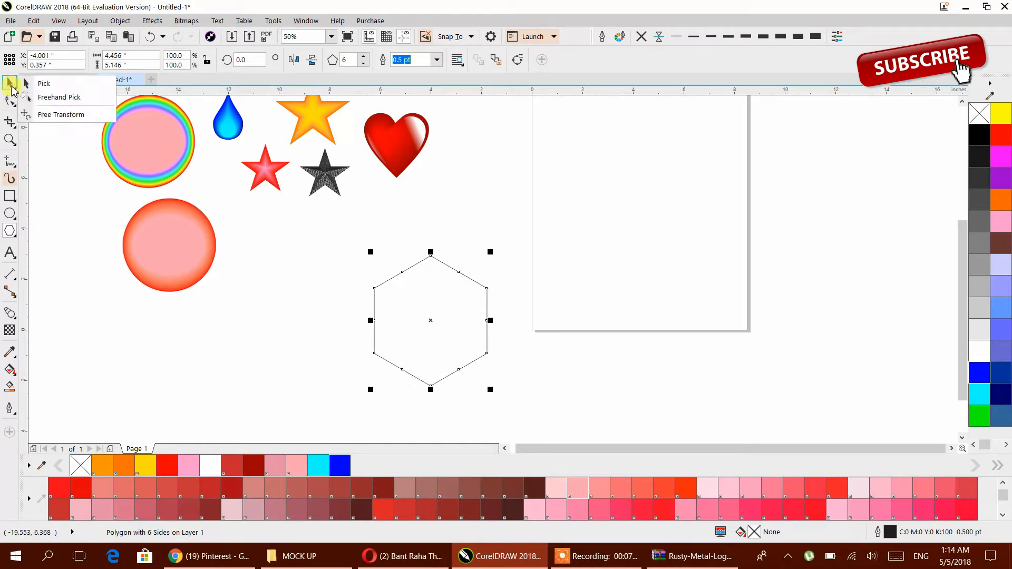
Make a smaller concentric copy of the hexagon, filling the small one dark brown and the large one orange-red.
drag(491, 390, 454, 354)
click(539, 490)
click(463, 365)
click(686, 486)
Blend the dark brown hexagon with the orange-red one, and select the small inner hexagon.
drag(337, 221, 438, 291)
click(10, 314)
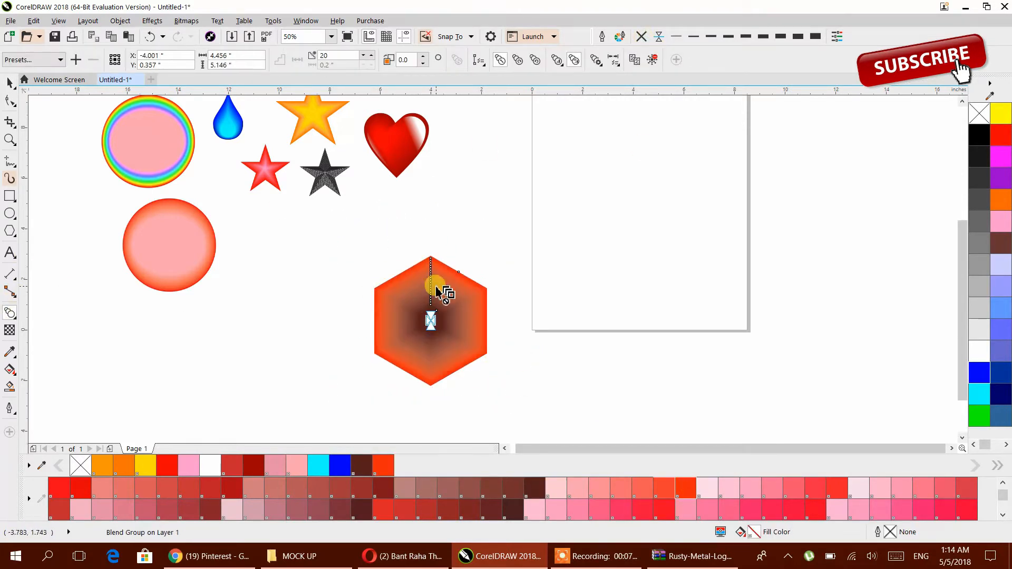
click(309, 252)
click(430, 318)
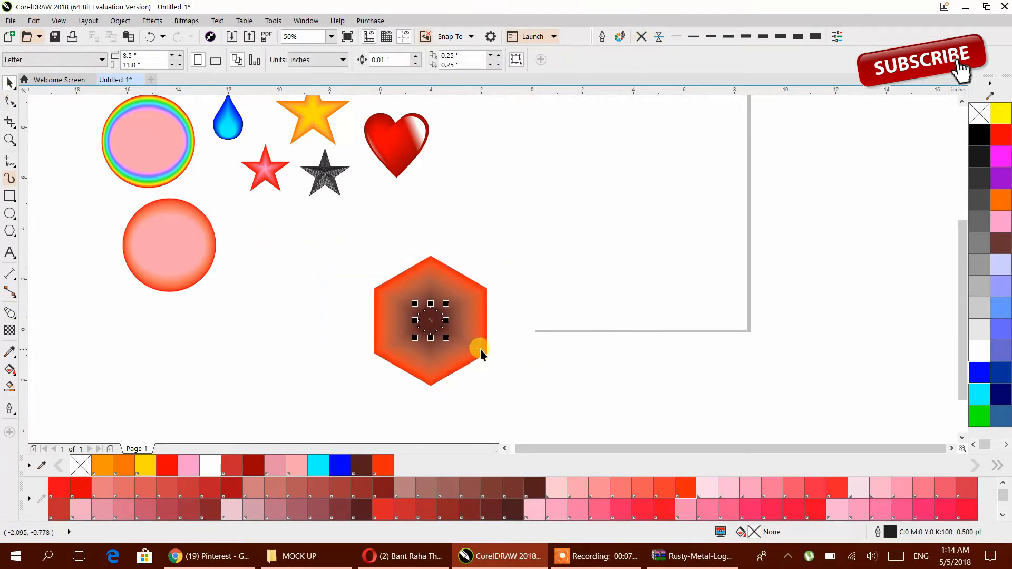
Fill the small inner hexagon black, shrink the whole blended hexagon and place it beside the pink circle.
click(980, 135)
click(525, 395)
drag(420, 316, 277, 275)
drag(349, 351, 270, 271)
click(362, 312)
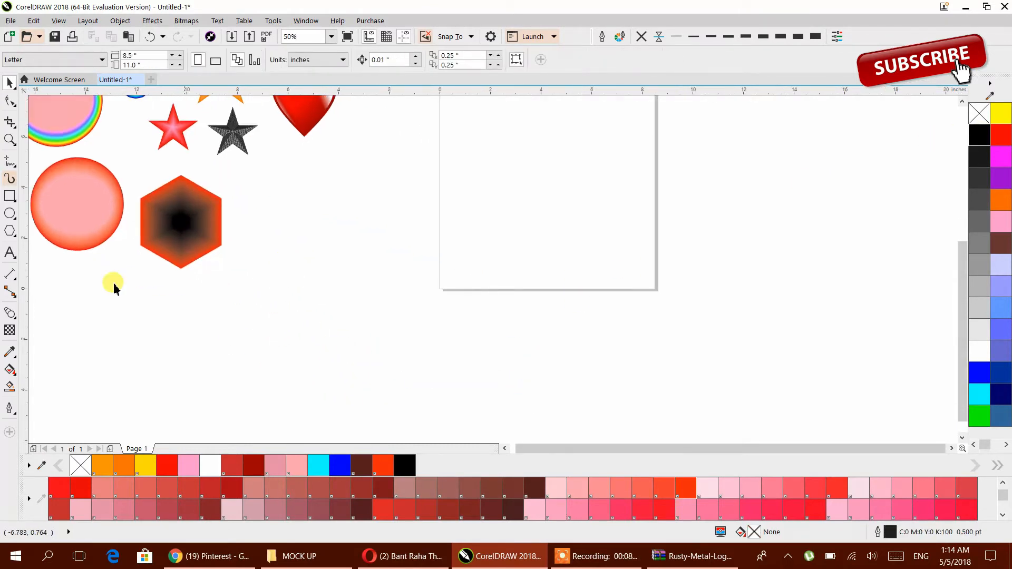
Draw a circle about 5.65 in across with a concentric copy about 0.85 in, outlining the small one cyan and the large one blue.
click(9, 214)
drag(257, 169, 353, 283)
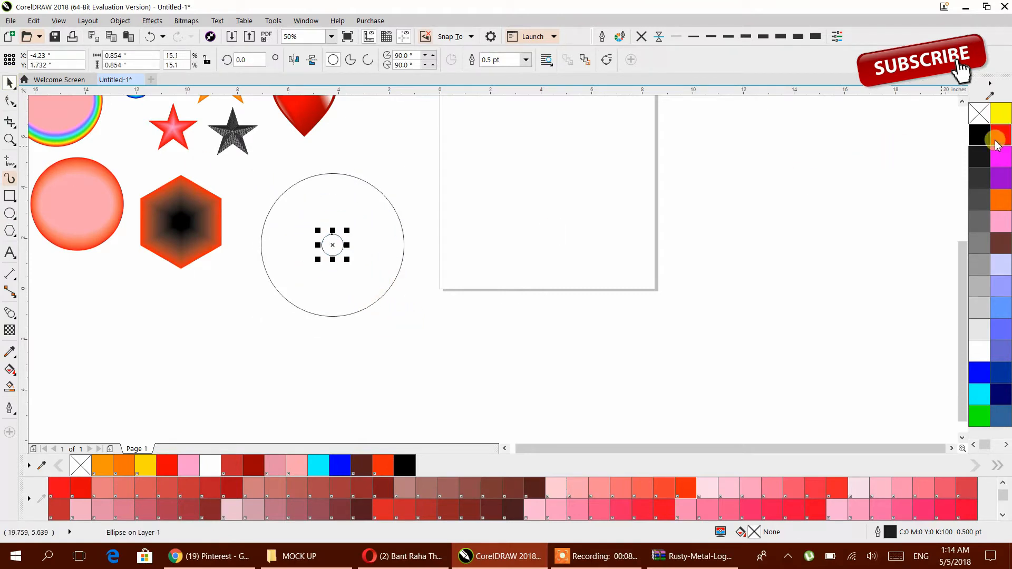
click(343, 301)
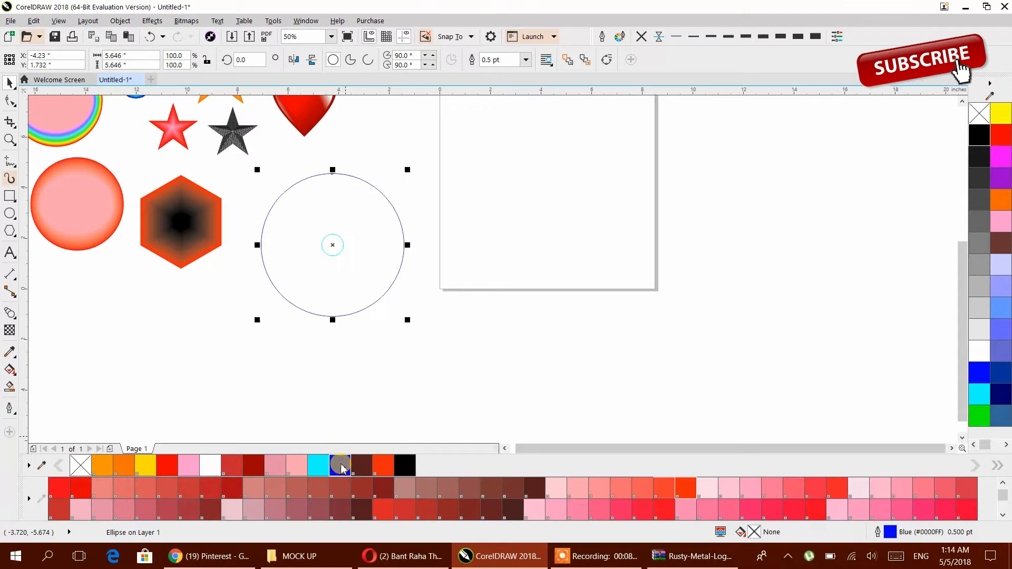
Blend the small cyan-outlined circle with the large blue-outlined one.
drag(268, 188, 318, 308)
click(8, 314)
click(303, 317)
click(13, 86)
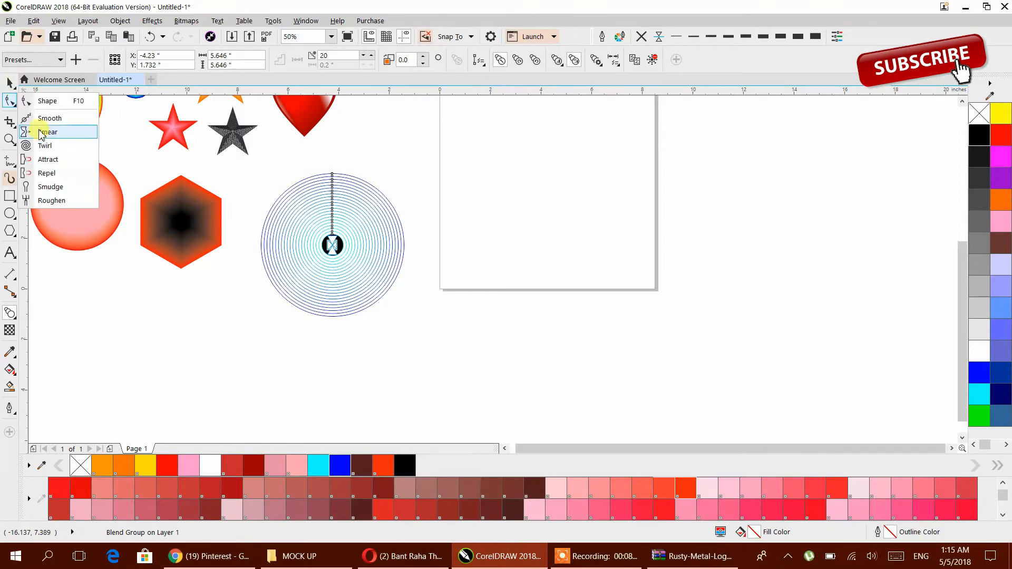
click(6, 85)
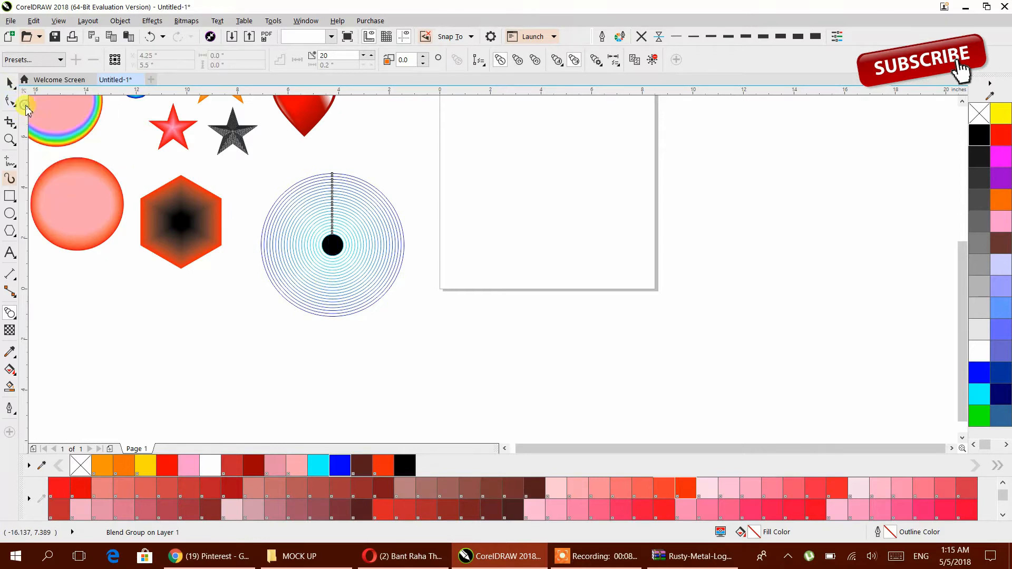
Give the circle blend a black outline, filling the outer circle blue and the inner circle black.
click(324, 263)
right_click(980, 135)
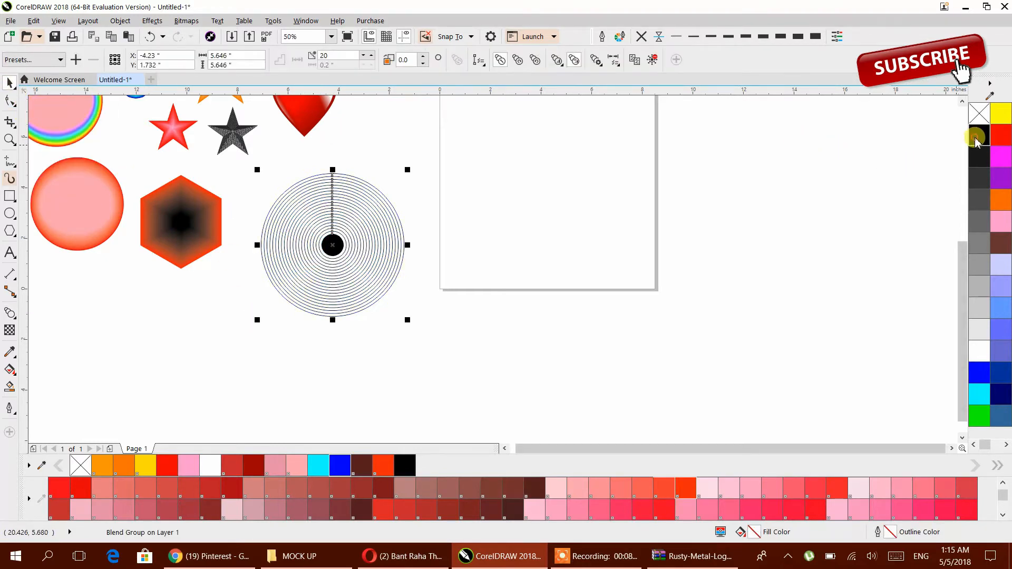
click(980, 373)
drag(251, 178, 376, 283)
click(980, 135)
click(386, 203)
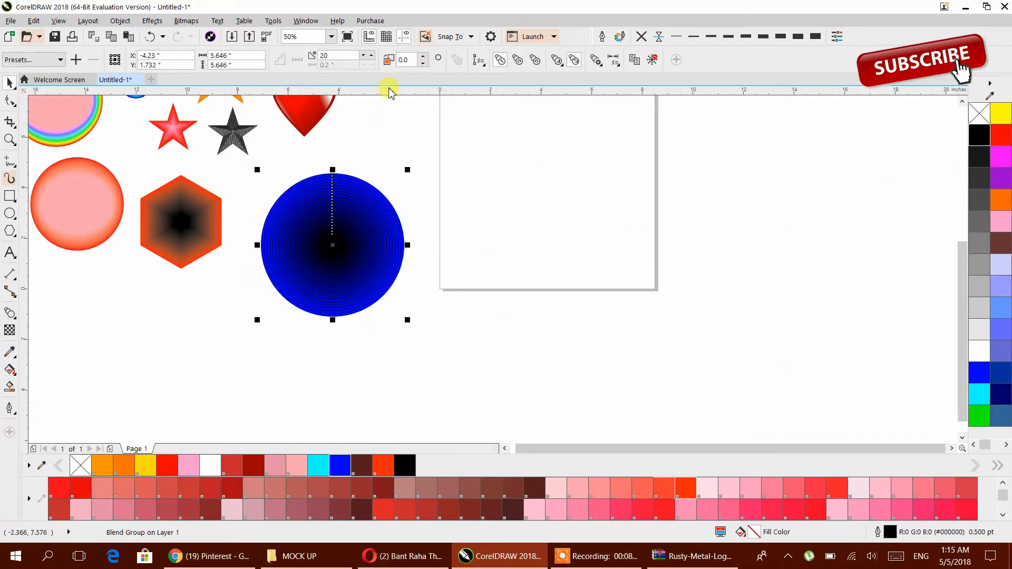
Remove the outlines from the blue-black circle blend and scale it down to about a third of its size.
click(641, 37)
click(368, 179)
click(387, 344)
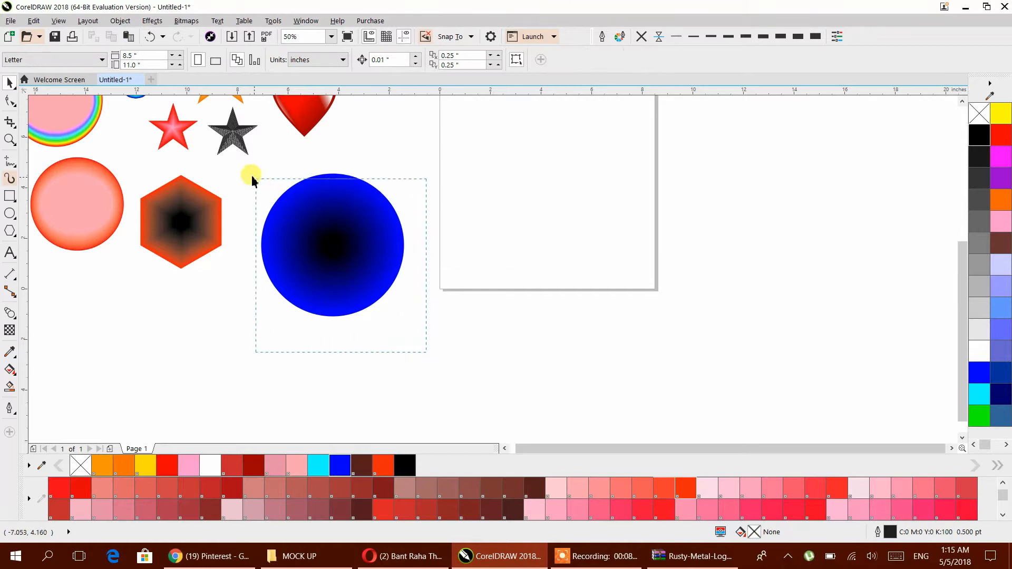
drag(253, 177, 252, 176)
drag(407, 320, 312, 230)
click(316, 260)
drag(338, 267, 500, 372)
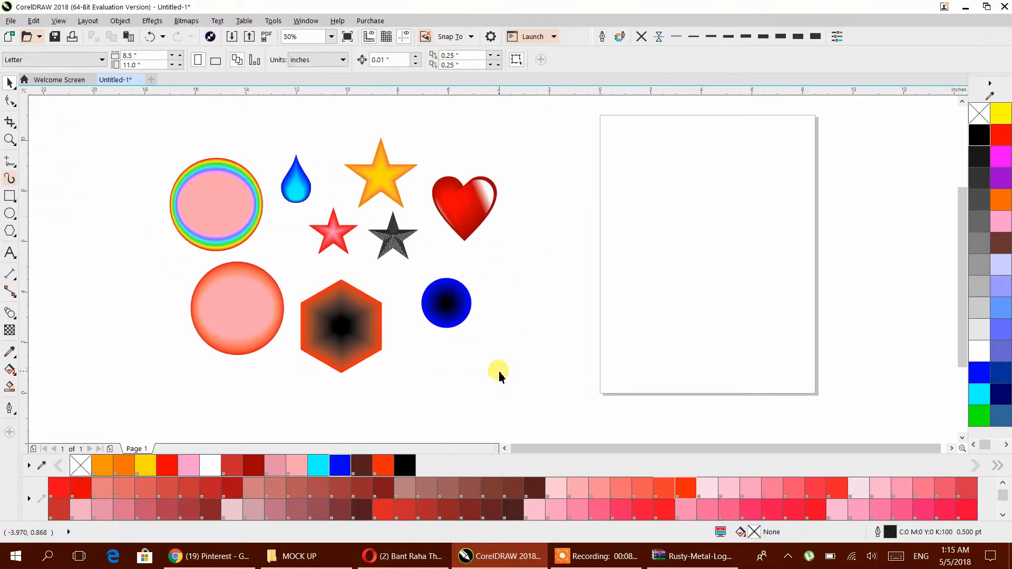
Fill the inner ellipse of the rainbow circle with red.
click(196, 212)
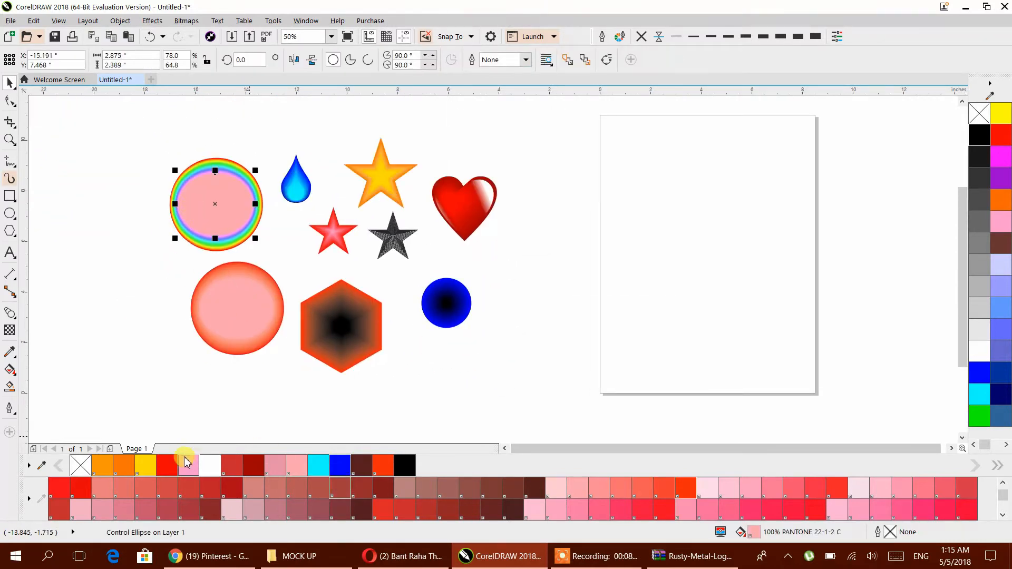
click(167, 465)
scroll(162, 173, up, 4)
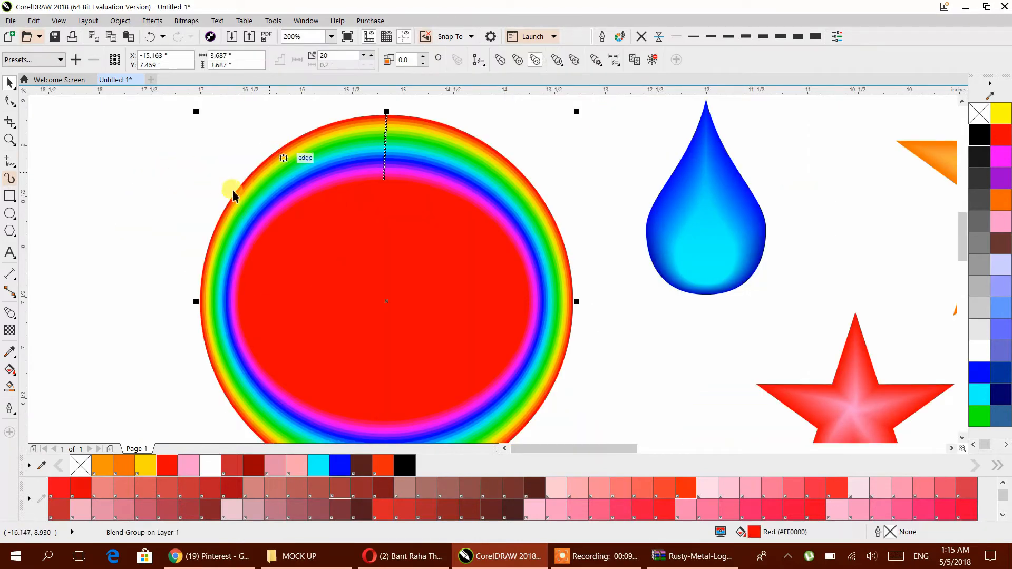
Draw a rectangle about 4.67 × 1.76 in below the blue circle and round its corners to a radius of about 0.66 in.
scroll(233, 193, down, 2)
drag(395, 314, 223, 213)
scroll(425, 249, up, 2)
click(10, 198)
click(52, 196)
mouse_move(136, 153)
mouse_down()
mouse_move(295, 250)
mouse_move(609, 331)
mouse_up()
click(10, 101)
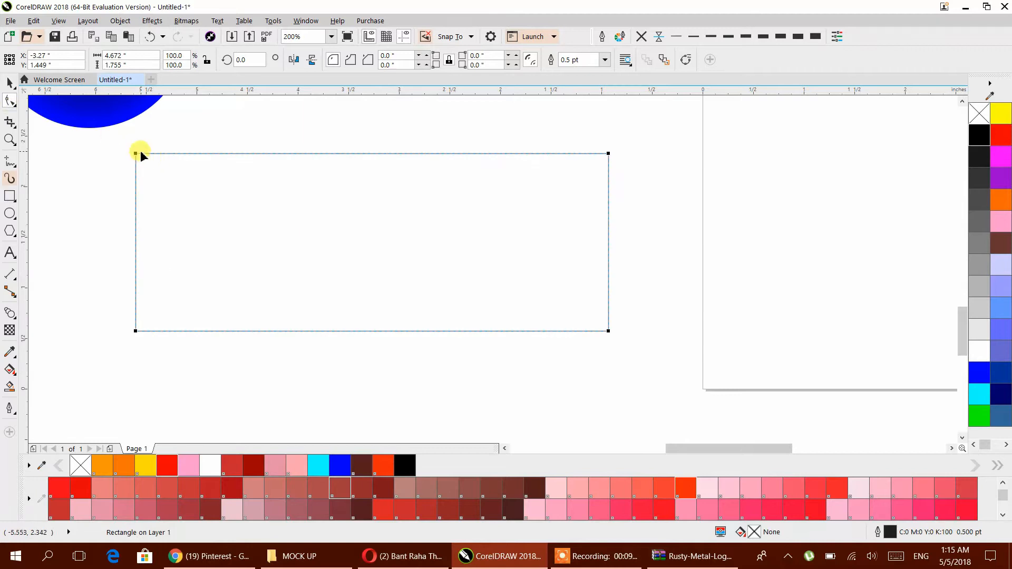
drag(151, 156, 203, 154)
Make a concentric rounded copy about 4.5 × 1.4 in and apply a vertical linear transparency that fades it out toward the top.
click(9, 84)
drag(371, 336, 377, 320)
drag(616, 245, 601, 240)
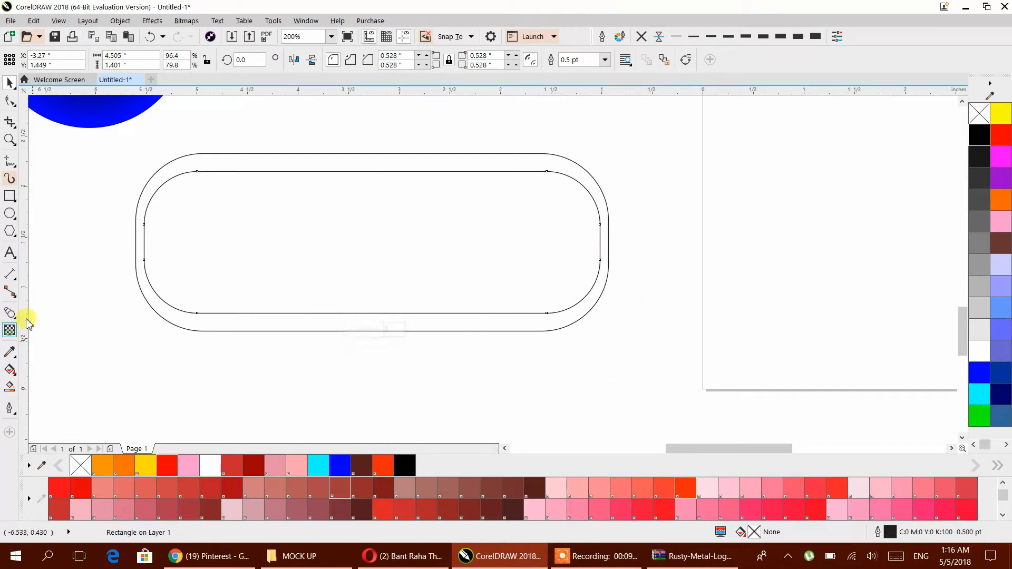
drag(372, 314, 372, 165)
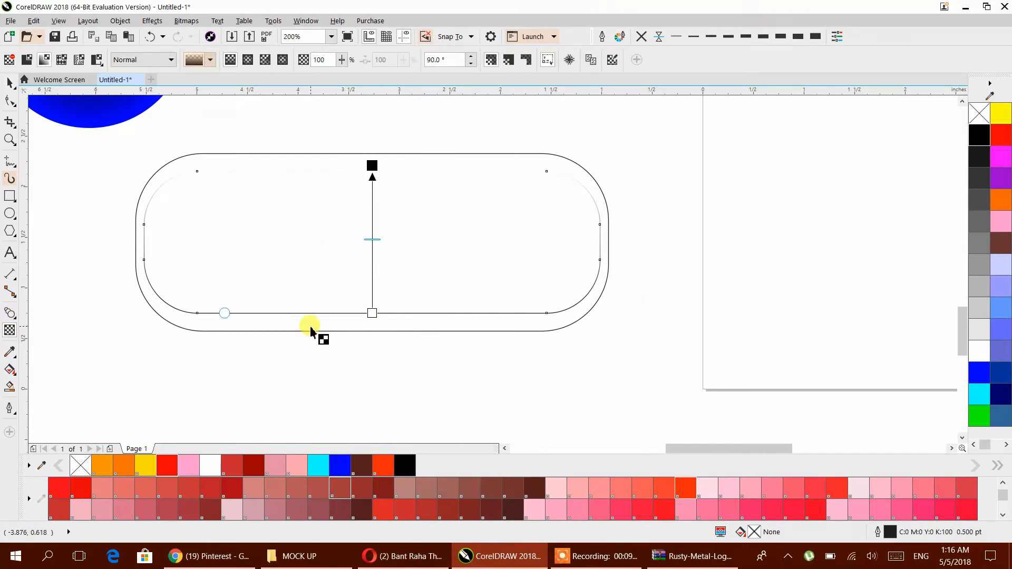
Fill the outer rounded rectangle purple and the inner one magenta, and remove both outlines.
click(10, 82)
click(1001, 179)
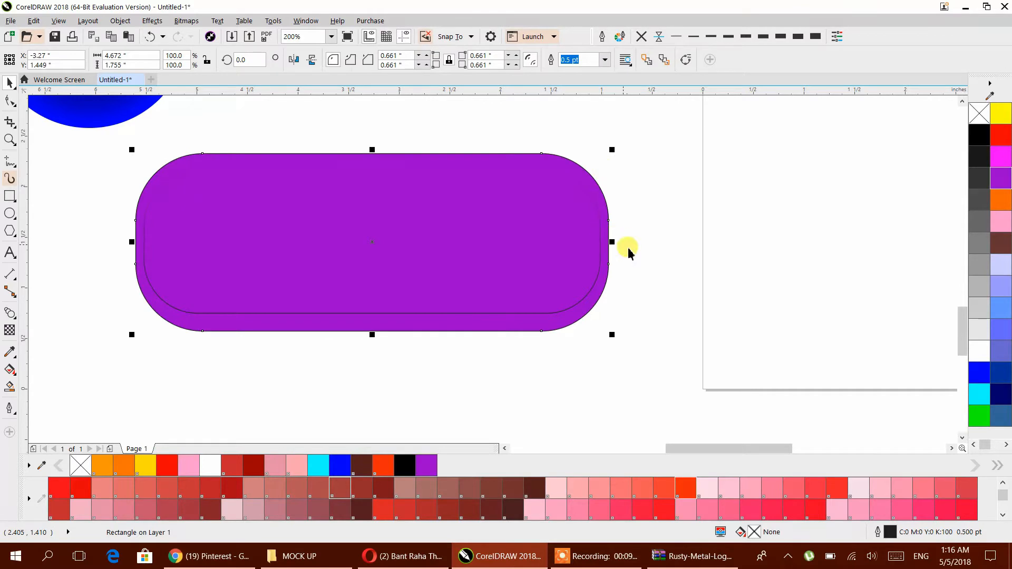
key(Tab)
click(998, 161)
drag(648, 125, 579, 242)
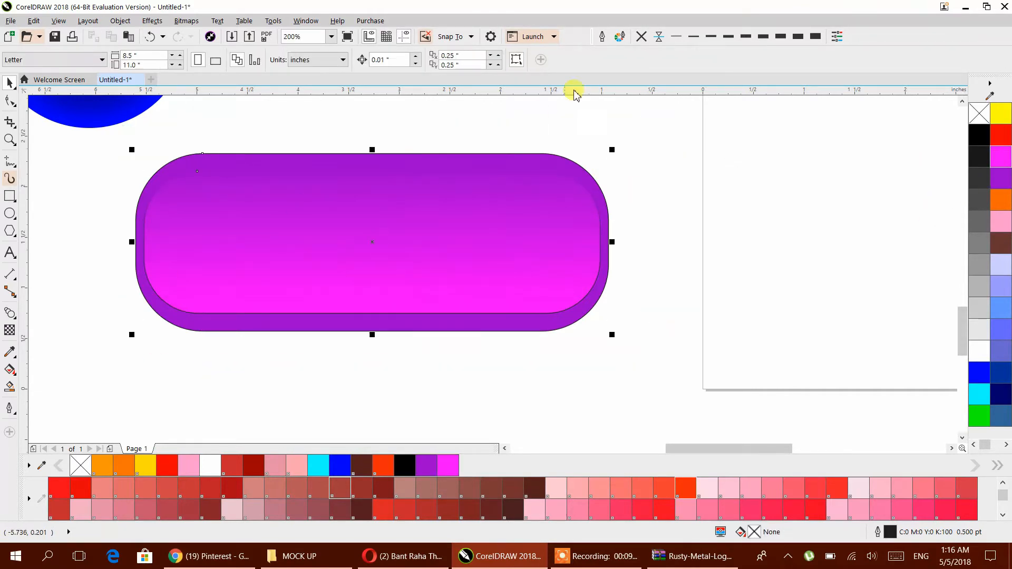
Blend the magenta inner rectangle with the purple outer rectangle.
click(14, 317)
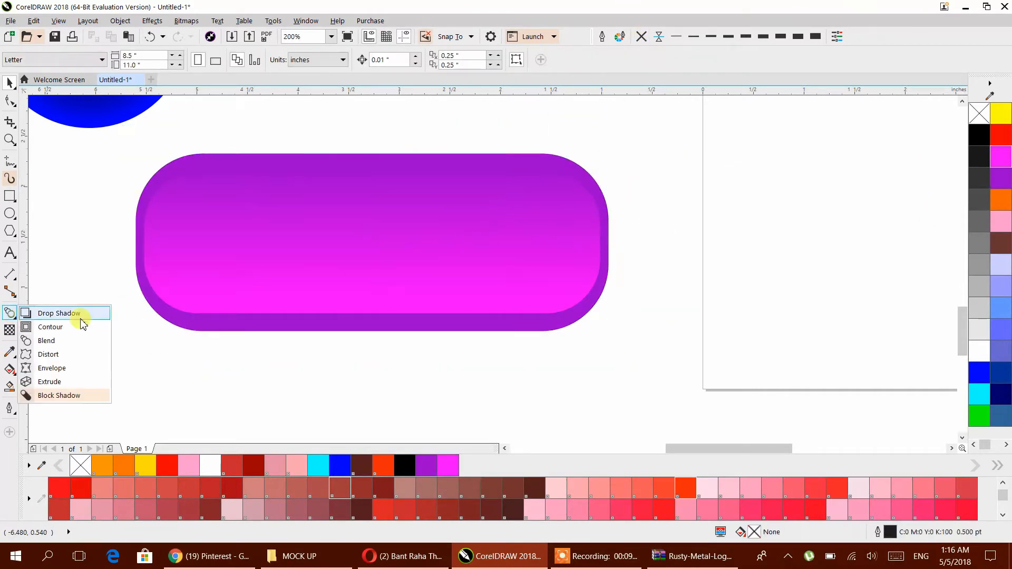
click(67, 319)
click(19, 313)
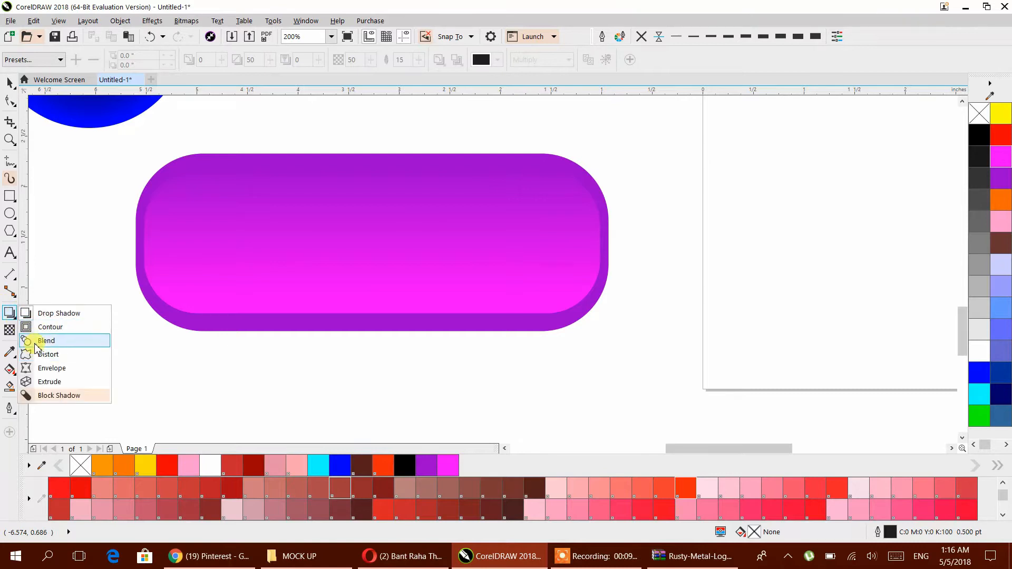
click(47, 341)
click(247, 305)
drag(247, 306, 251, 303)
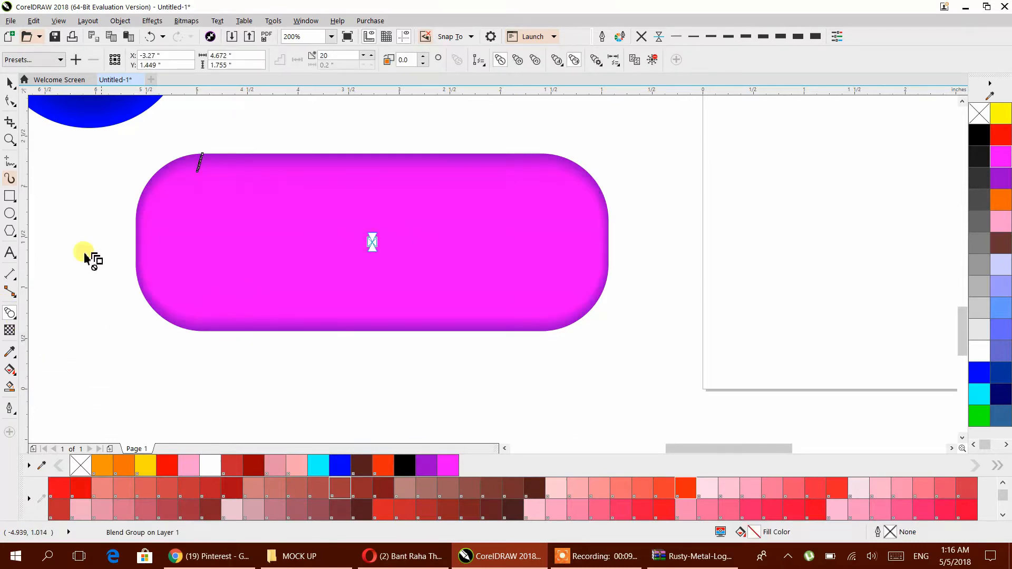
click(9, 83)
Scale the inner magenta rectangle of the blended button down to about 3.59 × 1.12 in.
scroll(319, 251, down, 4)
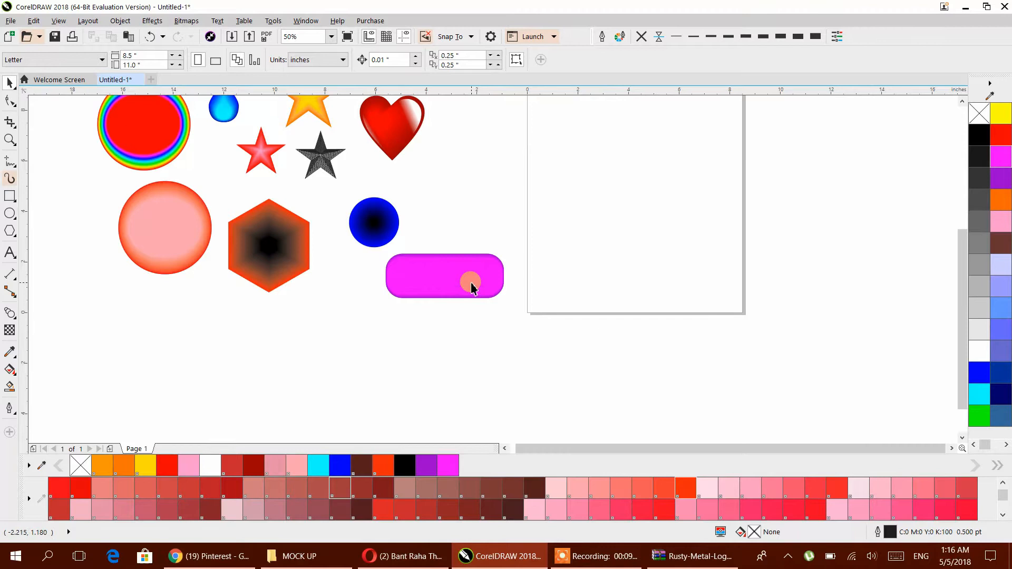
click(472, 287)
scroll(472, 287, up, 4)
drag(586, 328, 540, 325)
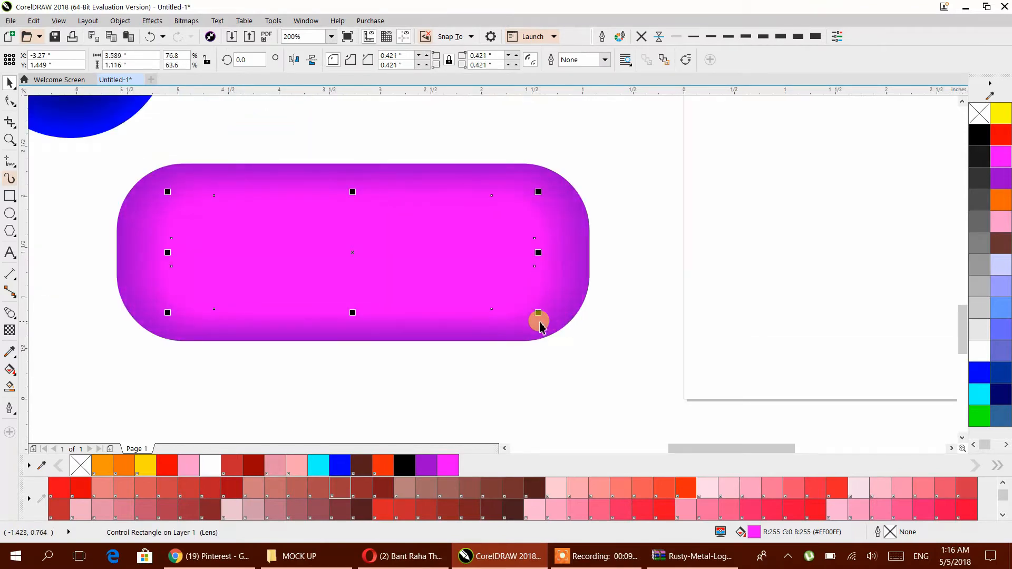
Squash the inner rectangle to about 0.1 in tall near the button's upper edge, with a wider highlight copy along the lower edge.
mouse_move(353, 314)
mouse_down()
mouse_move(357, 222)
mouse_move(369, 214)
mouse_move(346, 311)
mouse_up()
drag(544, 314, 559, 308)
drag(350, 311, 354, 258)
drag(352, 321, 350, 332)
click(358, 368)
Move the magenta button to the left of the rainbow circle and place a copy of it directly below.
scroll(411, 308, down, 3)
drag(455, 335, 338, 281)
drag(391, 300, 180, 214)
drag(200, 255, 356, 262)
drag(331, 219, 331, 263)
Recolor the lower button yellow, and fill its outer rectangle with orange PANTONE 5-1-7 C.
scroll(211, 490, down, 1)
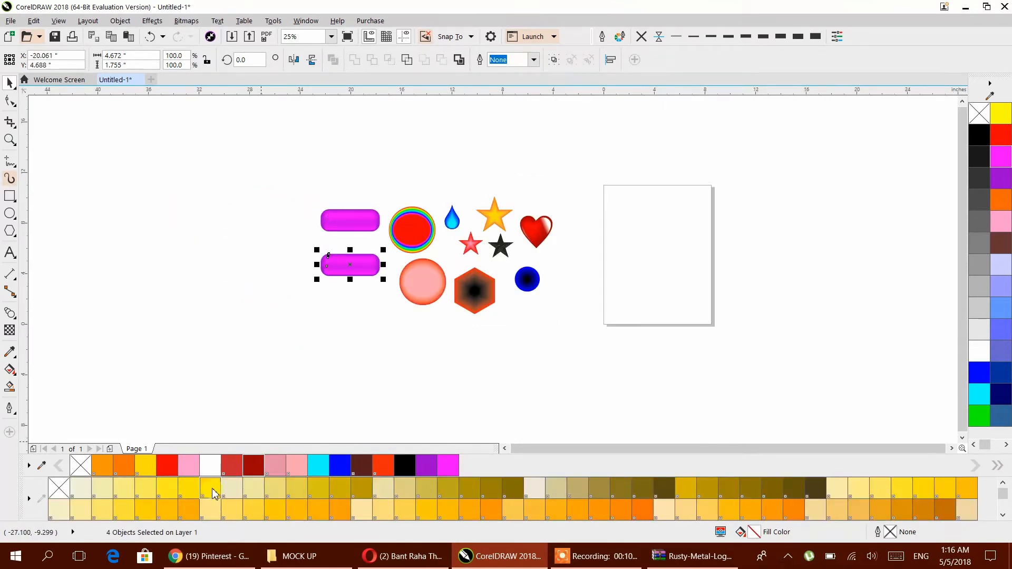
click(212, 490)
scroll(350, 260, up, 3)
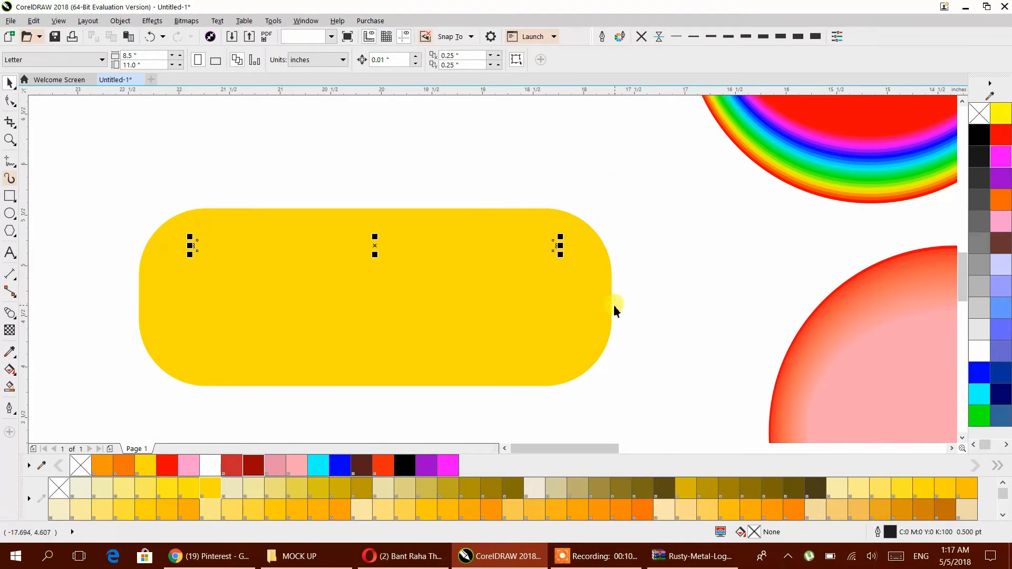
click(635, 511)
click(656, 297)
click(608, 255)
click(494, 514)
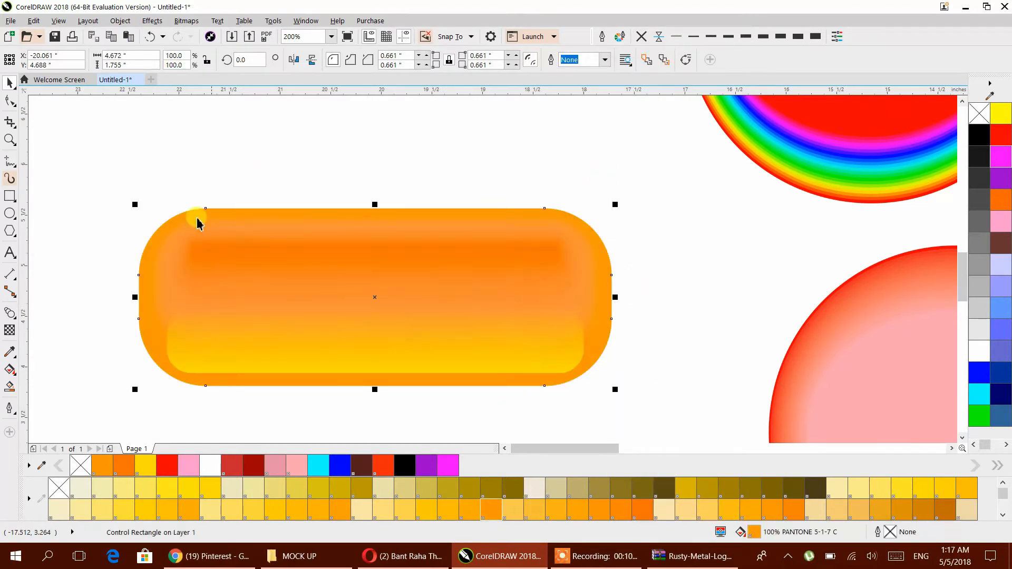
Fill the orange button's thin inner rectangle and its highlight shape with light orange PANTONE 5-1-3 C.
drag(607, 307, 608, 307)
click(407, 510)
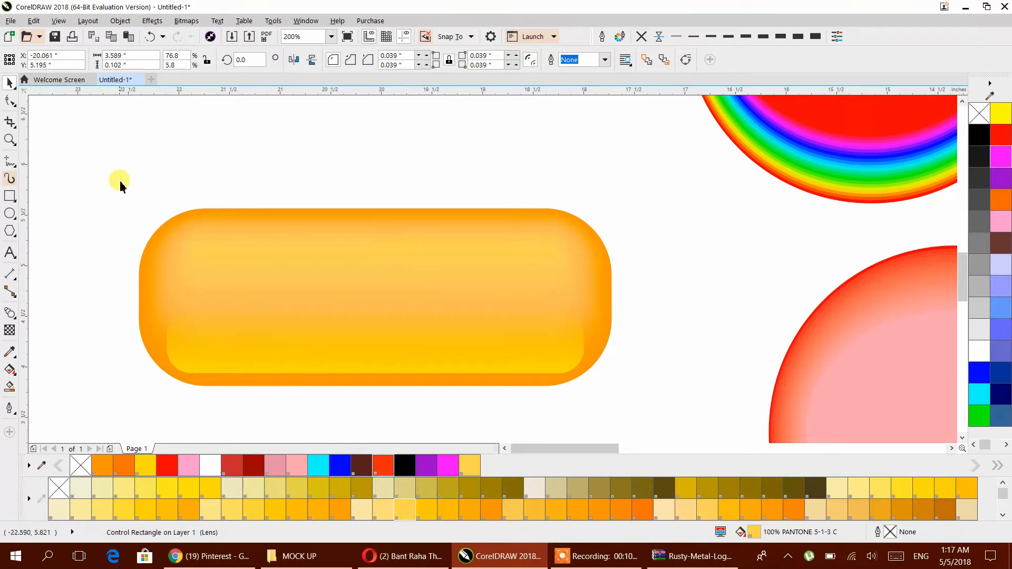
drag(601, 400, 600, 400)
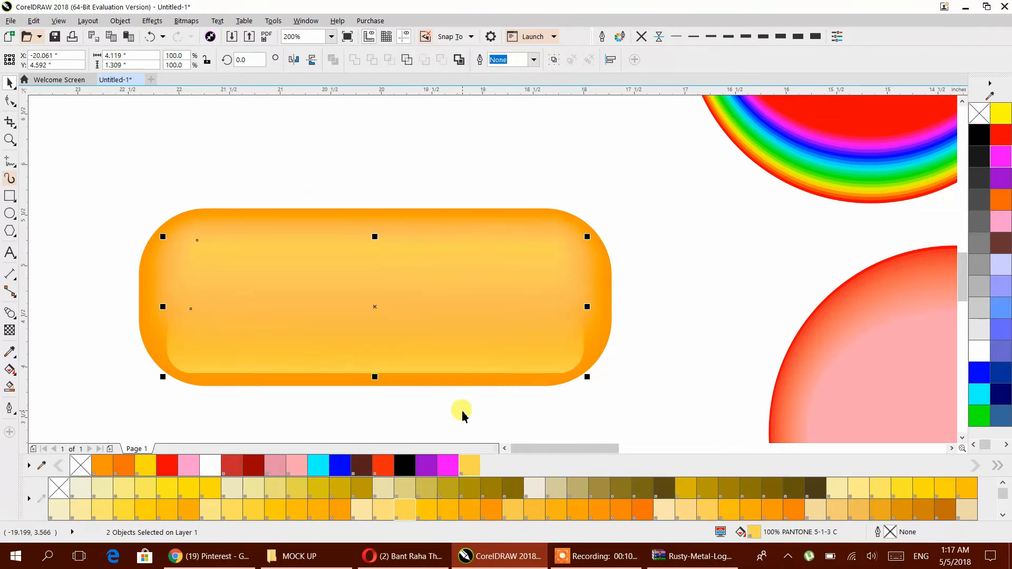
click(462, 412)
Move the orange button up closer to the magenta one and place a copy of it below.
scroll(463, 412, down, 2)
drag(463, 412, 471, 353)
drag(371, 281, 489, 305)
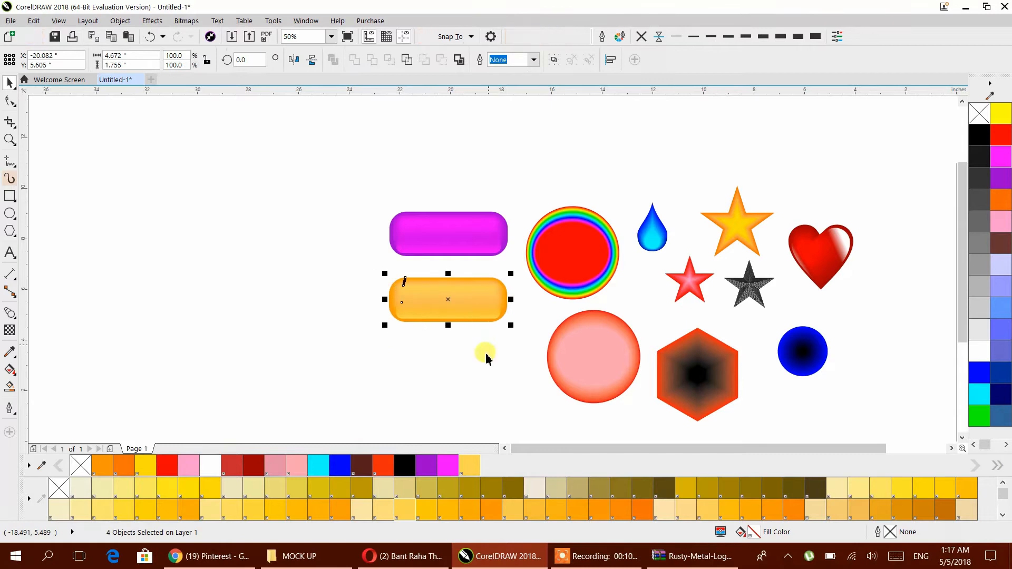
click(376, 261)
drag(375, 261, 513, 335)
drag(483, 302, 484, 390)
Fill the outer rectangle of the lowest button with dark teal PANTONE 101-1-6 C.
scroll(502, 502, down, 2)
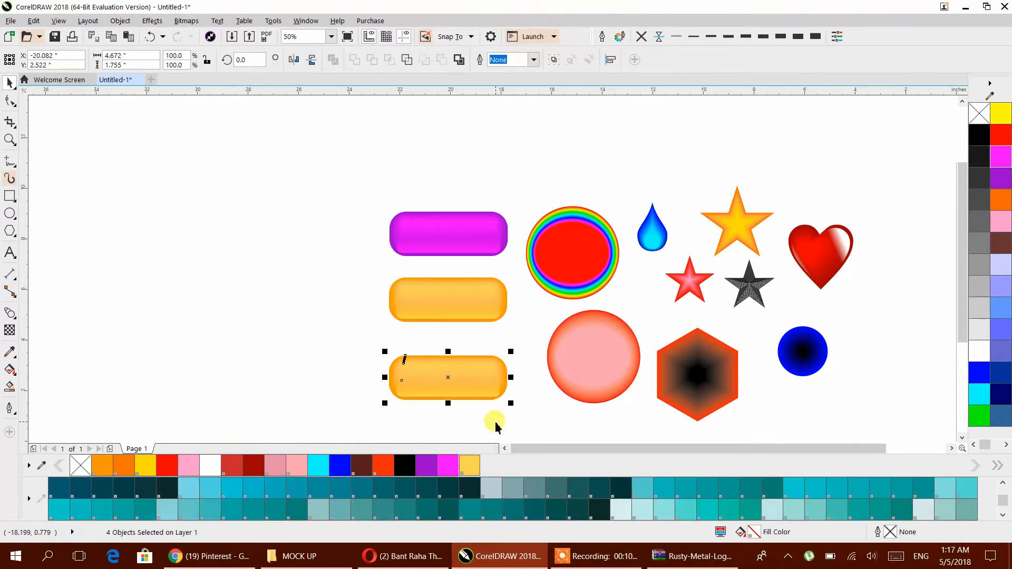
scroll(496, 426, up, 10)
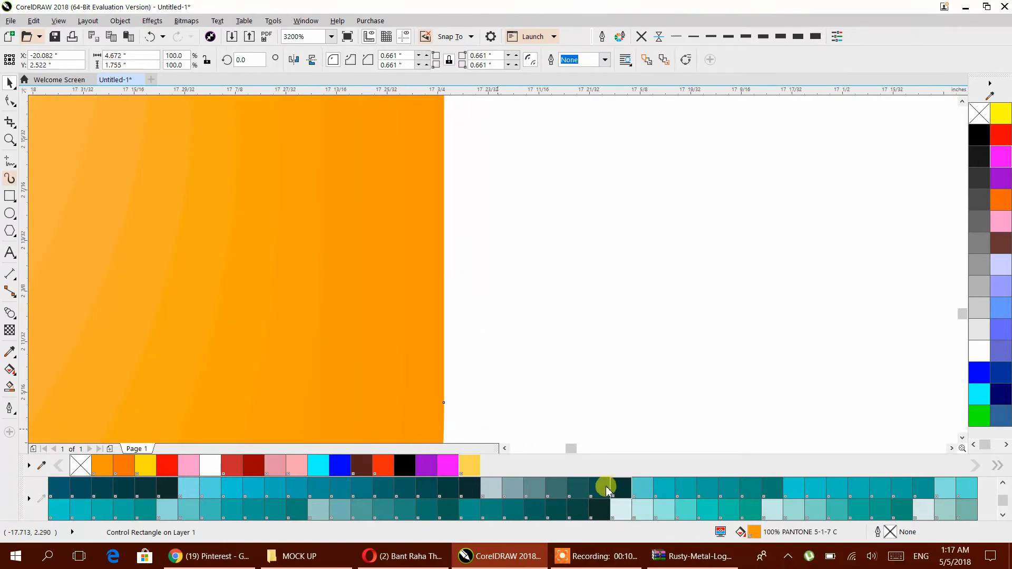
click(607, 487)
scroll(593, 340, down, 10)
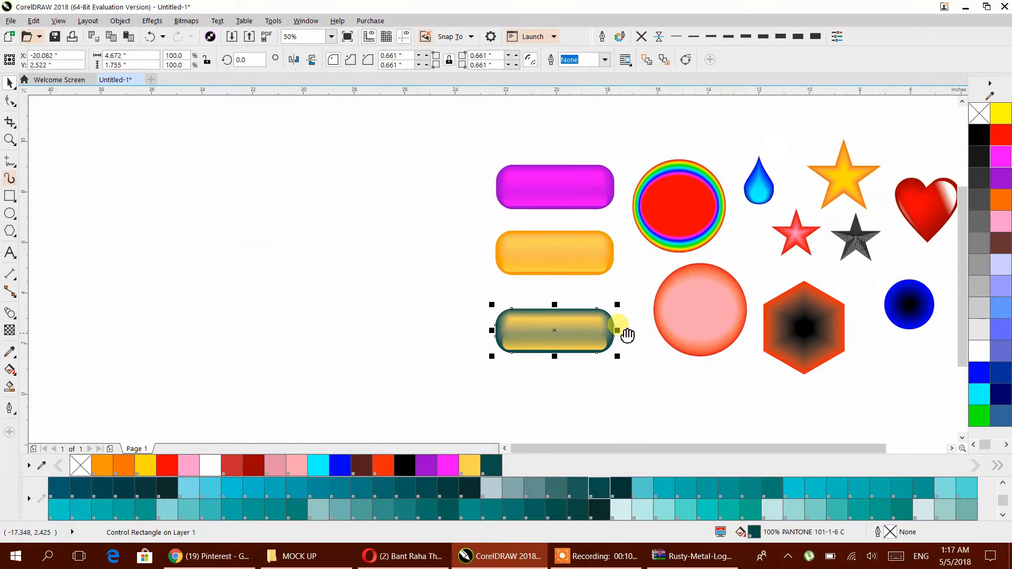
Try turquoise and teal fills on the lowest button's two inner shapes, settling on a pale grey-teal.
click(631, 327)
scroll(617, 338, up, 2)
drag(391, 180, 361, 175)
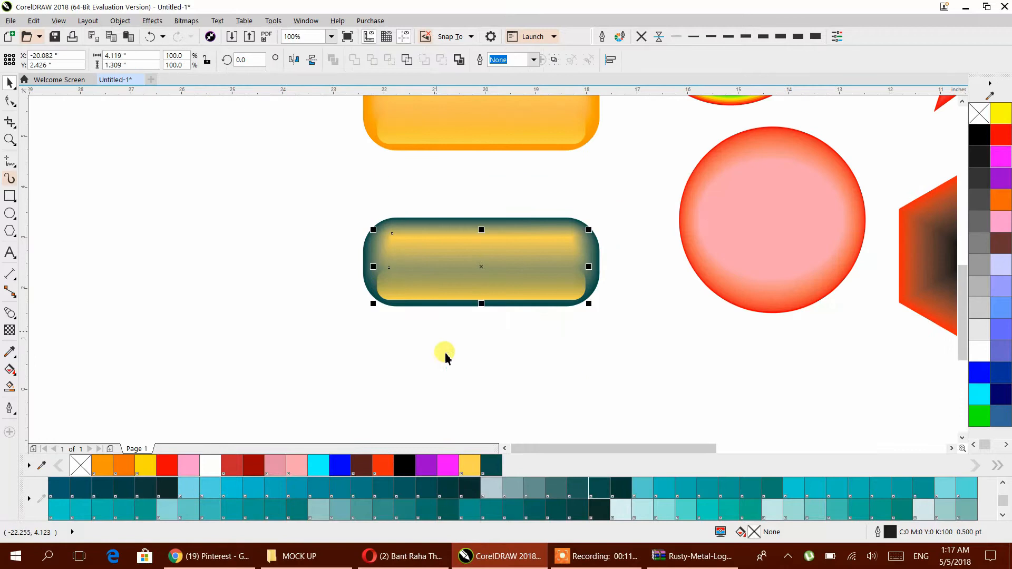
click(797, 492)
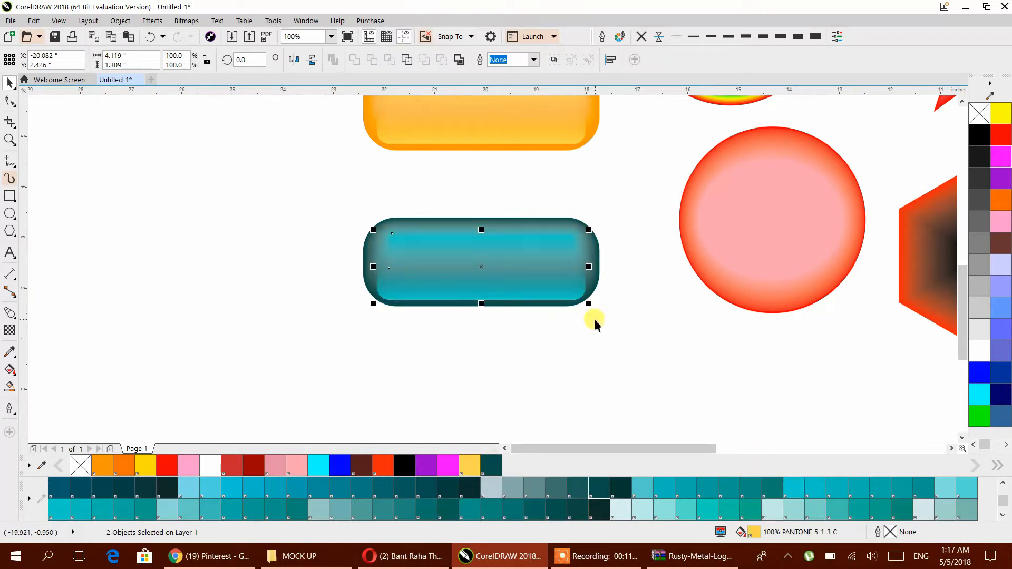
click(474, 510)
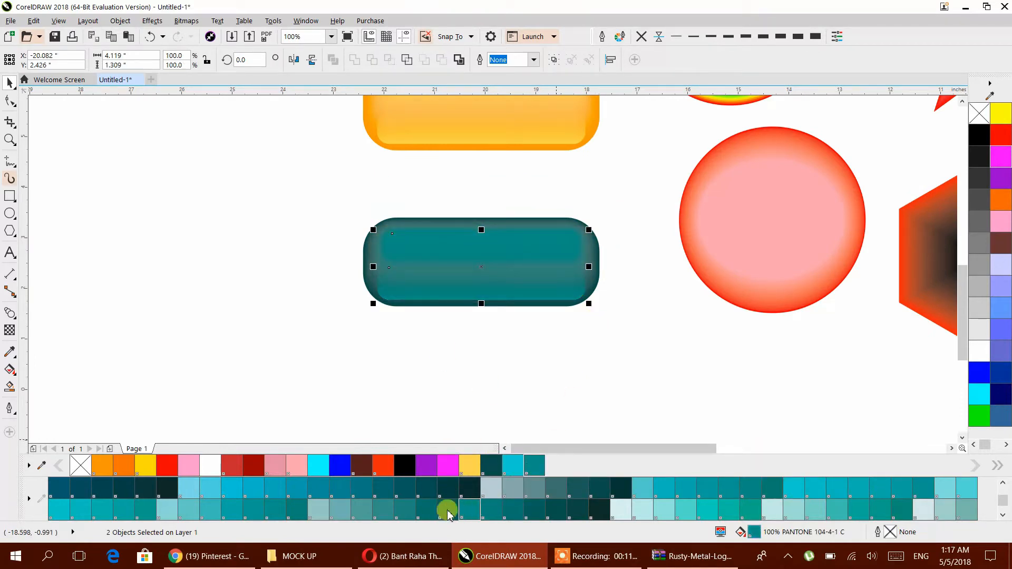
click(369, 508)
click(341, 509)
click(320, 509)
click(360, 344)
scroll(381, 346, down, 1)
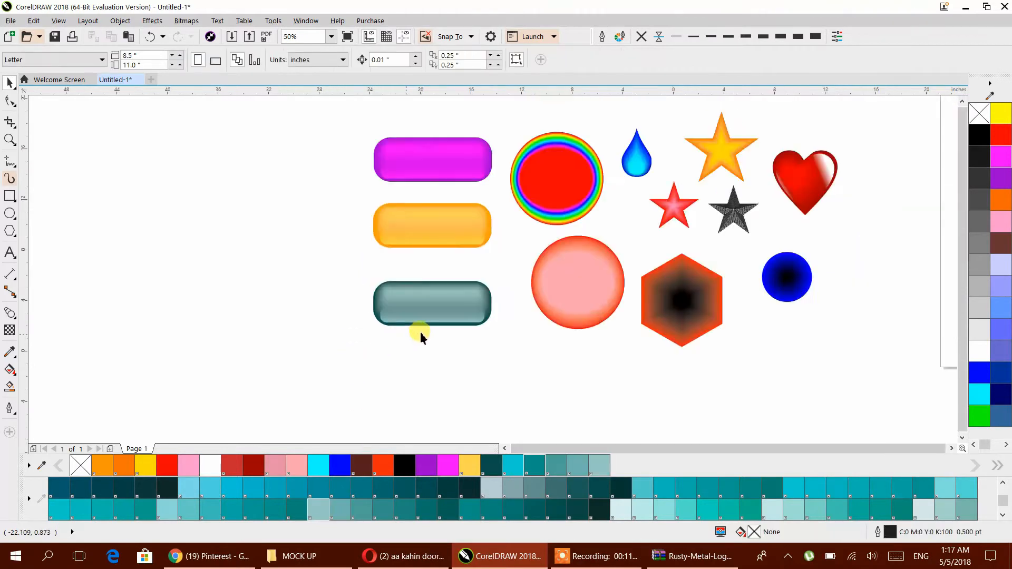
scroll(421, 338, down, 1)
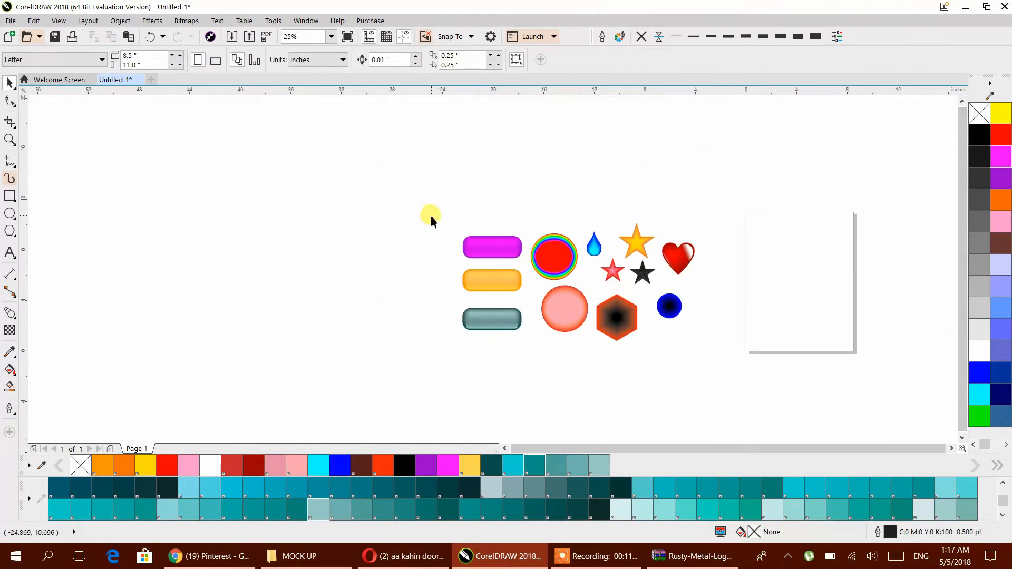
Draw a hexagon about 3.43 × 3.96 in beside the buttons and place two copies next to it, forming a row of three.
click(10, 233)
drag(330, 240, 385, 291)
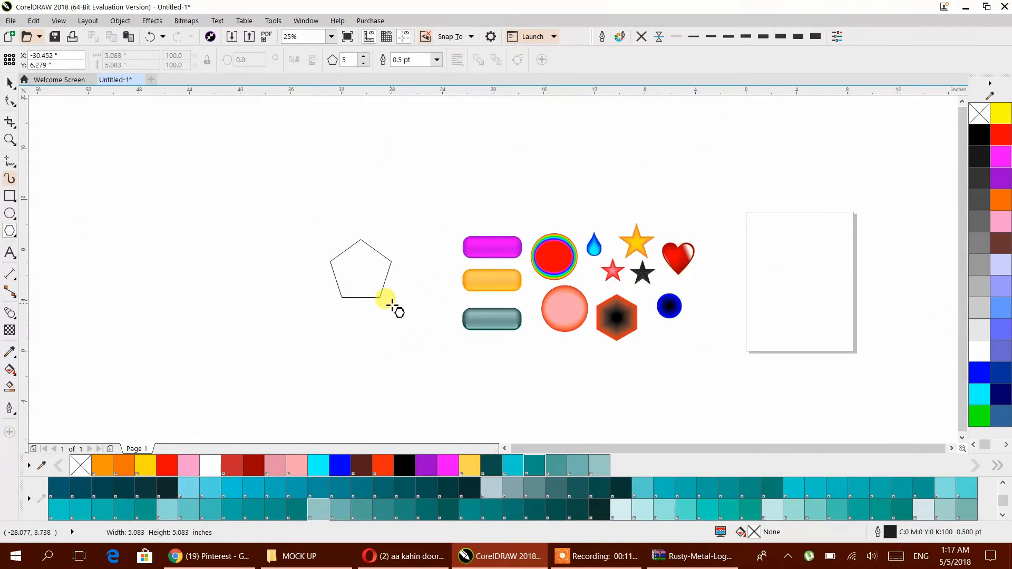
key(ctrl+z)
click(364, 56)
mouse_move(343, 159)
mouse_down()
mouse_move(437, 283)
mouse_move(416, 224)
mouse_move(395, 216)
mouse_move(379, 253)
mouse_up()
scroll(453, 262, up, 4)
drag(527, 232, 167, 235)
right_click(167, 235)
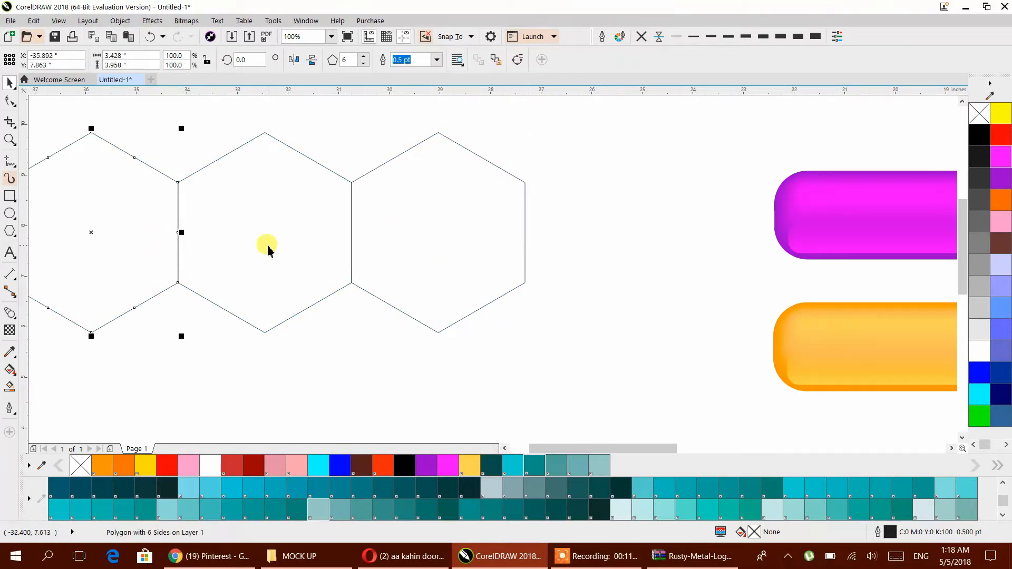
Copy the row of three hexagons twice to make interlocking second and third honeycomb rows below it.
shift+click(267, 243)
shift+click(420, 233)
drag(269, 134, 352, 287)
right_click(267, 329)
scroll(355, 286, down, 2)
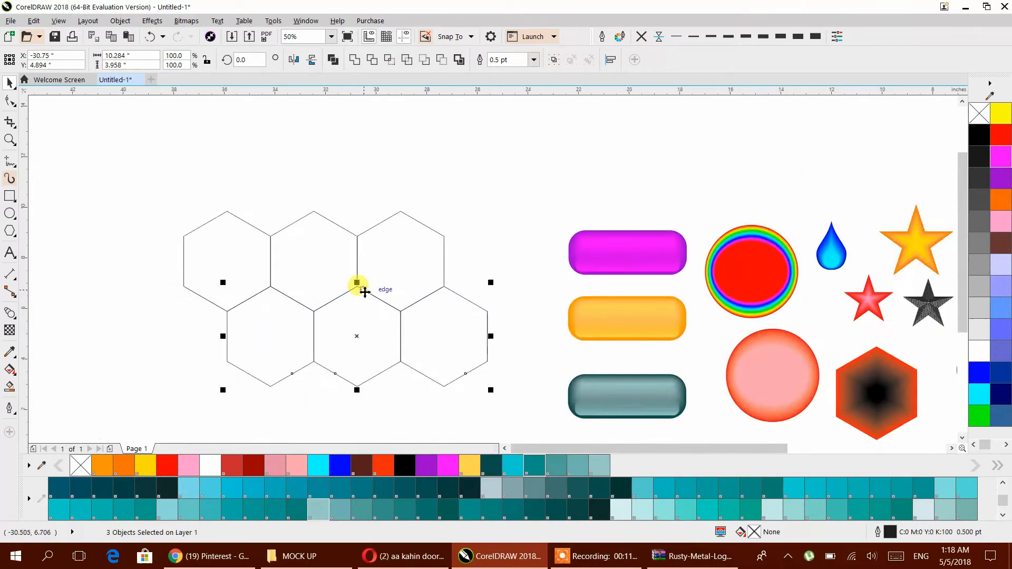
drag(425, 262, 382, 337)
Copy the end hexagon of the middle row to the row's opposite end, giving it four cells.
click(557, 297)
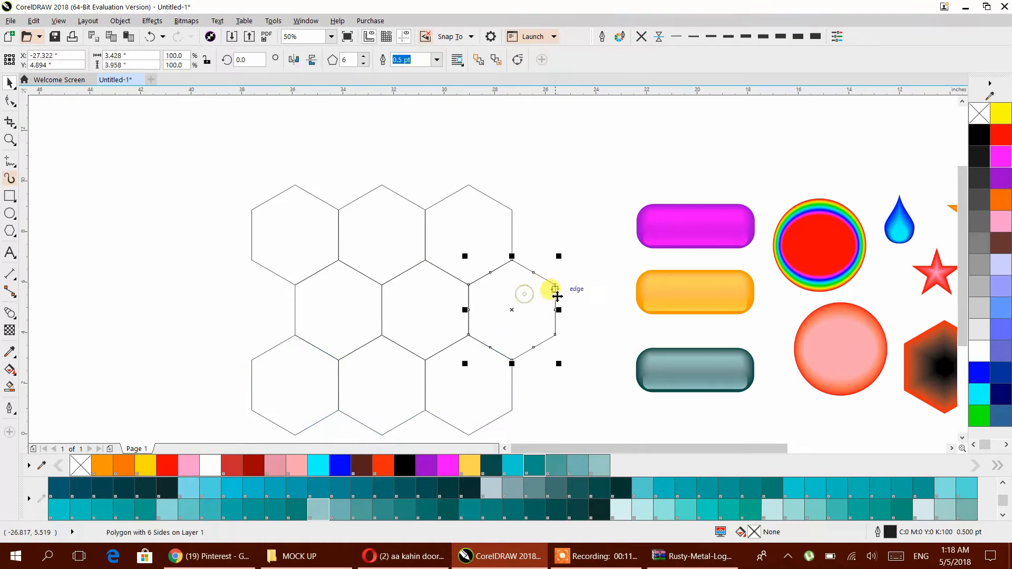
drag(515, 263, 254, 262)
click(238, 183)
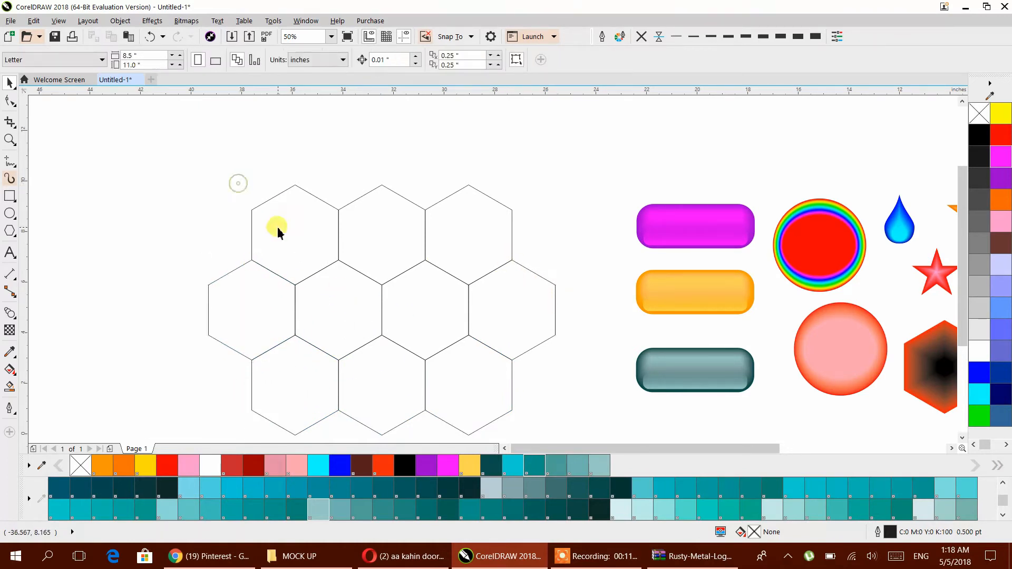
Set the outlines of all ten hexagons to 10 pt and scale the honeycomb down to about 9.25 × 6.68 in.
drag(571, 429, 584, 418)
click(781, 37)
click(817, 37)
click(816, 37)
drag(559, 398, 502, 357)
drag(409, 310, 449, 358)
Combine all ten hexagons of the honeycomb into a single curve object.
scroll(432, 319, up, 1)
click(701, 293)
scroll(638, 193, down, 1)
drag(345, 126, 643, 330)
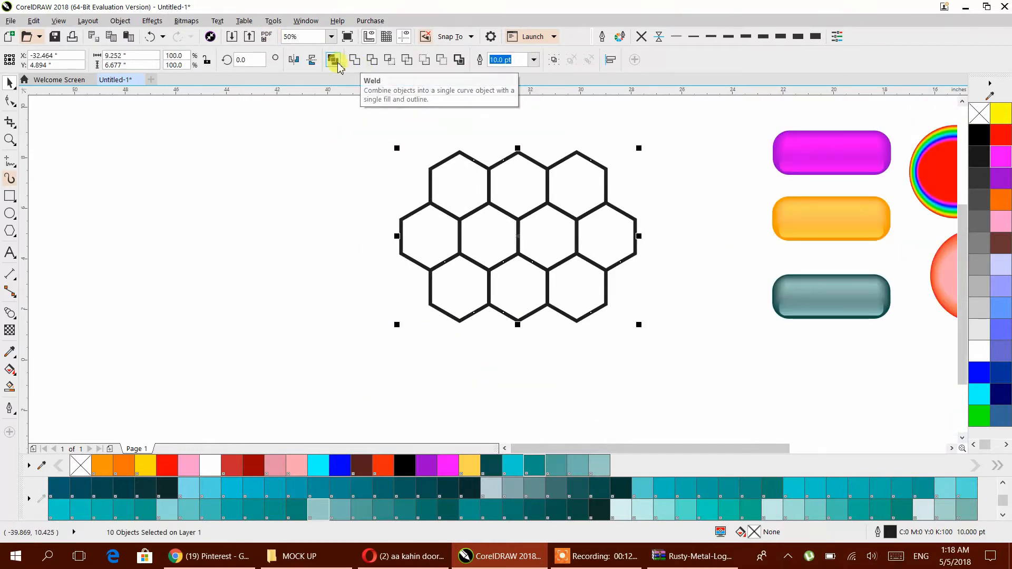
click(355, 60)
Import the office photo of a woman on the phone from the Face folder, placing it about 10.6 × 7.96 in over the honeycomb.
right_click(294, 154)
click(326, 220)
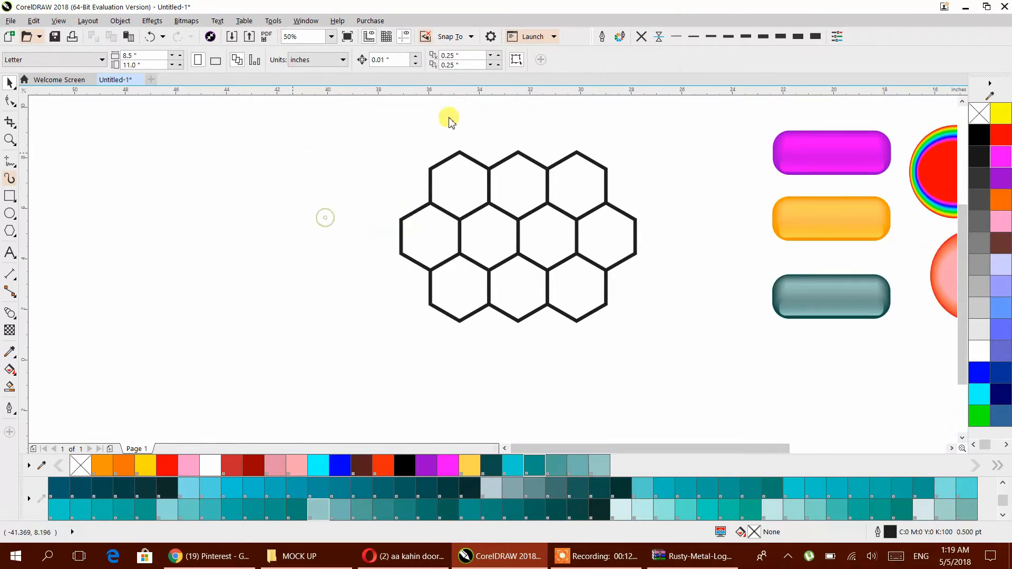
click(296, 86)
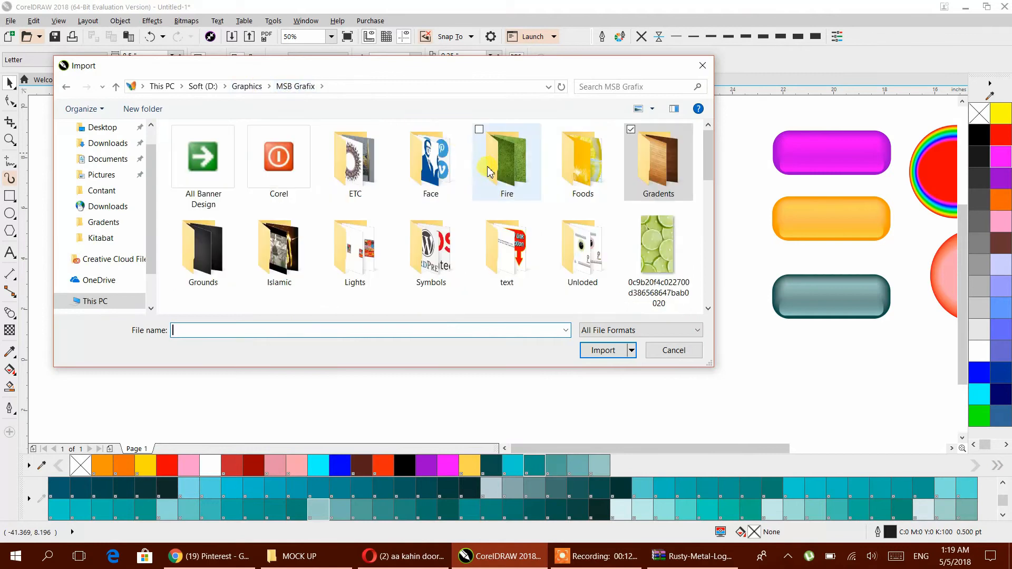
double_click(430, 161)
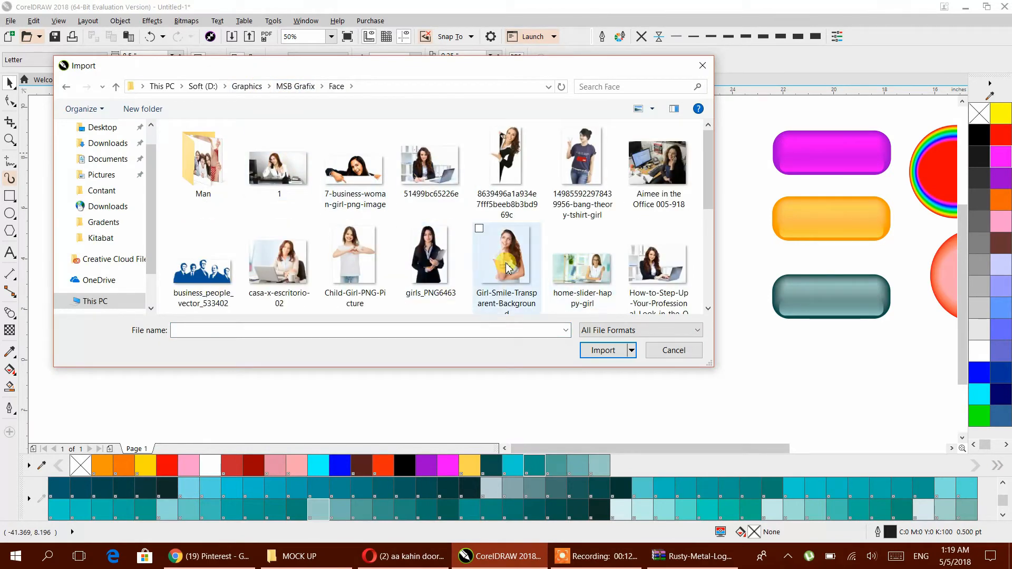
double_click(632, 148)
drag(380, 131, 667, 320)
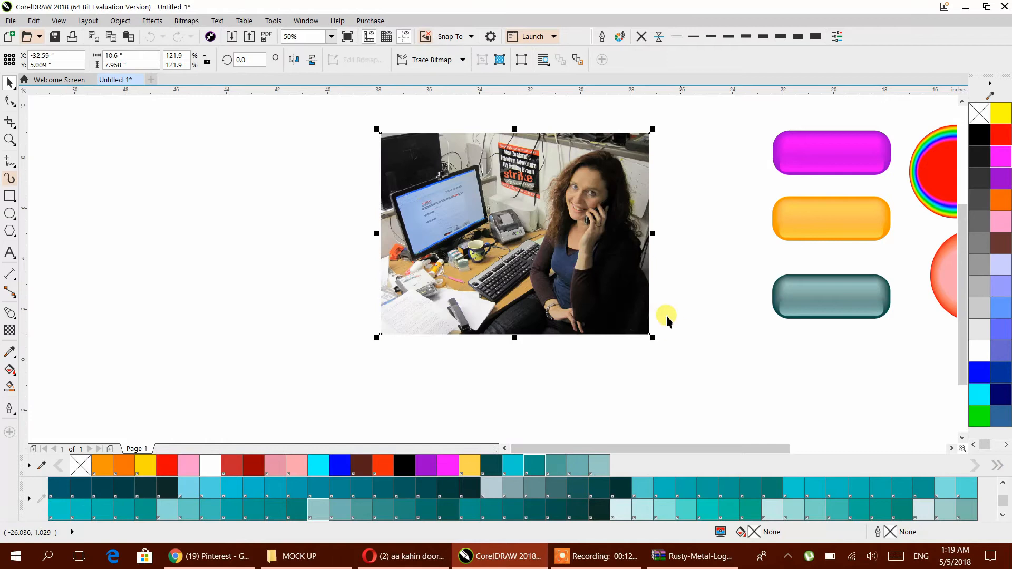
Move the office photo aside, PowerClip it inside the honeycomb and colour the honeycomb outline red.
drag(600, 223, 246, 223)
right_click(252, 185)
click(293, 197)
click(496, 232)
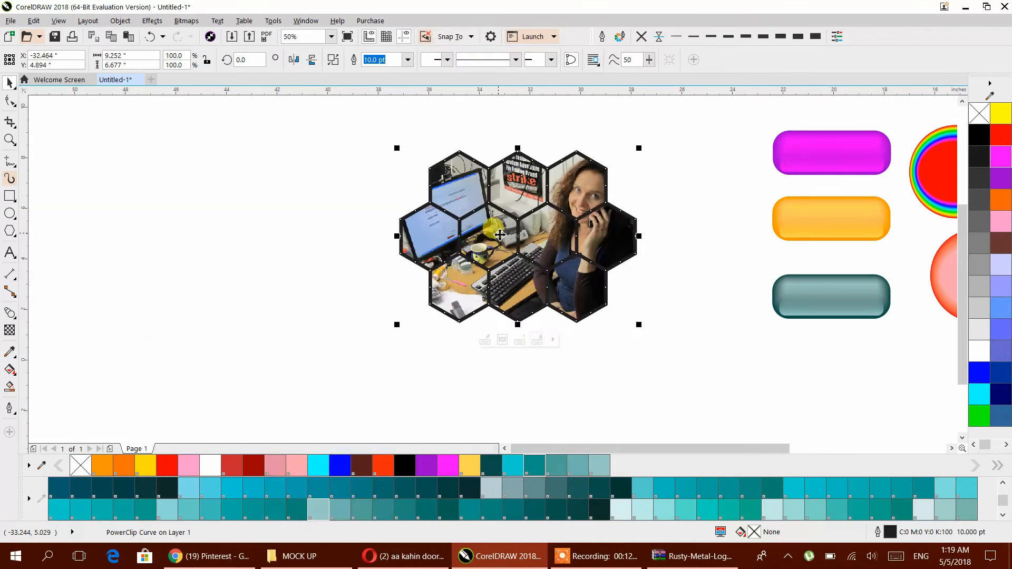
right_click(981, 351)
right_click(1001, 135)
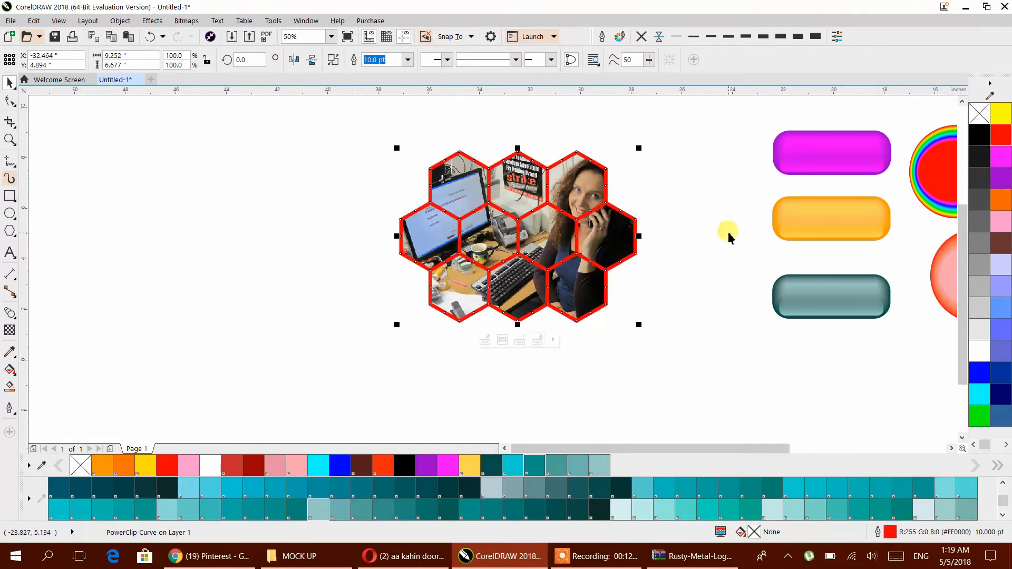
Apply a uniform transparency of 50 to the photo-filled honeycomb.
click(27, 60)
click(351, 62)
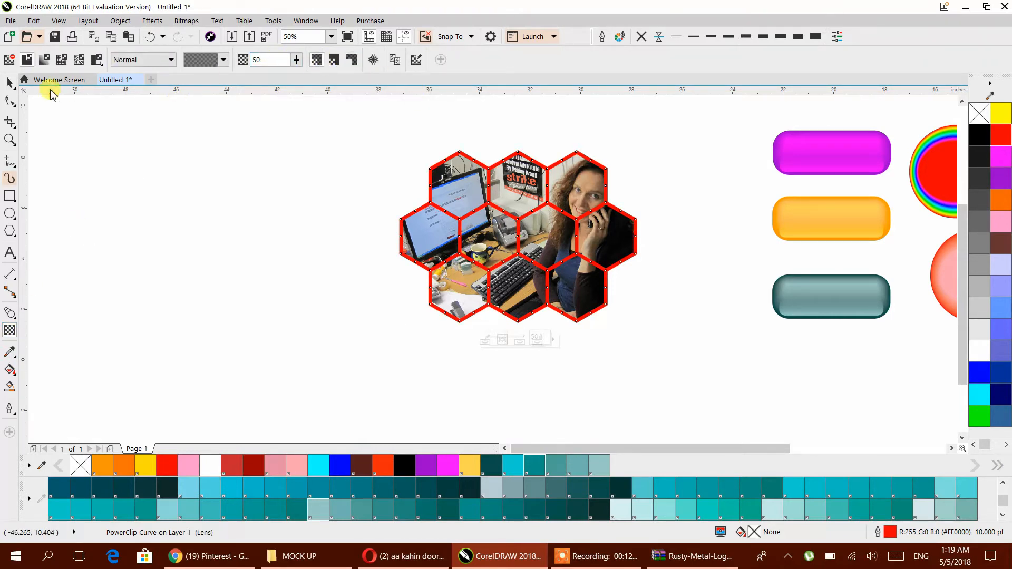
click(10, 82)
click(229, 181)
Move the honeycomb slightly down and reposition the office photo inside it so the woman sits nearer the centre.
drag(500, 225, 488, 244)
scroll(507, 255, up, 1)
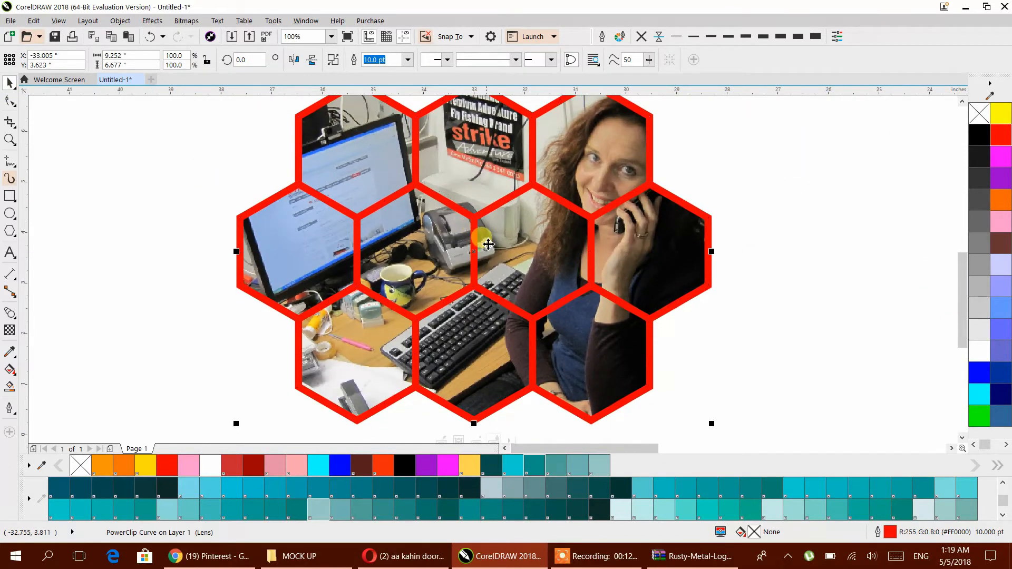
double_click(489, 245)
drag(642, 248, 624, 262)
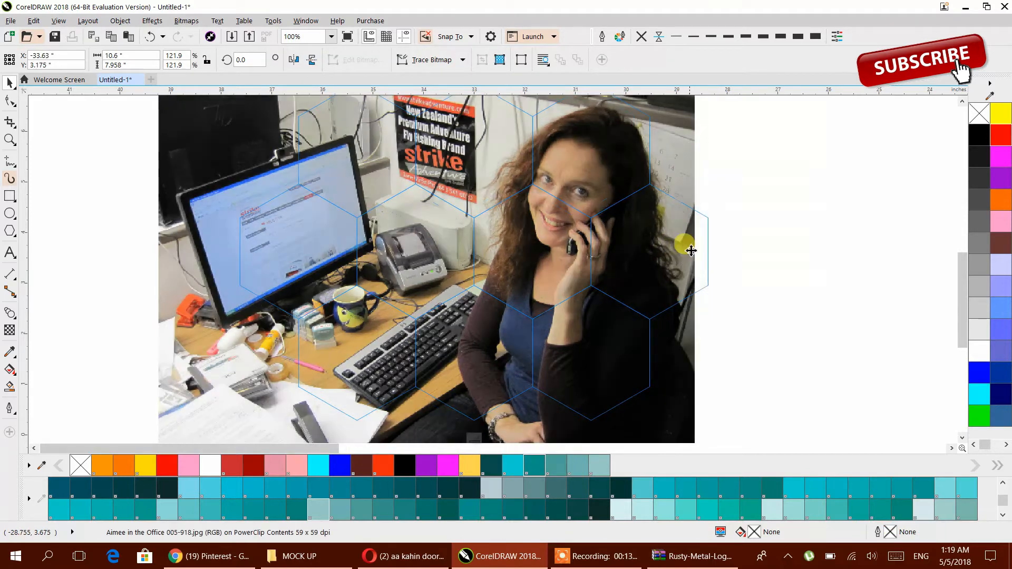
drag(681, 240, 696, 241)
ctrl+click(784, 232)
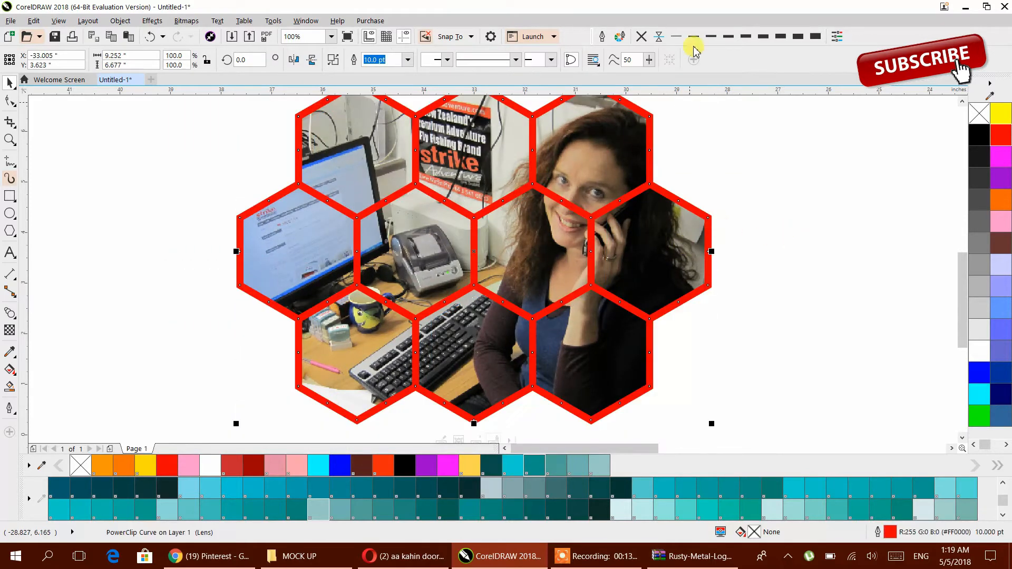
Try several outline widths on the honeycomb, settling on 4 pt, and colour the outline cyan.
click(693, 38)
click(724, 38)
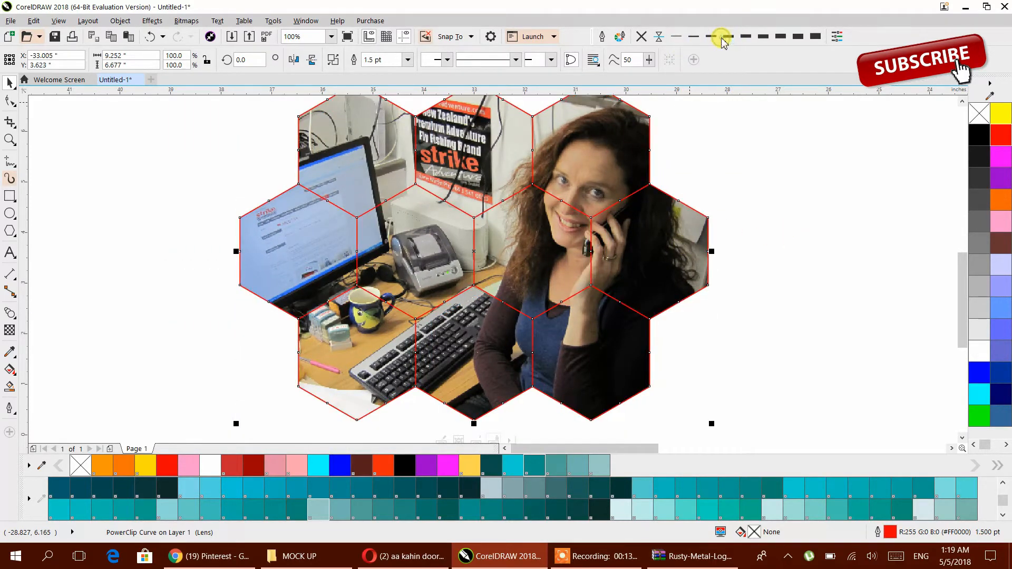
click(745, 37)
click(780, 37)
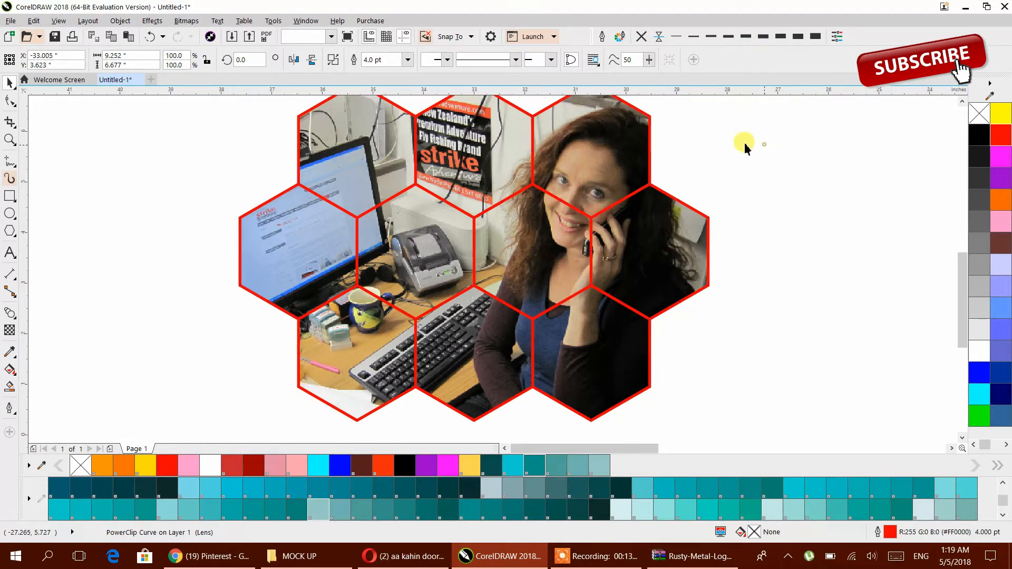
scroll(634, 157, down, 2)
right_click(983, 401)
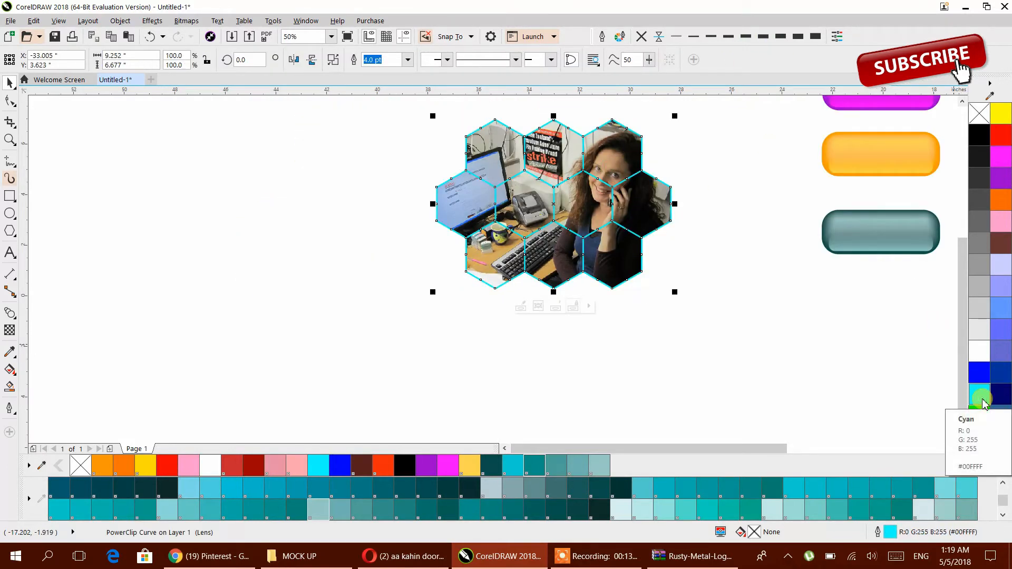
Place a copy of the honeycomb to its left and delete the photo from the copy.
click(595, 285)
scroll(638, 289, down, 2)
drag(615, 276, 283, 289)
click(436, 321)
key(Delete)
Import the singer photo Screen+Shot+2017-09-10+at+3.19.04+PM.png at about 10.75 × 8.78 in and place it left of the empty honeycomb.
right_click(301, 266)
click(337, 331)
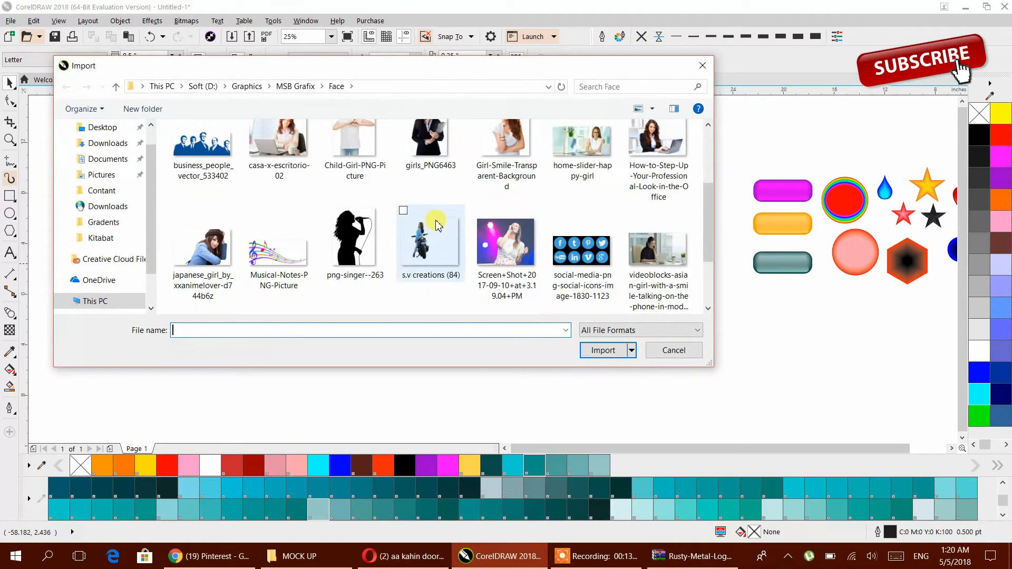
click(504, 240)
click(600, 350)
drag(368, 204, 505, 328)
drag(471, 298, 294, 281)
Rotate the empty honeycomb by 90° and move the singer photo farther away from it.
click(389, 275)
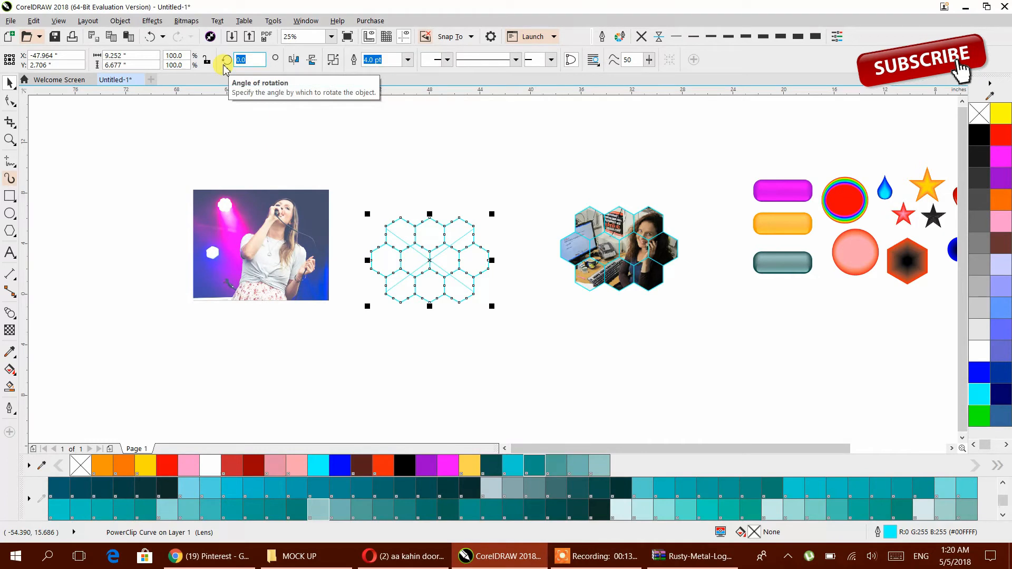
key(Return)
drag(291, 219, 192, 189)
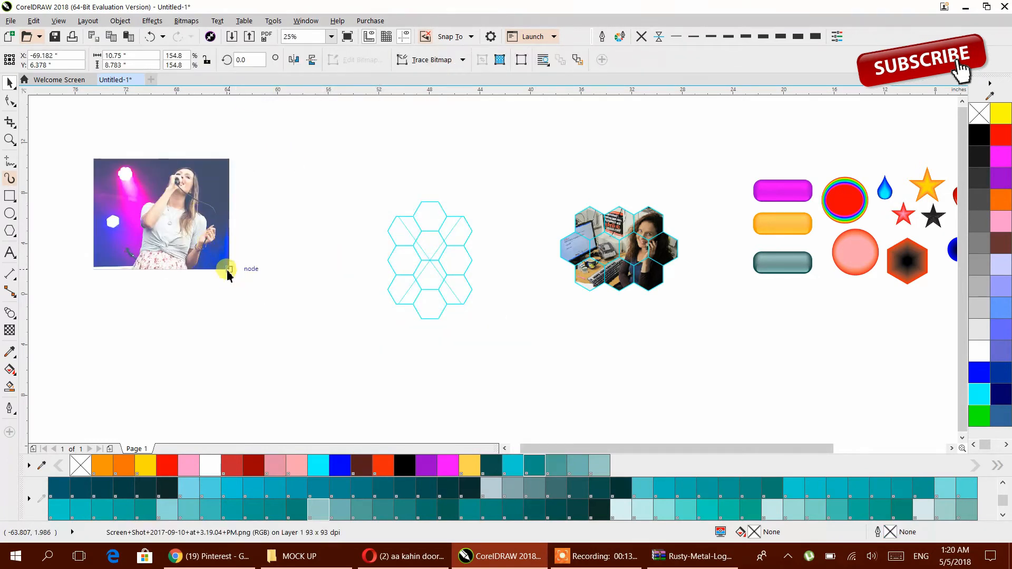
Enlarge the singer photo to 186.6% and PowerClip it inside the upright honeycomb.
drag(263, 315, 291, 229)
right_click(290, 229)
click(326, 198)
click(422, 246)
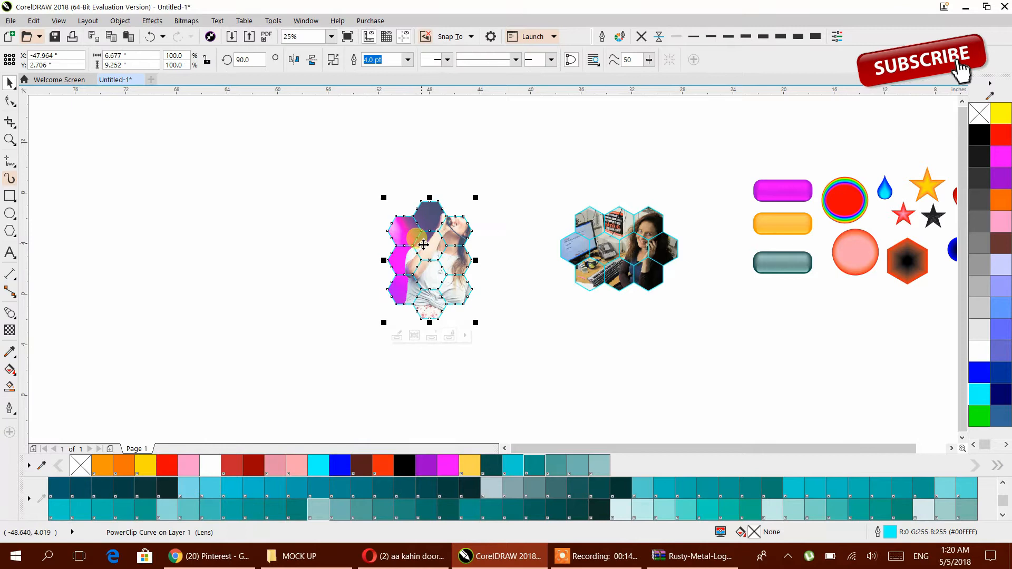
Tilt the upright honeycomb about 12° clockwise and set the rotation of the photo inside it to 0.
click(422, 245)
drag(479, 191, 489, 202)
double_click(441, 233)
click(458, 236)
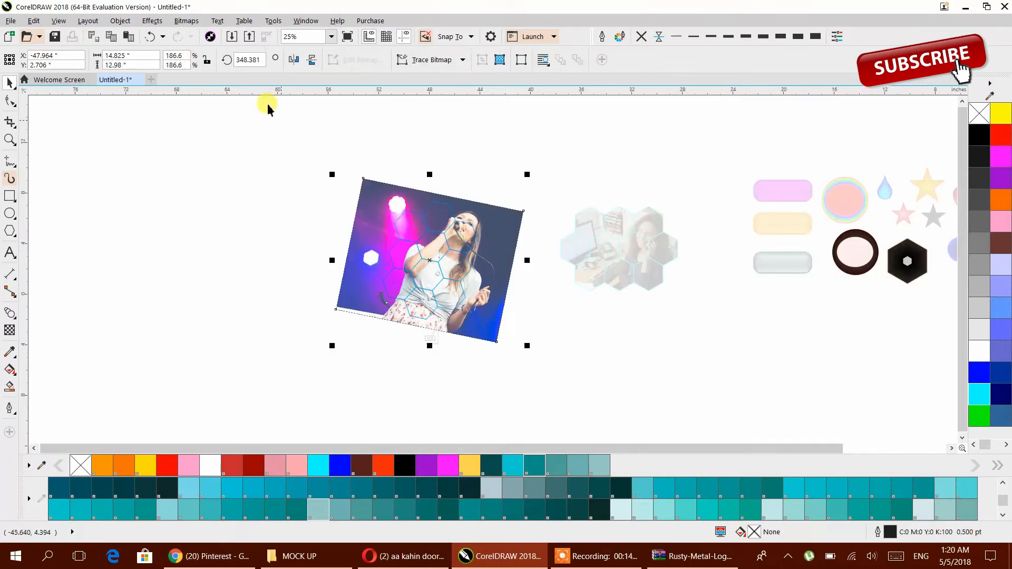
click(237, 60)
text(0)
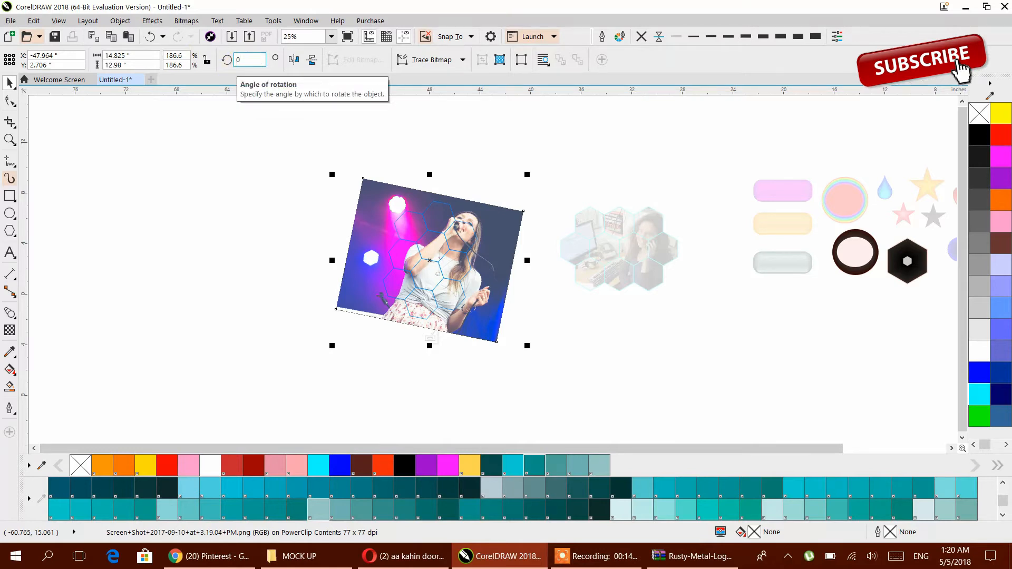
key(Return)
Adjust the singer photo's placement inside the tilted honeycomb and position that honeycomb beside the office one.
drag(494, 212, 484, 217)
drag(482, 213, 534, 196)
ctrl+click(526, 206)
click(526, 205)
click(502, 336)
Apply a drop shadow with opacity 50 and feathering 15 to both honeycombs.
scroll(526, 249, up, 1)
click(526, 248)
shift+click(639, 252)
click(12, 315)
click(32, 315)
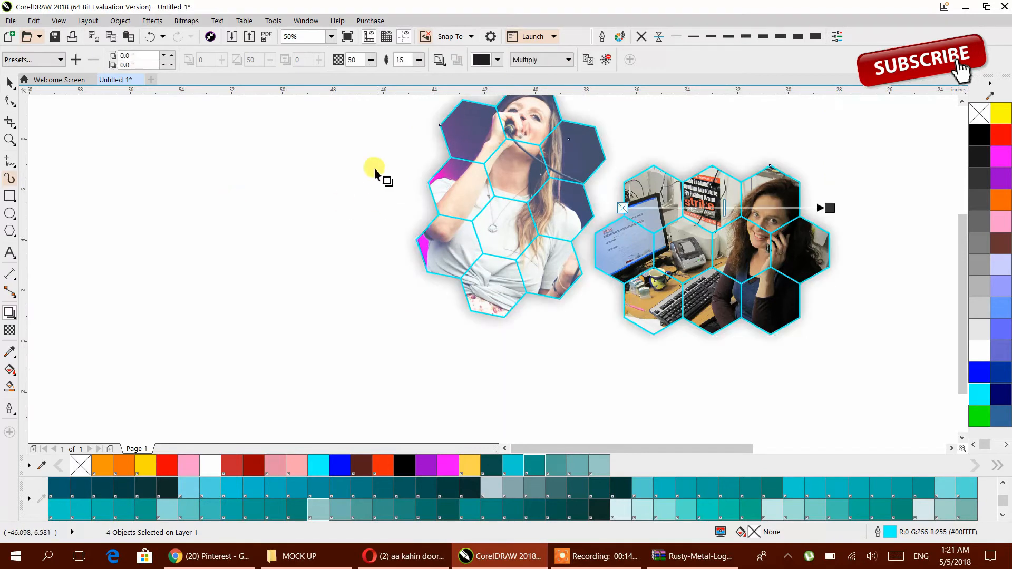
Set the shadows' feathering direction to Outside and the feathering to 5.
click(395, 67)
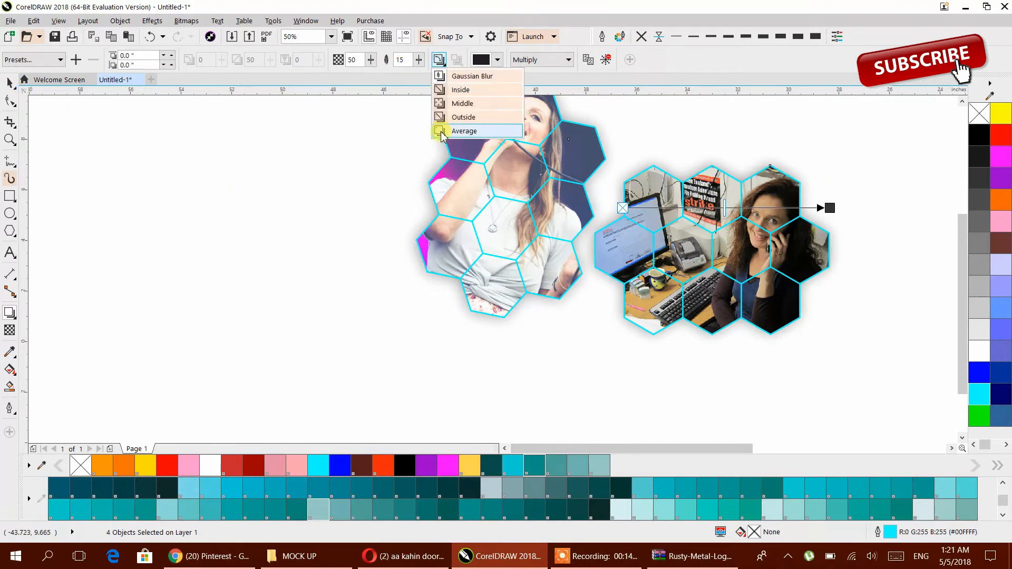
click(453, 116)
text(5)
key(Return)
key(space)
Try white and light grey outlines on both honeycombs, settling on grey #CCCCCC.
click(306, 232)
click(637, 235)
right_click(977, 358)
right_click(980, 327)
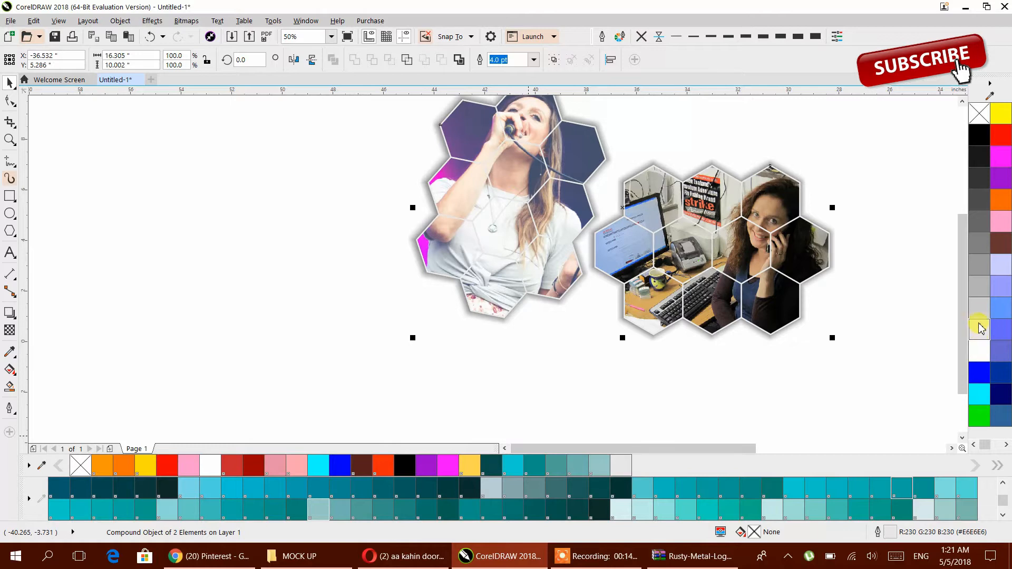
right_click(979, 308)
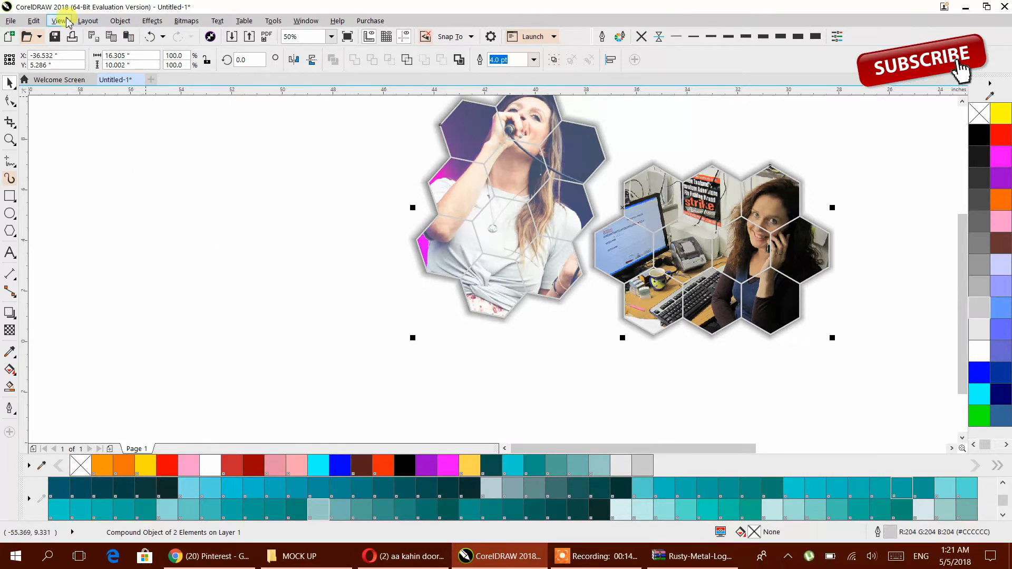
click(339, 202)
Draw a rectangle about 13.14 × 5.05 in in the empty area below the honeycombs and the teal button.
scroll(339, 203, down, 1)
drag(339, 202, 137, 191)
scroll(460, 305, up, 1)
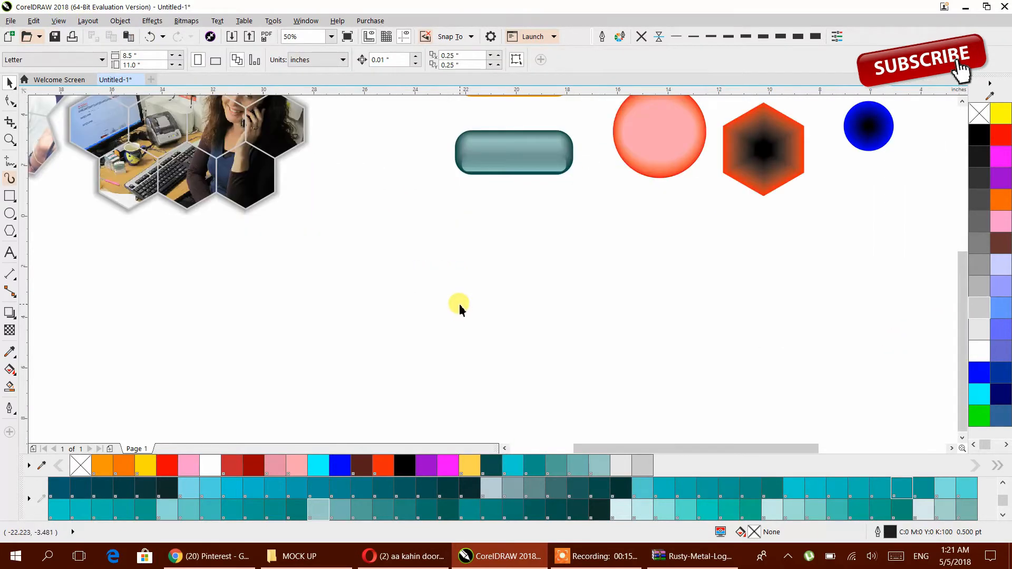
scroll(460, 305, up, 1)
click(10, 196)
drag(185, 145, 850, 401)
click(9, 83)
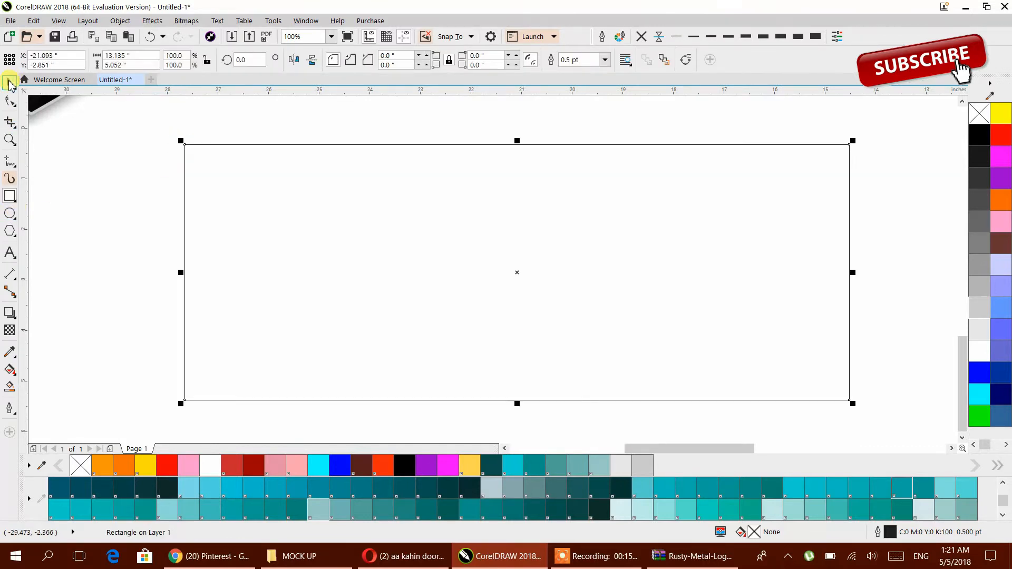
click(69, 279)
Add the artistic text "Text face" across the rectangle's left edge.
click(10, 254)
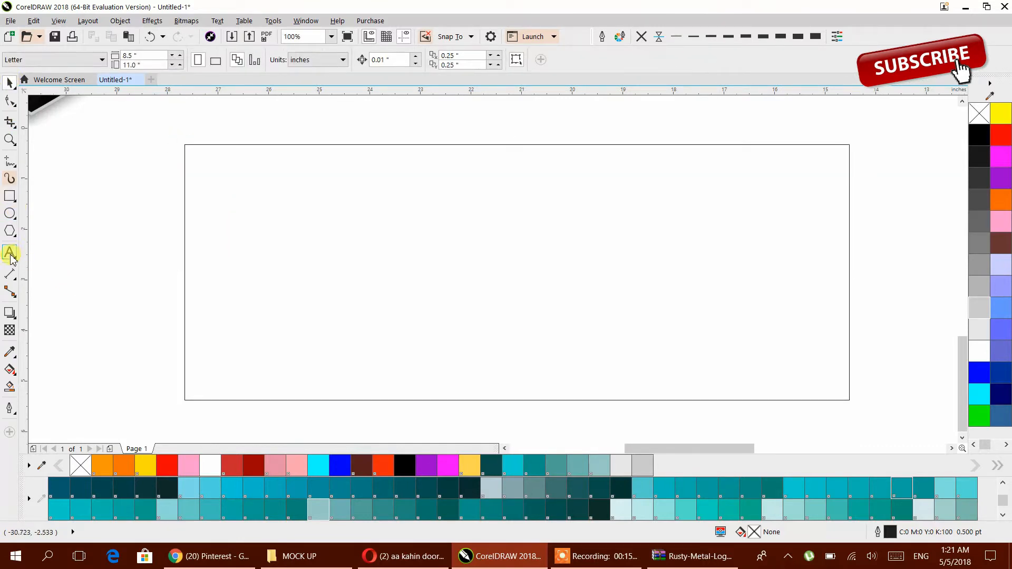
click(129, 331)
text(Text face)
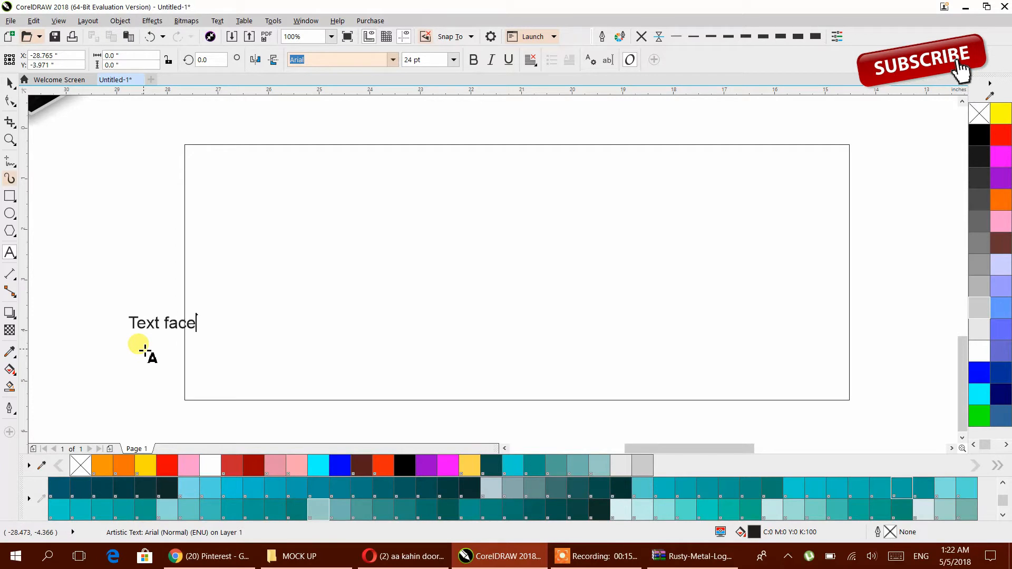
click(9, 83)
click(31, 83)
Change the case of the "Text face" text to uppercase.
click(217, 21)
click(253, 317)
click(379, 265)
click(430, 311)
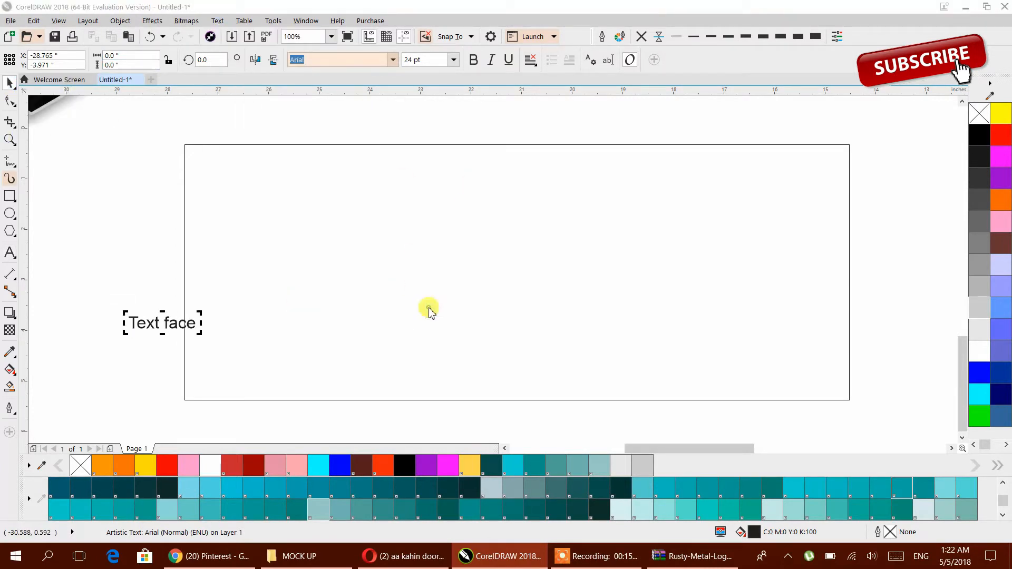
Move the text inside the rectangle and set its font to Impact.
drag(199, 327, 303, 229)
click(358, 60)
text(Impact)
key(Return)
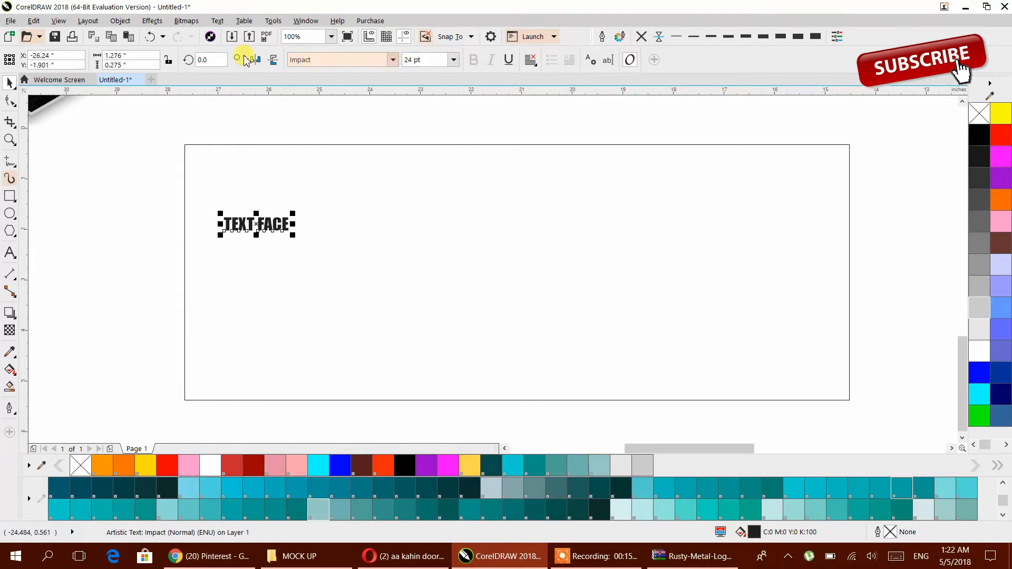
Enlarge the "TEXT FACE" text to about 12.4 × 2.67 in and centre it on the rectangle.
drag(294, 235, 831, 328)
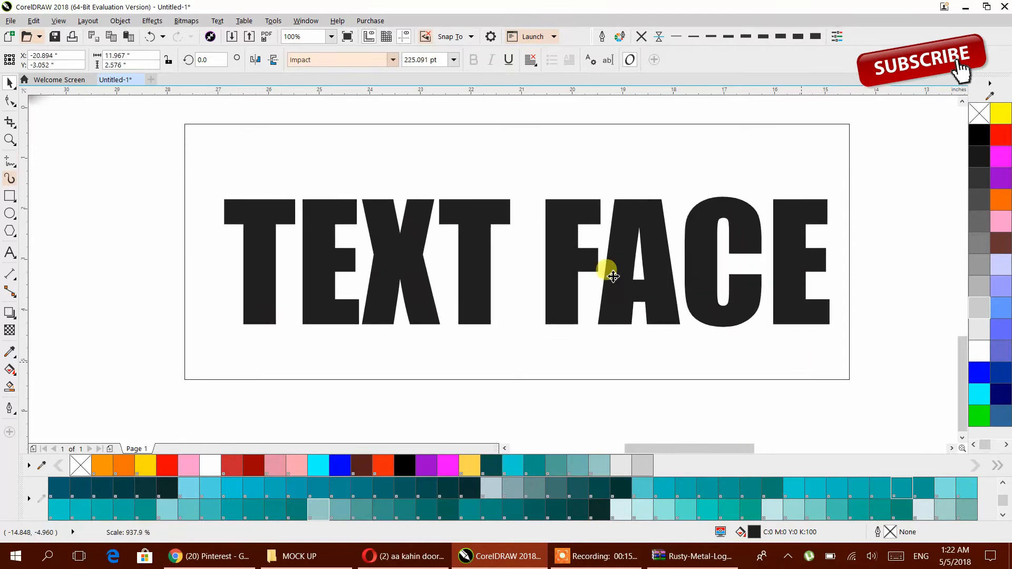
drag(215, 192, 196, 182)
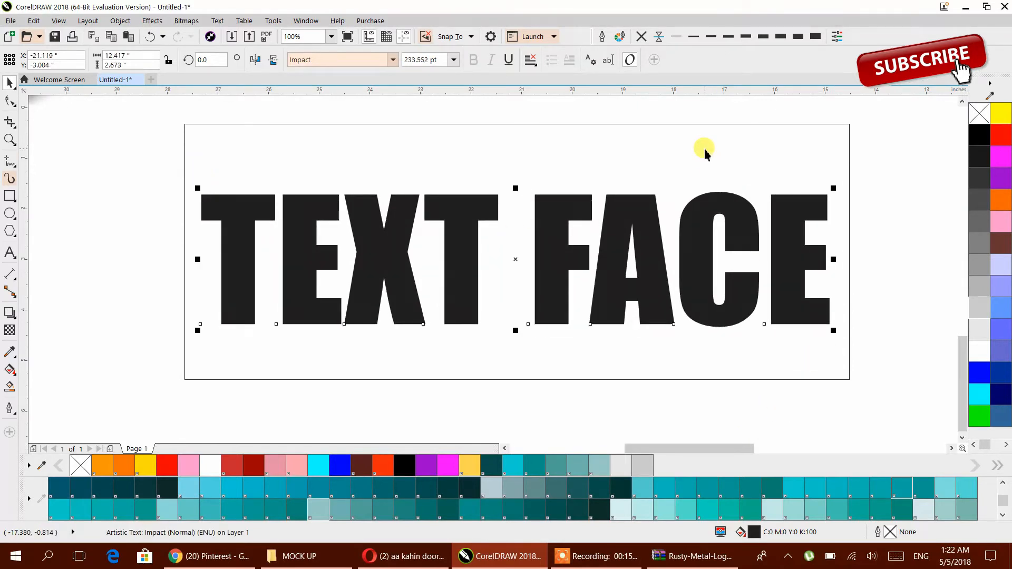
shift+click(705, 152)
key(c)
key(e)
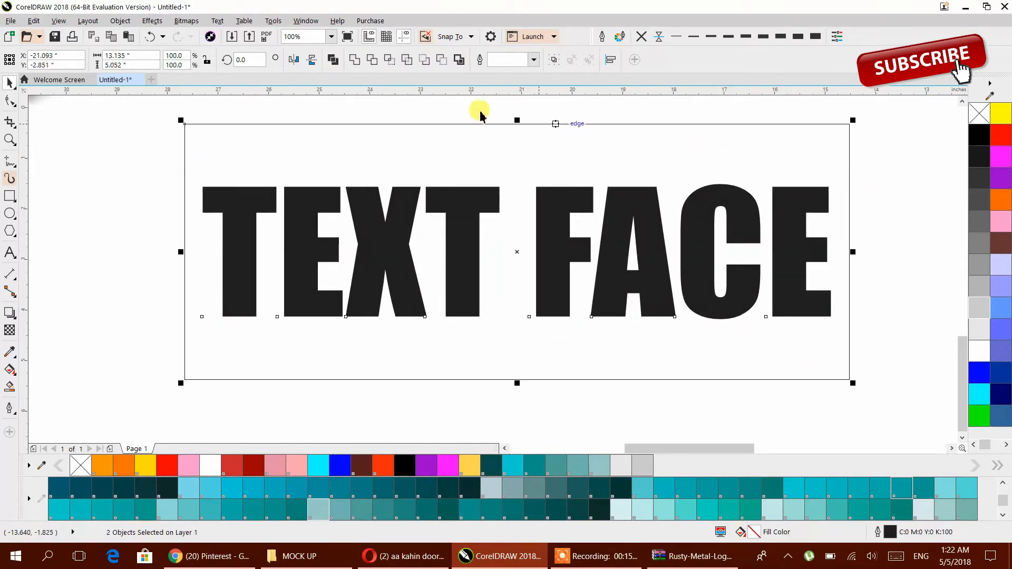
Trim the rectangle with the text and move the original text outside the rectangle.
click(373, 60)
drag(728, 208, 60, 330)
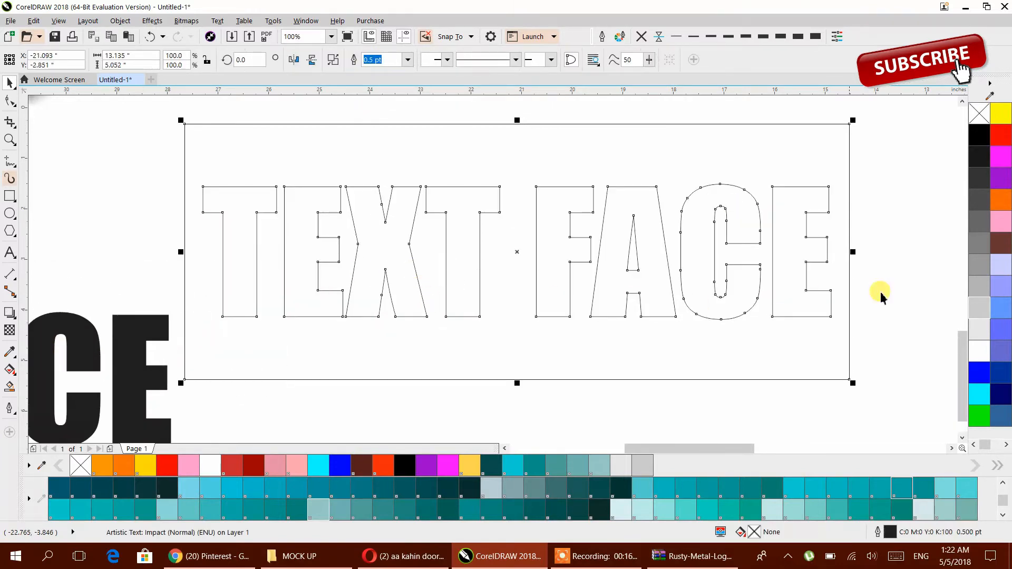
Fill the rectangle with the cut-out letters dark brown #663333 and move it below the red-edged hexagon.
click(998, 242)
drag(821, 305, 746, 416)
scroll(780, 237, left, 3)
scroll(781, 238, down, 2)
scroll(610, 364, down, 2)
scroll(600, 303, up, 1)
scroll(768, 242, down, 4)
scroll(768, 242, left, 3)
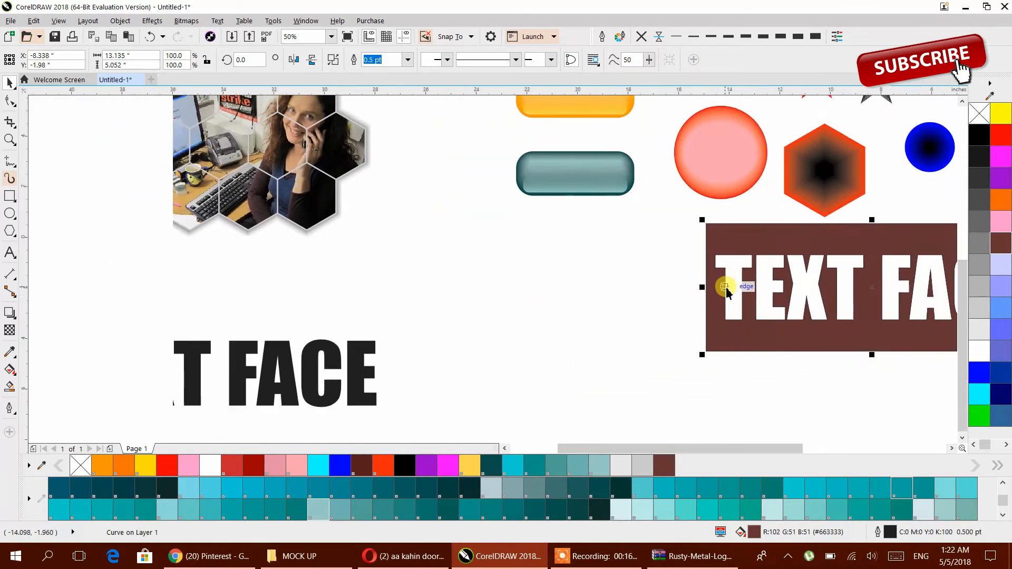
click(275, 326)
drag(280, 352, 386, 319)
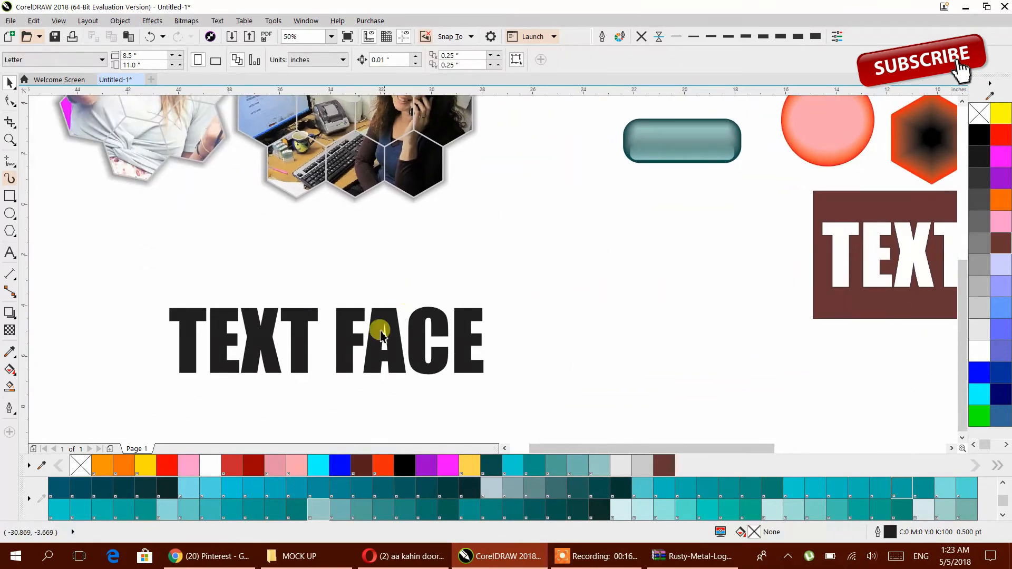
click(601, 556)
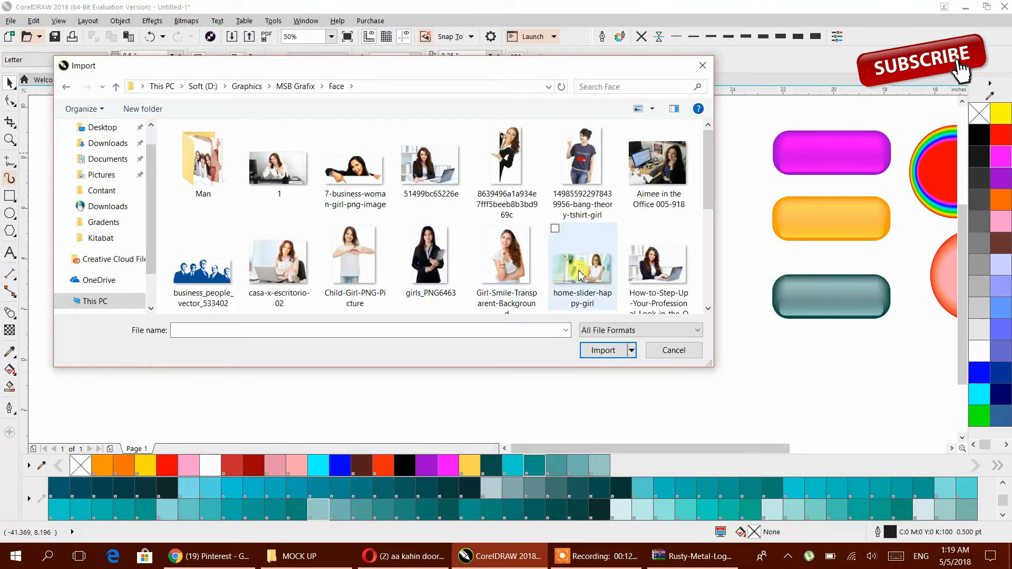
Import the office photo whose file name ends in 005-918 and place it beside the empty honeycomb.
double_click(627, 174)
drag(377, 129, 652, 337)
drag(526, 229, 174, 230)
PowerClip the office photo inside the black-outlined honeycomb.
right_click(251, 188)
click(280, 196)
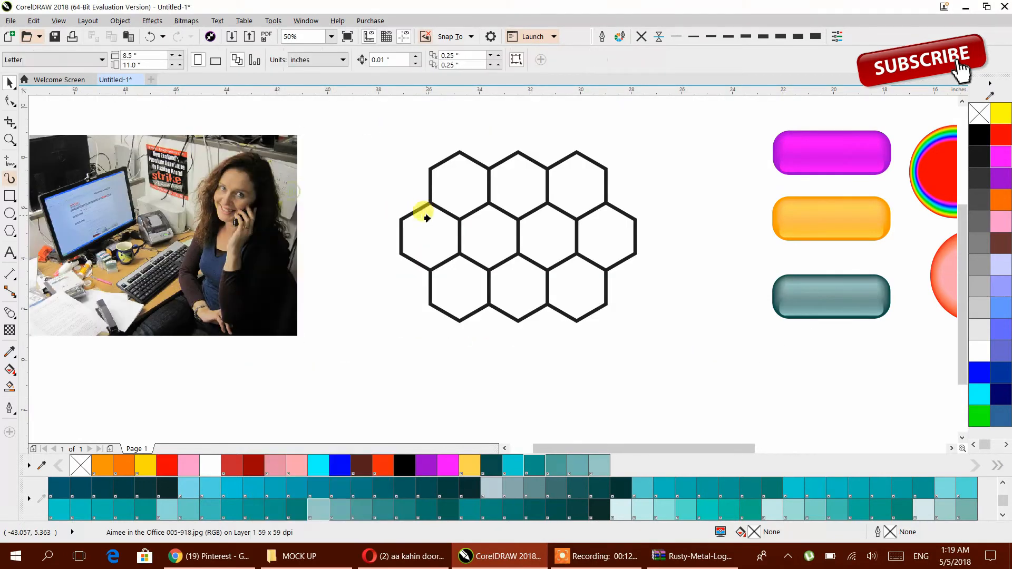
click(498, 234)
Colour the photo honeycomb's outline red and apply a uniform transparency of 50.
right_click(979, 351)
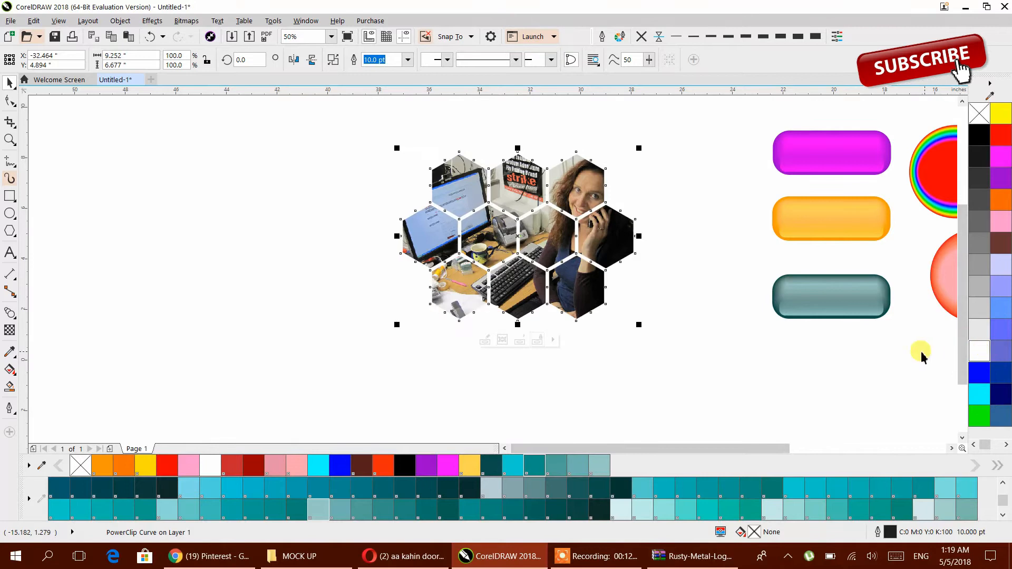
right_click(1001, 135)
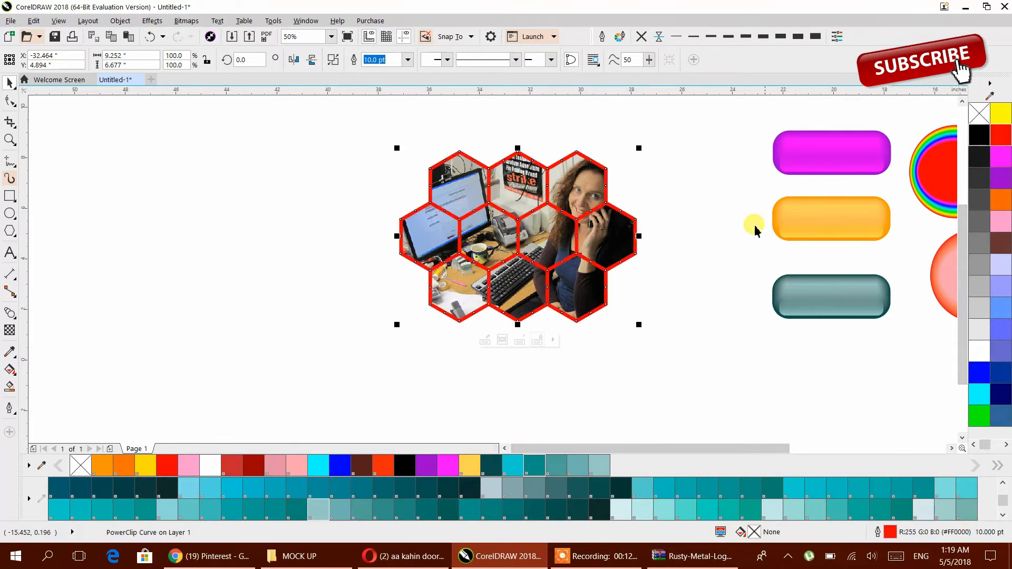
click(10, 330)
click(27, 59)
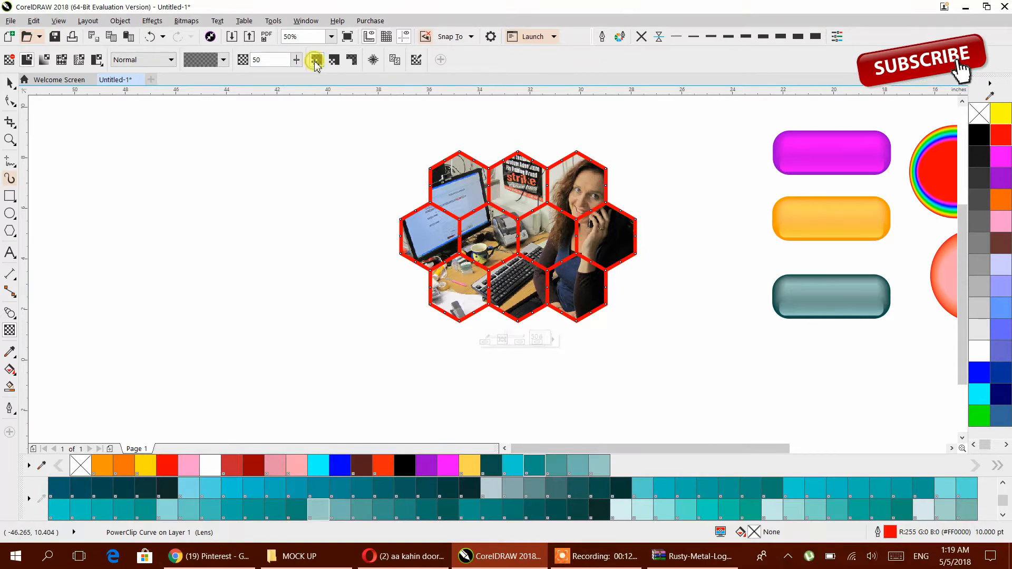
Open the honeycomb's PowerClip contents and shift the office photo to the left.
click(9, 83)
key(Escape)
scroll(505, 258, up, 1)
drag(518, 226, 479, 230)
double_click(514, 243)
drag(539, 246, 511, 259)
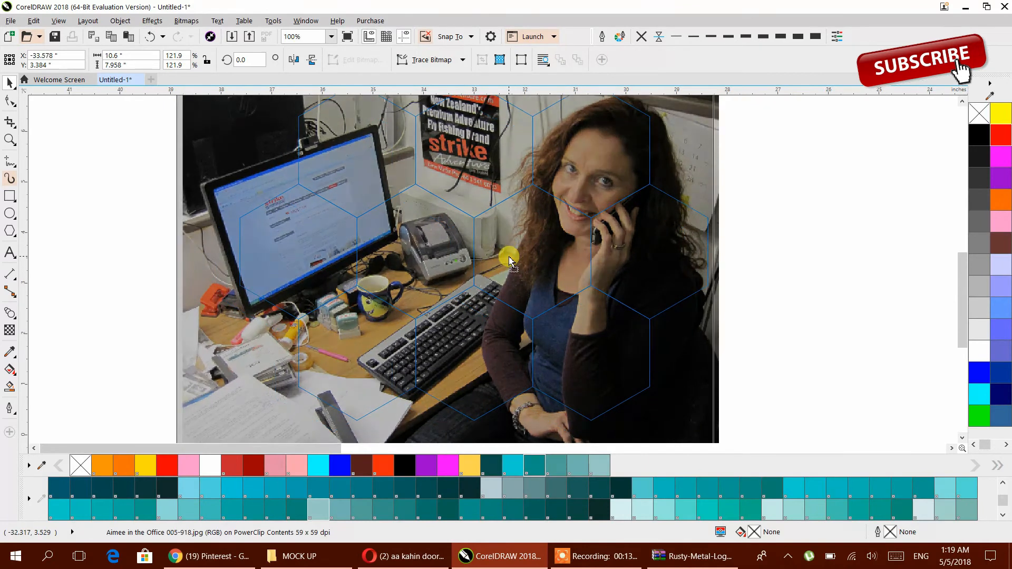
drag(652, 253, 619, 256)
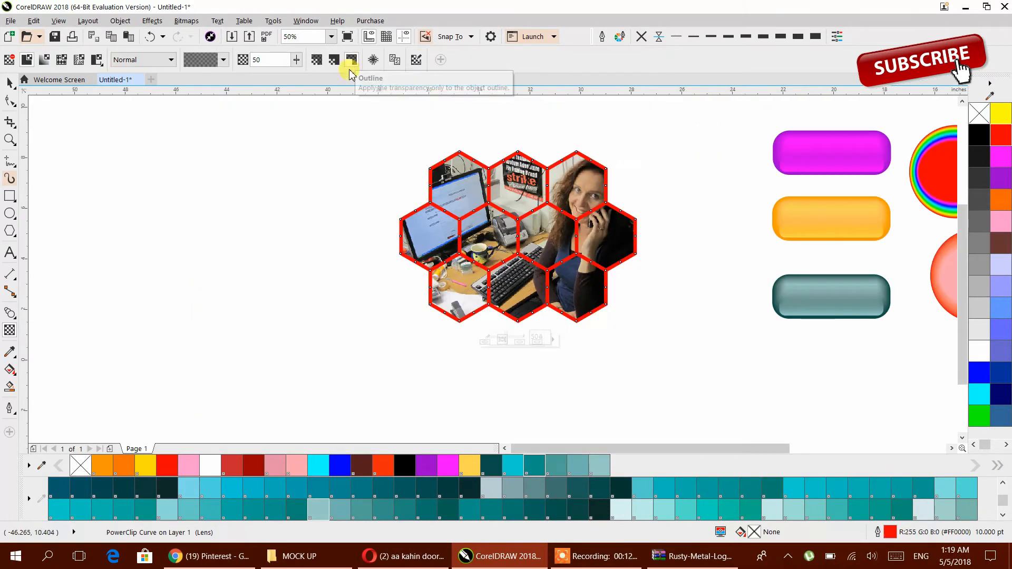
Move the red honeycomb slightly down and reposition the office photo inside it so the woman sits nearer the middle.
click(10, 83)
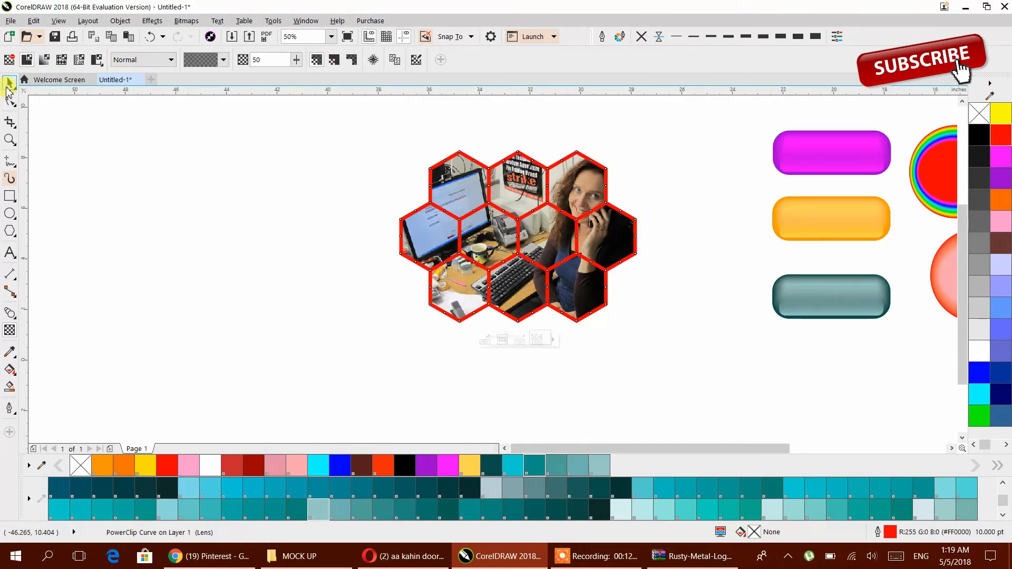
click(229, 178)
drag(458, 205, 494, 256)
click(481, 237)
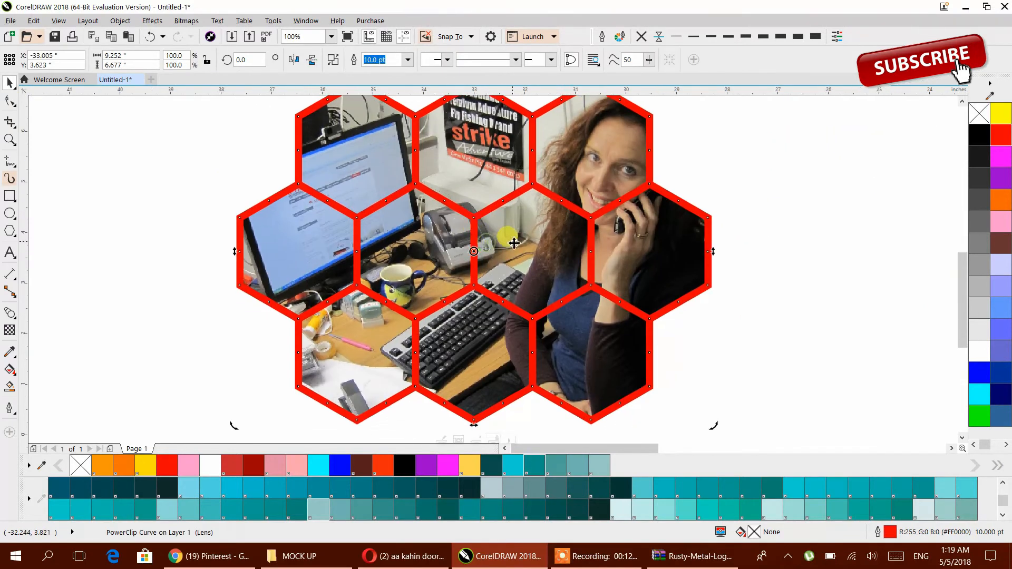
drag(639, 247, 620, 258)
ctrl+click(732, 239)
ctrl+click(684, 236)
drag(677, 243, 692, 246)
ctrl+click(784, 231)
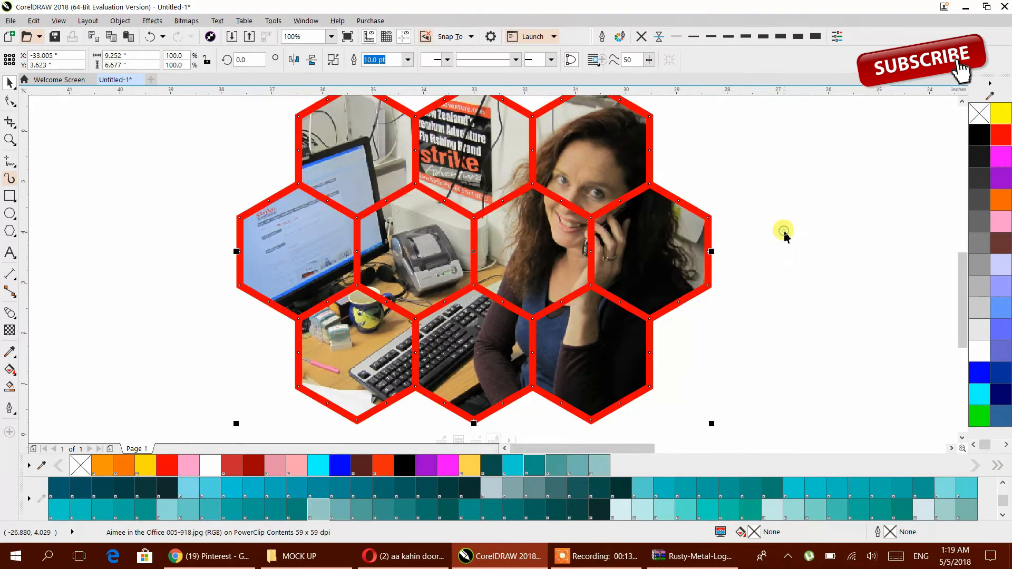
Reduce the honeycomb's outline to 4 pt and recolour it cyan.
click(691, 37)
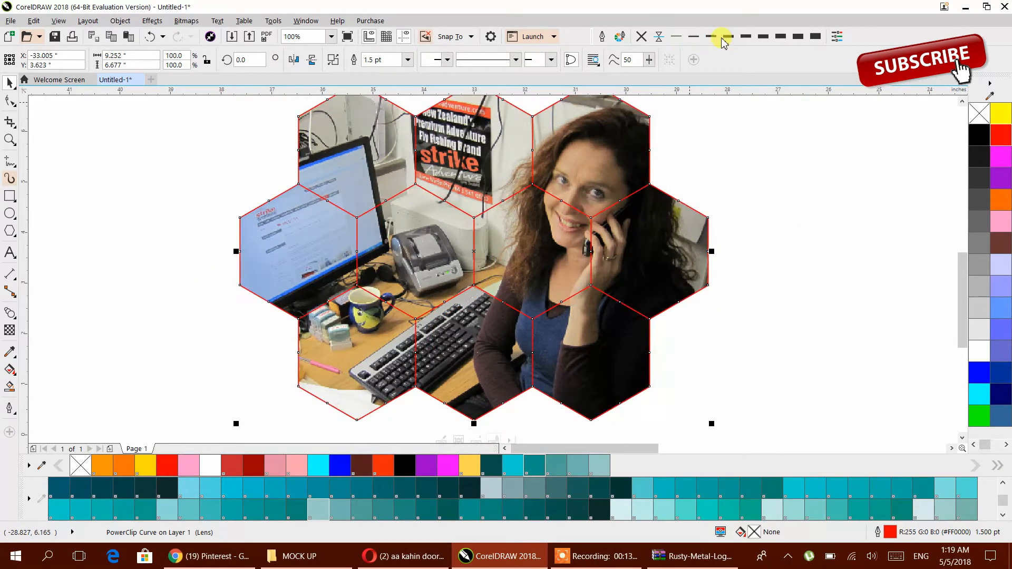
click(779, 46)
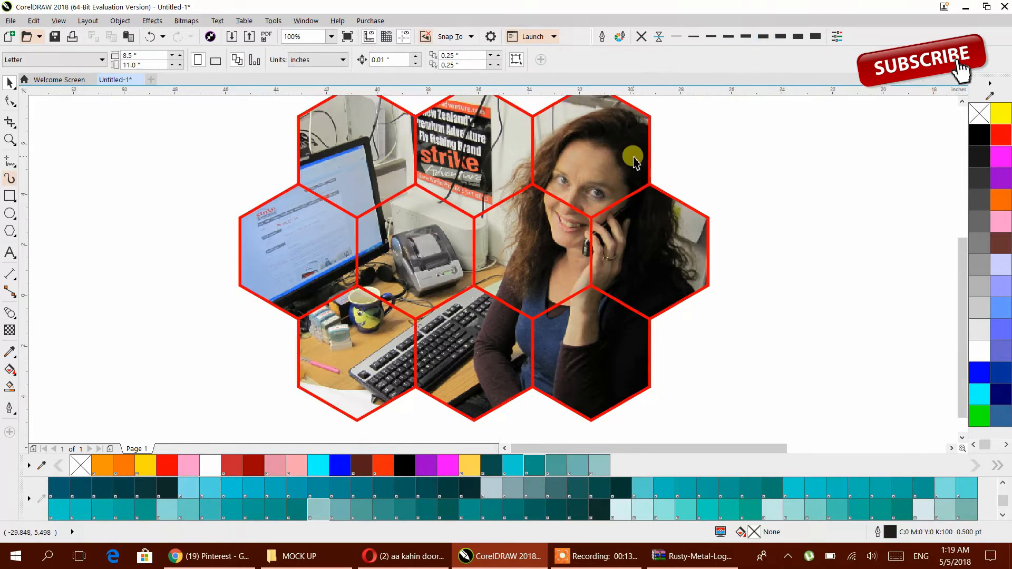
scroll(631, 158, down, 2)
right_click(982, 399)
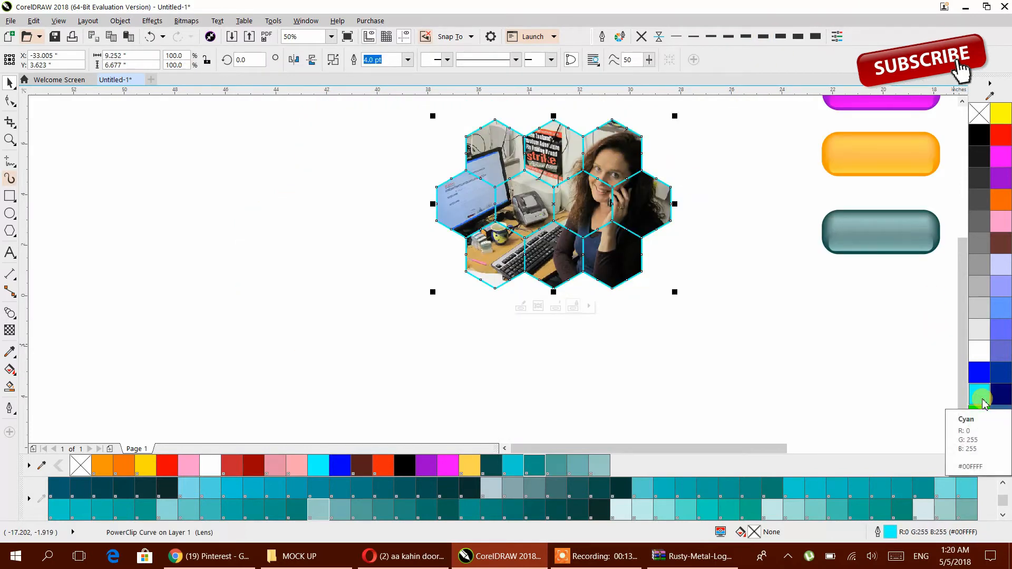
Duplicate the cyan honeycomb into the empty area beside it and extract the copy's PowerClip contents.
click(727, 327)
scroll(594, 282, down, 2)
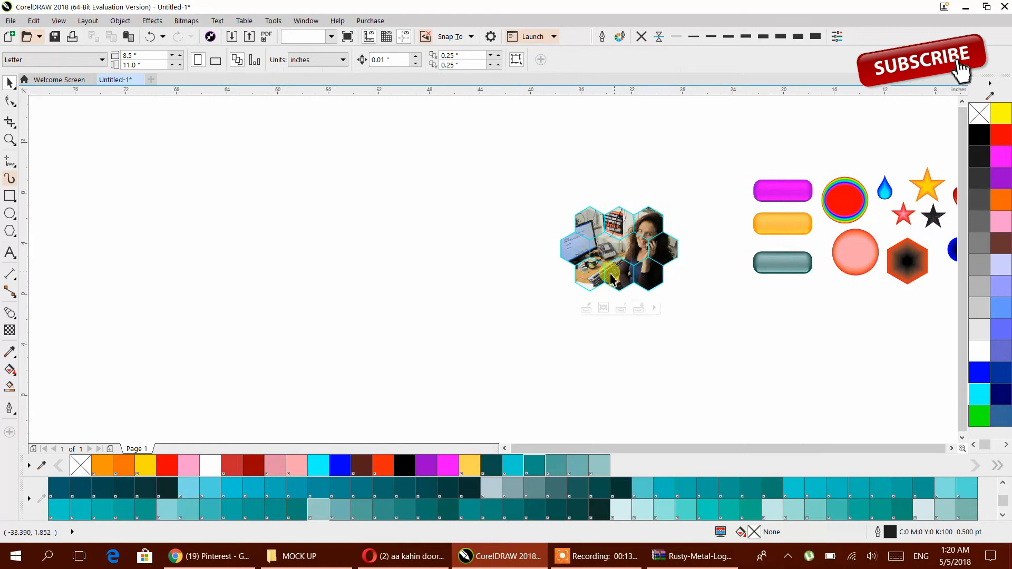
drag(614, 279, 425, 291)
click(450, 320)
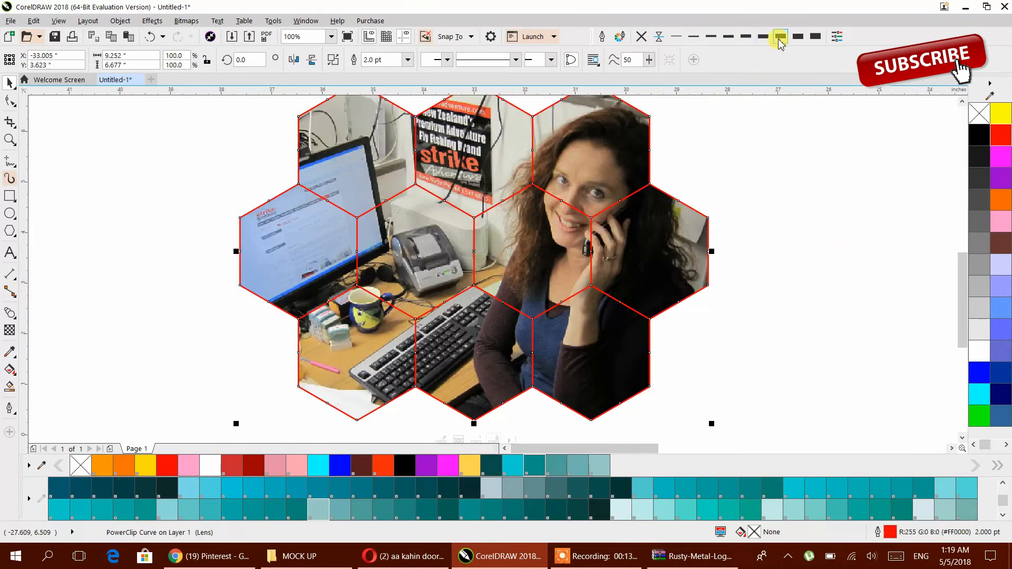
Set the red honeycomb's outline to 4 pt and its colour to cyan.
click(781, 38)
scroll(745, 142, down, 1)
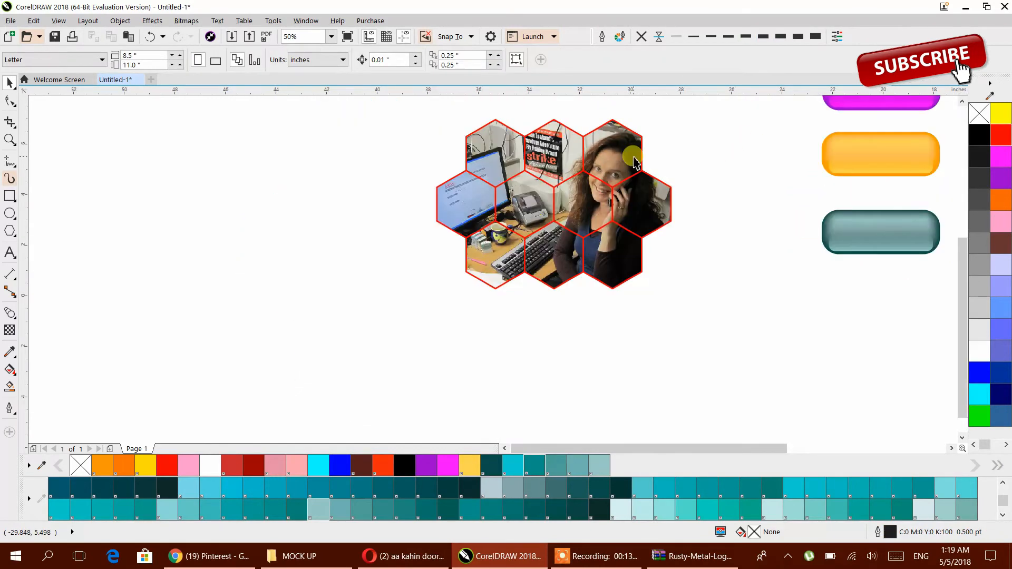
right_click(982, 401)
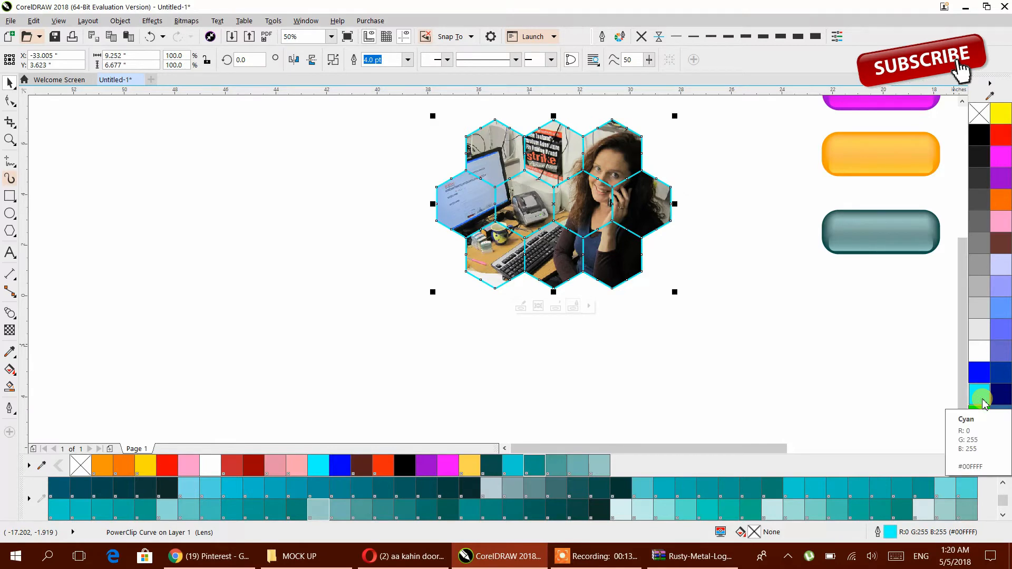
Duplicate the cyan honeycomb to its left, extract the copy's photo and delete that photo.
scroll(639, 289, down, 1)
drag(613, 276, 287, 289)
click(432, 318)
key(Delete)
Try importing the Screen+Shot+2017-09-10+at+3.19.04+PM photo beside the empty honeycomb.
right_click(300, 265)
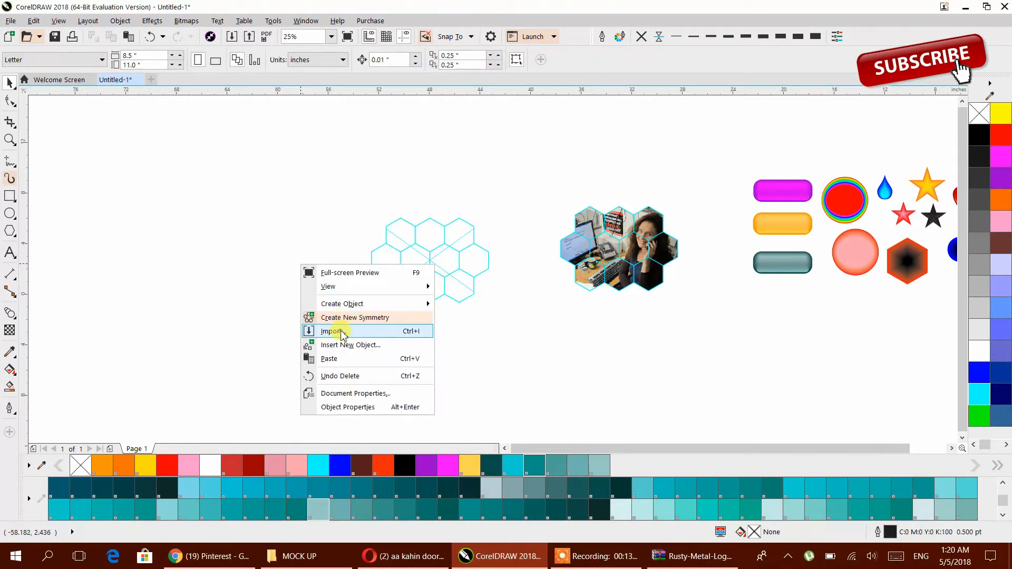
click(333, 332)
click(505, 242)
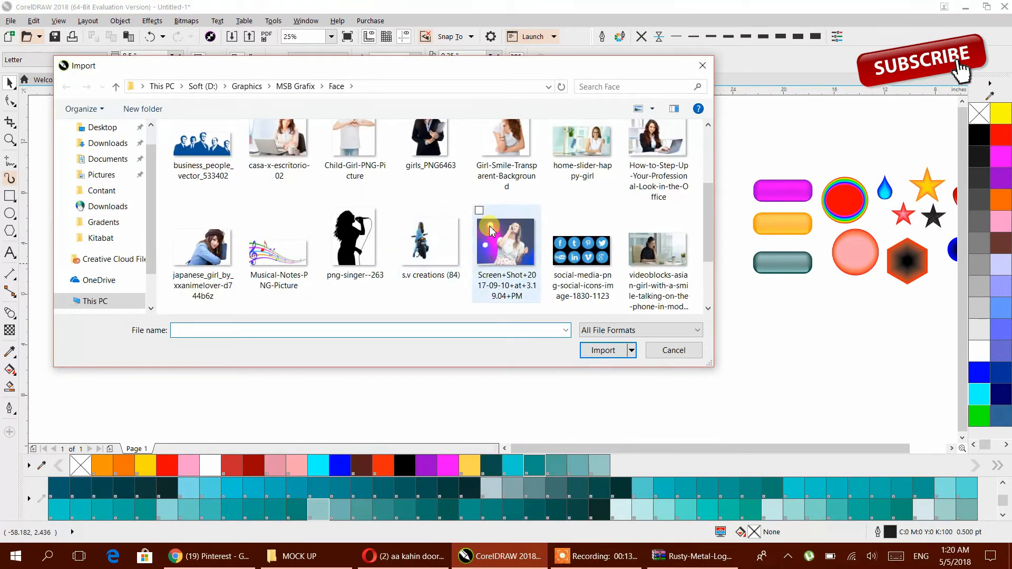
click(601, 351)
drag(367, 204, 505, 328)
drag(464, 293, 289, 277)
key(Delete)
Import the singer photo Screen+Shot+2017-09-10+at+3.19.04+PM and place it to the left of the empty honeycomb.
right_click(301, 264)
click(337, 331)
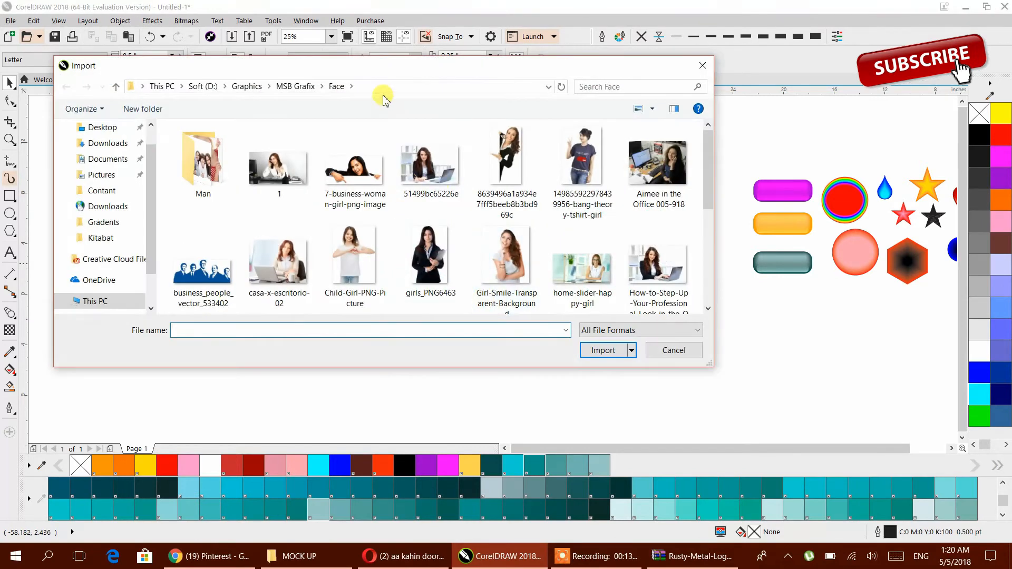
click(505, 242)
click(601, 350)
drag(370, 204, 326, 307)
Rotate the empty cyan honeycomb a quarter turn so it stands upright.
click(389, 275)
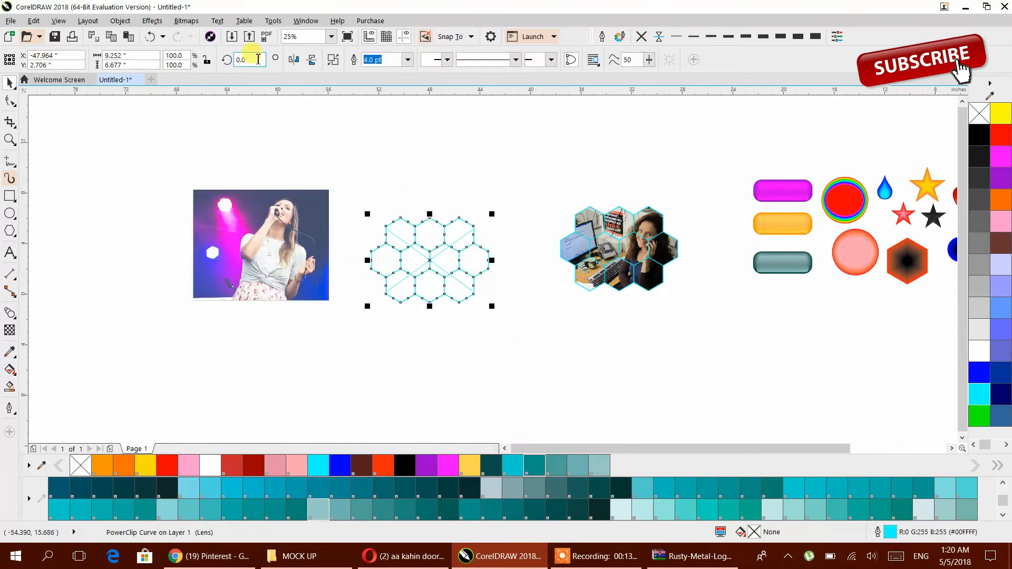
key(Return)
Enlarge the singer photo and position it just left of the upright honeycomb.
drag(306, 207, 181, 188)
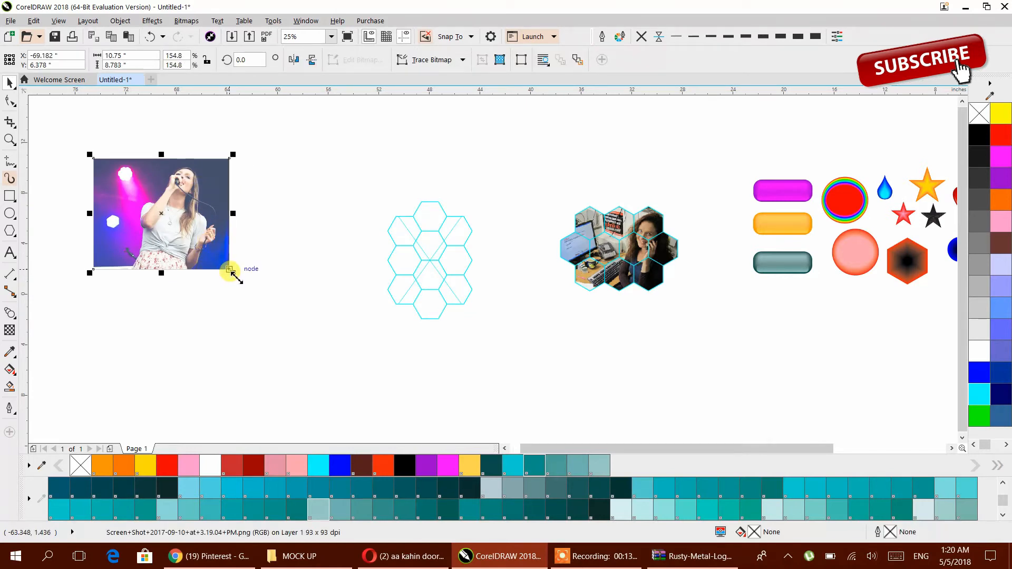
drag(233, 273, 257, 292)
drag(209, 224, 290, 228)
PowerClip the singer photo inside the upright honeycomb and tilt the honeycomb to a rotation of about 78.4°.
right_click(290, 228)
click(326, 197)
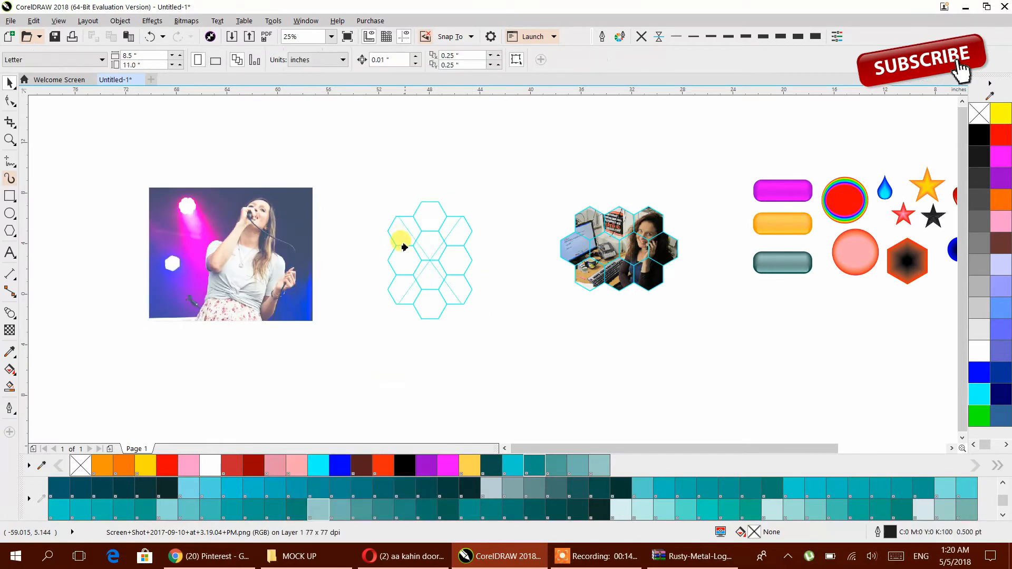
click(404, 247)
click(425, 244)
drag(477, 196, 488, 208)
Straighten the singer photo inside the tilted honeycomb and adjust its position in the frame.
click(443, 235)
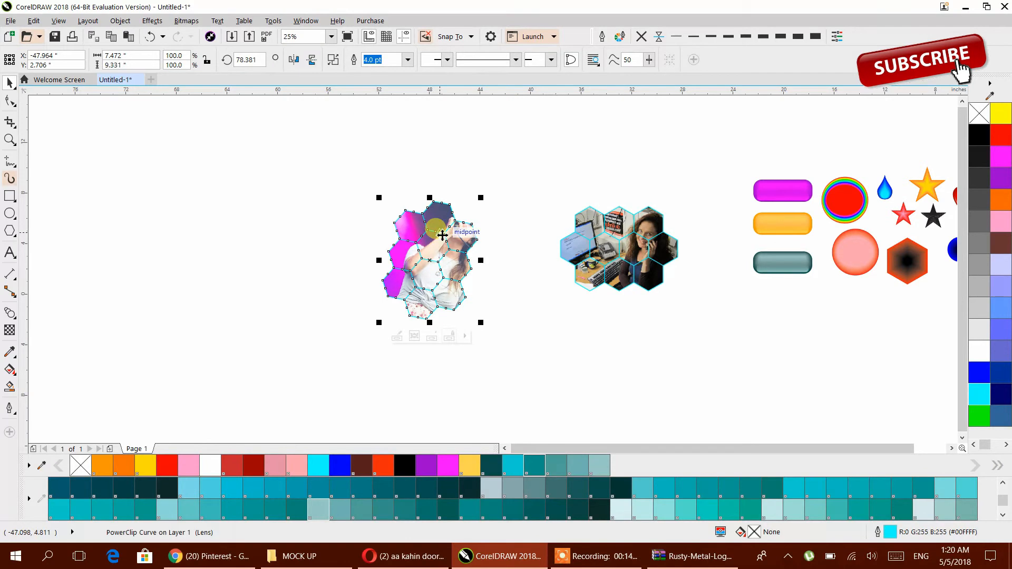
double_click(442, 235)
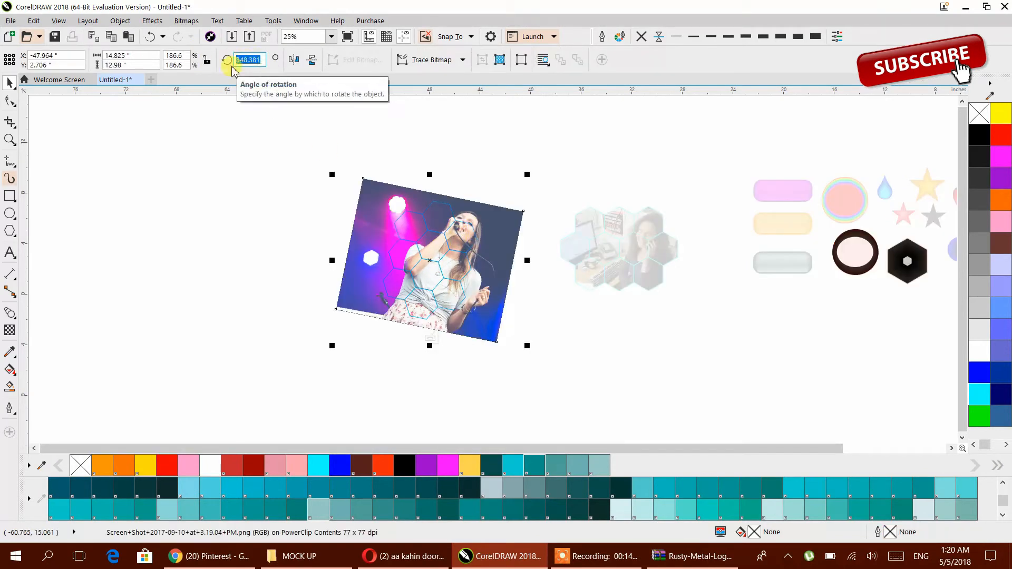
key(Return)
drag(495, 208, 524, 198)
ctrl+click(527, 203)
Add drop shadows with opacity 50 and feathering 15 around both honeycomb photos and adjust the feathering direction.
click(503, 339)
scroll(526, 248, up, 1)
click(526, 248)
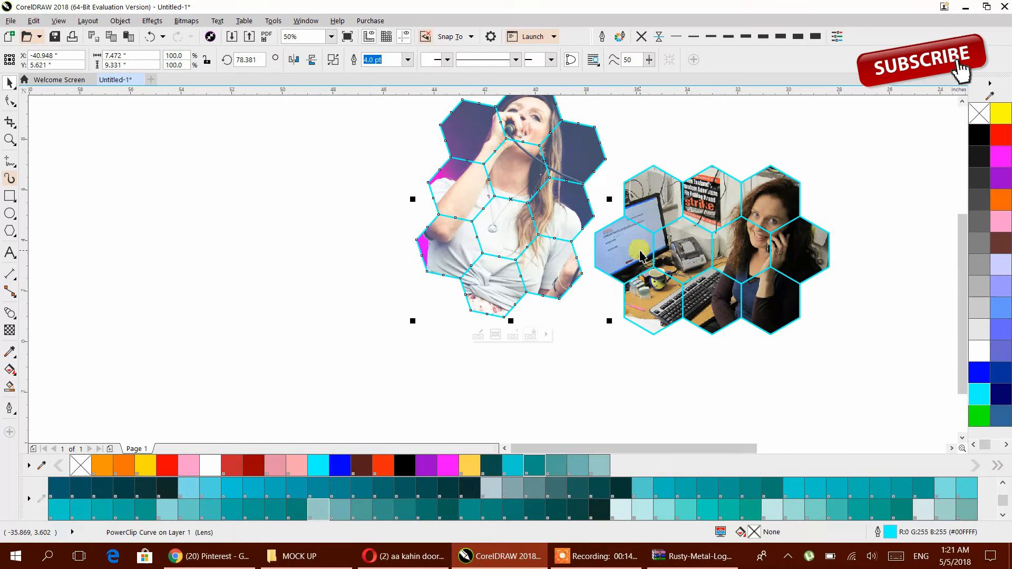
shift+click(638, 251)
click(15, 318)
click(26, 315)
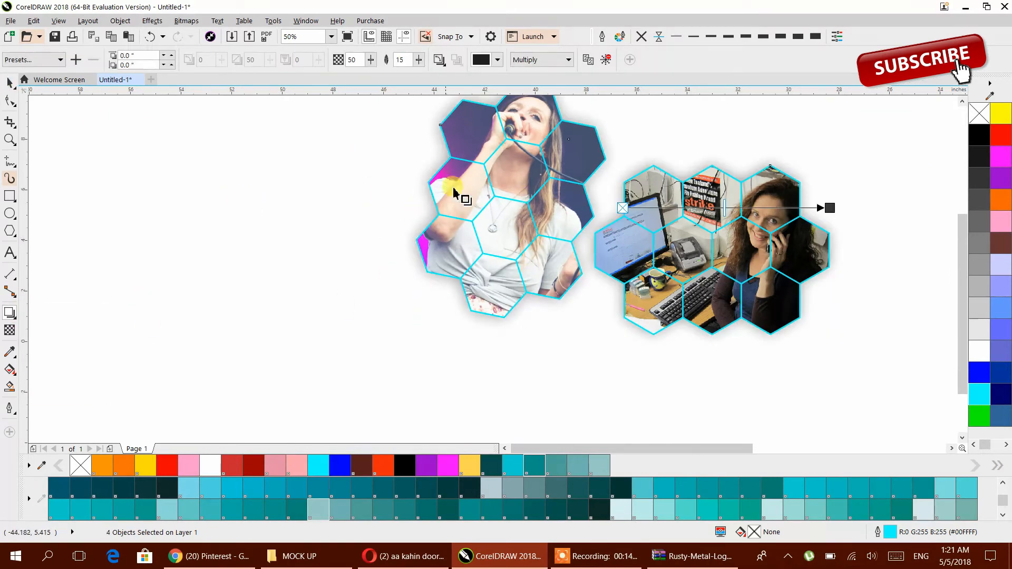
click(441, 60)
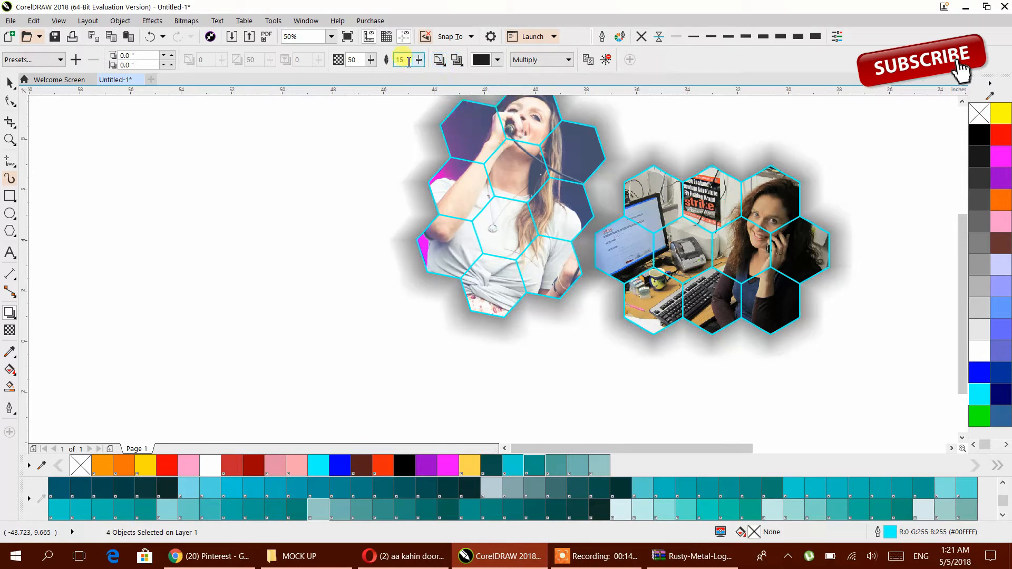
Recolour the outlines of both honeycomb photo frames to light grey (#CCCCCC).
click(9, 81)
click(518, 235)
shift+click(633, 235)
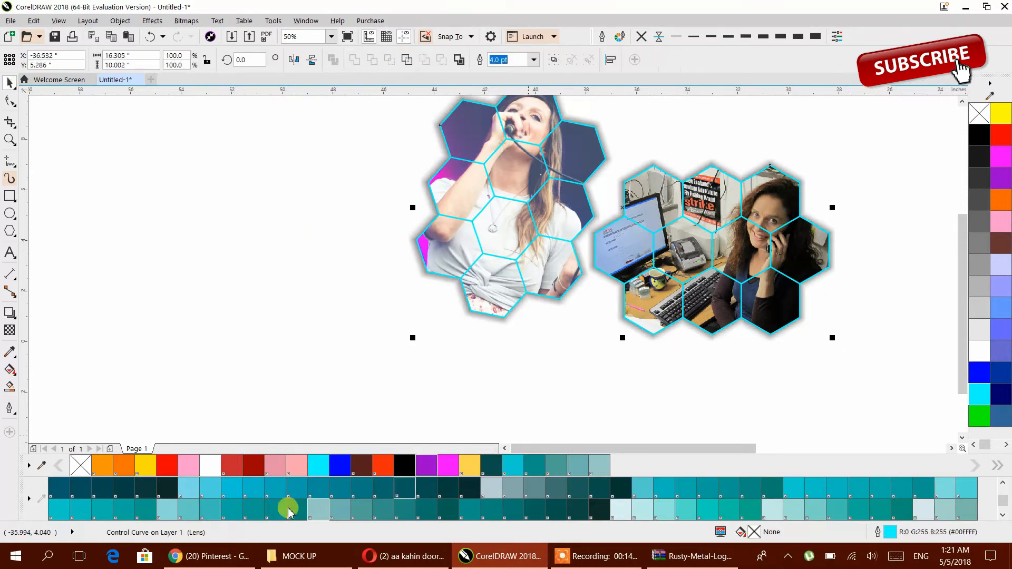
right_click(978, 352)
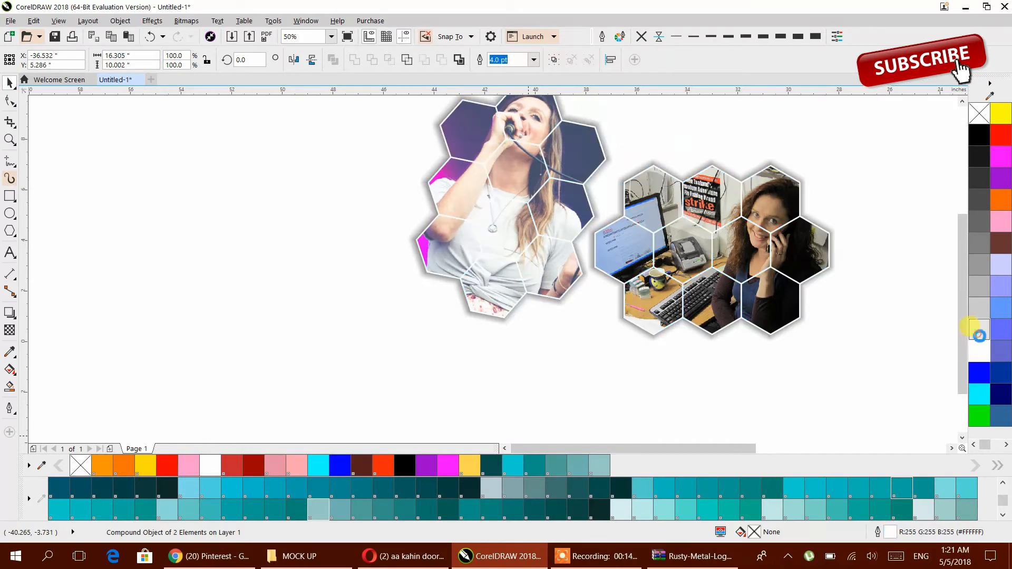
right_click(979, 315)
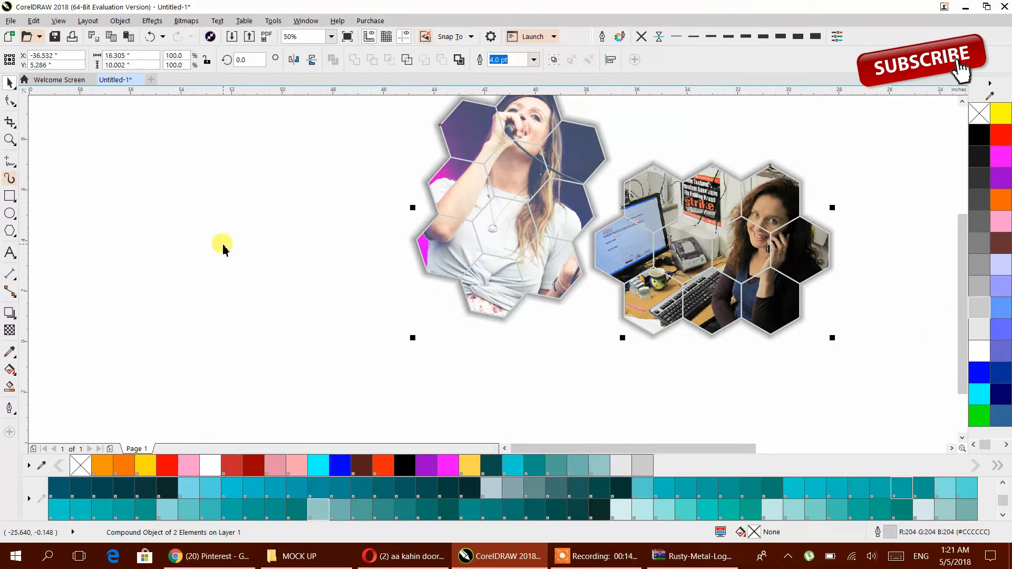
click(339, 204)
Draw a wide unfilled rectangle about 13.1 by 5.1 inches in an empty area.
scroll(339, 204, down, 1)
drag(339, 200, 138, 193)
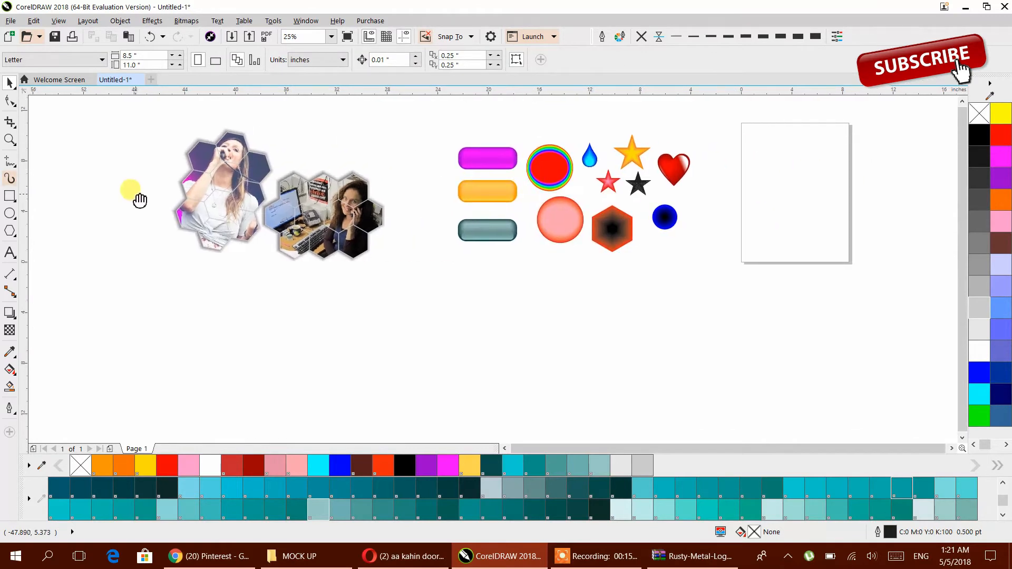
scroll(463, 312, up, 2)
click(10, 196)
drag(185, 144, 849, 401)
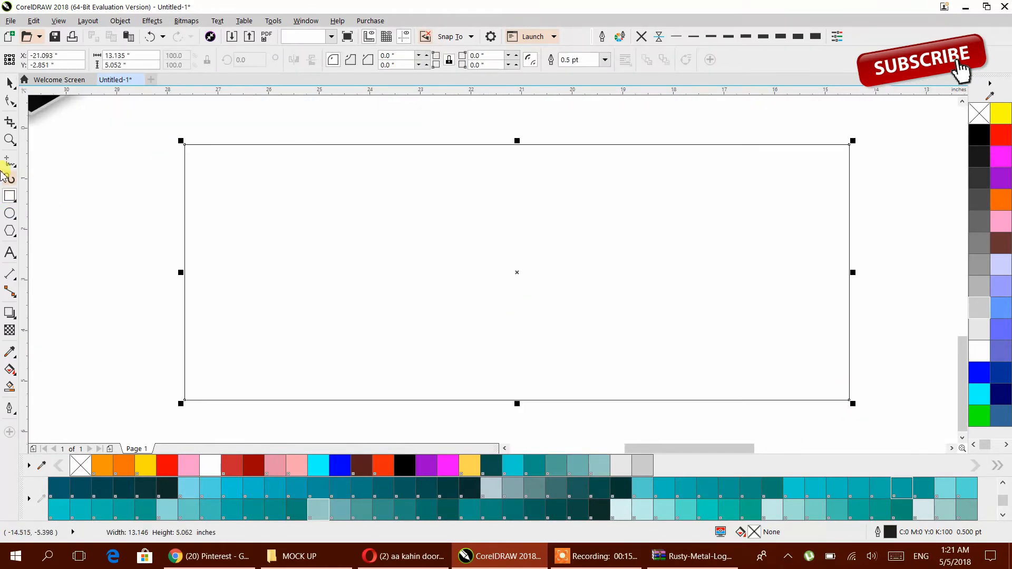
click(9, 82)
click(49, 263)
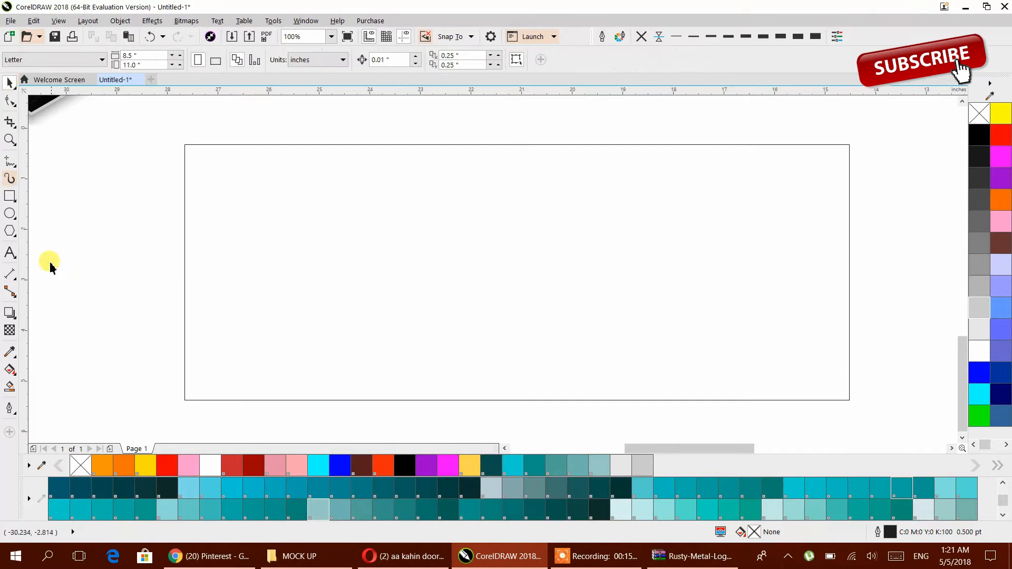
Add the artistic text "Text face" beside the rectangle and change it to uppercase.
click(11, 254)
click(129, 330)
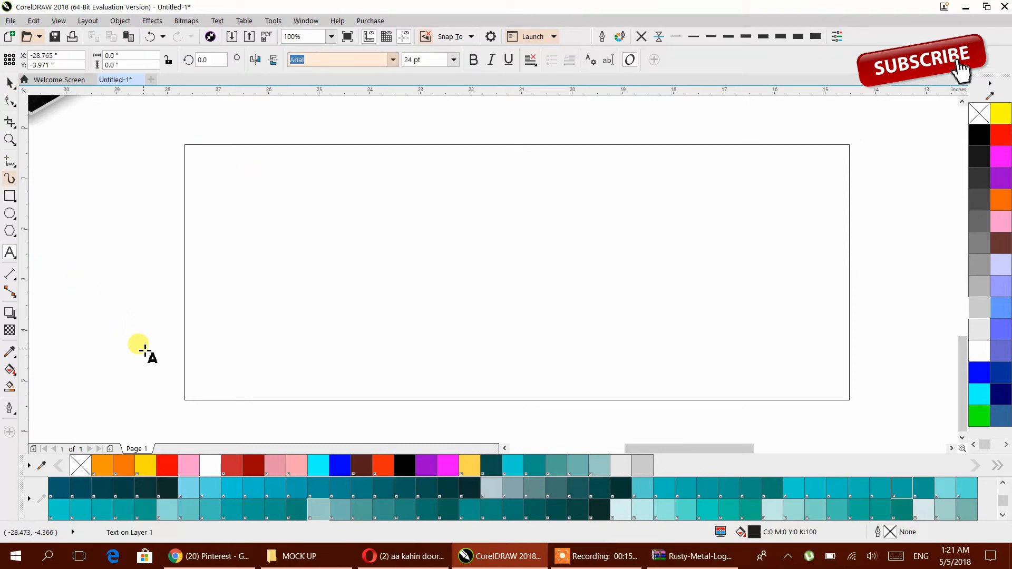
text(Text face)
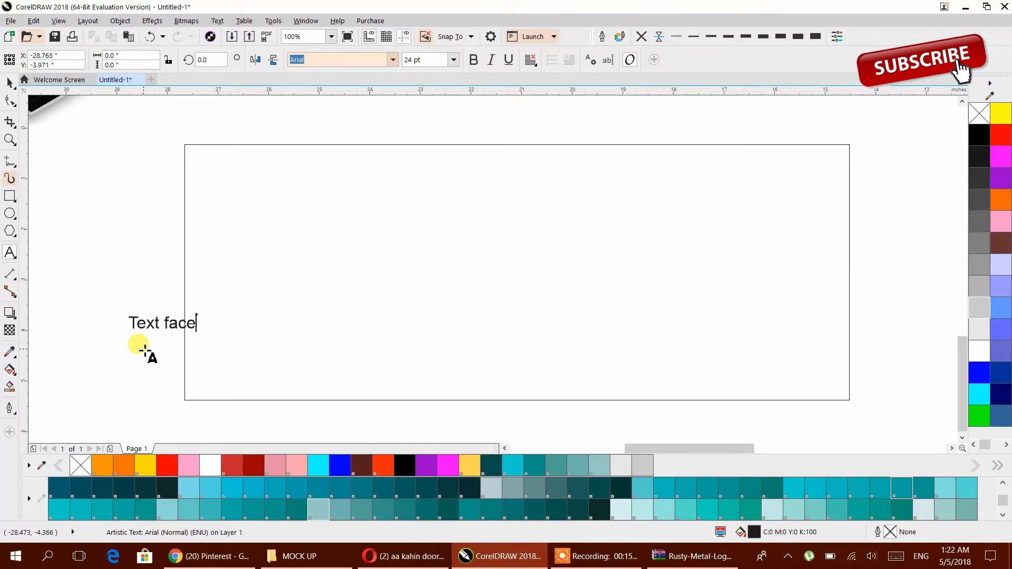
click(10, 82)
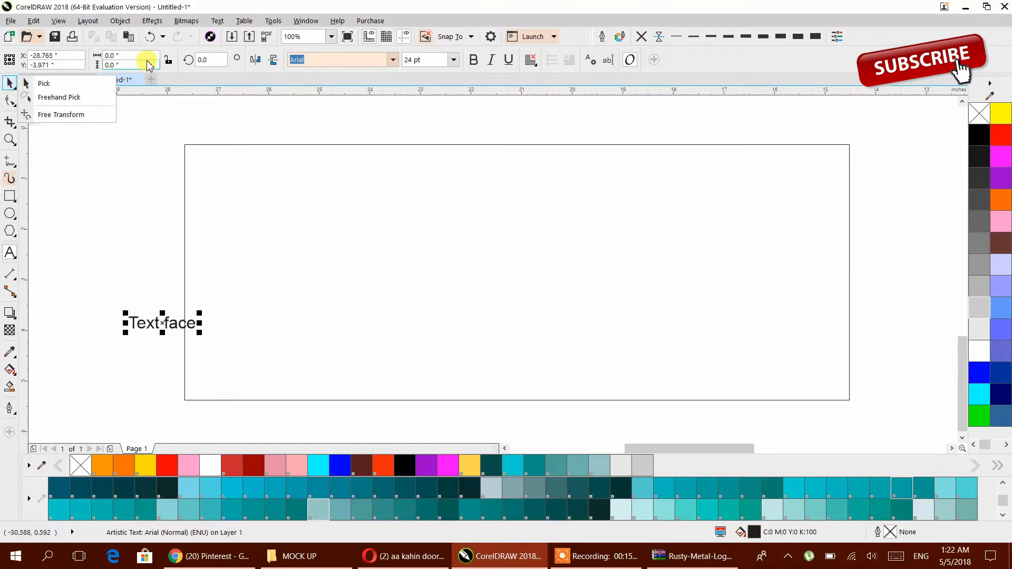
click(217, 21)
click(247, 318)
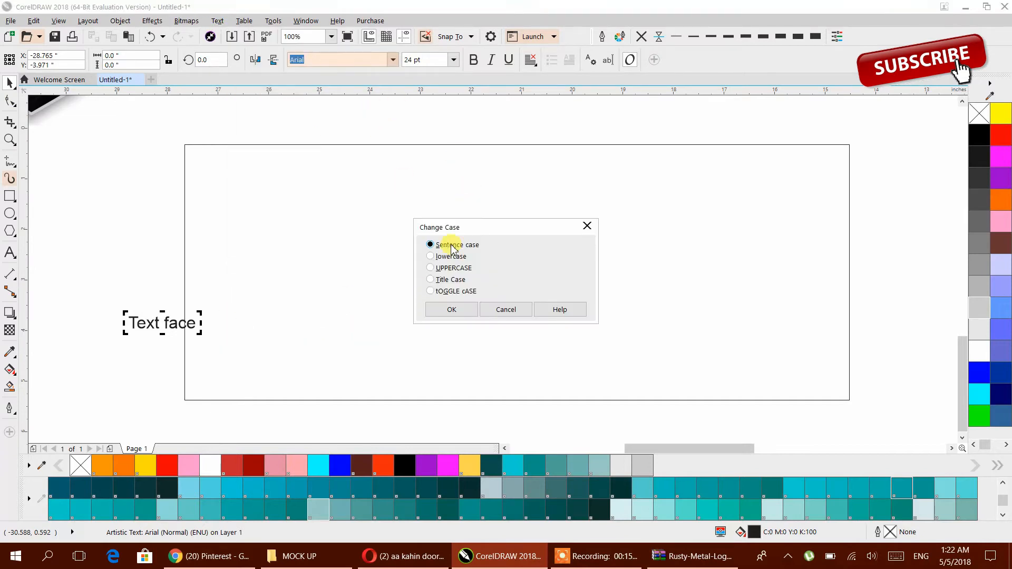
click(451, 309)
Set the TEXT FACE text in the Impact font and enlarge it inside the rectangle to about 12.4 inches wide.
drag(197, 323, 303, 225)
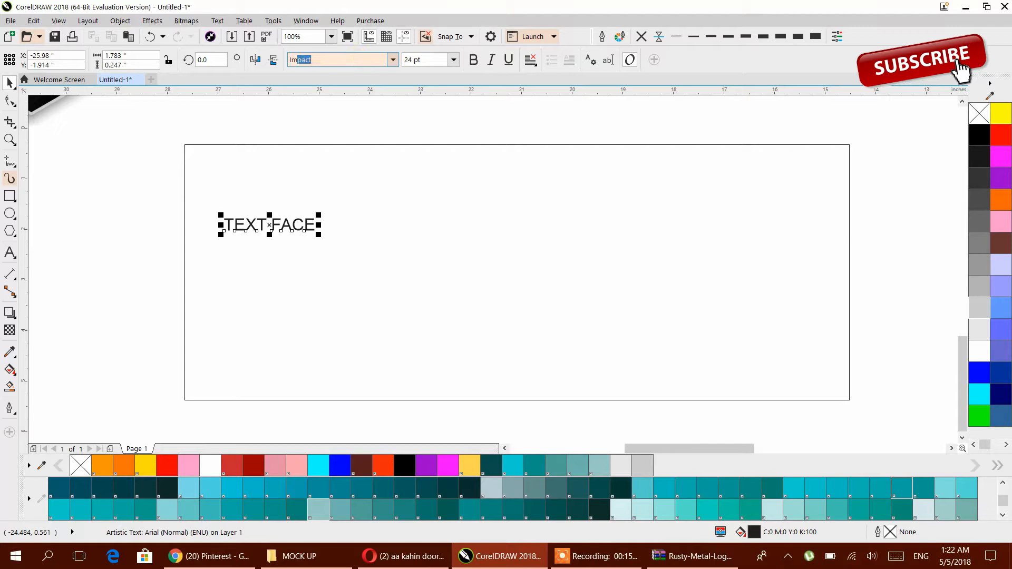
key(Return)
drag(293, 235, 831, 348)
drag(221, 193, 195, 169)
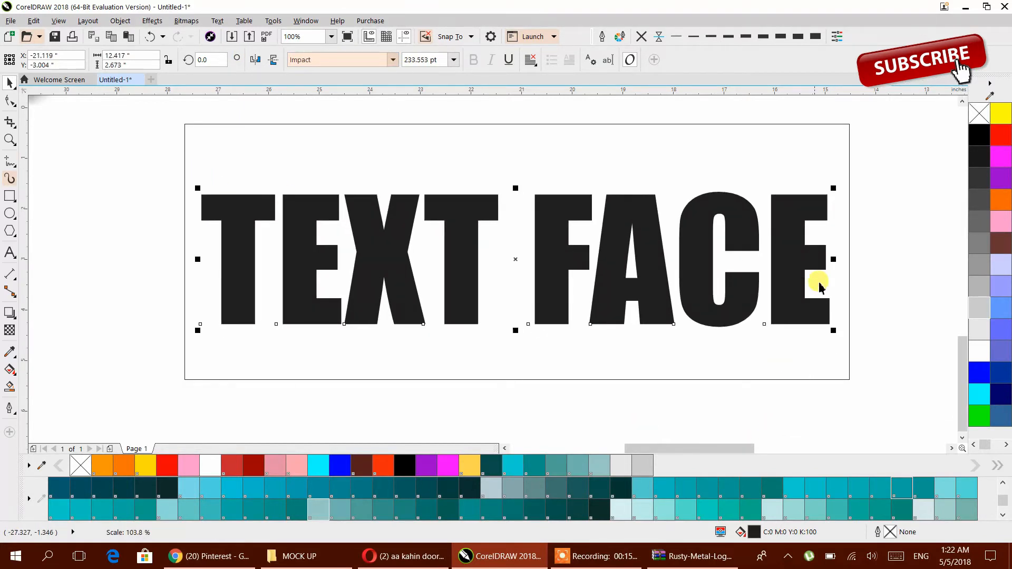
Centre the TEXT FACE text with the rectangle and trim the letters out of the rectangle.
shift+click(705, 148)
key(e)
key(c)
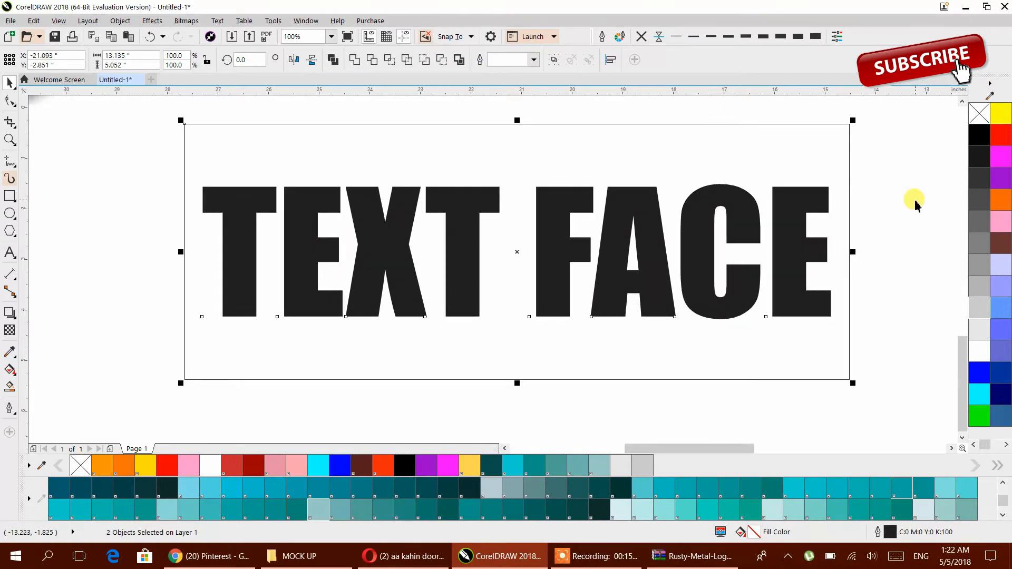
click(371, 60)
Move the black TEXT FACE text out of the panel and fill the cut-out panel with dark brown (#663333).
drag(728, 208, 79, 336)
click(425, 305)
click(1000, 244)
Move the brown cut-out panel over the coloured shapes to show through its letters, and place it below the shapes.
drag(778, 339, 553, 396)
drag(644, 296, 664, 274)
scroll(772, 249, down, 2)
drag(768, 278, 645, 368)
drag(612, 351, 732, 252)
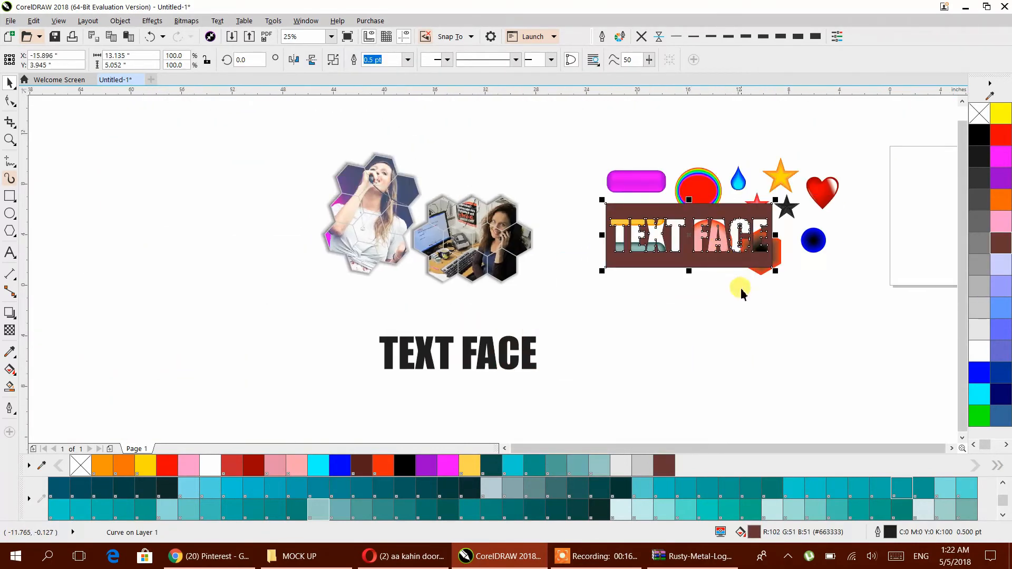
scroll(741, 292, up, 1)
drag(570, 309, 689, 285)
drag(689, 286, 678, 242)
drag(678, 242, 748, 412)
drag(748, 313, 760, 344)
drag(566, 392, 727, 285)
click(609, 296)
drag(293, 350, 391, 310)
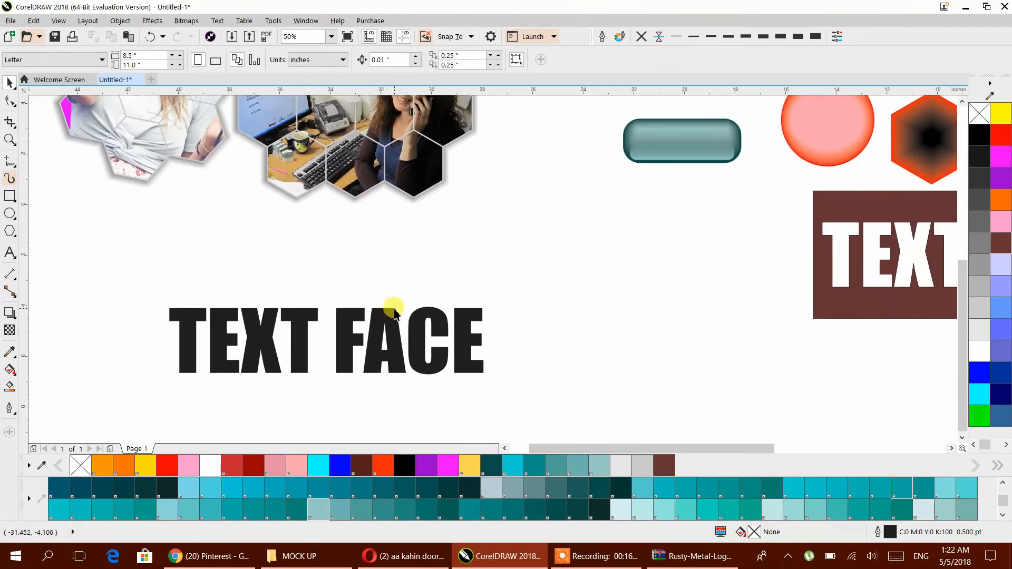
Import the car photo "red" from the ETC folder at about 13.2 inches wide and place it beside the black text.
click(603, 558)
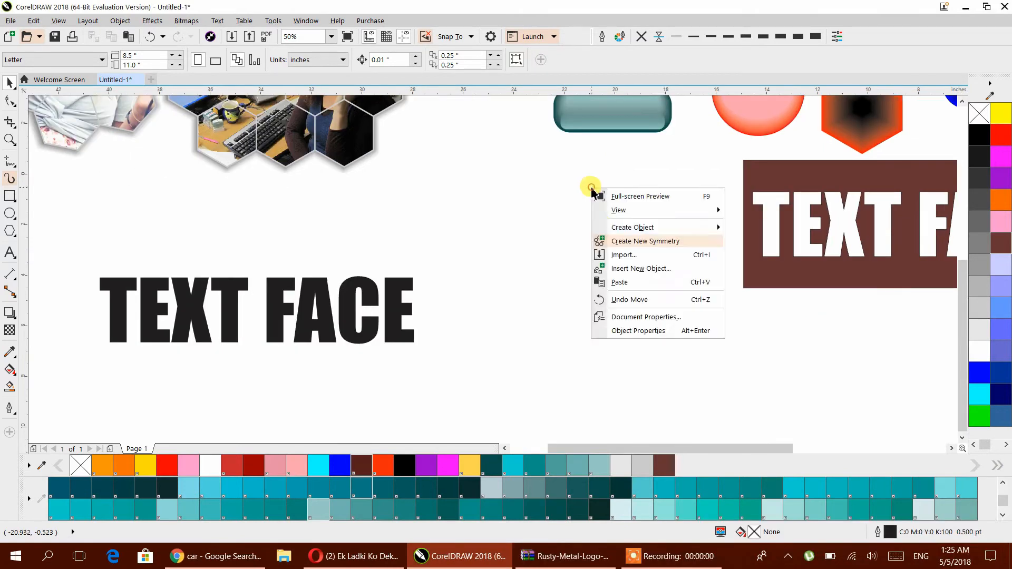
click(561, 246)
key(ctrl+i)
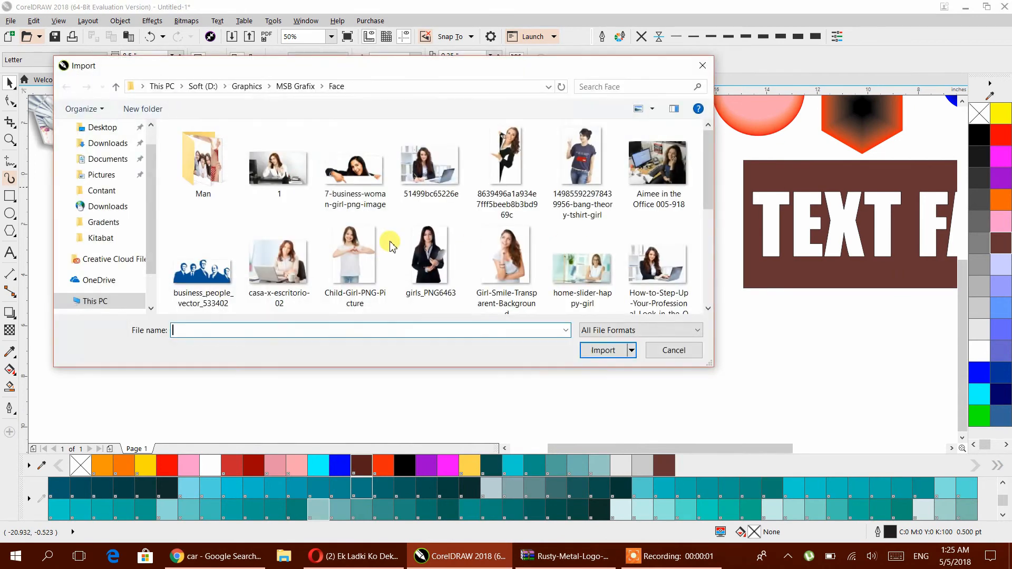
click(282, 88)
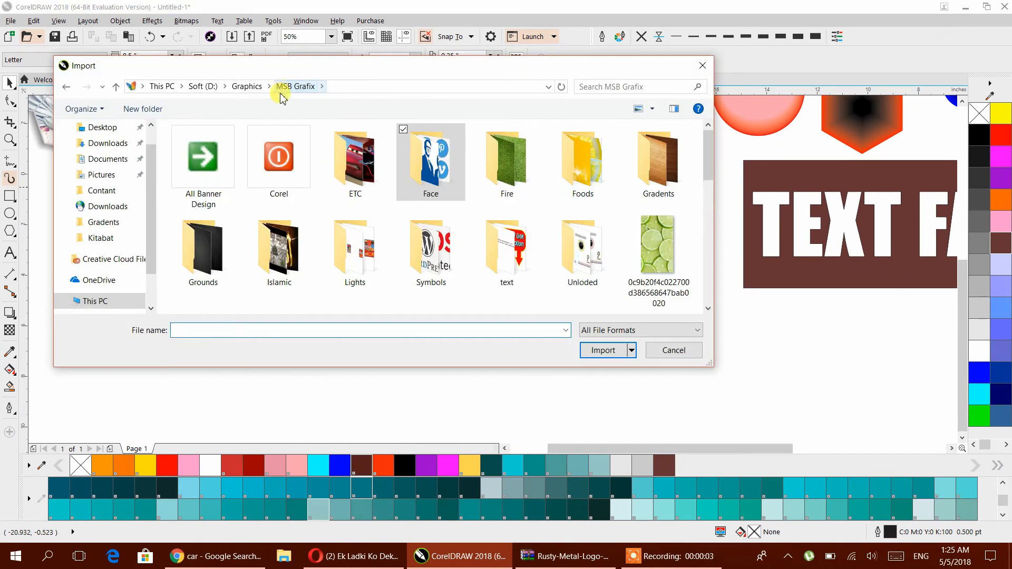
double_click(354, 163)
scroll(287, 211, down, 1)
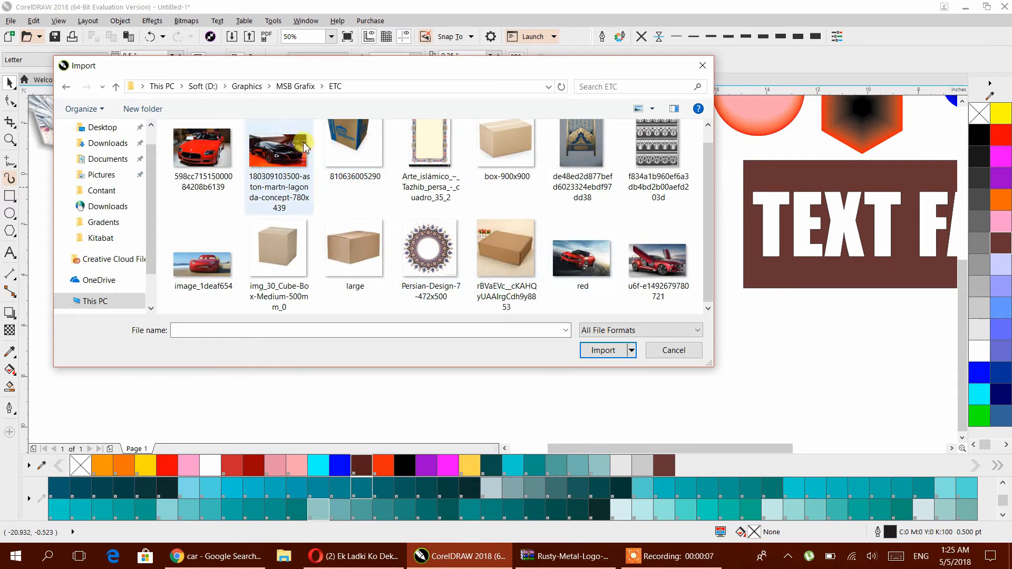
click(279, 169)
click(585, 293)
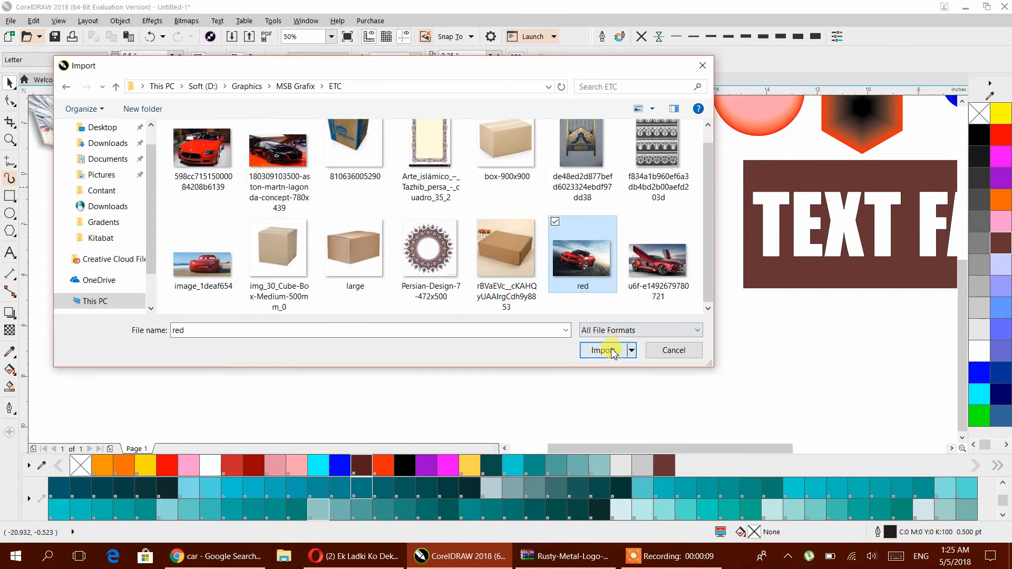
click(604, 350)
drag(83, 253, 599, 414)
drag(327, 326, 657, 304)
PowerClip the car photo inside the black TEXT FACE text and outline the letters in orange (#FF6600).
right_click(644, 294)
click(679, 200)
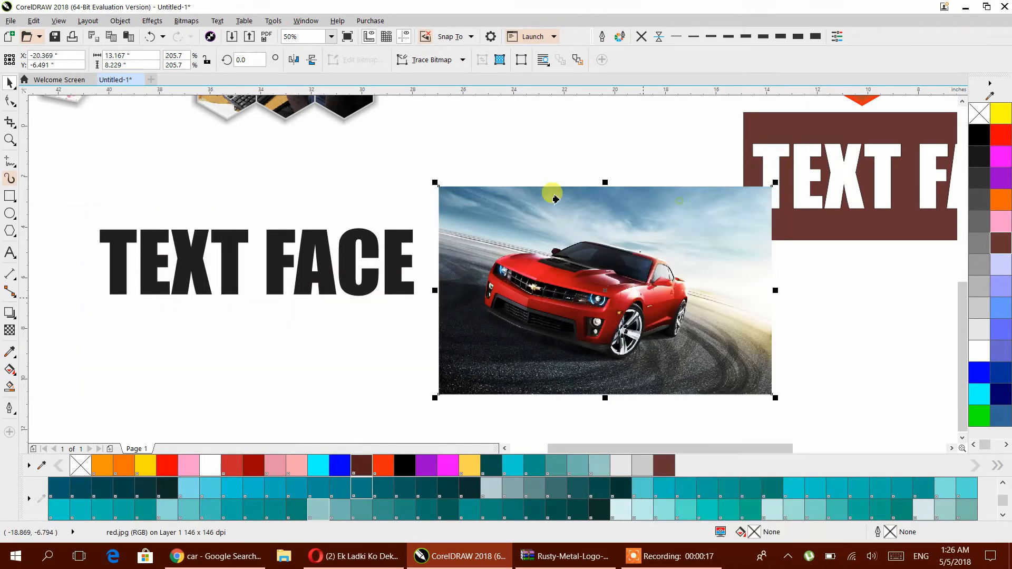
click(343, 244)
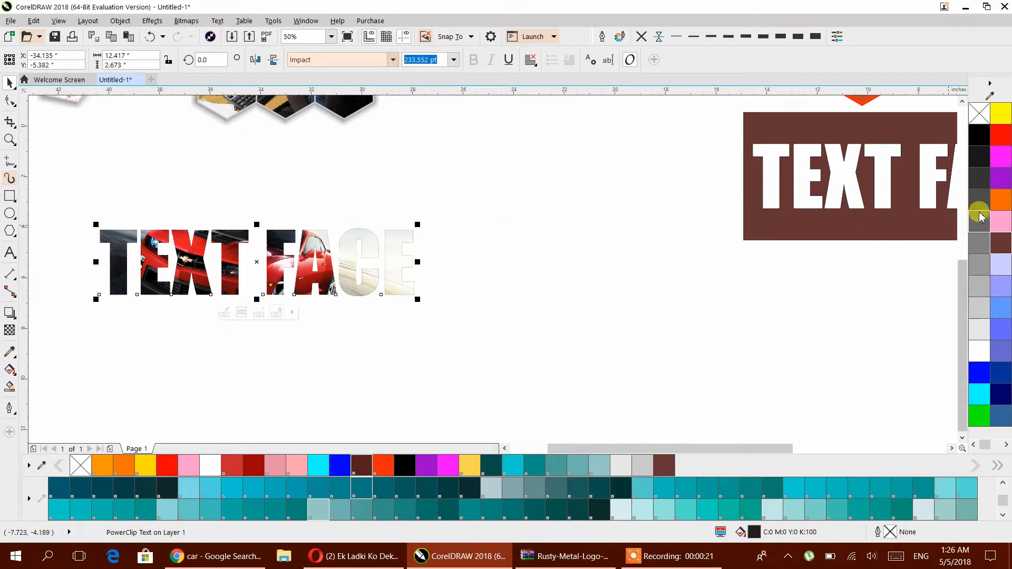
right_click(999, 199)
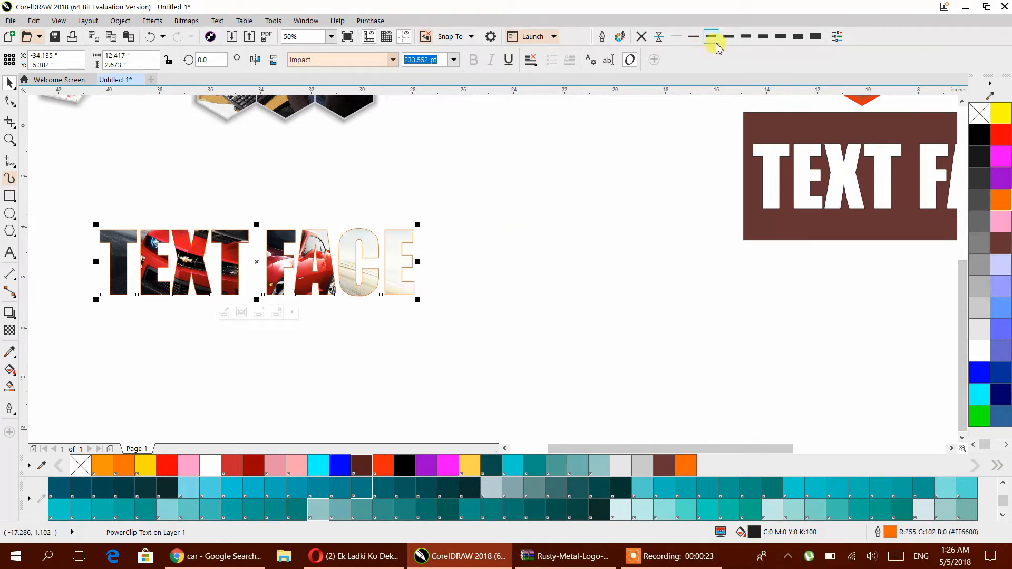
click(468, 209)
Replace the wording of the photo-filled text with "Aston".
double_click(374, 242)
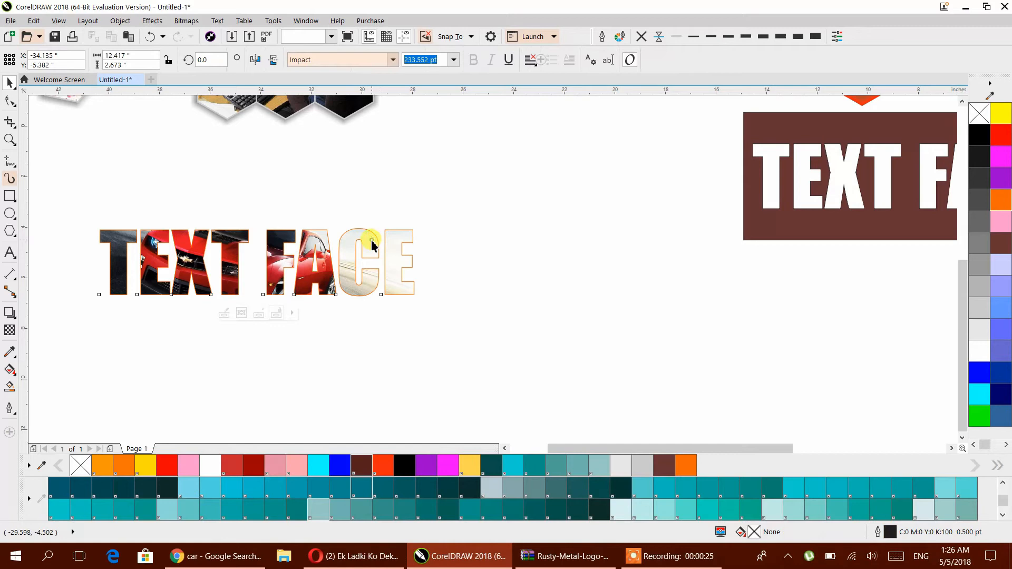
drag(412, 233, 276, 232)
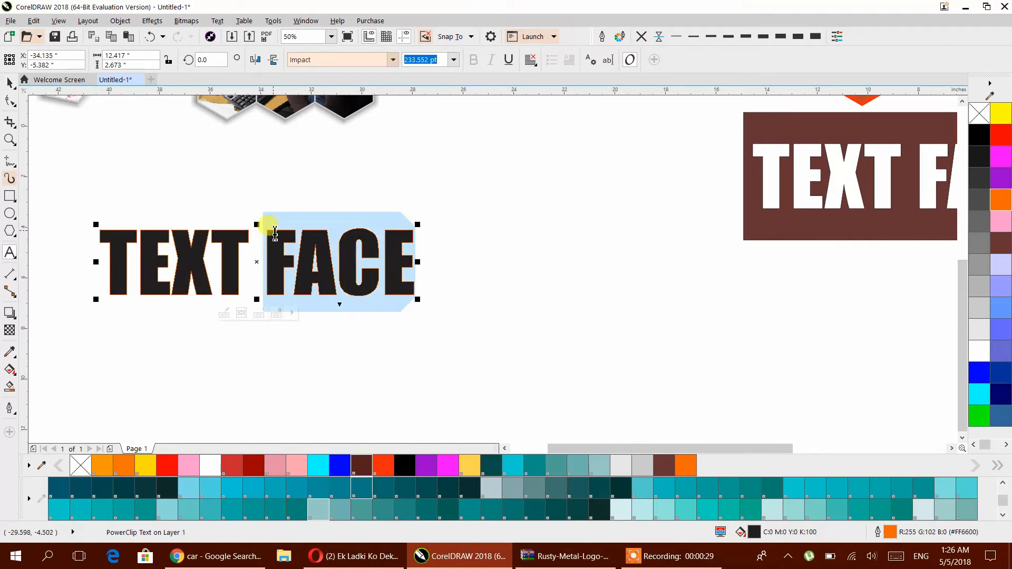
key(BackSpace)
key(BackSpace)
key(BackSpace)
key(BackSpace)
key(BackSpace)
key(BackSpace)
text(A)
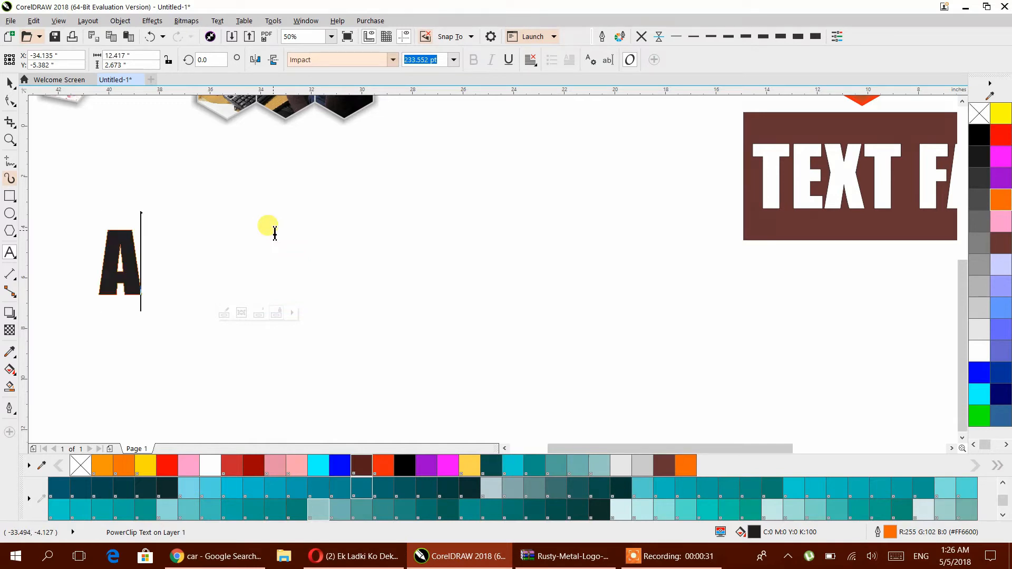
text(ston)
key(ctrl+space)
Change the case of the photo-filled "Aston" text to uppercase.
click(10, 84)
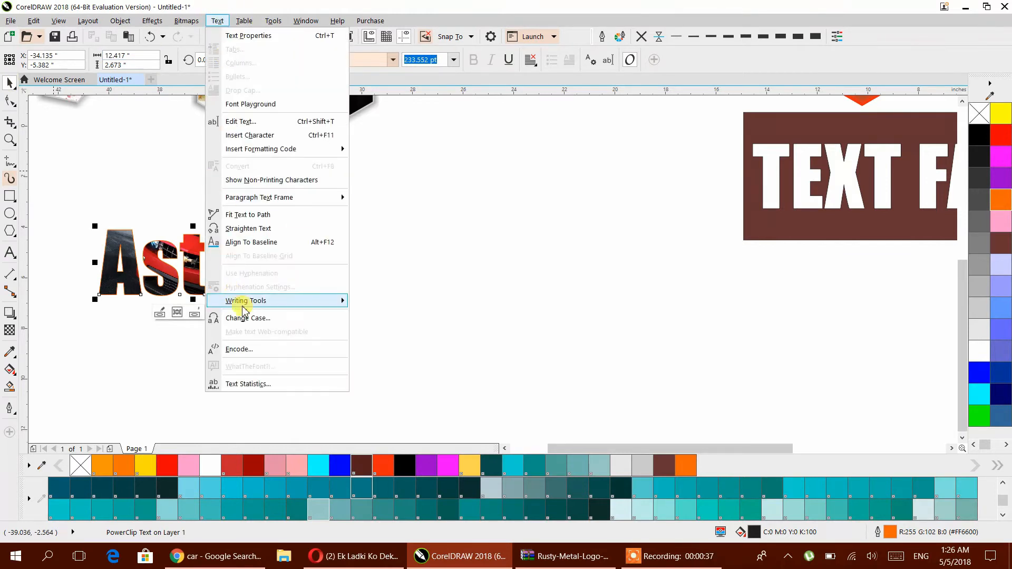
click(255, 318)
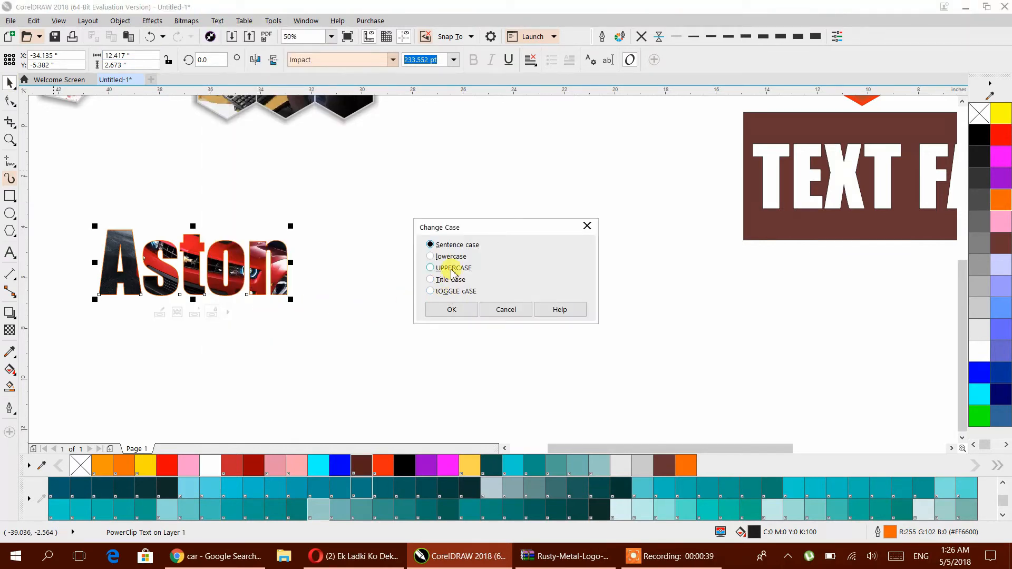
click(444, 311)
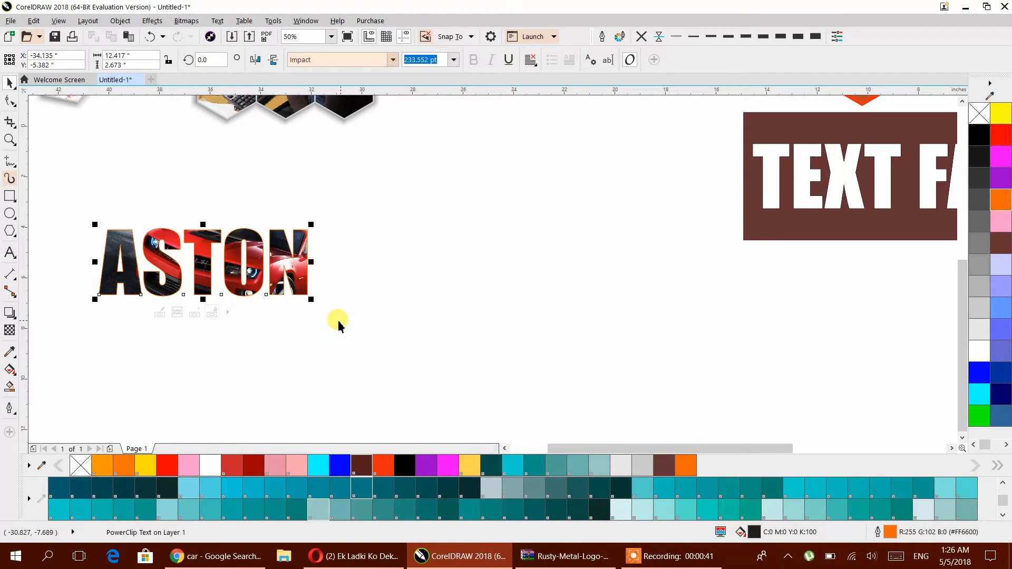
Reposition the ASTON text and scale the car photo inside it to about 8.9 by 5.5 inches, centred on the letters.
drag(289, 271, 462, 296)
ctrl+click(462, 297)
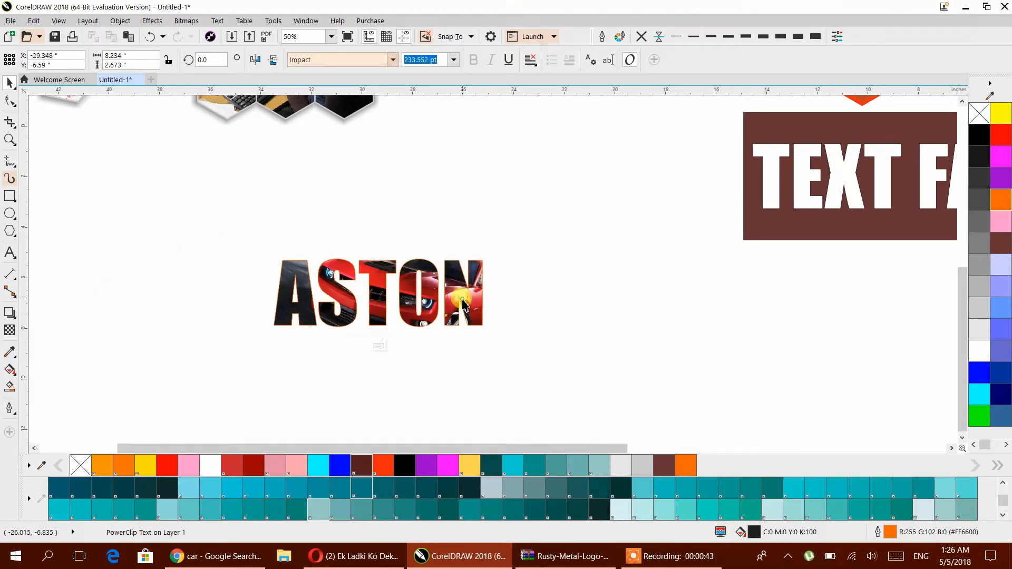
drag(529, 311, 512, 309)
drag(582, 397, 475, 339)
click(533, 350)
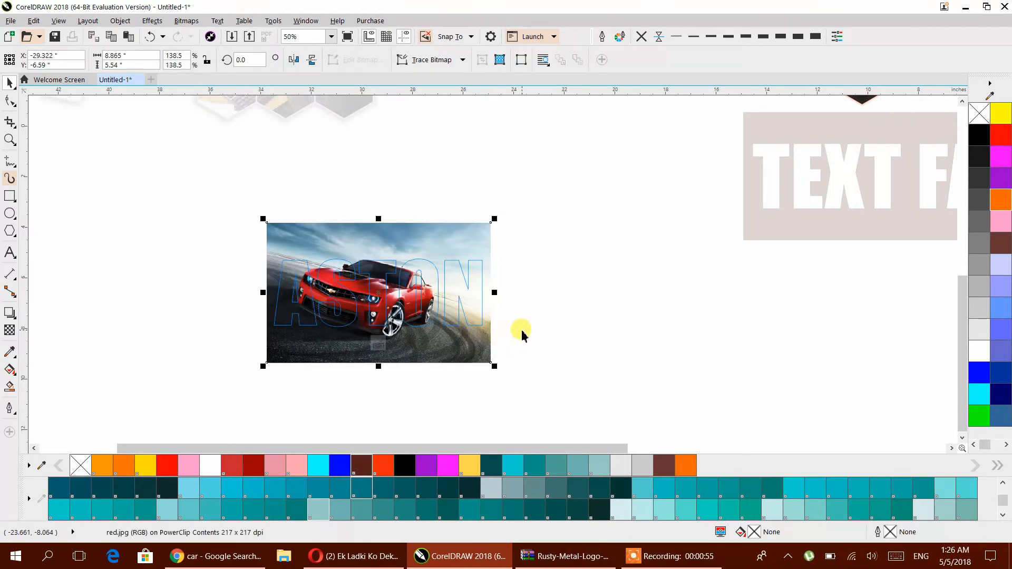
ctrl+click(522, 330)
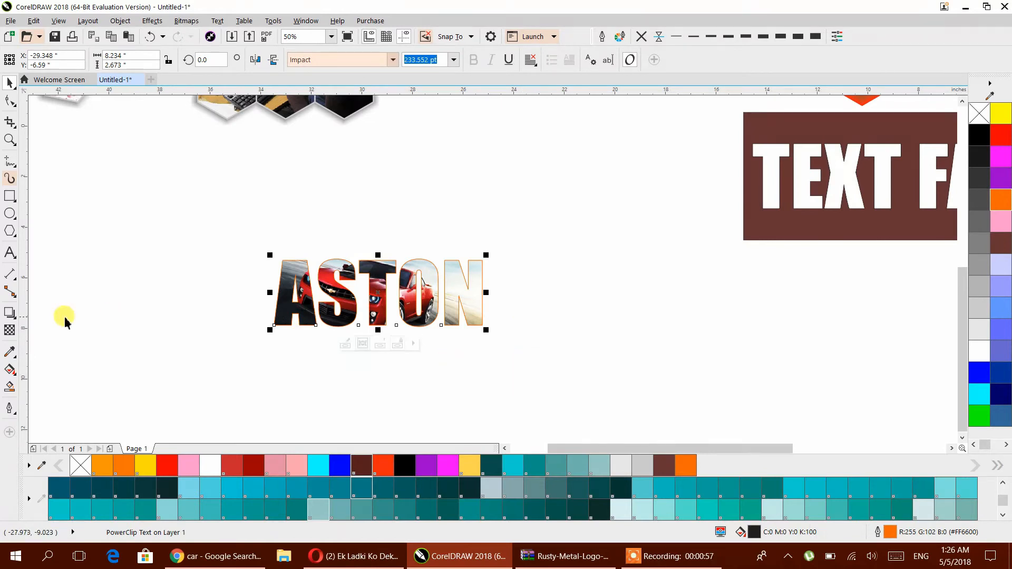
Add a perspective drop shadow to the ASTON text and cast it down and left at an angle of about 192.
click(9, 316)
drag(334, 321, 344, 308)
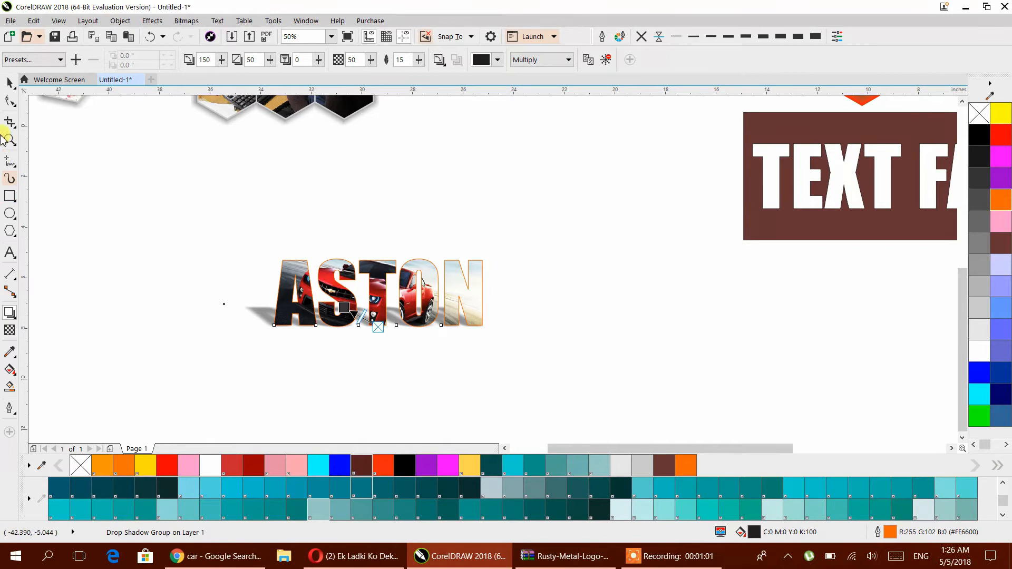
click(13, 84)
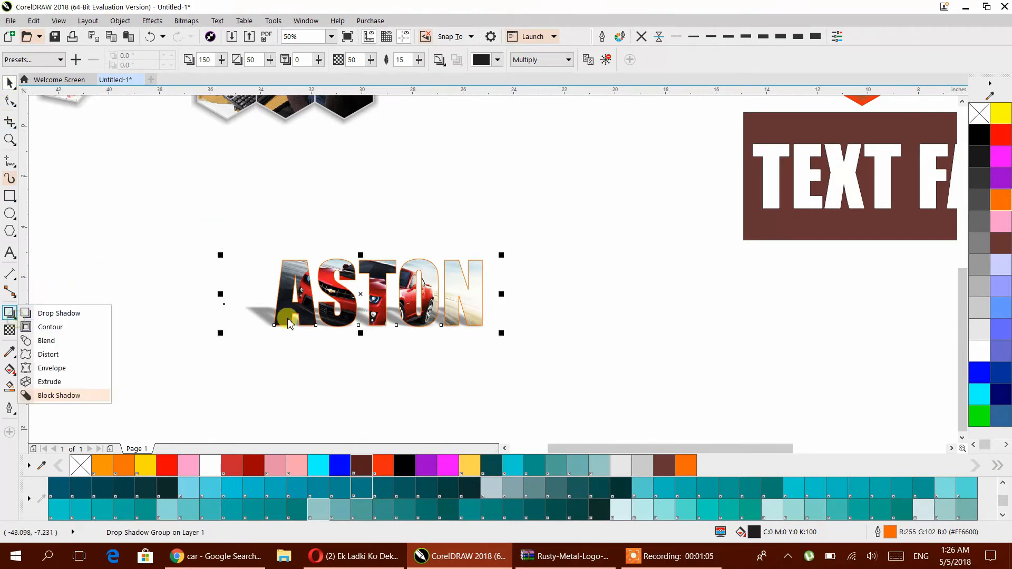
click(8, 296)
click(9, 312)
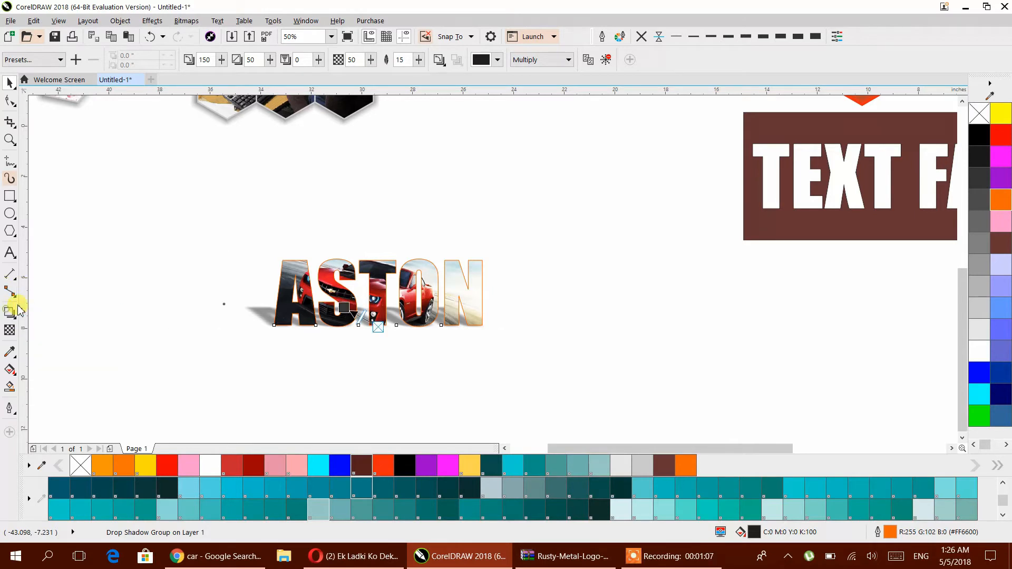
drag(371, 280, 207, 365)
click(372, 296)
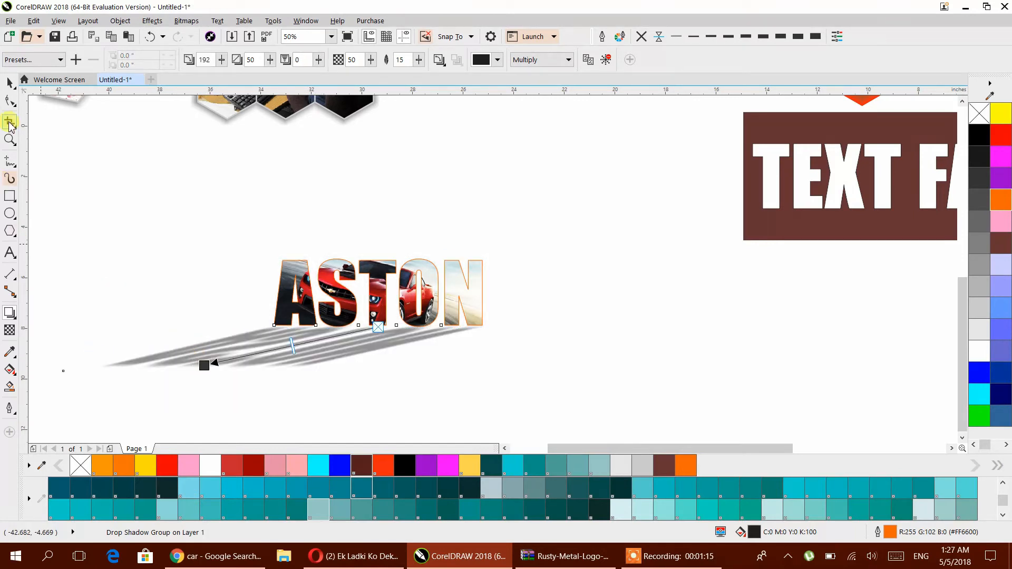
Shorten and flatten the ASTON drop shadow to an angle of about 186.
click(11, 83)
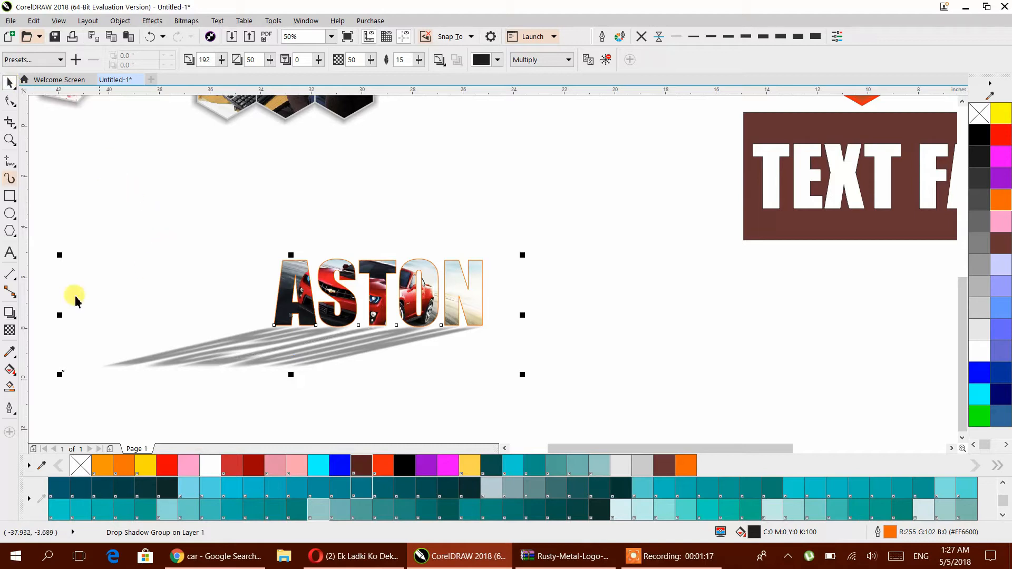
click(23, 315)
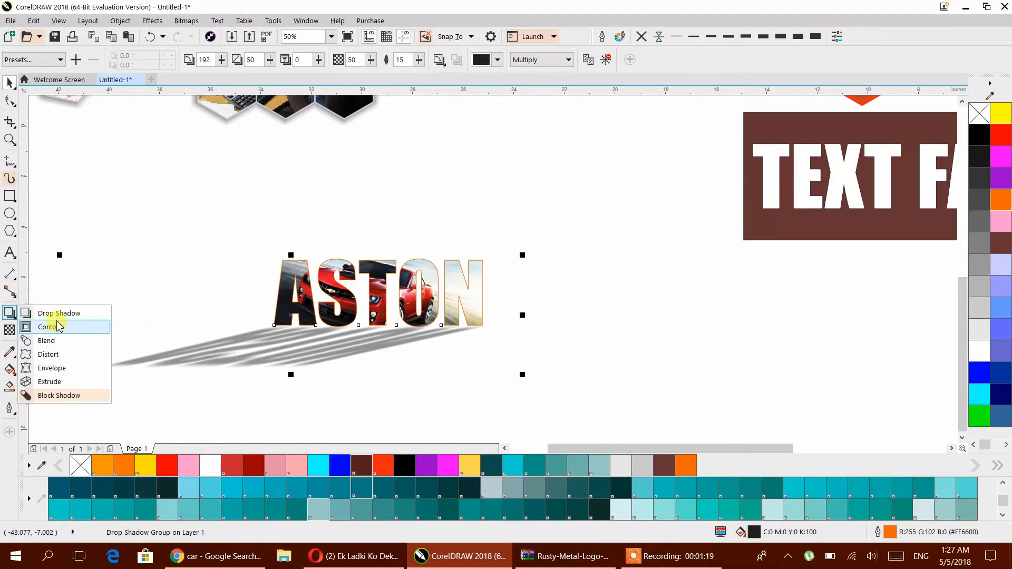
click(74, 313)
drag(254, 358, 282, 338)
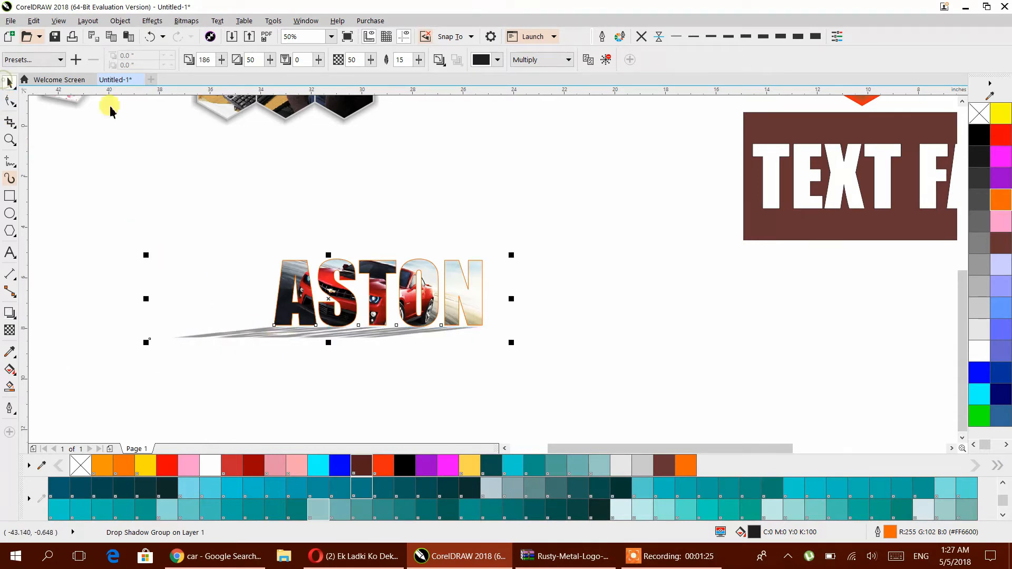
Copy the ASTON text out of the car-filled lettering and paste it as separate text in the empty area to its left.
double_click(459, 295)
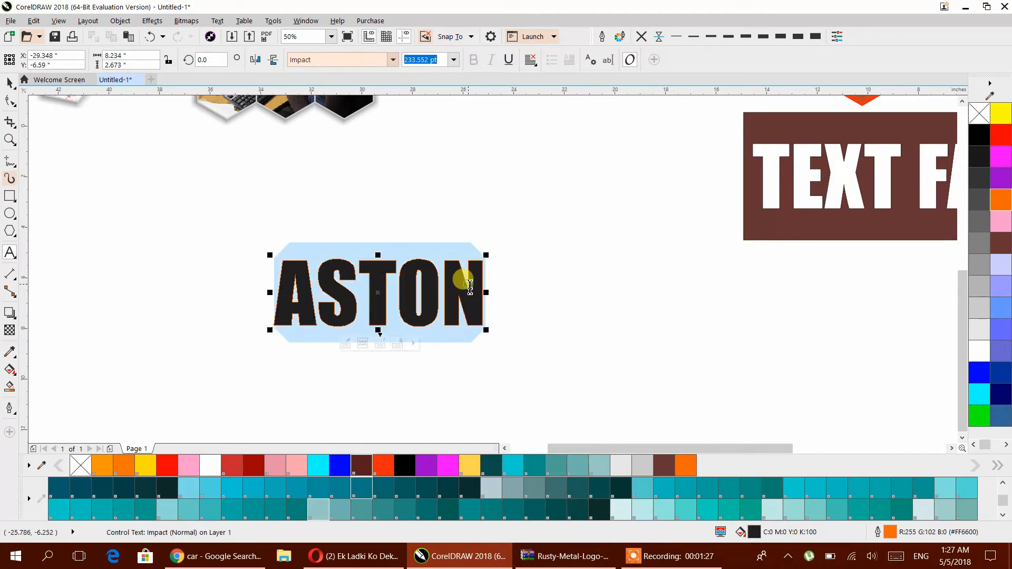
right_click(470, 287)
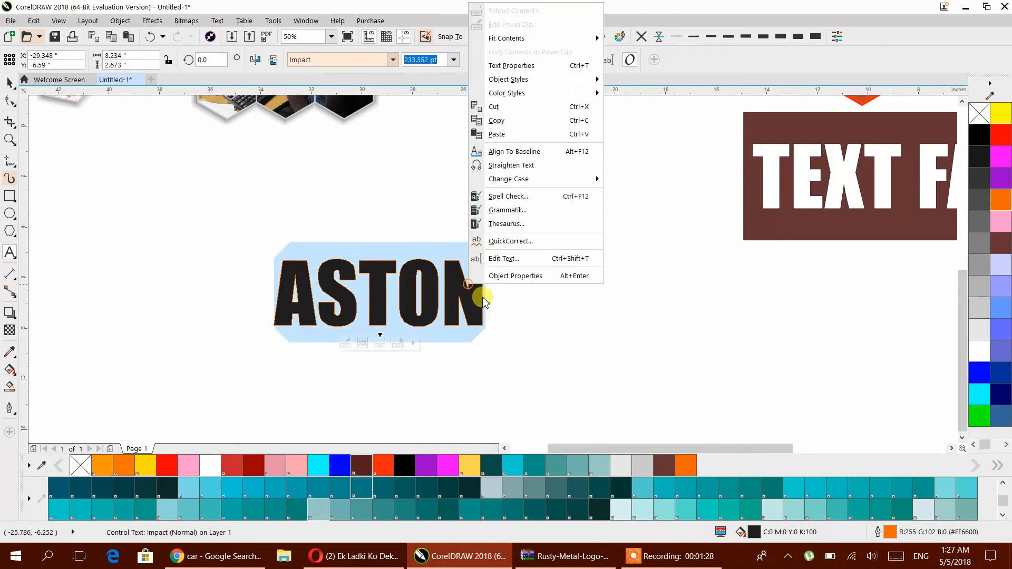
click(514, 117)
click(9, 84)
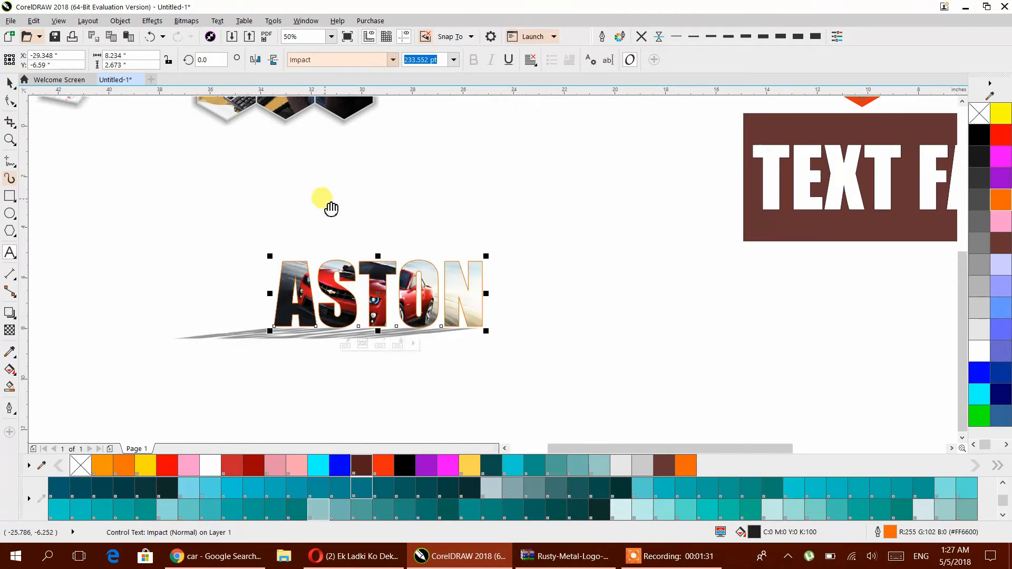
drag(325, 201, 648, 237)
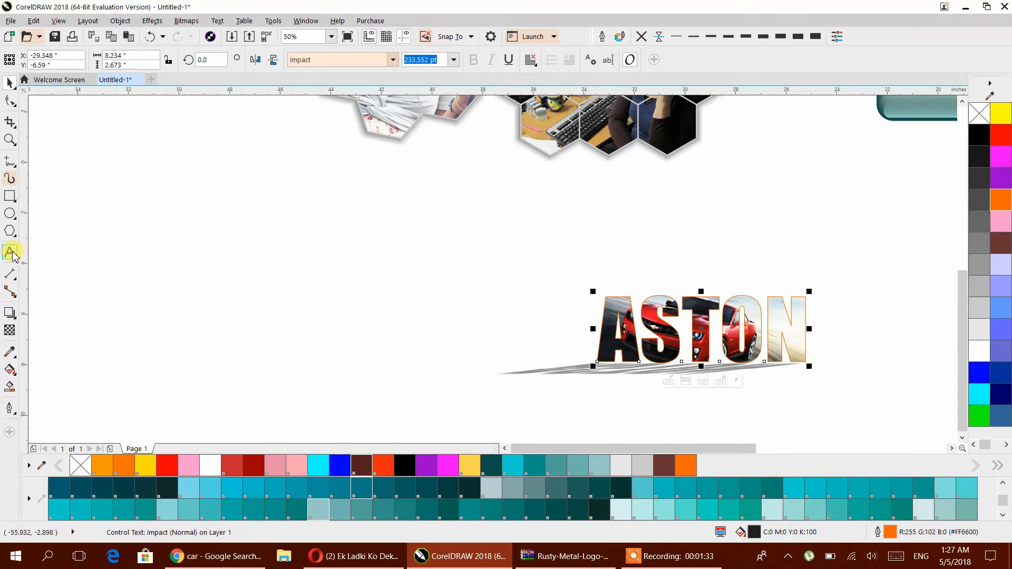
click(129, 270)
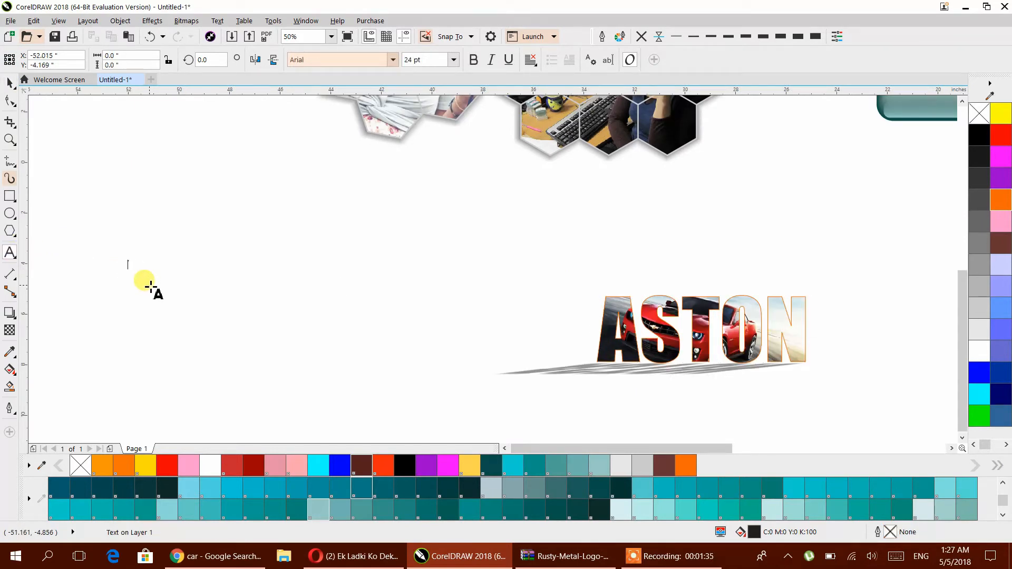
key(ctrl+v)
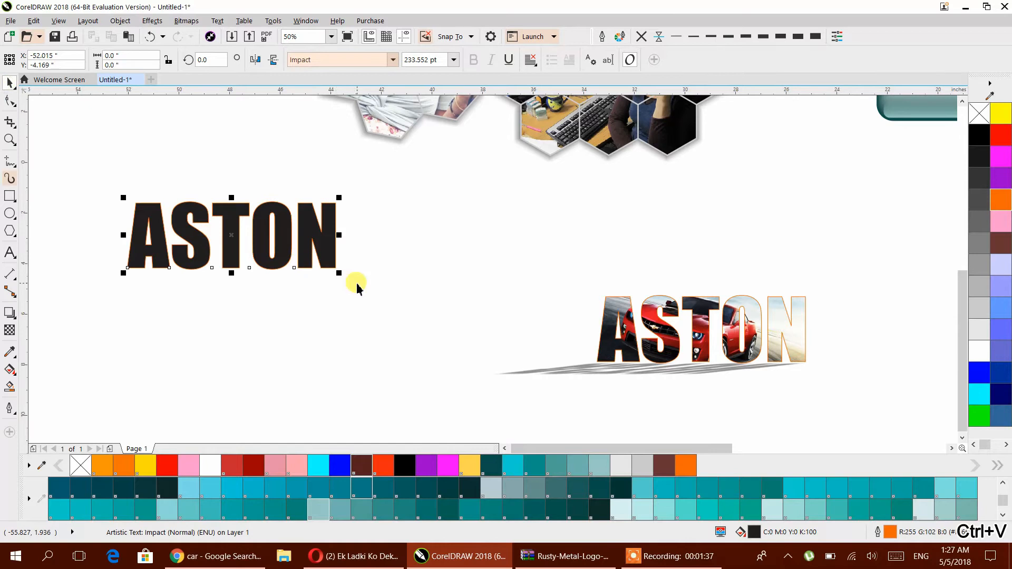
drag(323, 245, 334, 259)
Give the pasted ASTON text a purple fill and a magenta outline, and shift it slightly down and to the right.
click(427, 465)
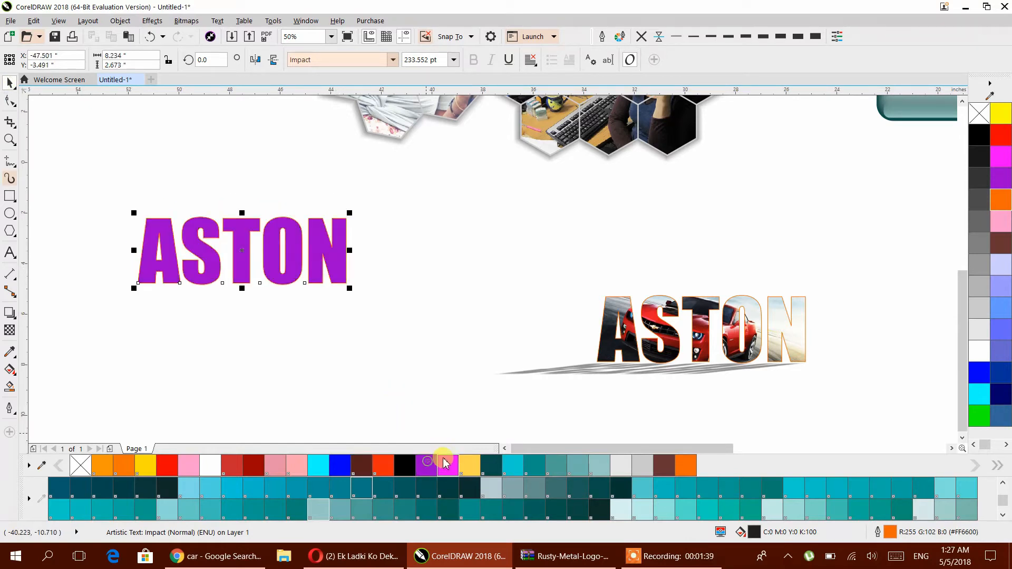
click(349, 318)
drag(281, 268, 310, 271)
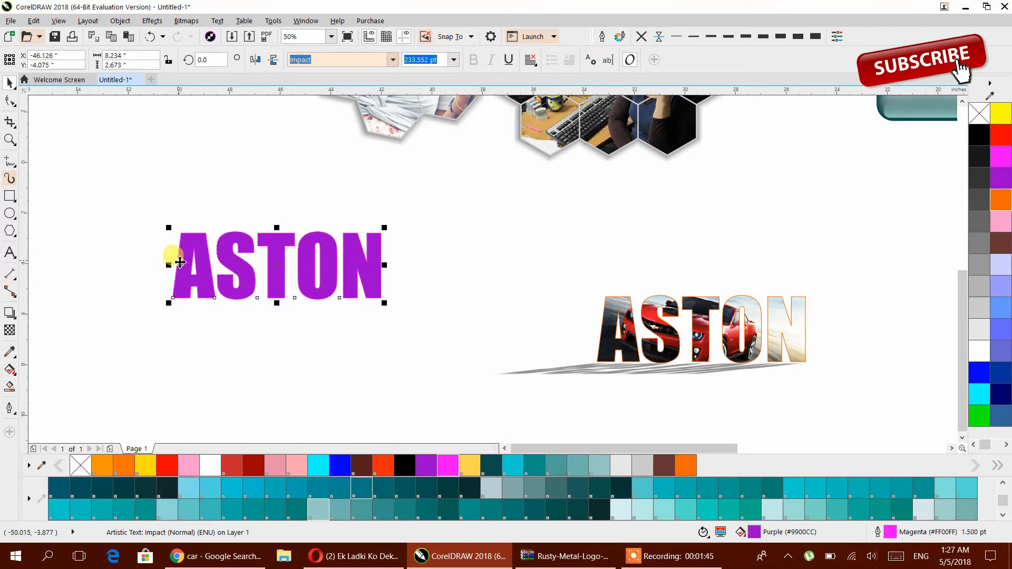
click(108, 347)
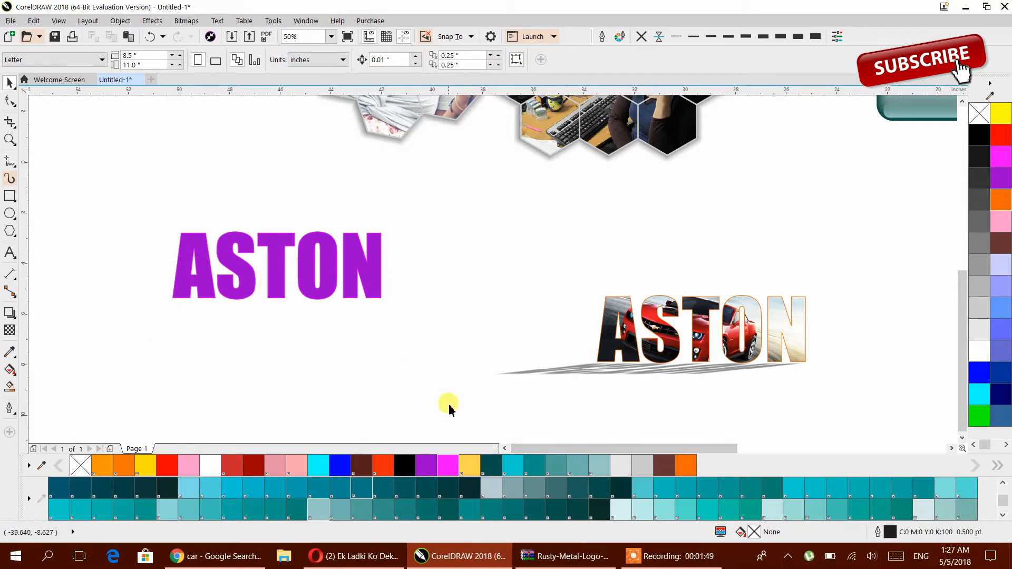
Draw a wide ellipse about 12.5 by 2.7 inches and position it over the upper half of the purple ASTON text.
drag(647, 230, 725, 347)
drag(323, 262, 522, 237)
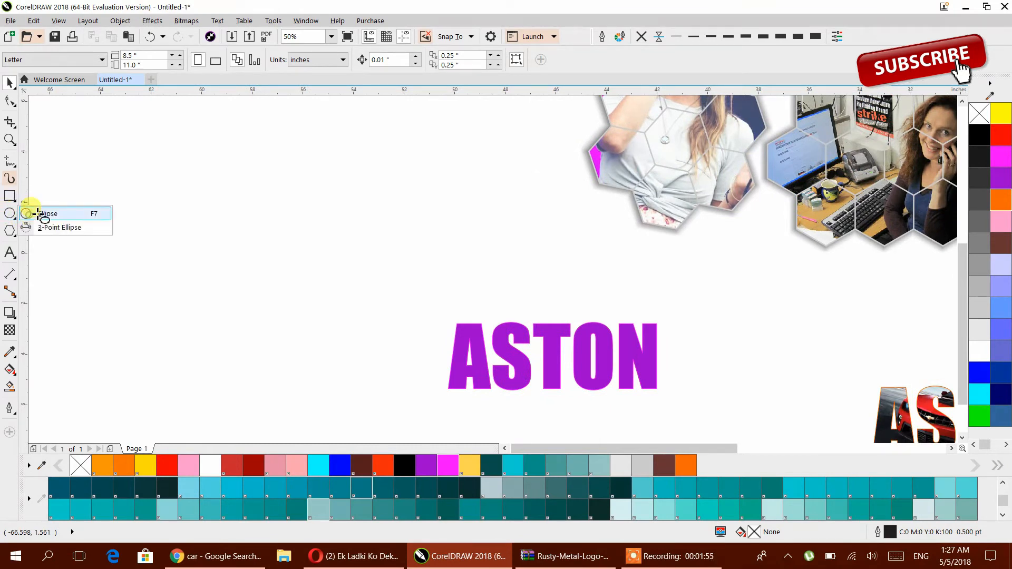
click(38, 213)
drag(381, 295, 699, 368)
click(8, 84)
drag(419, 364, 299, 323)
scroll(416, 319, up, 1)
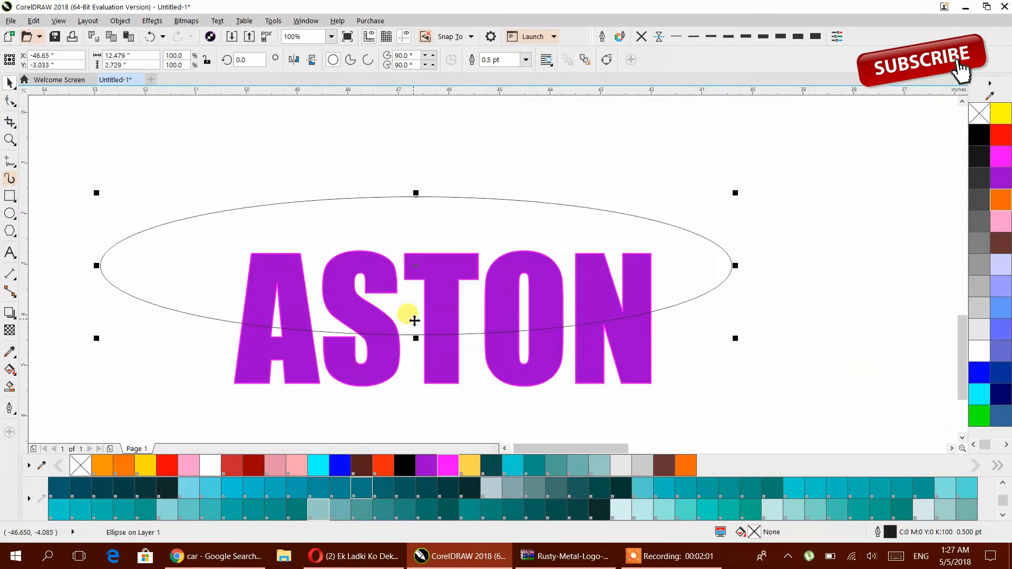
drag(413, 321, 425, 313)
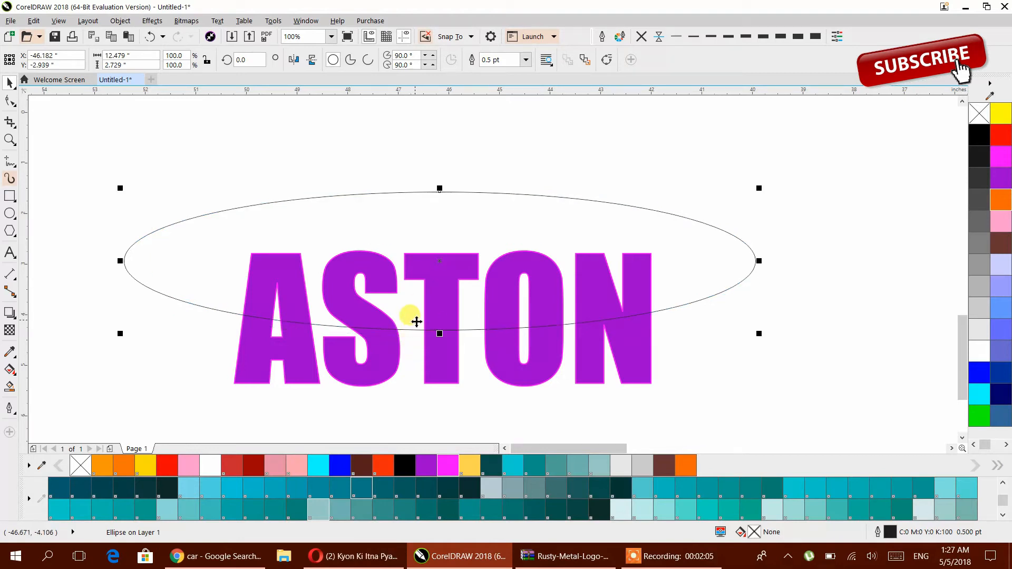
Remove the ellipse's outline and give it a vertical fountain fill running from blue at the top to purple at the bottom.
click(979, 372)
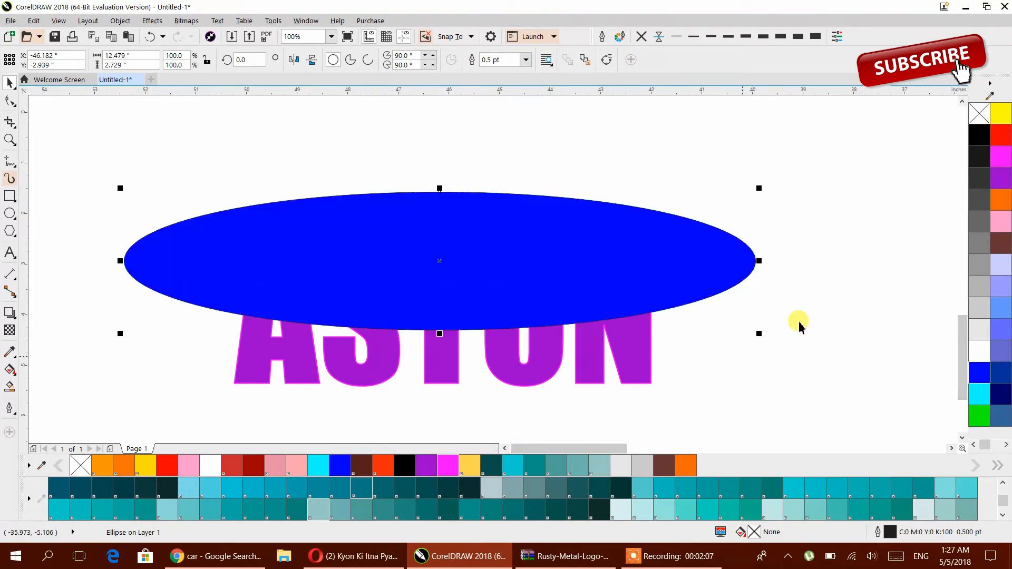
click(643, 39)
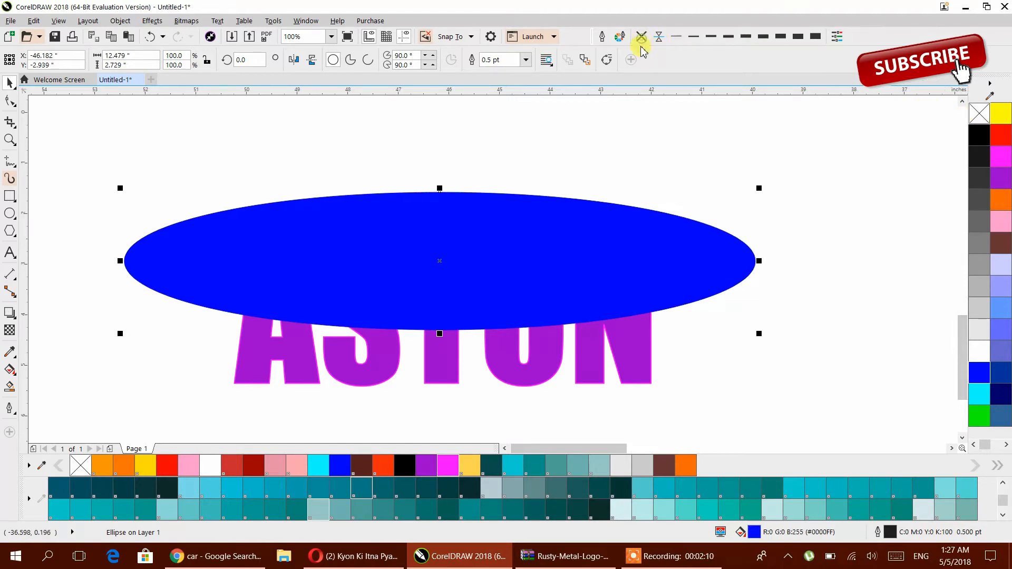
click(8, 371)
drag(436, 197, 451, 333)
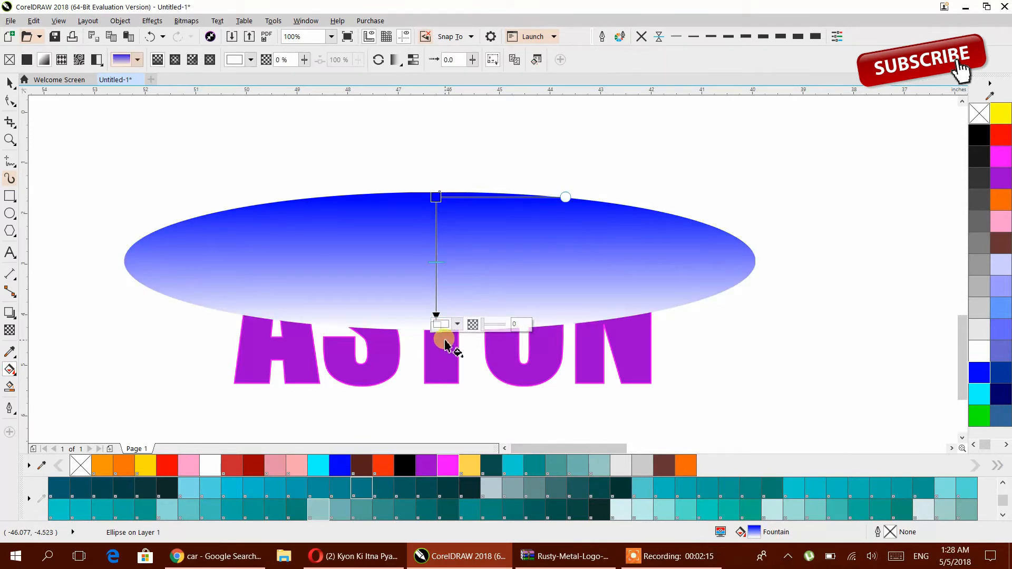
click(426, 468)
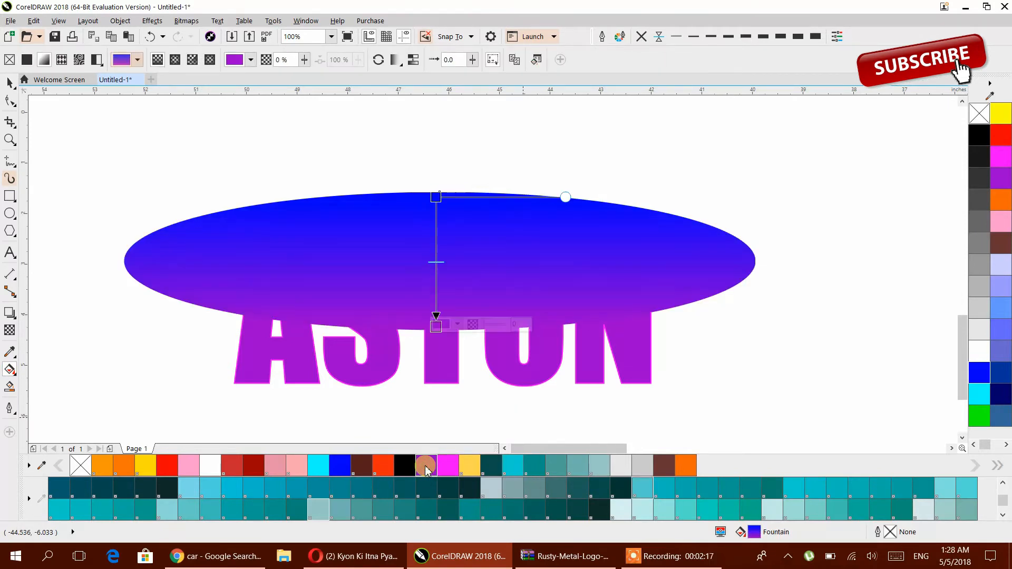
PowerClip the gradient ellipse inside the purple ASTON text.
click(9, 83)
right_click(275, 232)
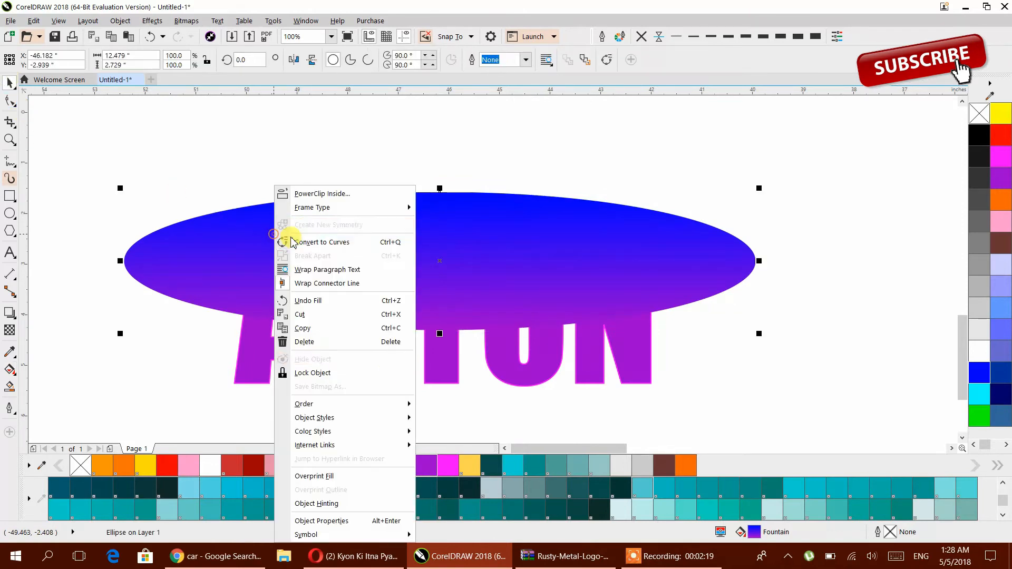
click(289, 300)
click(255, 350)
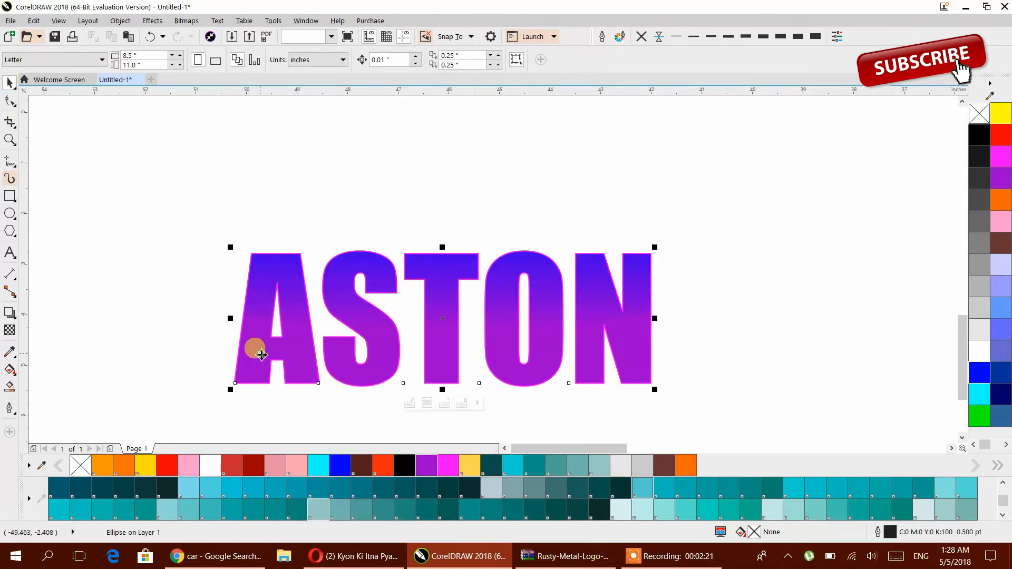
Edit the ASTON PowerClip and add a vertically mirrored copy of the gradient ellipse over the lower part of the letters.
double_click(260, 353)
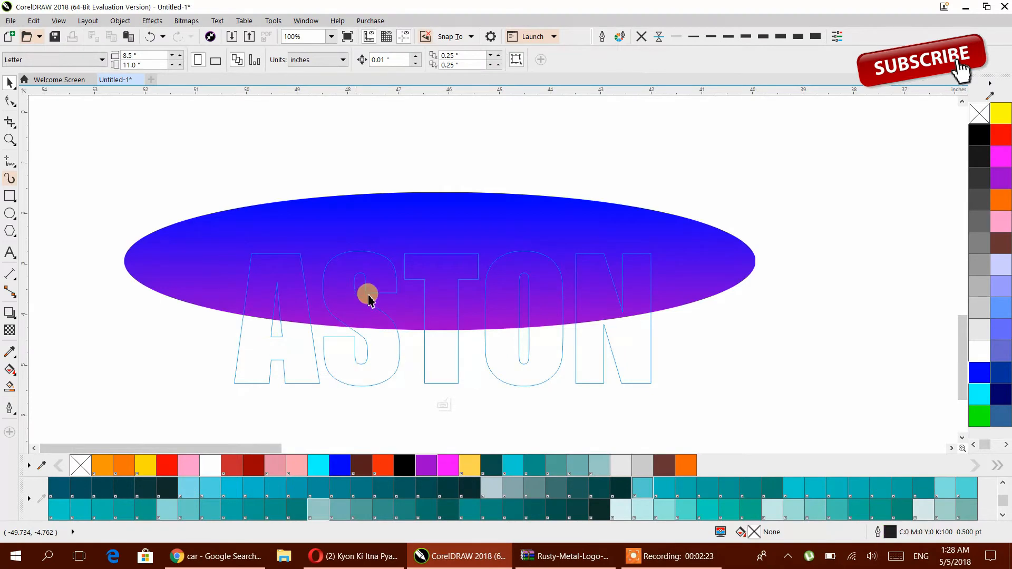
click(438, 211)
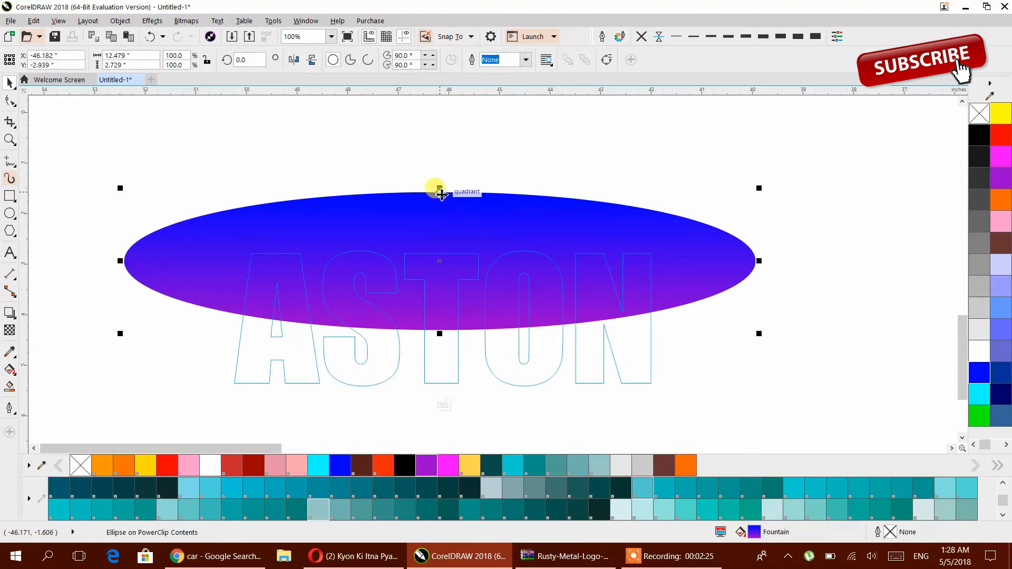
drag(441, 191, 403, 391)
ctrl+click(744, 310)
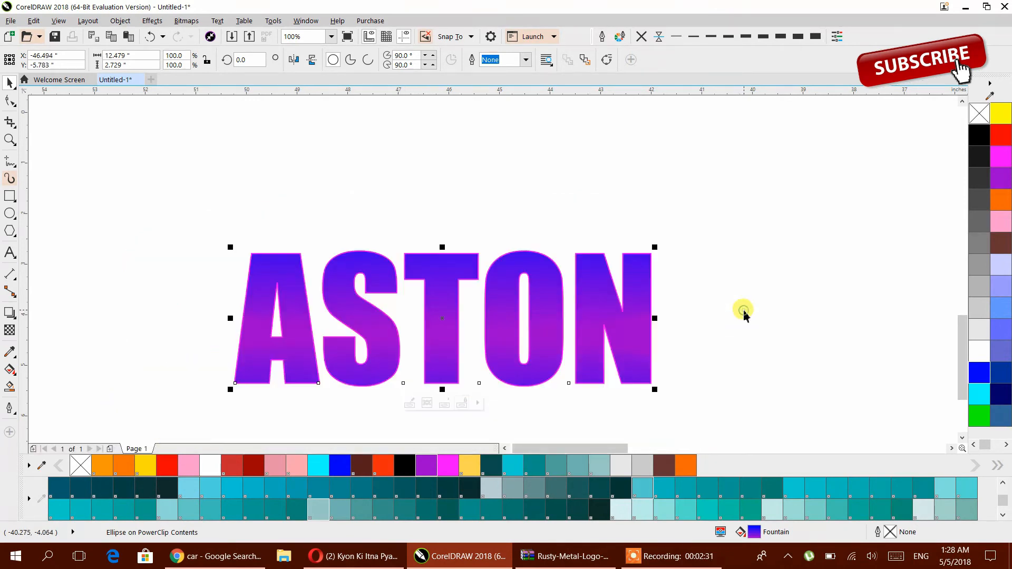
click(744, 310)
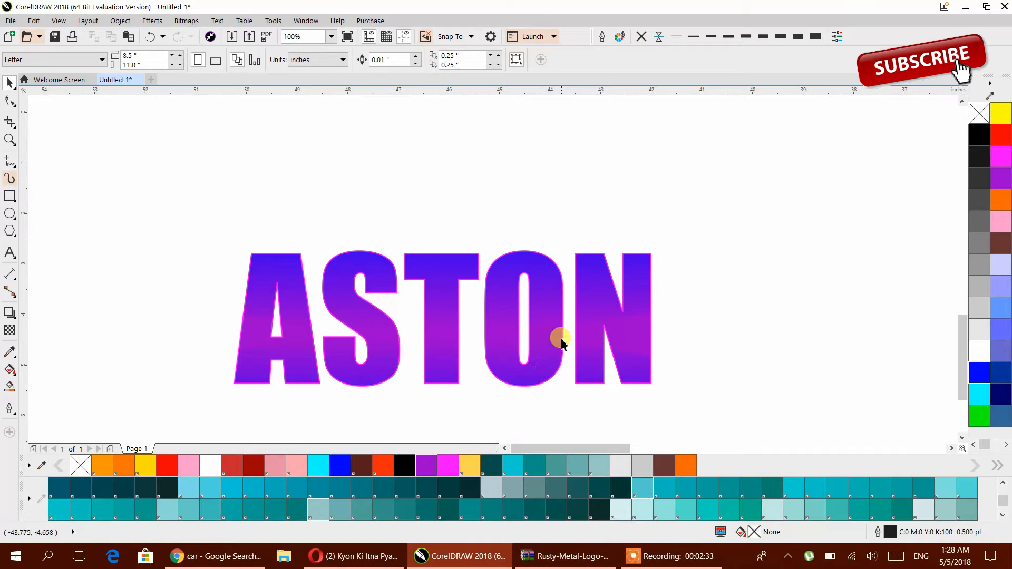
Duplicate the gradient ASTON text with a slight offset down and right, and extract and delete the duplicate's two ellipses.
drag(560, 322, 566, 325)
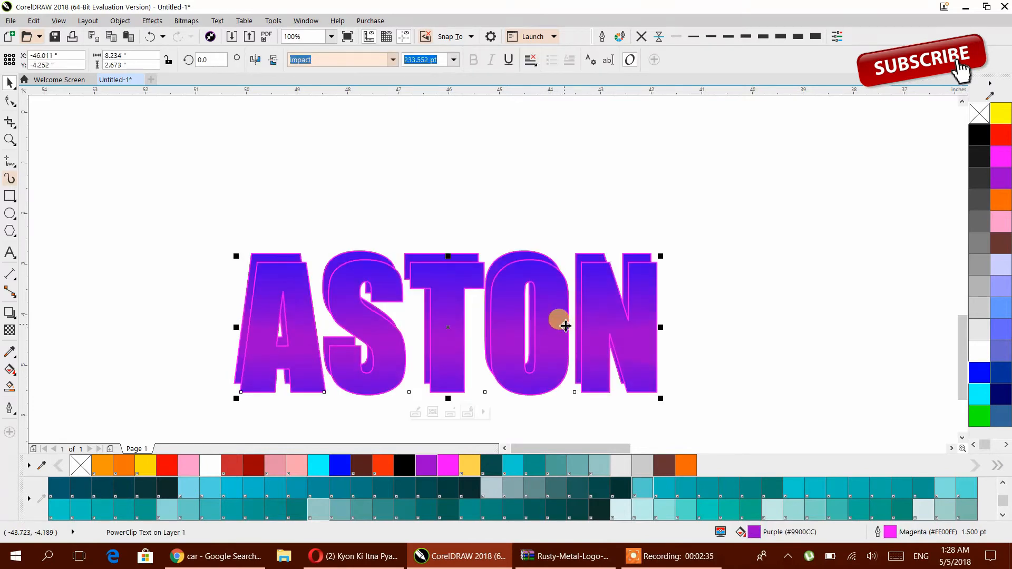
click(451, 413)
click(702, 276)
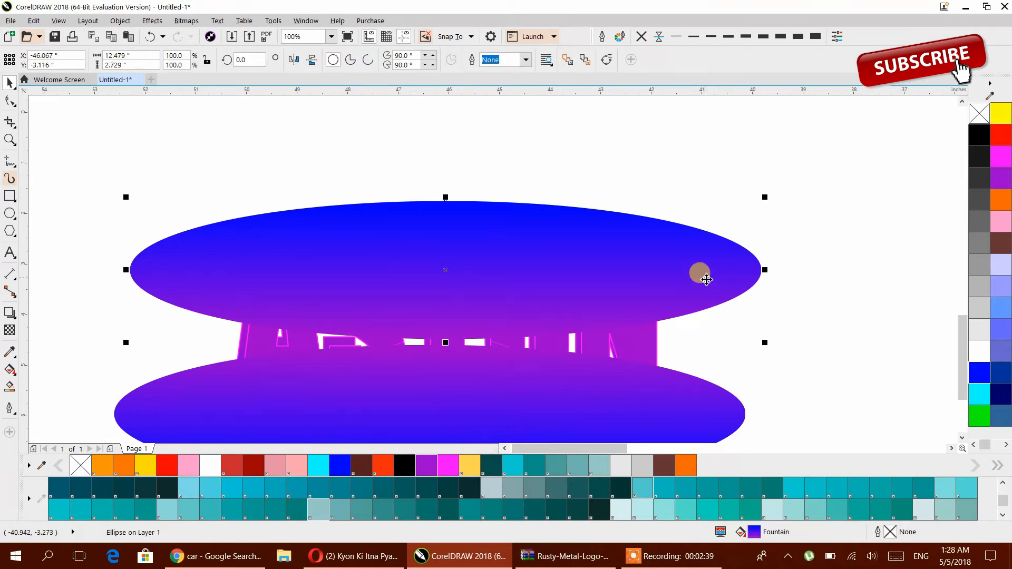
key(Delete)
key(Delete)
Set the front ASTON copy's frame type to None and fill it with white.
click(638, 328)
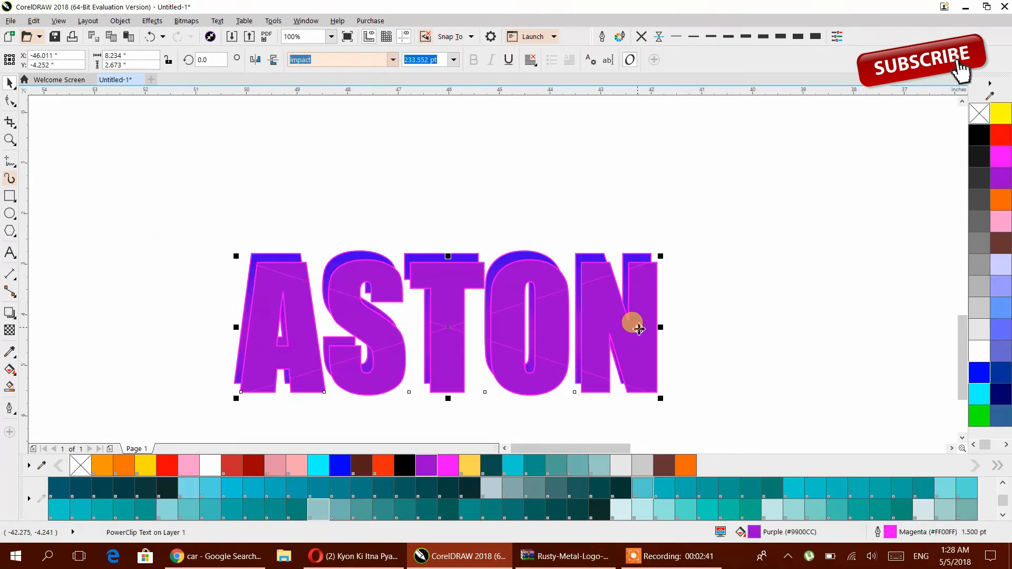
right_click(638, 328)
mouse_move(681, 227)
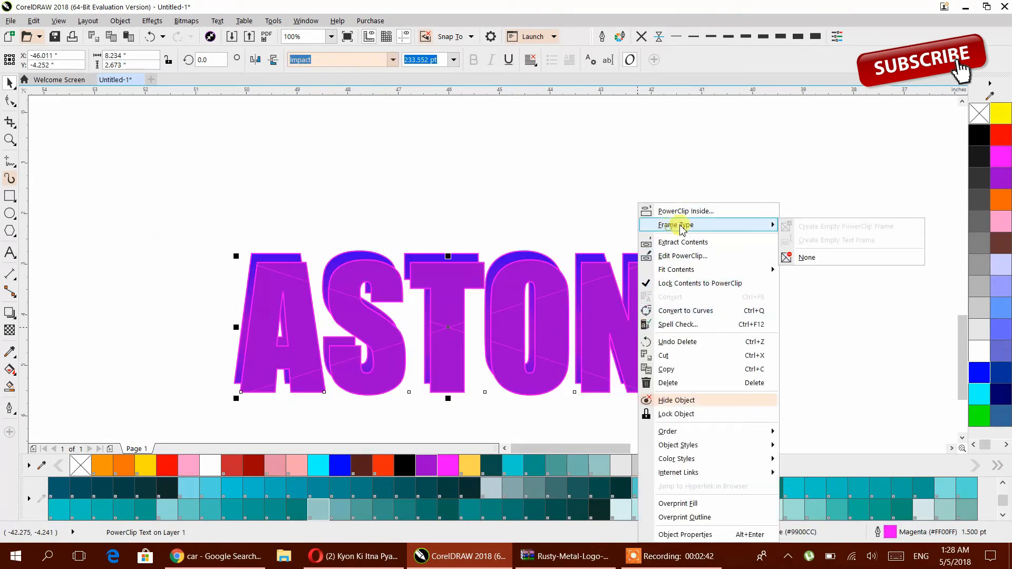
click(816, 259)
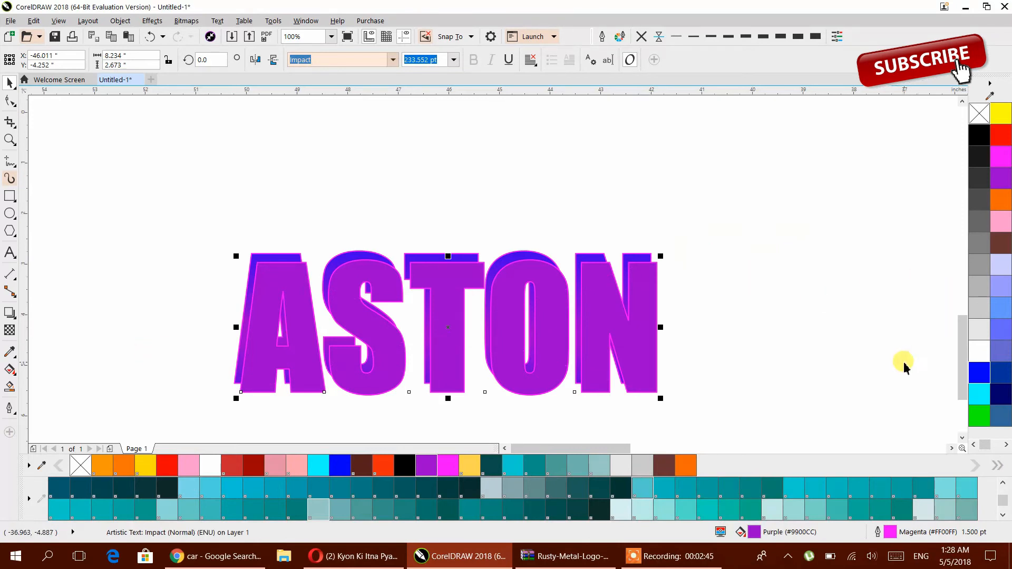
click(981, 352)
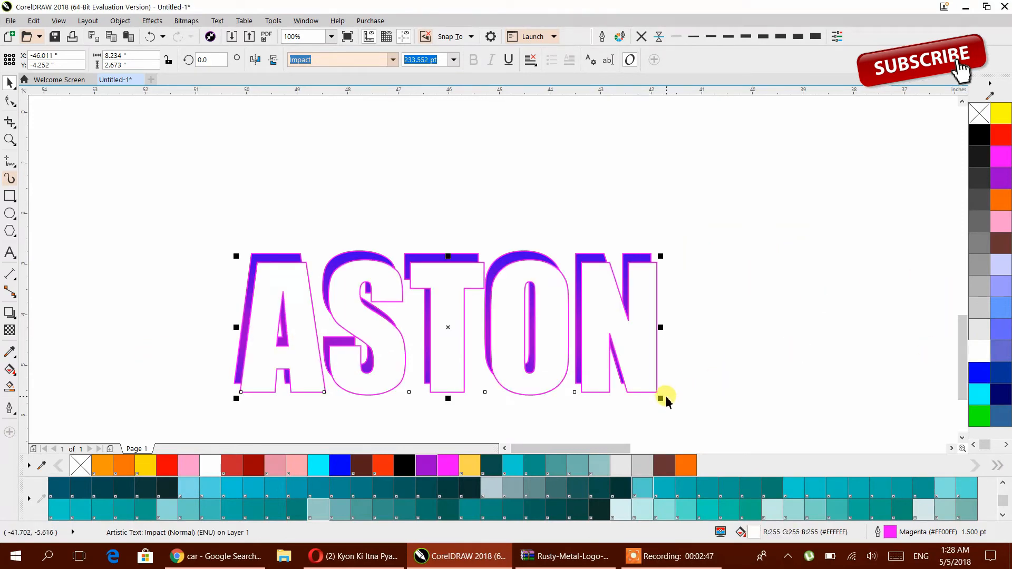
Shift the white ASTON copy slightly right and change its outline to purple.
click(746, 380)
drag(623, 338, 627, 339)
click(715, 318)
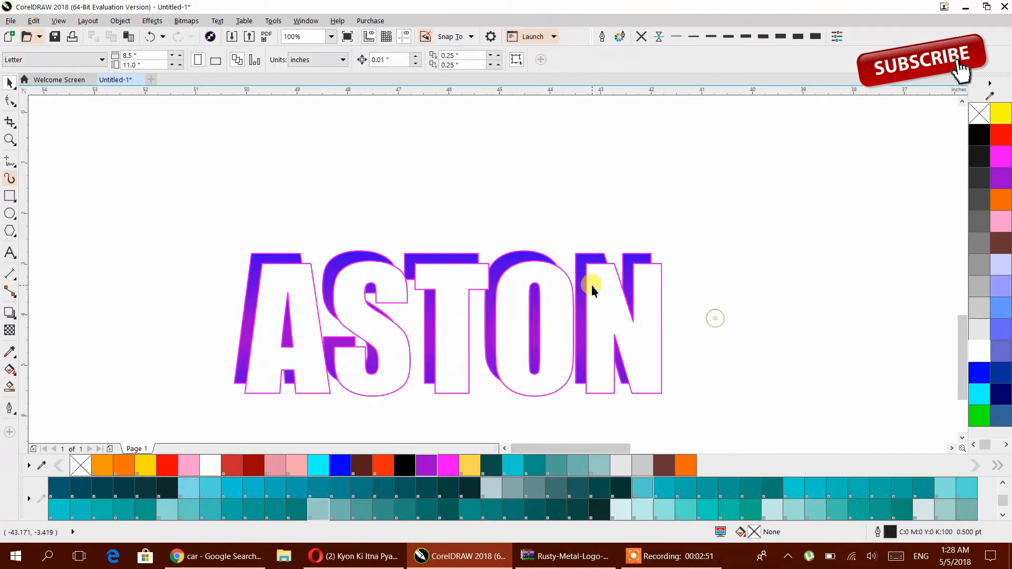
click(592, 285)
right_click(427, 465)
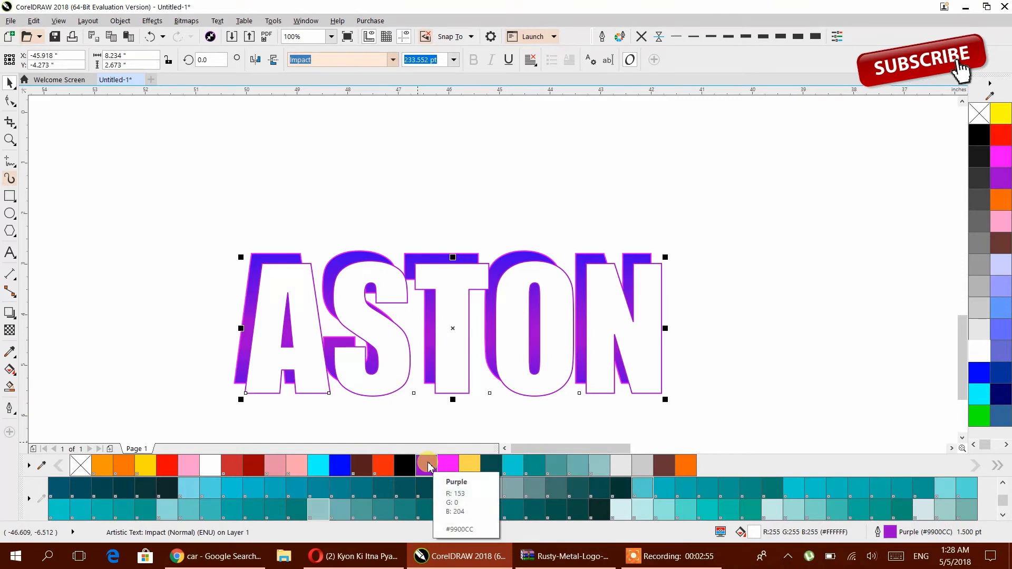
click(165, 332)
Recolor the hexagon outlines of the standing woman's photo cluster to orange-red.
scroll(460, 293, down, 3)
drag(471, 291, 274, 321)
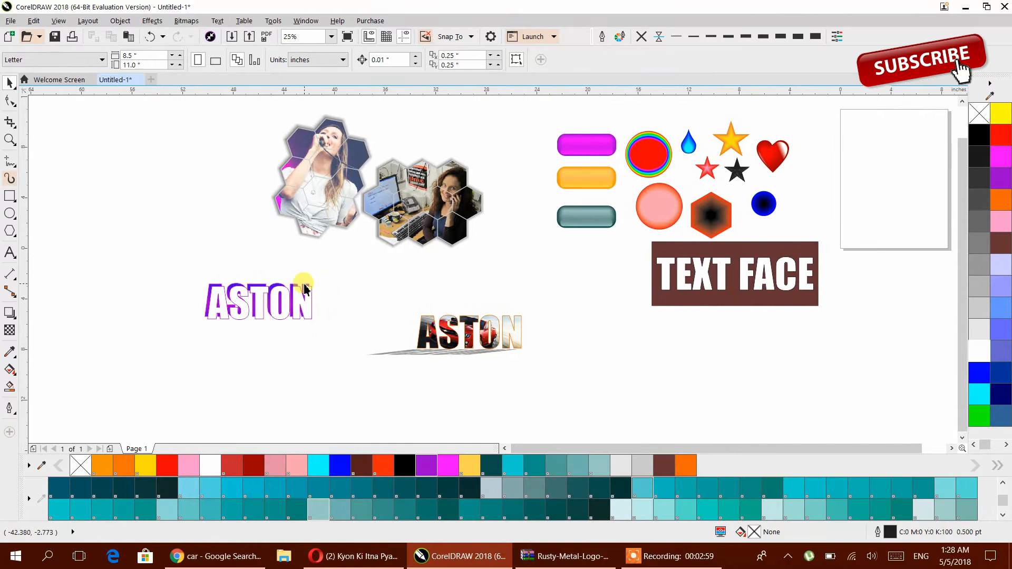
click(309, 231)
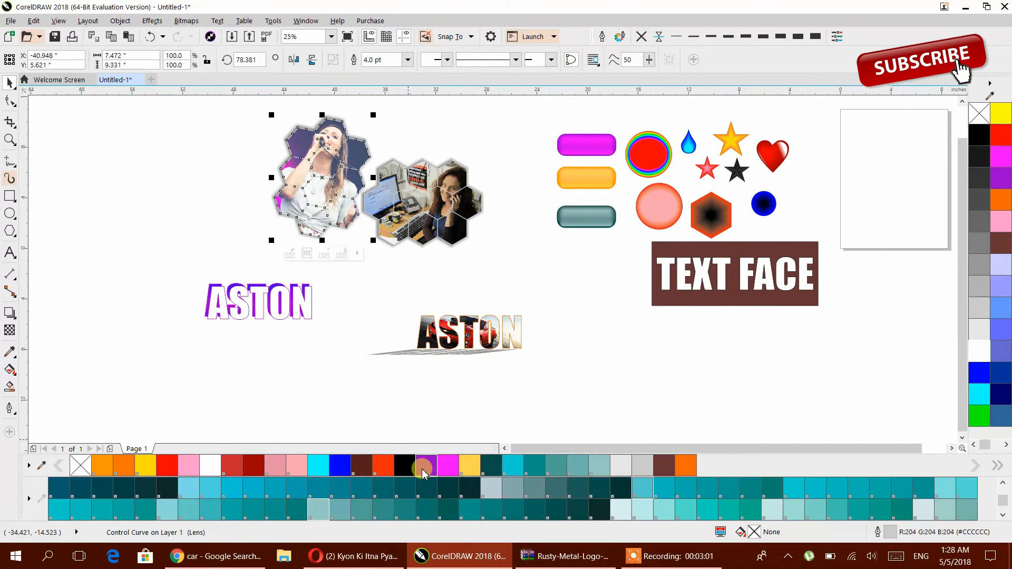
right_click(382, 466)
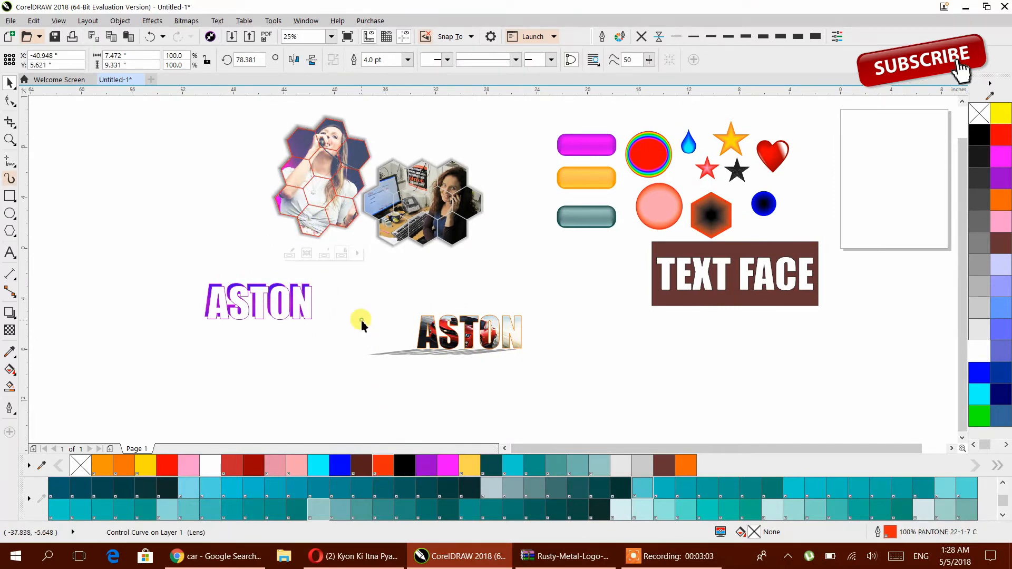
click(361, 324)
Draw a circle about 2 inches in diameter in the empty area to the right of the car-filled ASTON text.
drag(362, 320, 269, 280)
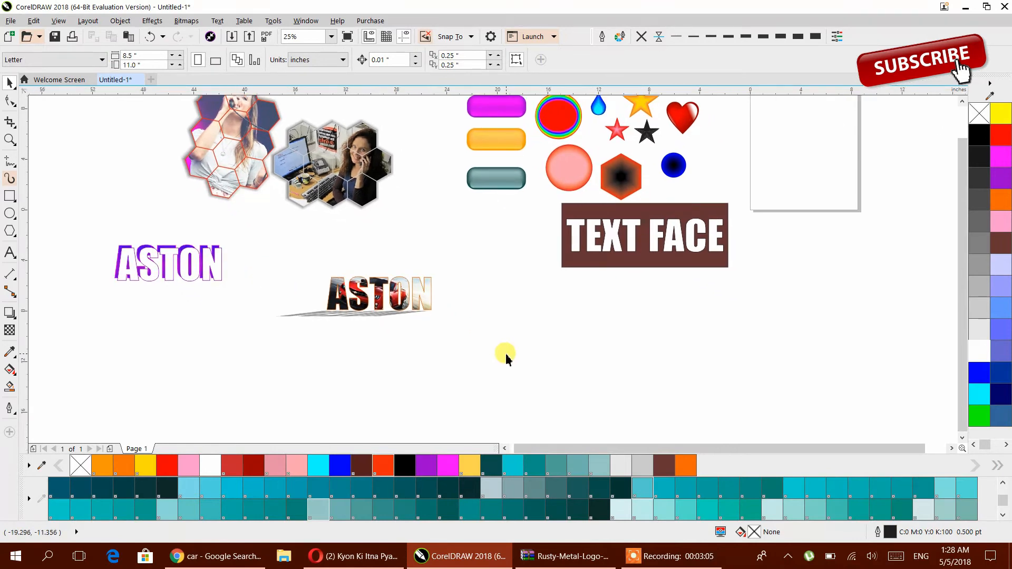
scroll(506, 358, up, 1)
click(9, 214)
drag(428, 250, 486, 309)
click(10, 83)
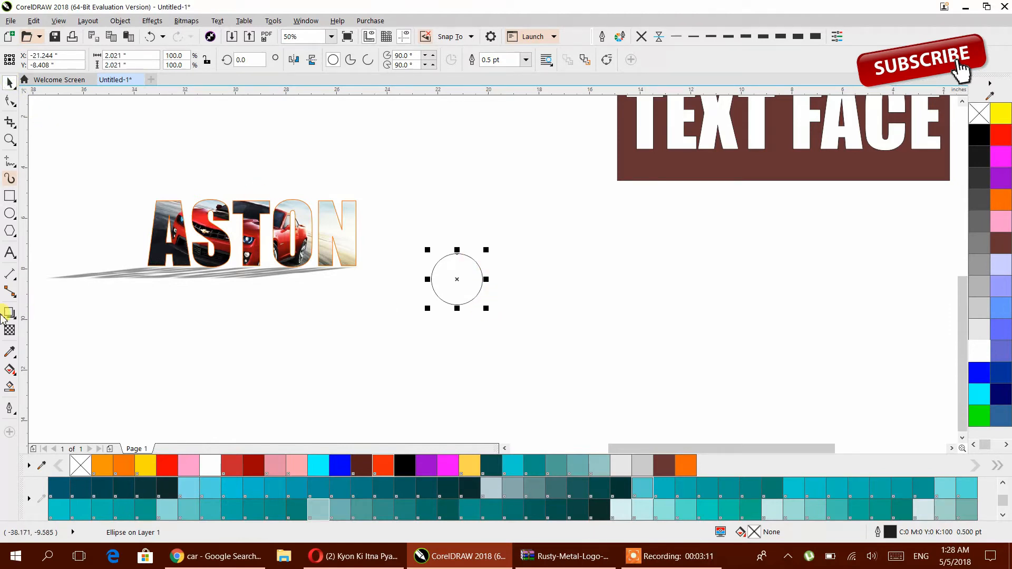
Place a copy of the purple-outlined white ASTON text in the empty area below and fill it with yellow.
scroll(264, 302, down, 1)
drag(297, 315, 552, 340)
click(432, 339)
drag(353, 268, 346, 361)
right_click(346, 361)
scroll(292, 370, up, 1)
scroll(293, 371, up, 1)
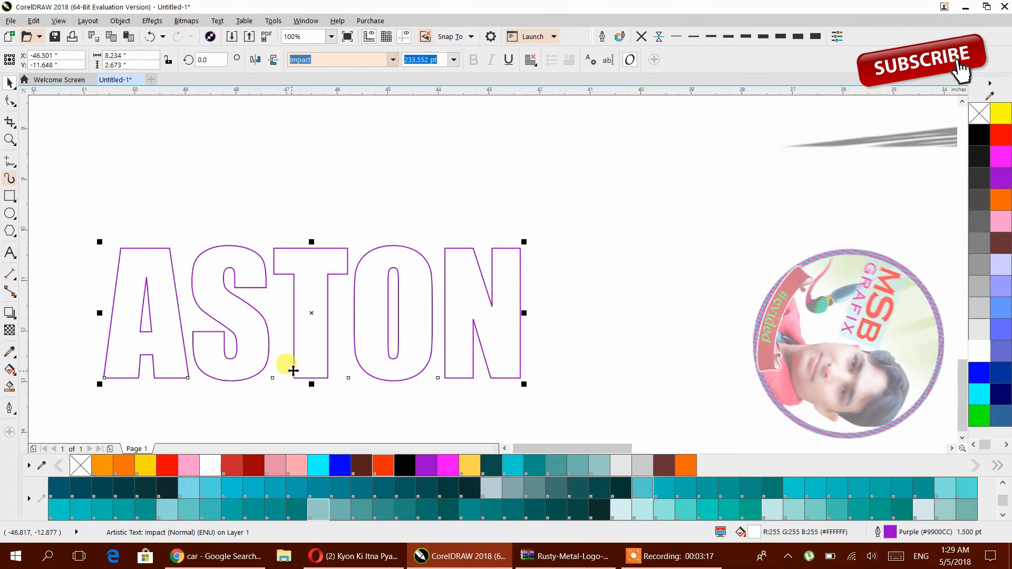
scroll(117, 323, left, 1)
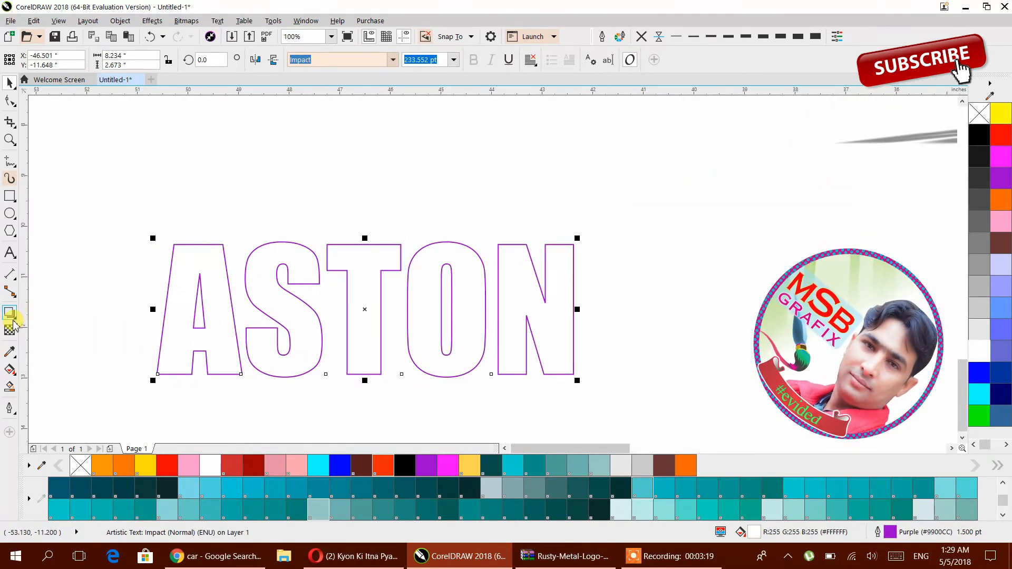
click(149, 462)
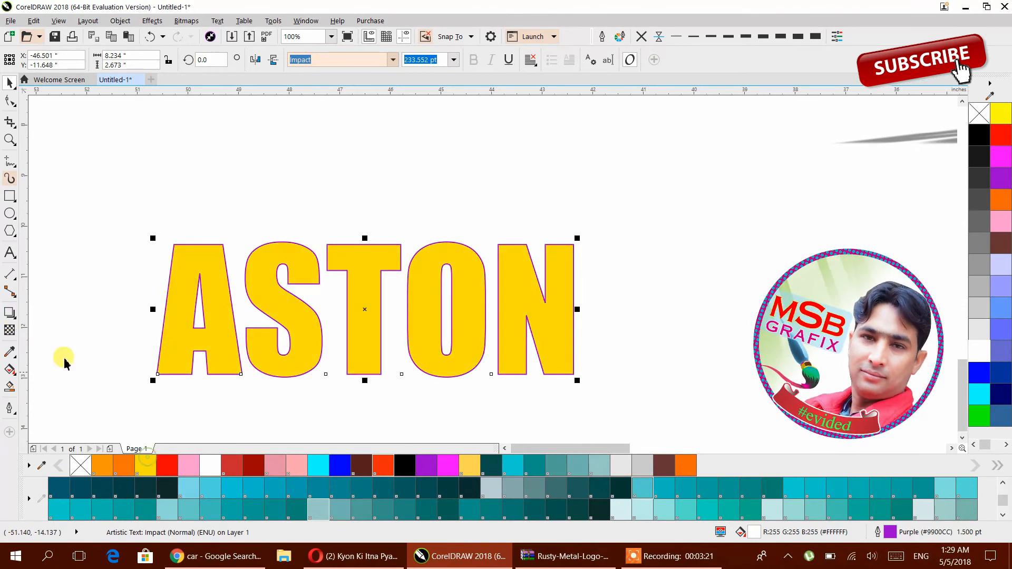
Apply a contour to the yellow ASTON text, try the center and outside directions, and settle on an inside contour.
click(13, 315)
click(31, 327)
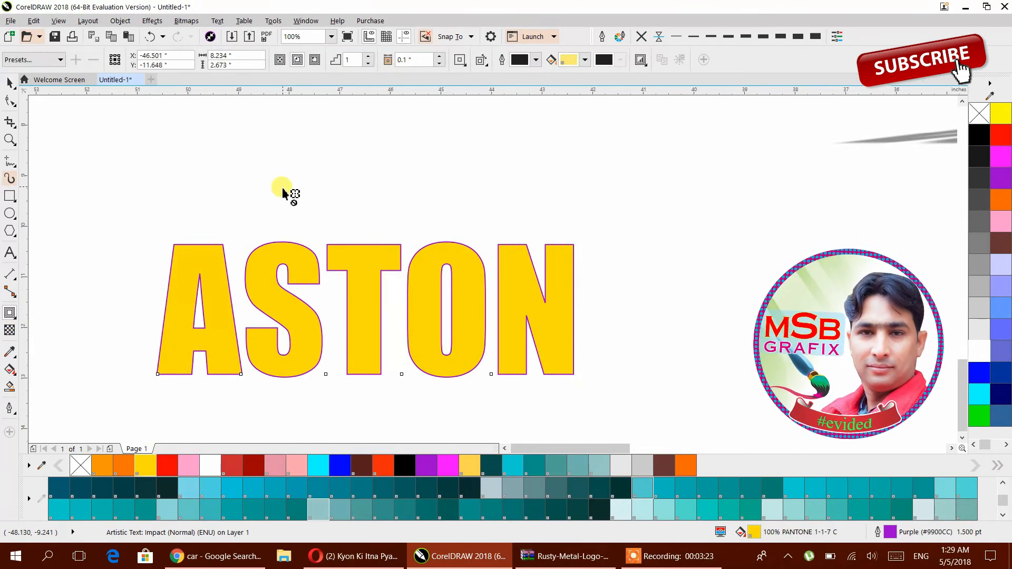
click(283, 62)
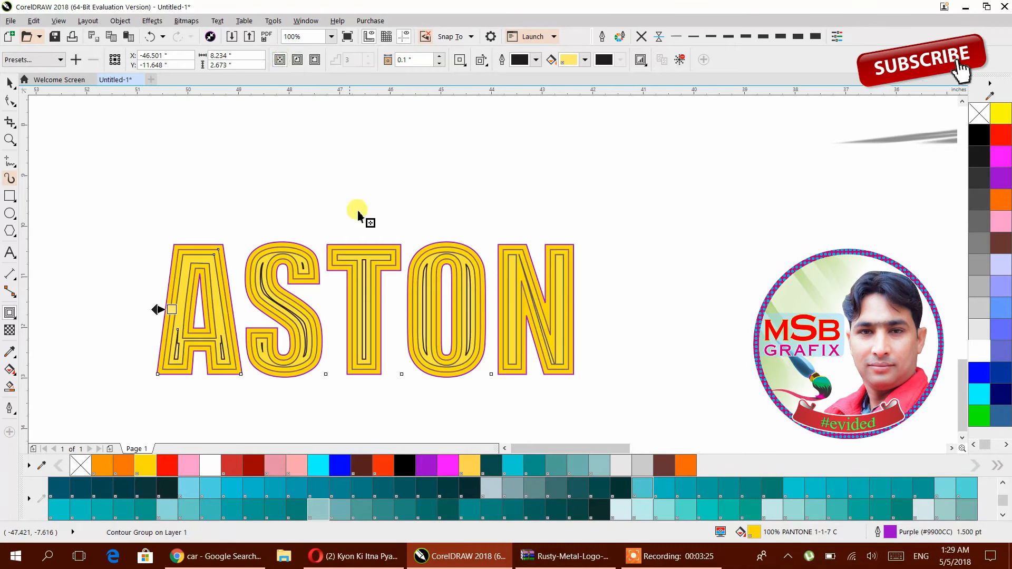
click(316, 61)
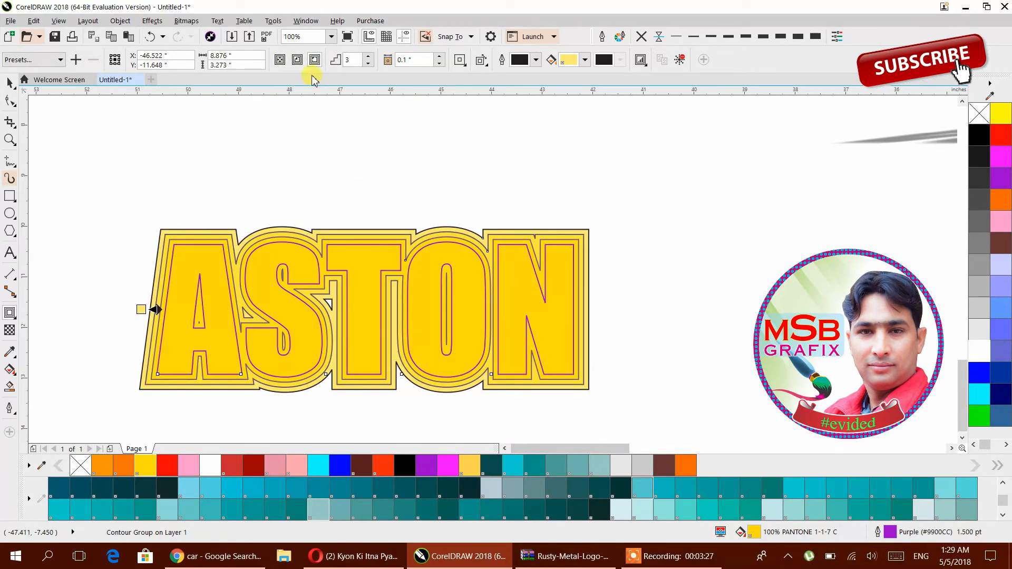
click(298, 60)
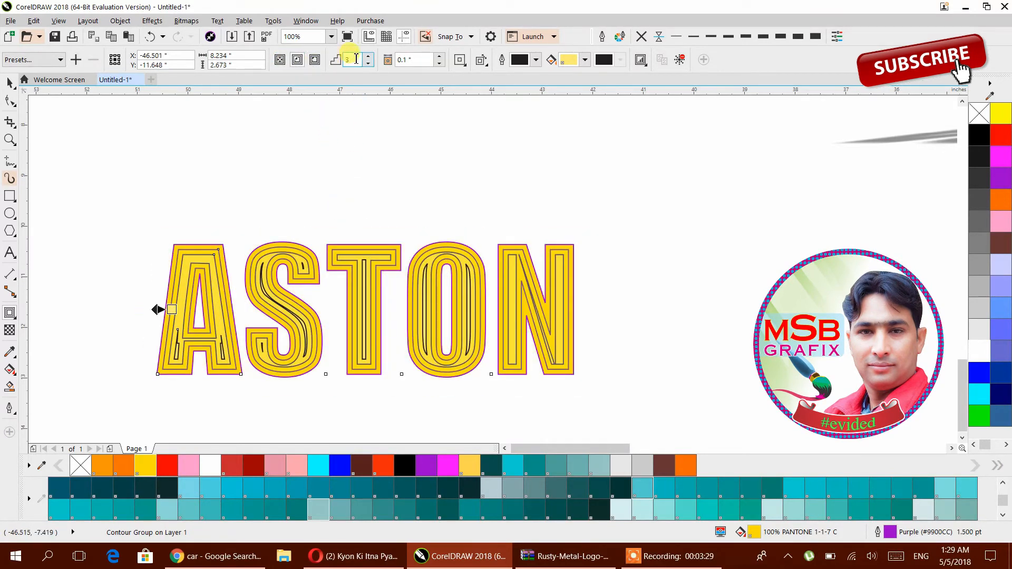
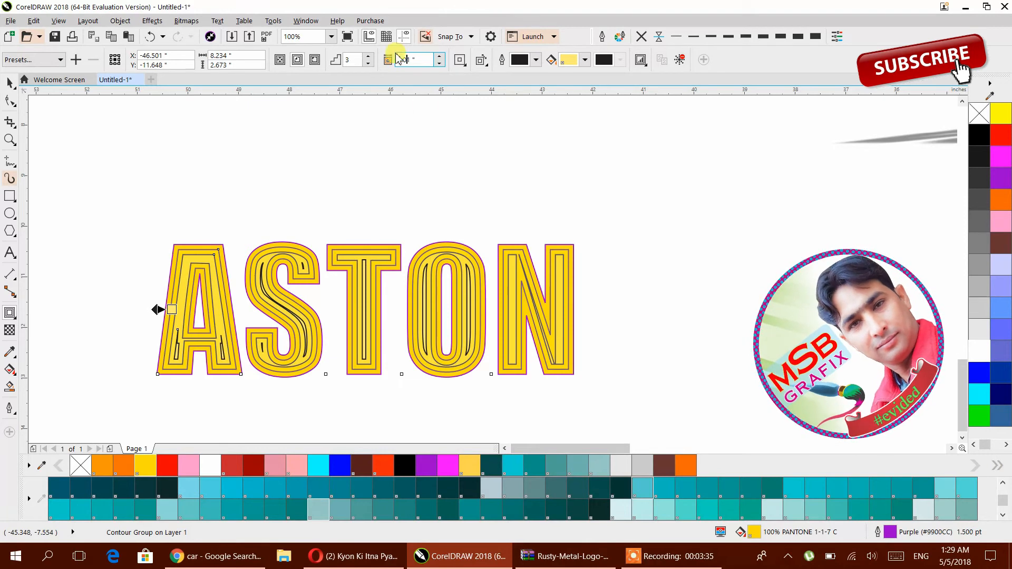
Set the ASTON contour's offset to 0.01 inches and its number of steps to 10, and raise the steps to 50.
click(362, 60)
text(10)
key(Return)
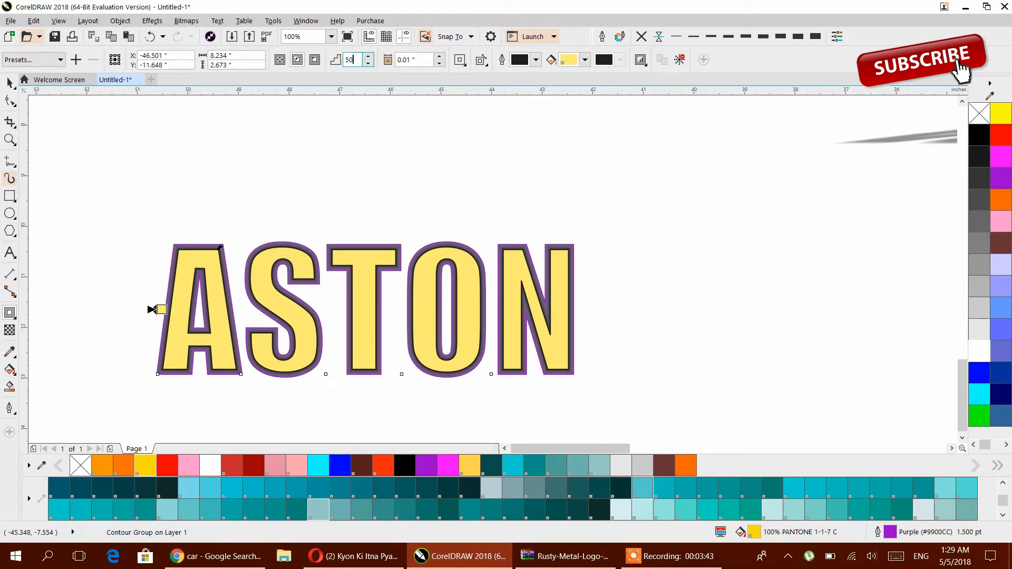
key(Return)
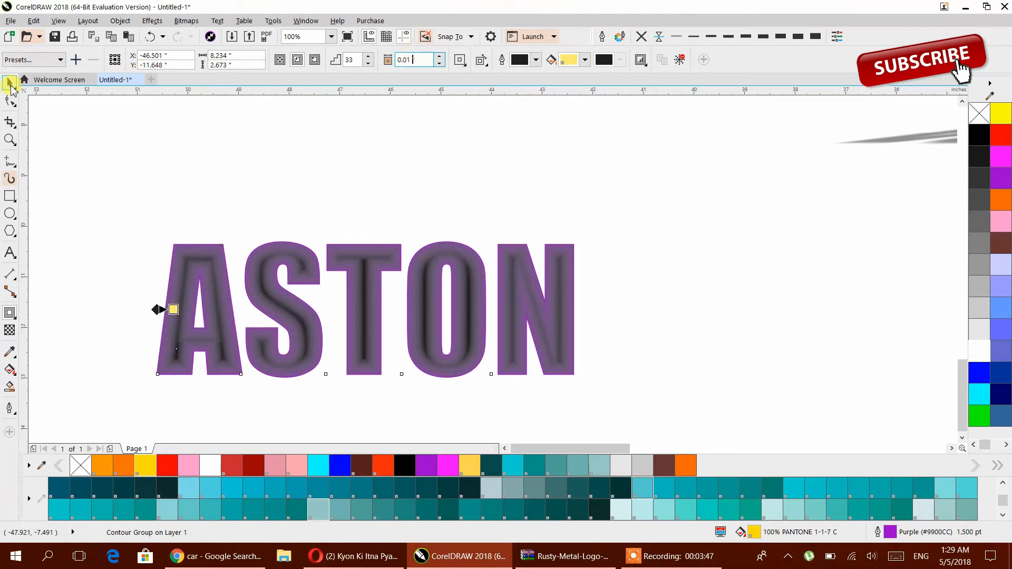
Change the ASTON contour's outline color to pinkish red (C0 M100 Y59 K0) and deselect the text.
click(10, 85)
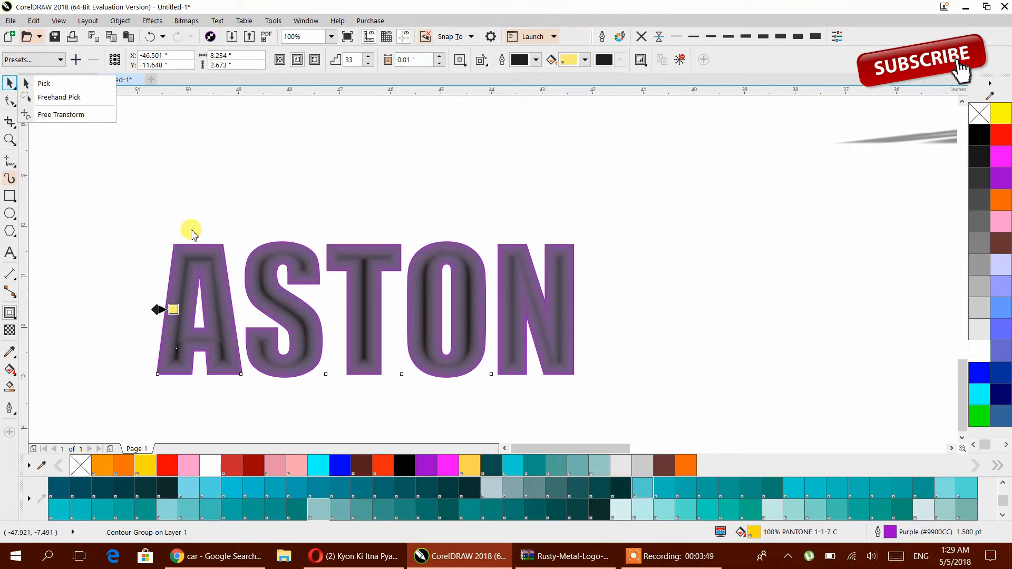
click(48, 83)
click(536, 60)
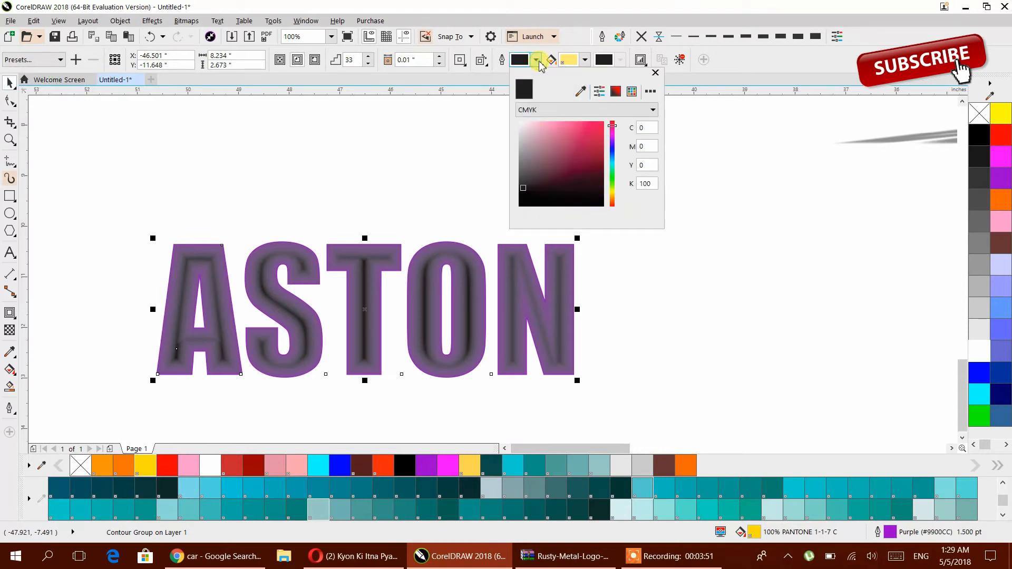
mouse_move(555, 140)
mouse_down()
mouse_move(617, 124)
mouse_move(624, 113)
mouse_up()
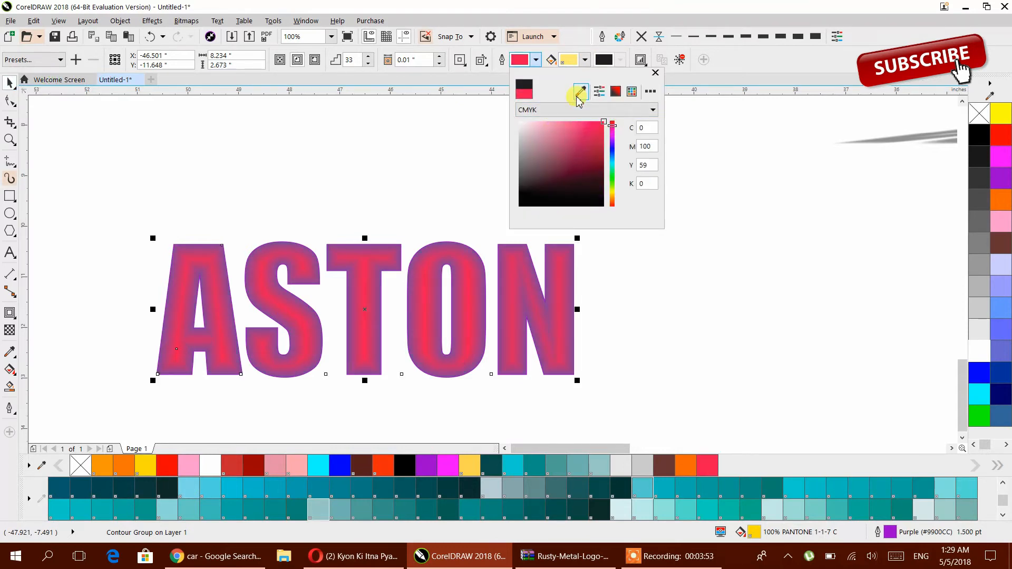
click(9, 83)
click(205, 173)
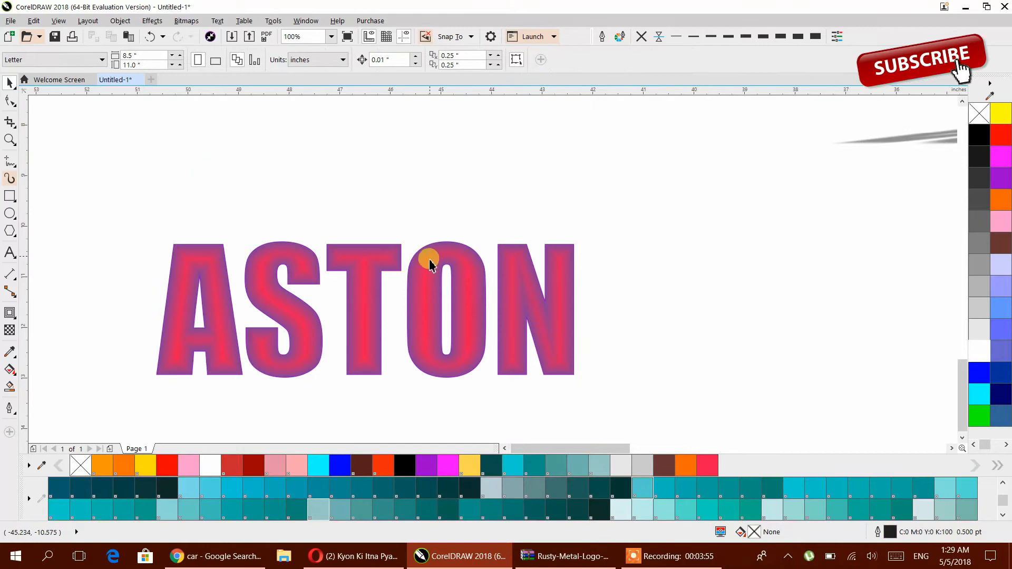
Move the contoured ASTON text up and to the right to leave empty space below it.
drag(429, 273, 596, 199)
click(559, 247)
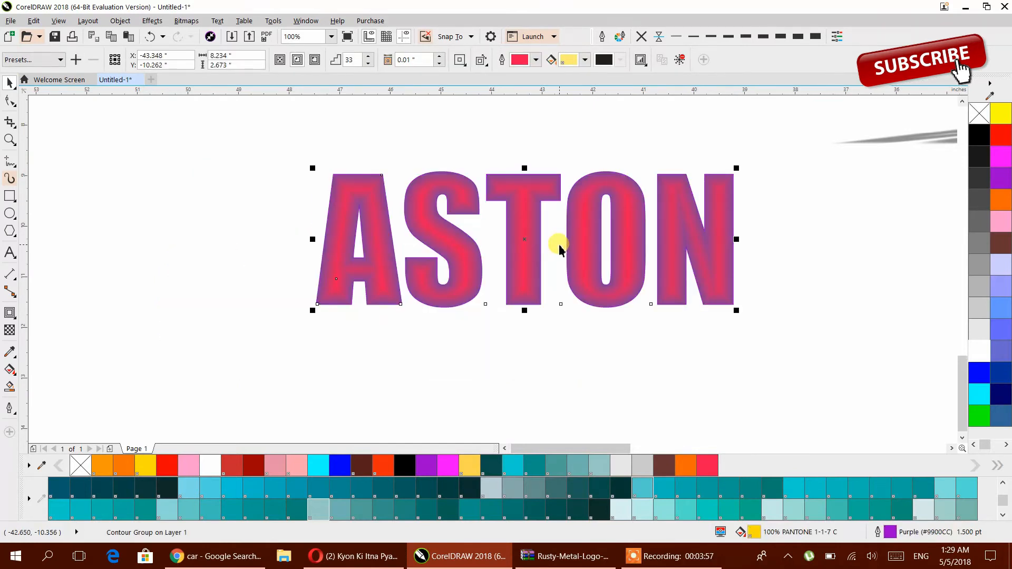
drag(524, 255, 501, 220)
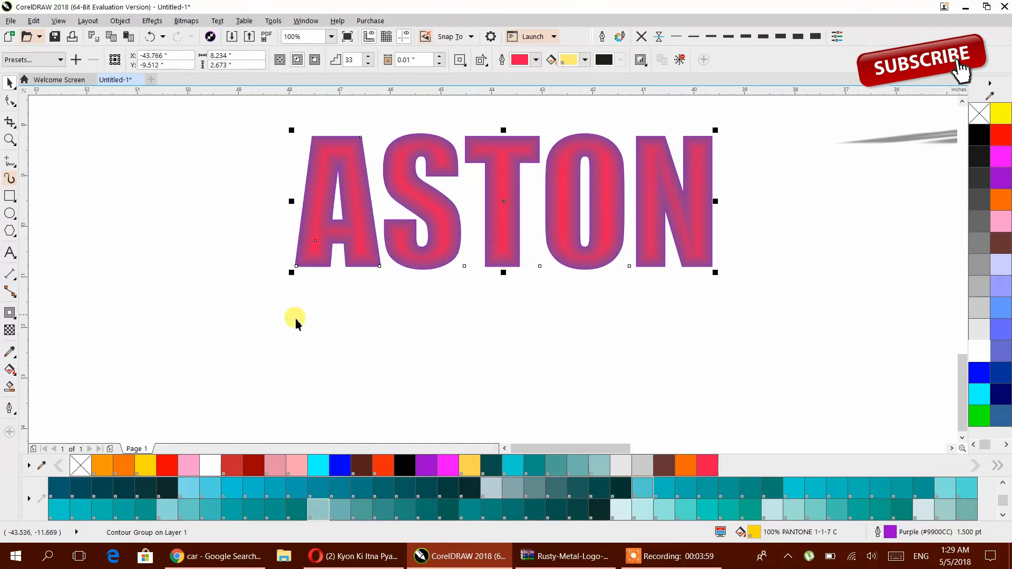
click(160, 306)
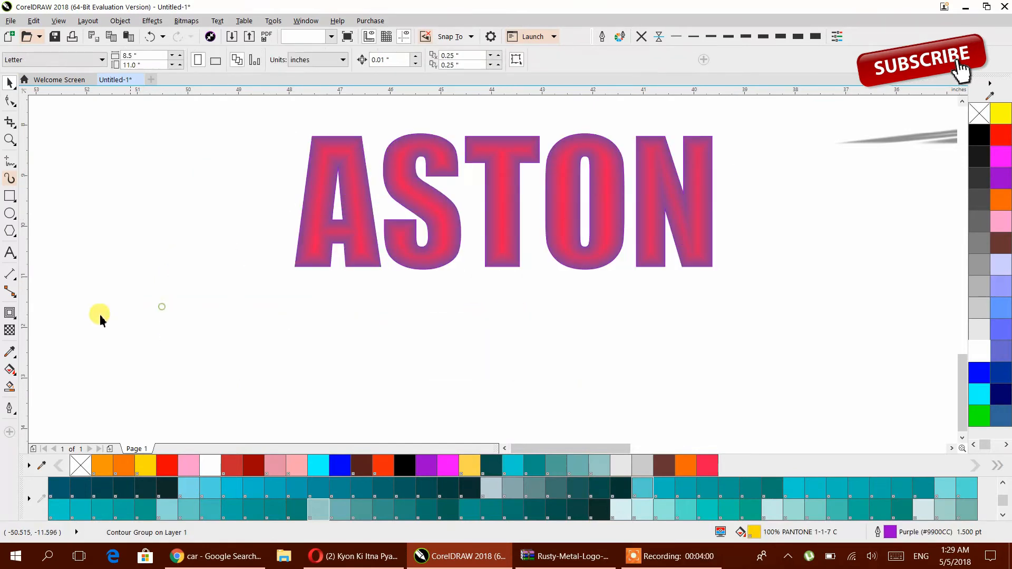
Switch the input language to Urdu (Pakistan), add the text اردو below the ASTON text and select it as an object.
click(9, 252)
click(517, 347)
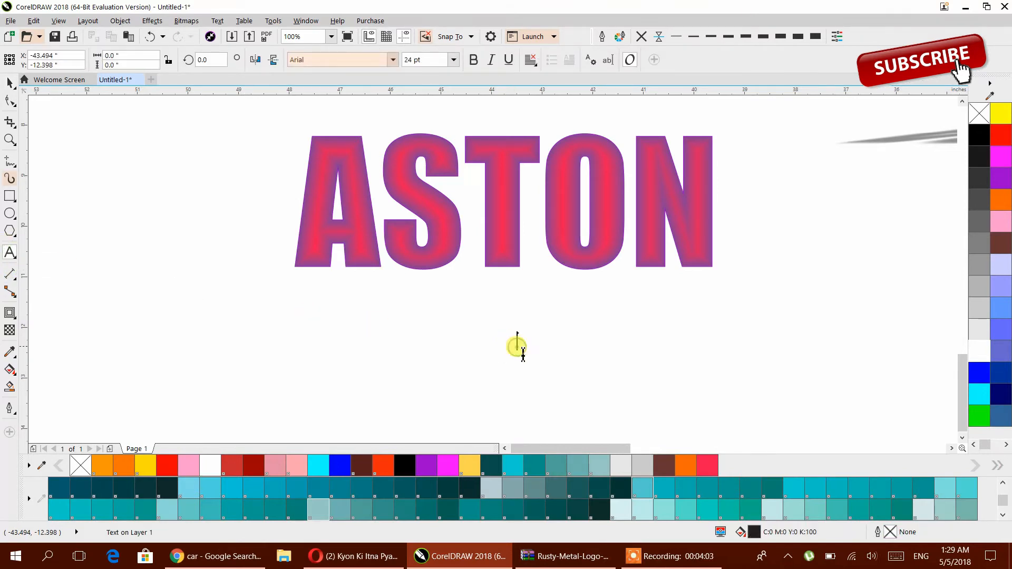
click(921, 556)
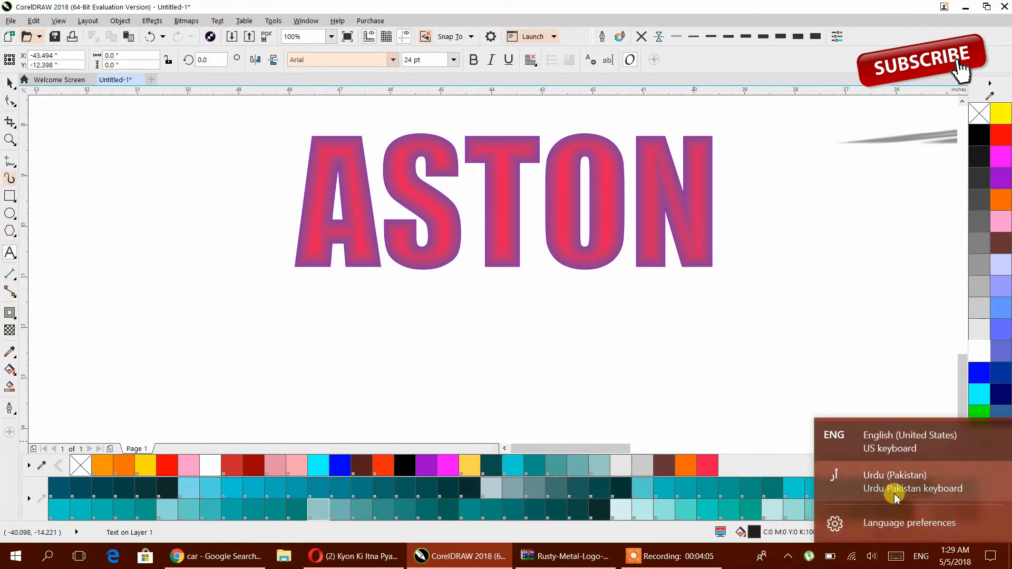
click(895, 497)
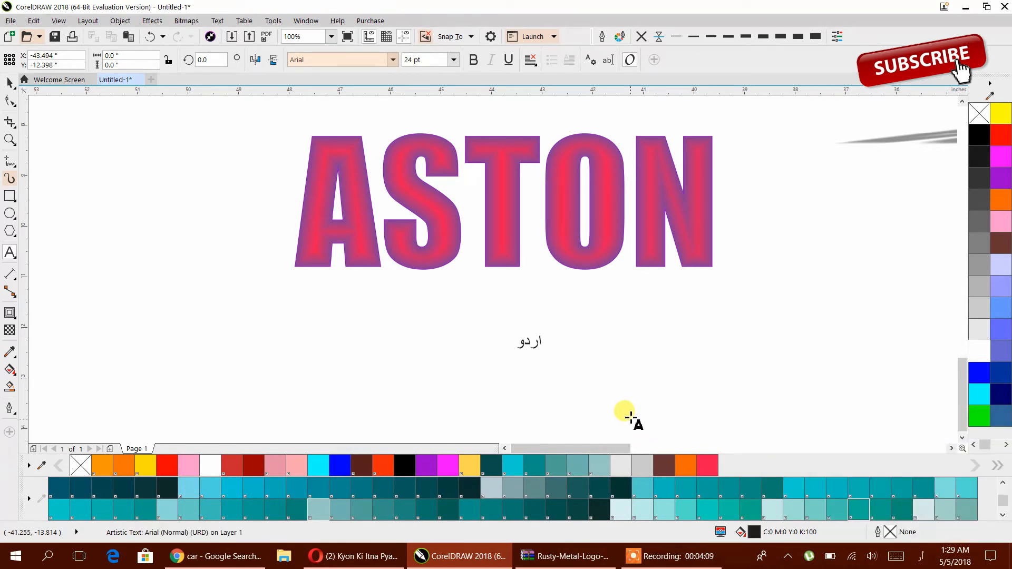
click(10, 84)
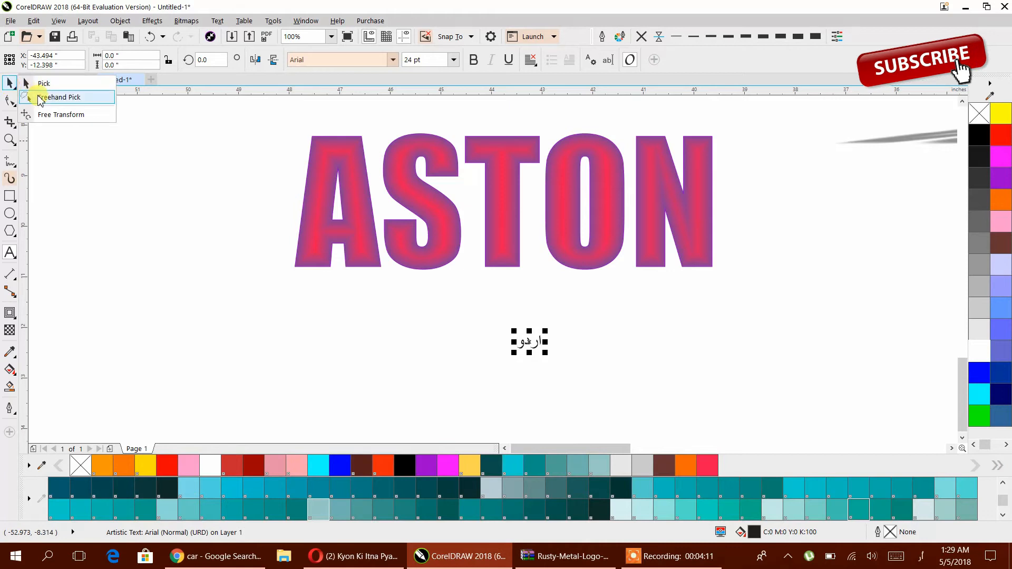
click(38, 84)
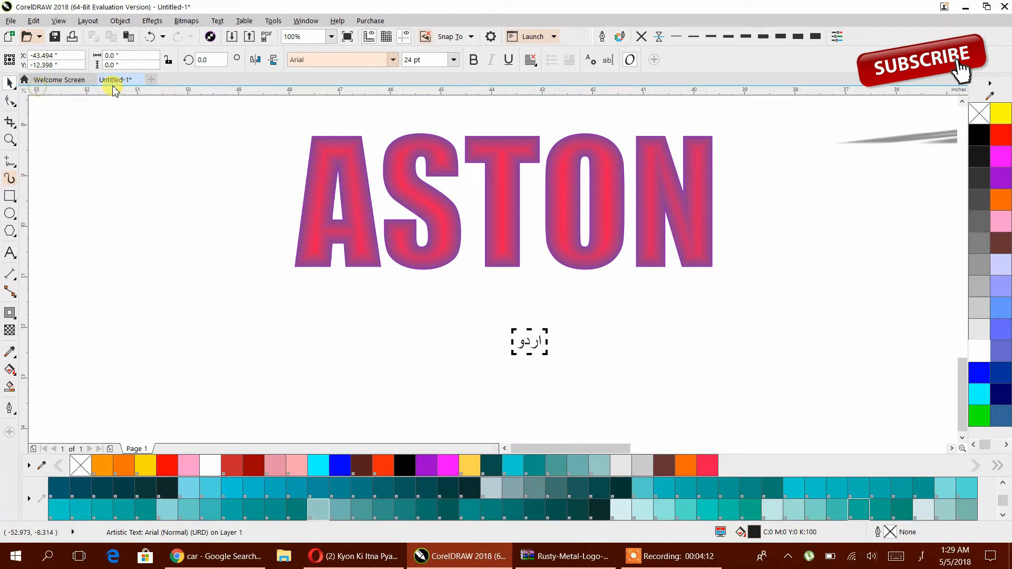
Browse an enlarged list of fonts for a typeface that supports the Urdu text.
click(394, 60)
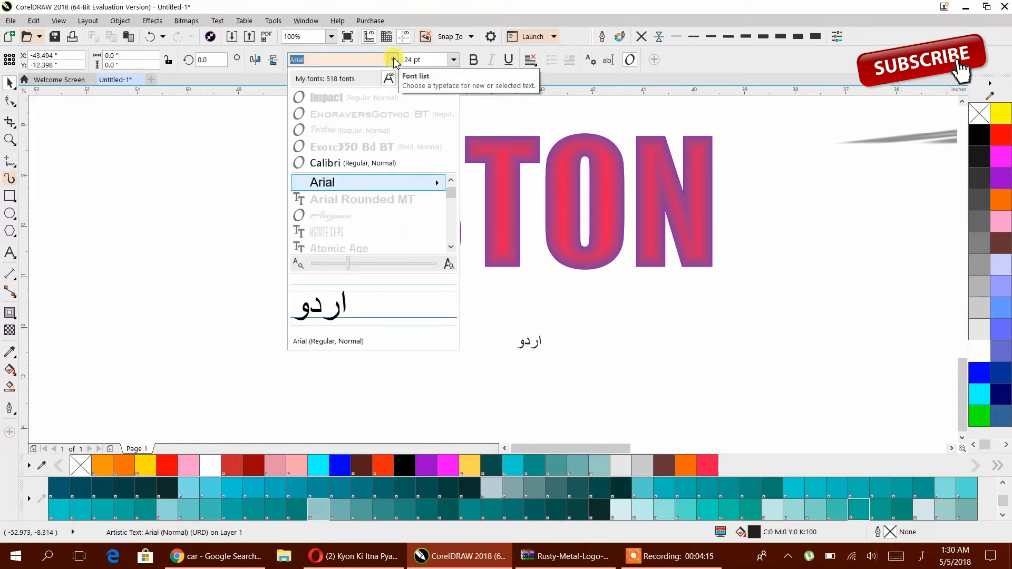
scroll(411, 197, down, 5)
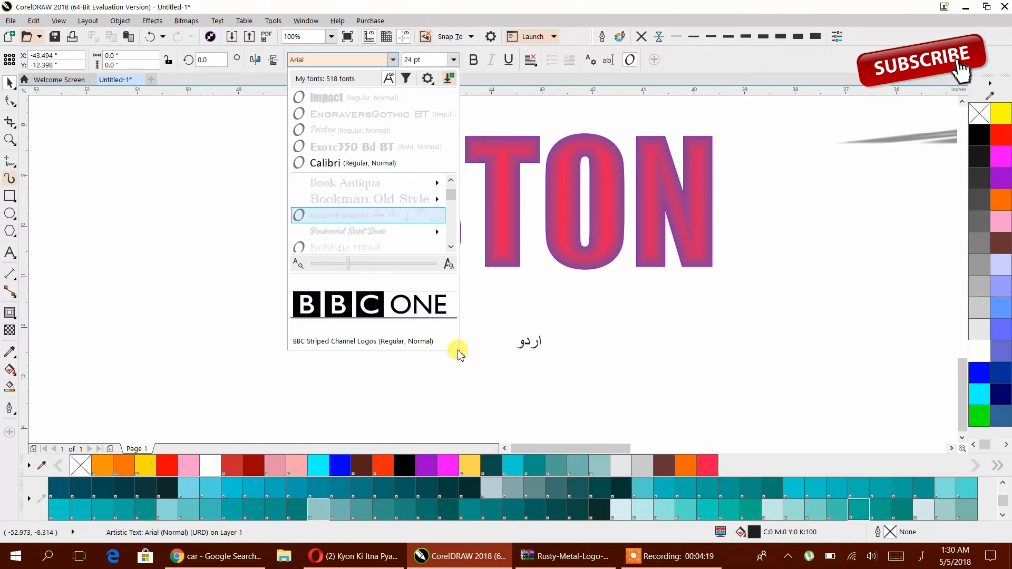
scroll(457, 350, down, 3)
drag(459, 282, 512, 281)
drag(436, 348, 425, 416)
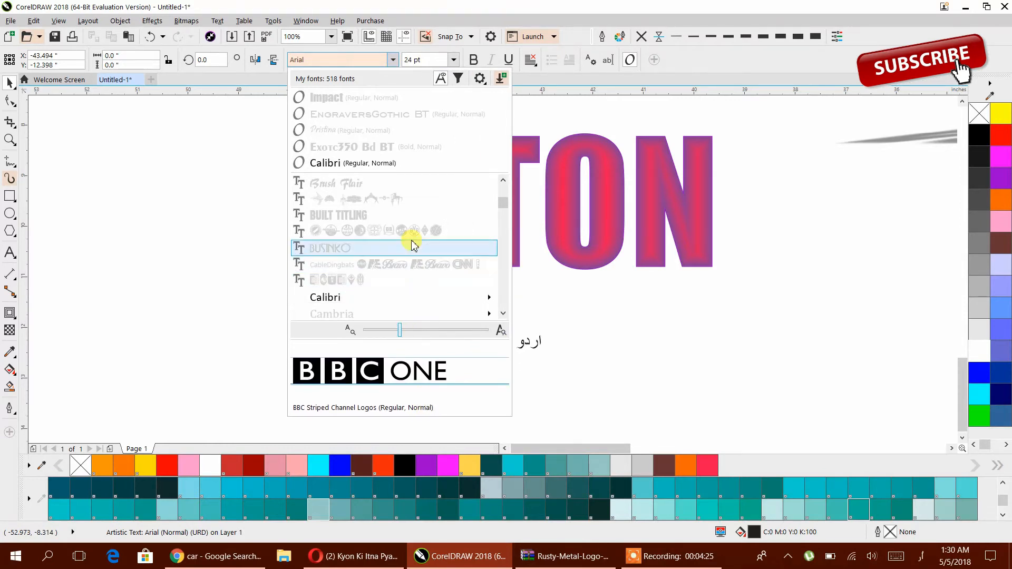
scroll(413, 245, down, 2)
scroll(410, 240, down, 4)
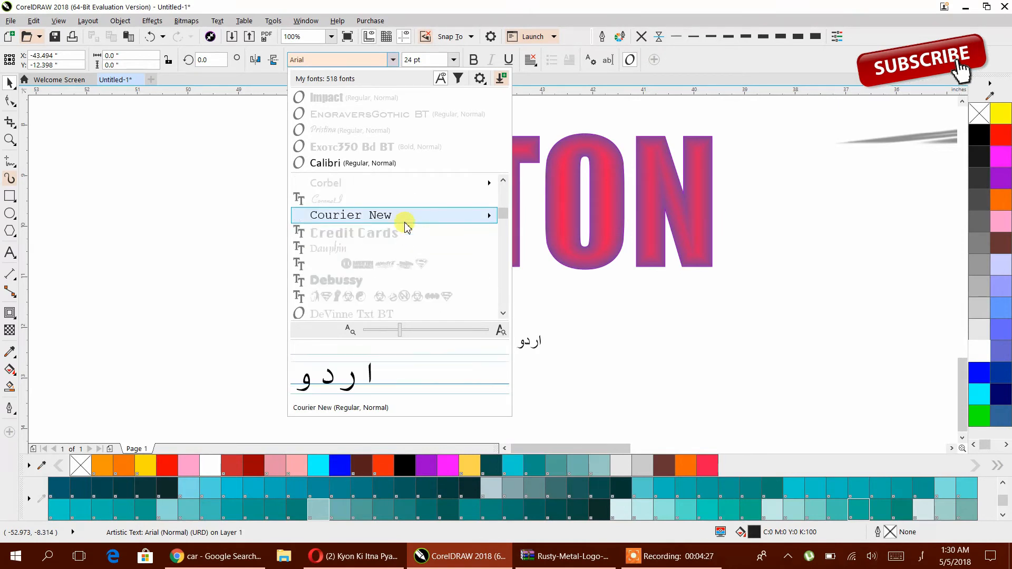
scroll(406, 223, down, 6)
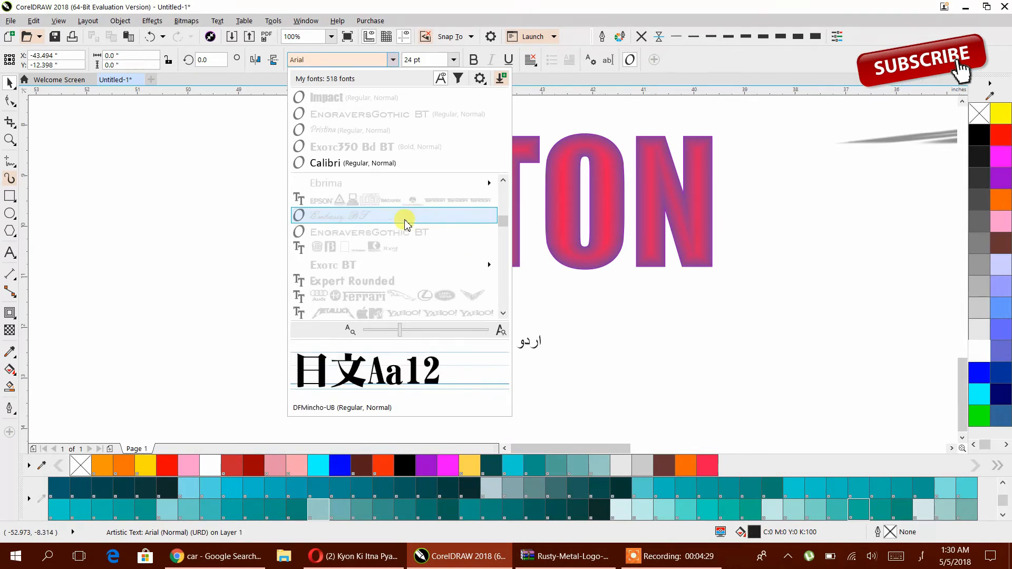
scroll(406, 222, down, 4)
scroll(406, 223, down, 8)
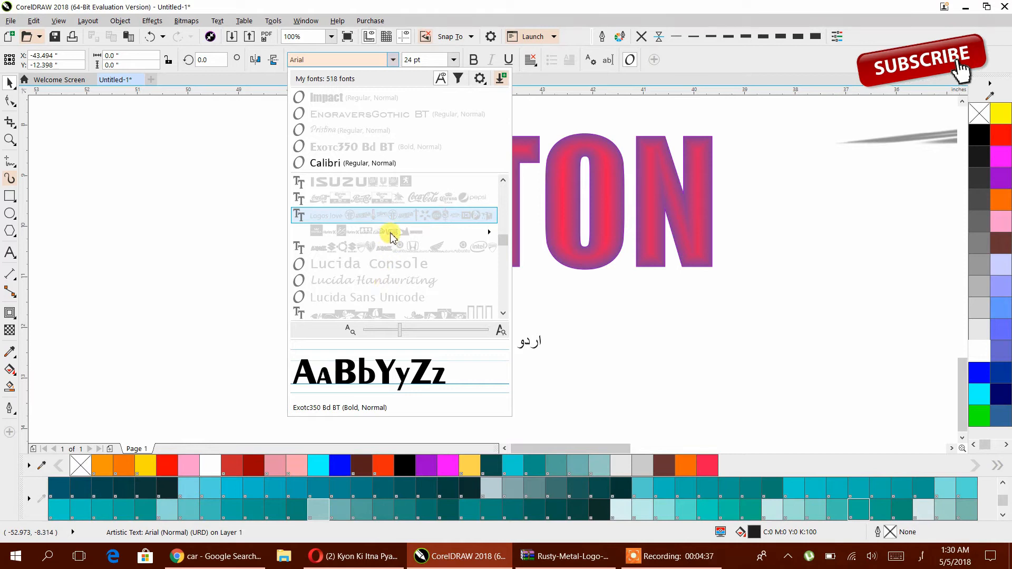
scroll(391, 237, down, 3)
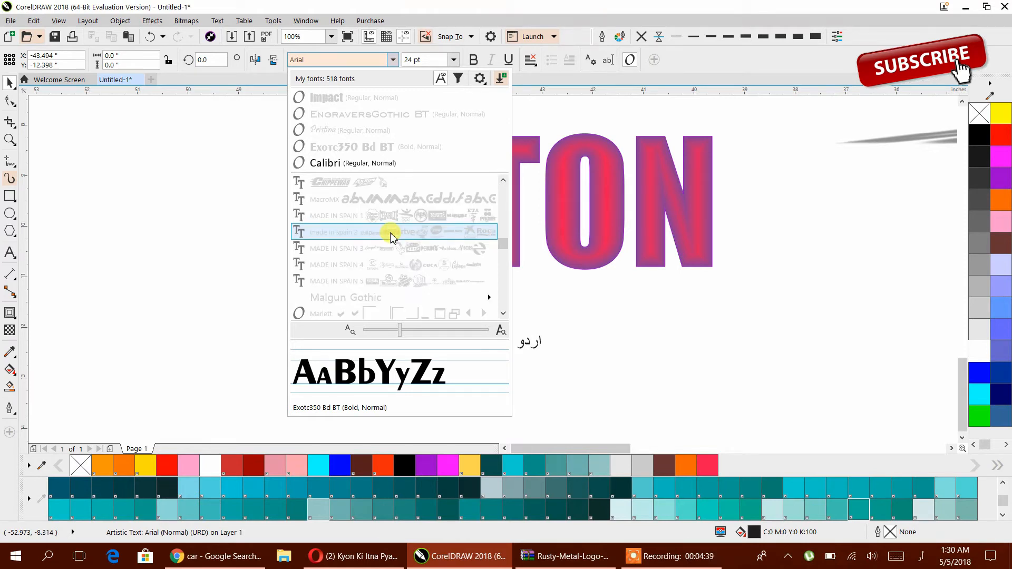
scroll(283, 224, down, 3)
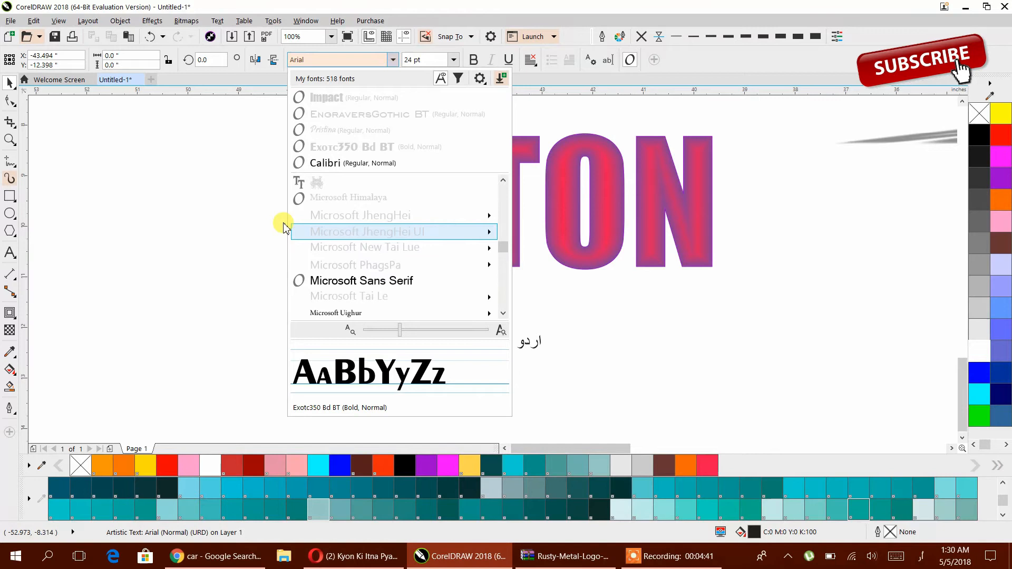
scroll(396, 270, down, 2)
scroll(395, 270, down, 1)
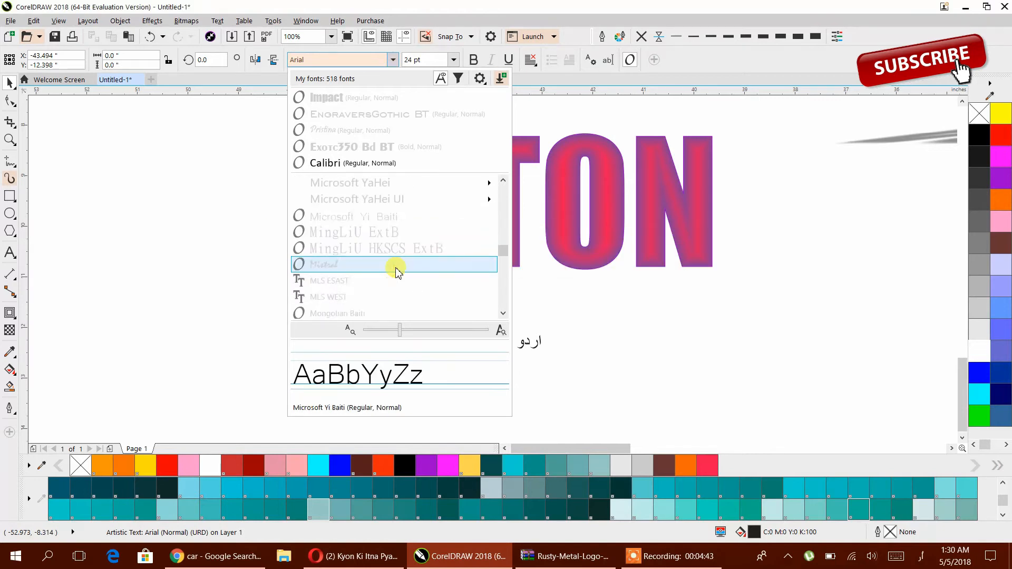
scroll(395, 270, down, 2)
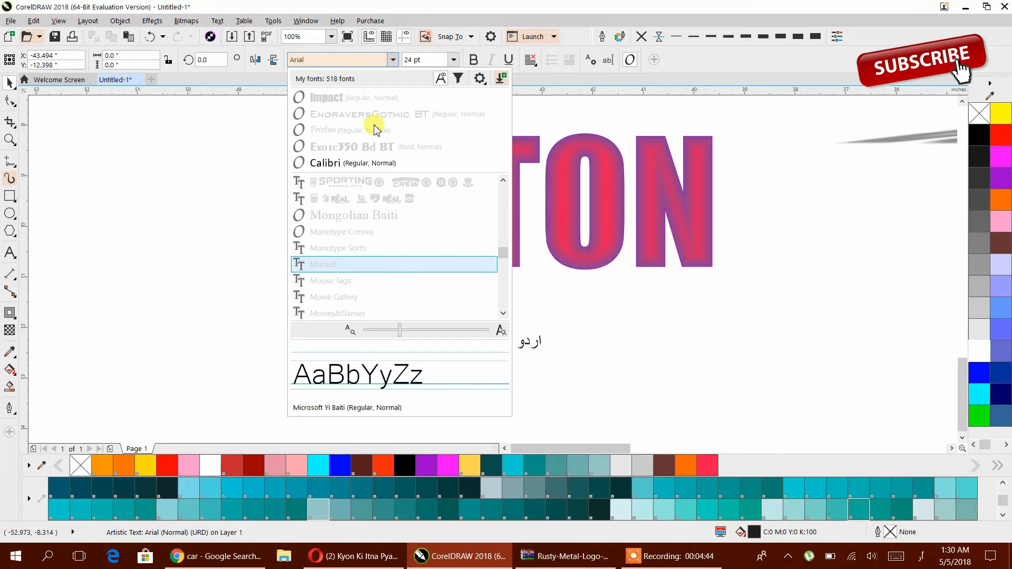
Search the fonts for "jam" and set the Urdu text in Jameel Noori Nastaleeq.
click(339, 60)
text(جام)
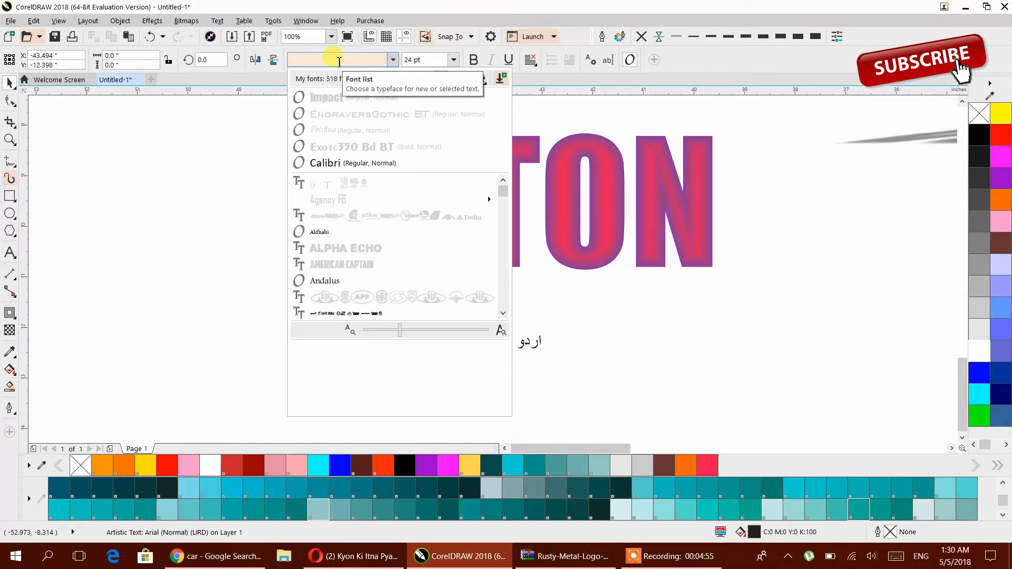
text(jam)
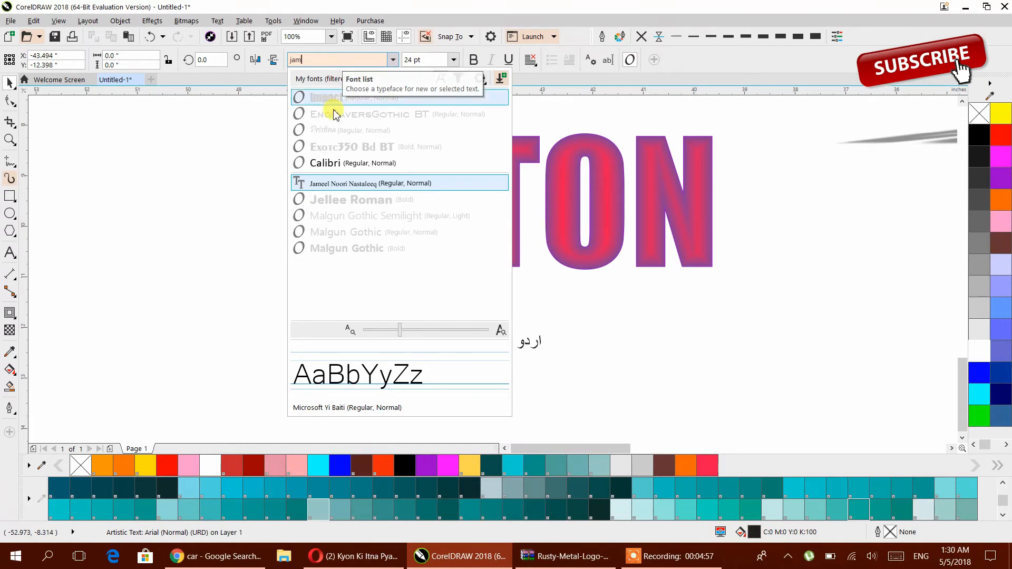
click(360, 183)
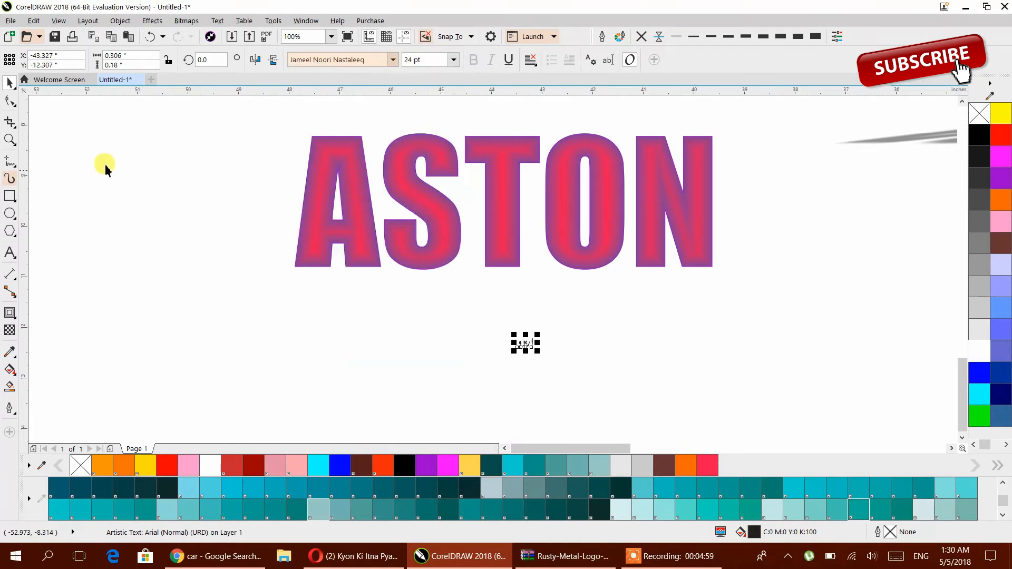
Scale the Urdu text اردو up to about 528 pt below the contoured ASTON text.
drag(540, 359, 655, 413)
drag(641, 363, 563, 295)
drag(571, 348, 638, 394)
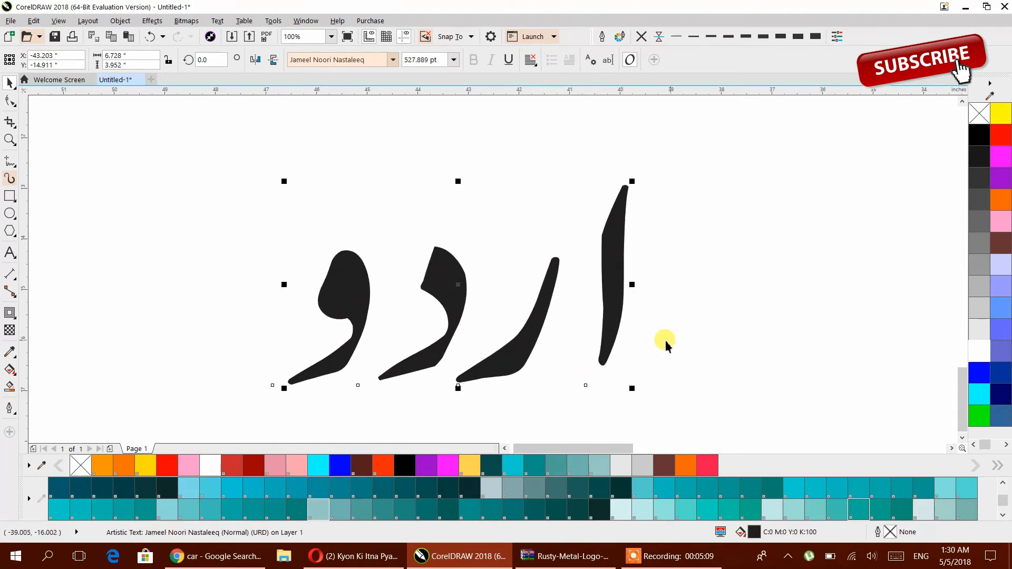
Fill the enlarged Urdu text with the pinkish red C0 M100 Y59 K0.
double_click(433, 273)
key(ctrl+a)
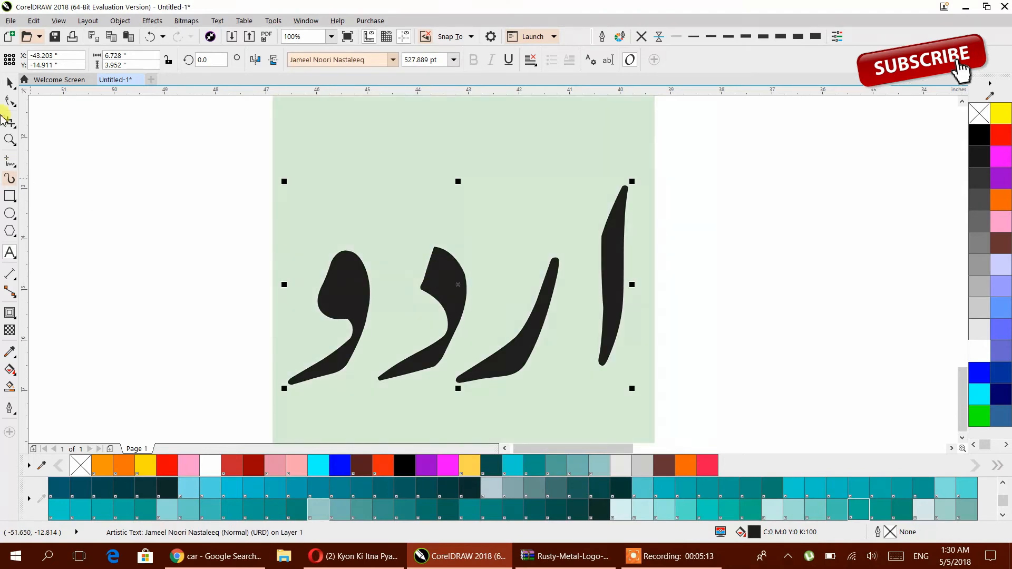
click(9, 86)
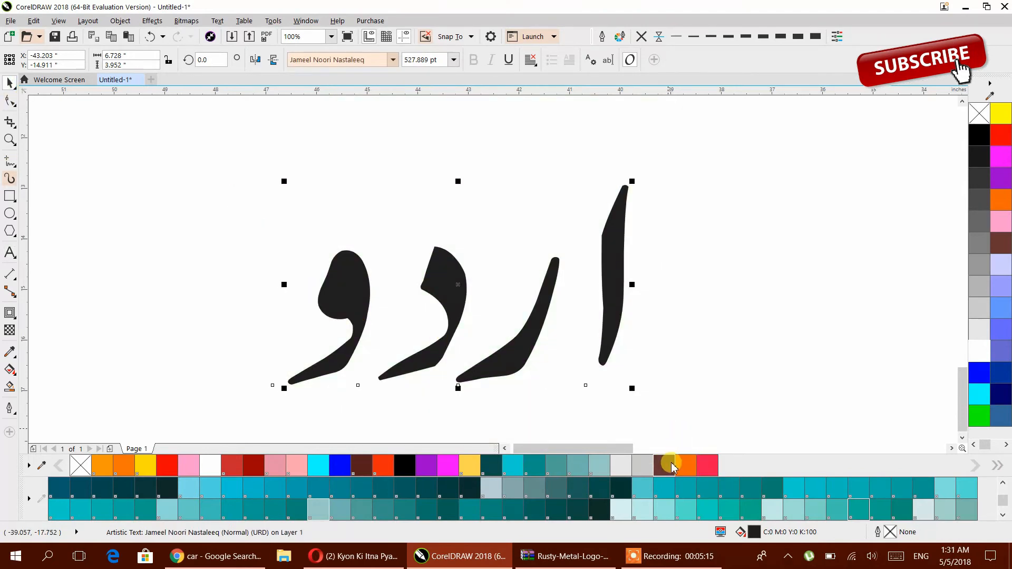
click(707, 467)
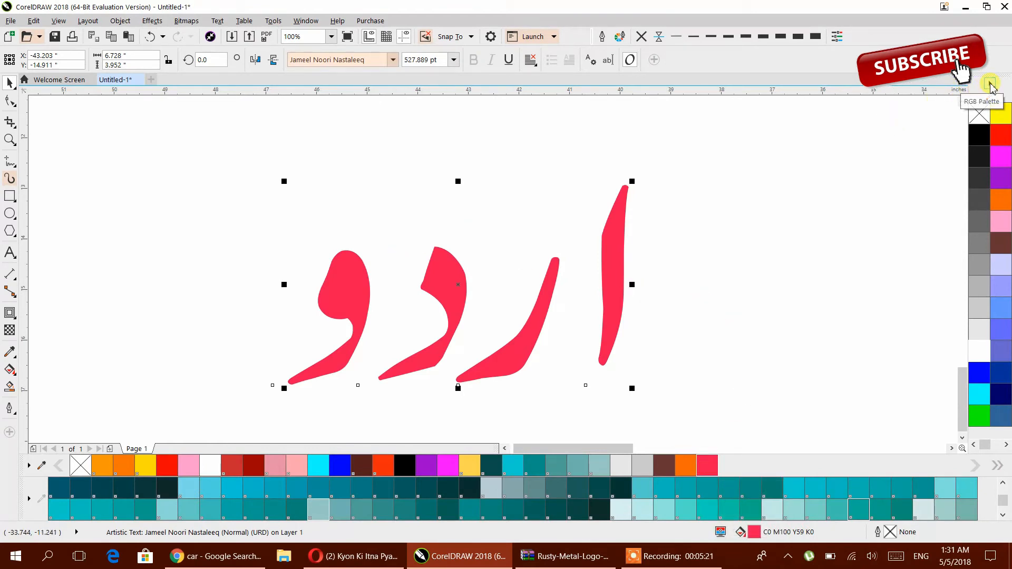
Apply an inside contour to the Urdu text with 14 steps and a 0.034 inch offset.
click(11, 319)
click(68, 324)
mouse_move(340, 304)
mouse_down()
mouse_move(335, 290)
mouse_move(343, 304)
mouse_up()
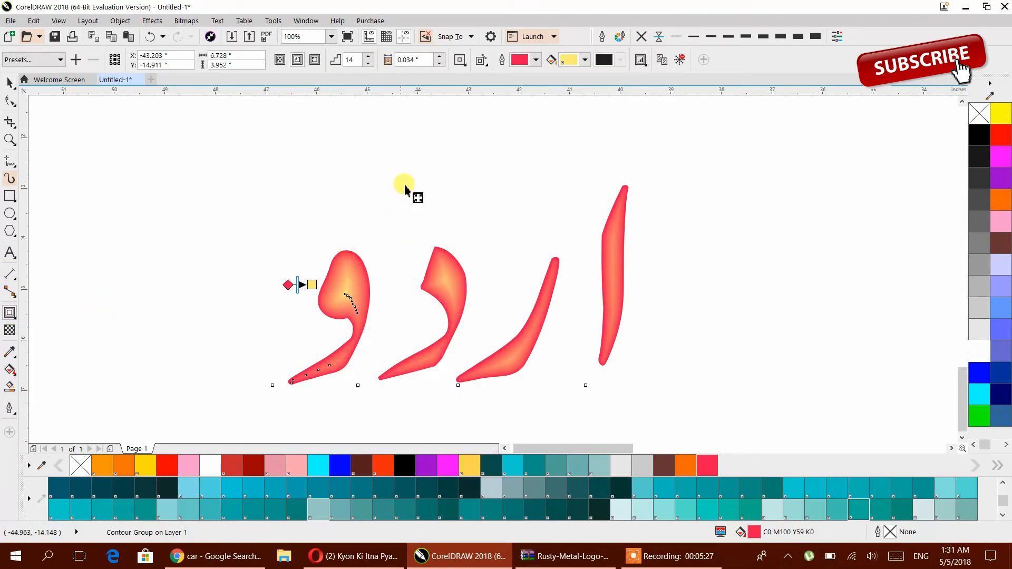
Set the contour's fill color to RGB red 255, 0, 0 using the color model view.
click(583, 60)
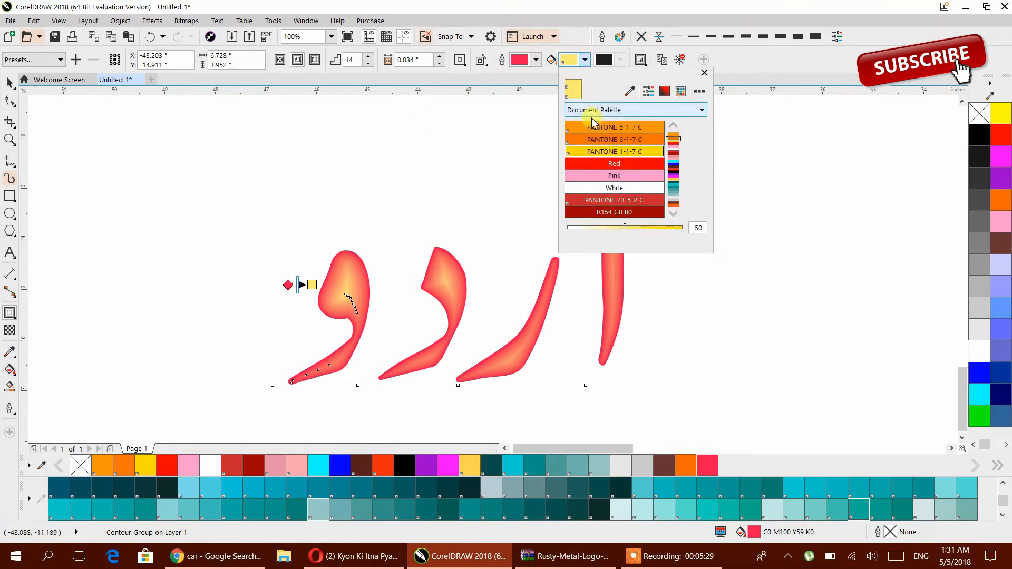
click(627, 112)
click(647, 117)
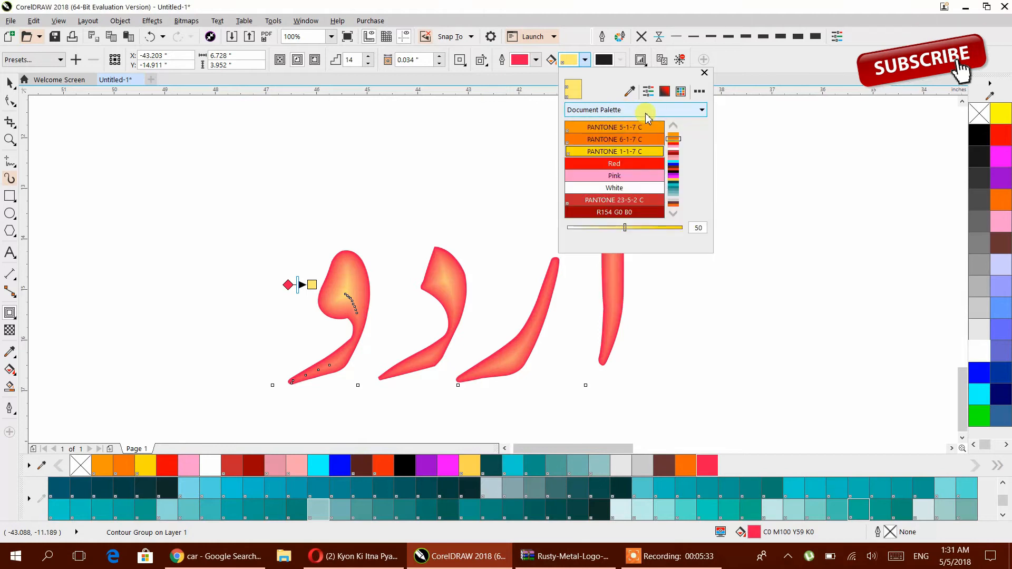
click(664, 92)
click(611, 109)
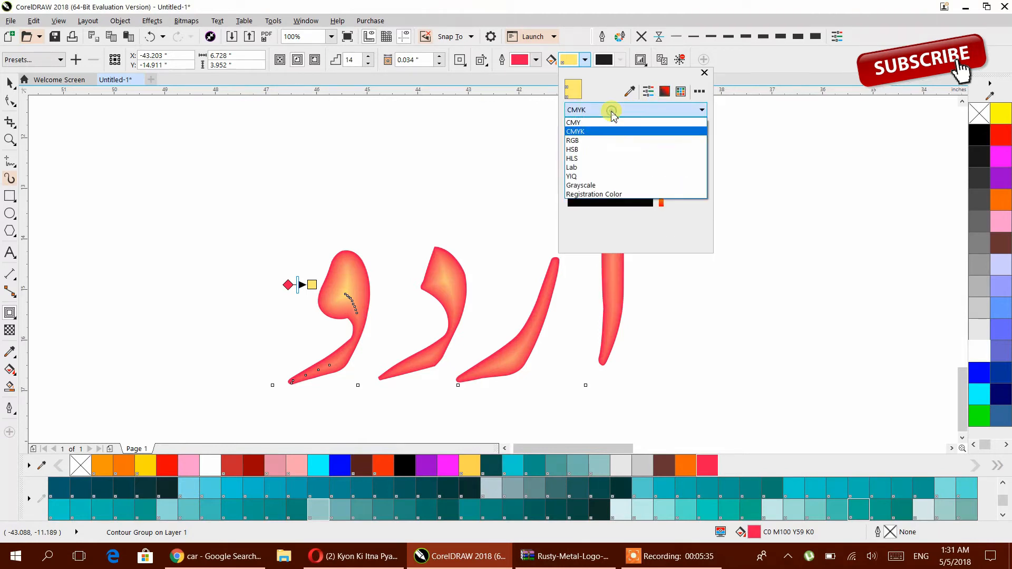
click(573, 141)
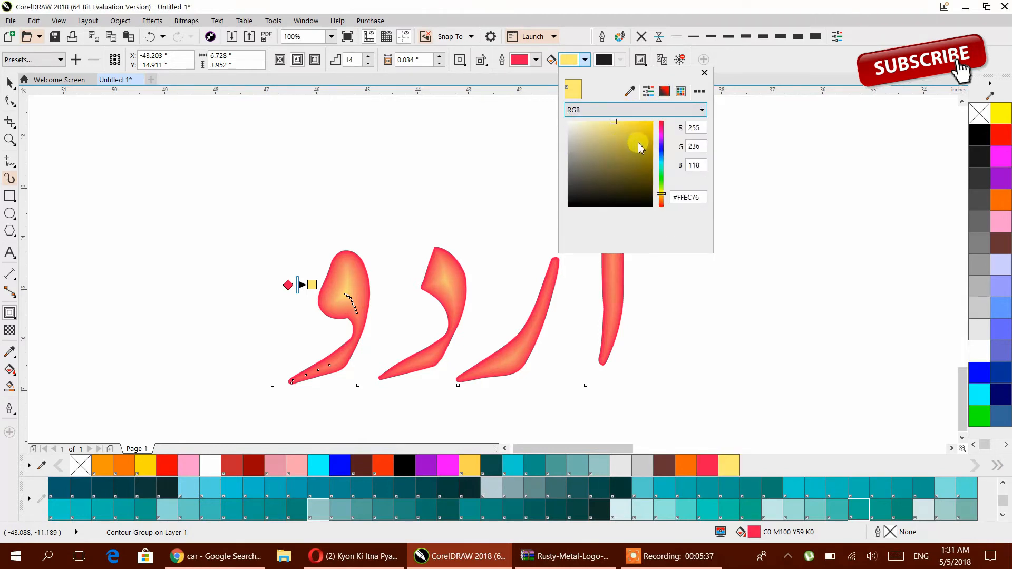
click(662, 127)
drag(666, 126, 652, 119)
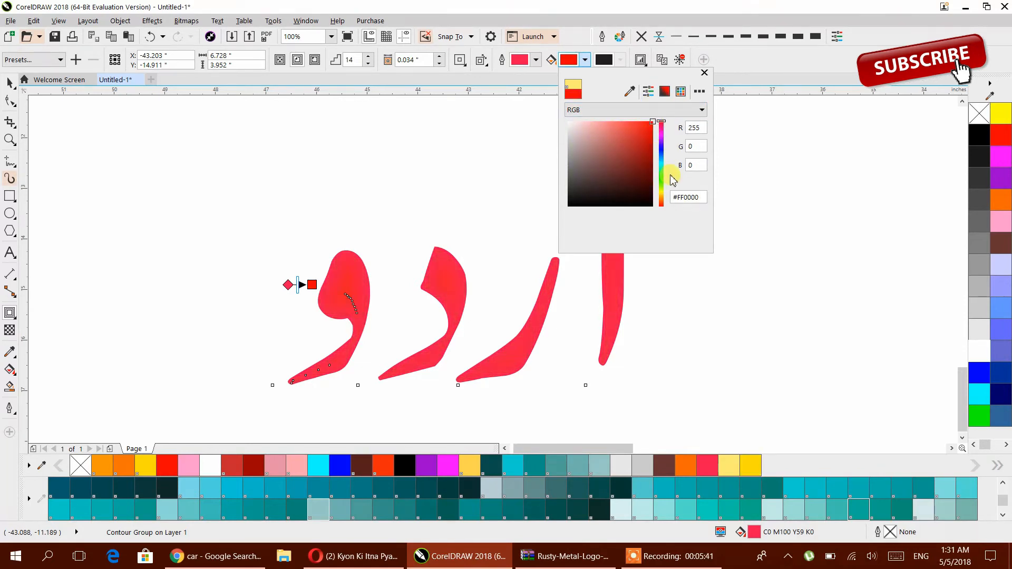
Set the contour's outline color to black and fill the Urdu text with black.
click(528, 61)
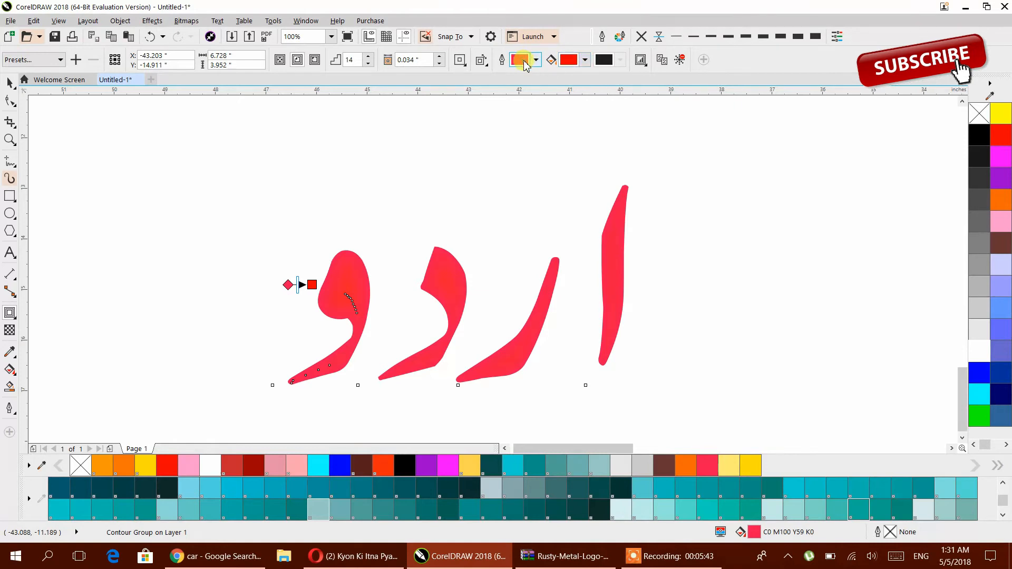
click(525, 63)
drag(537, 182, 505, 223)
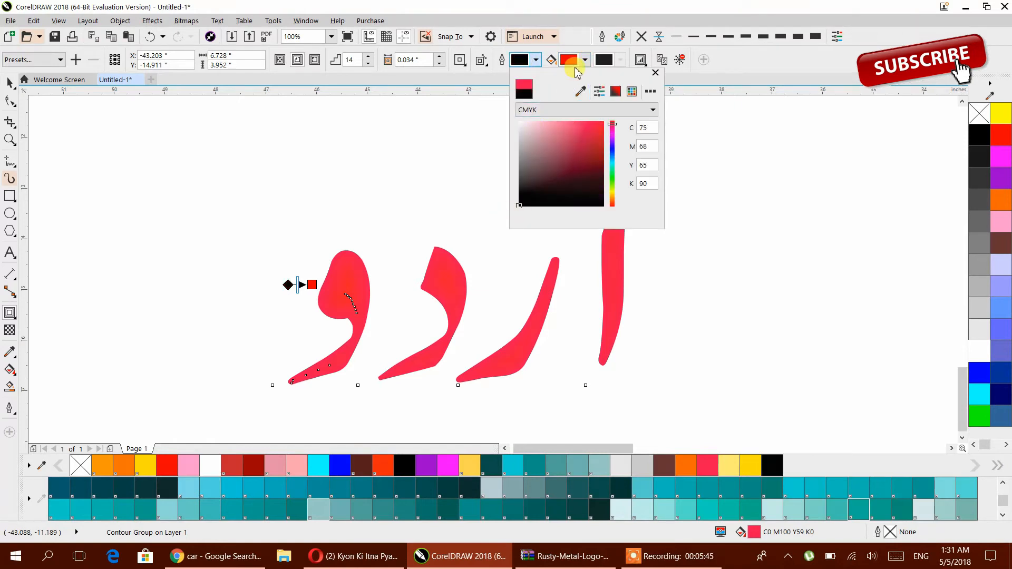
click(571, 62)
click(570, 62)
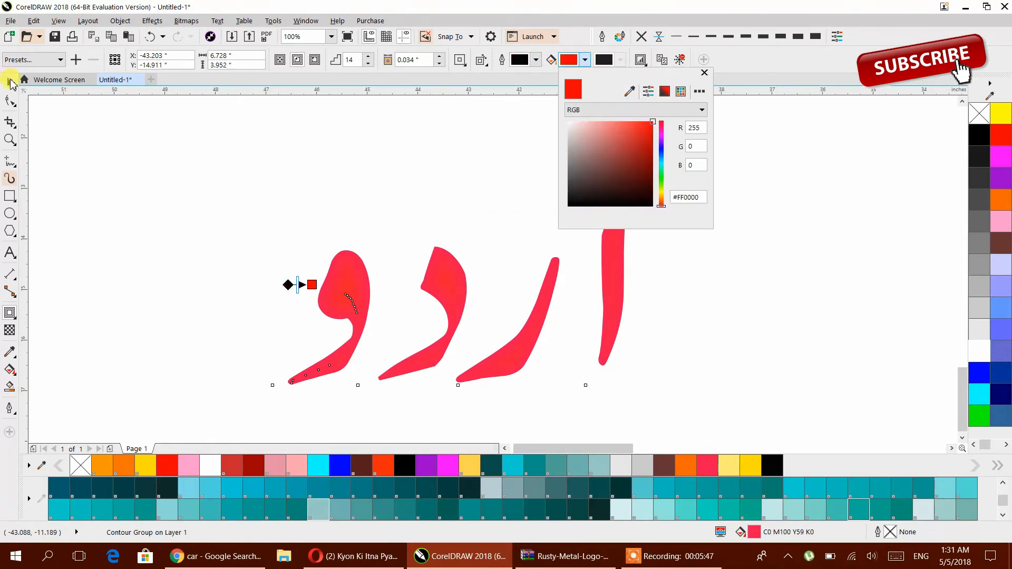
click(10, 84)
click(973, 135)
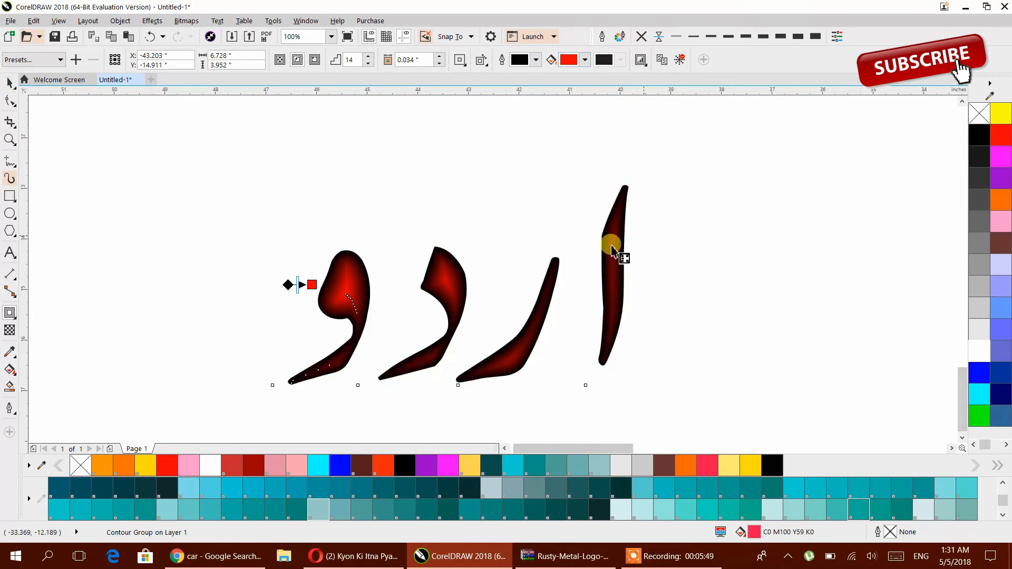
click(12, 83)
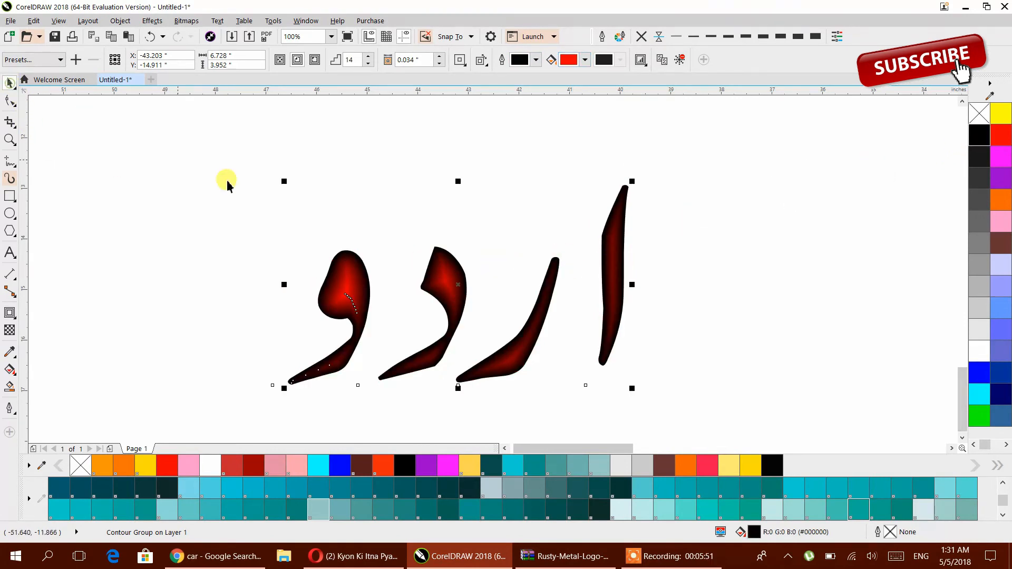
Duplicate the contoured Urdu text into the empty space to its left.
scroll(469, 220, down, 2)
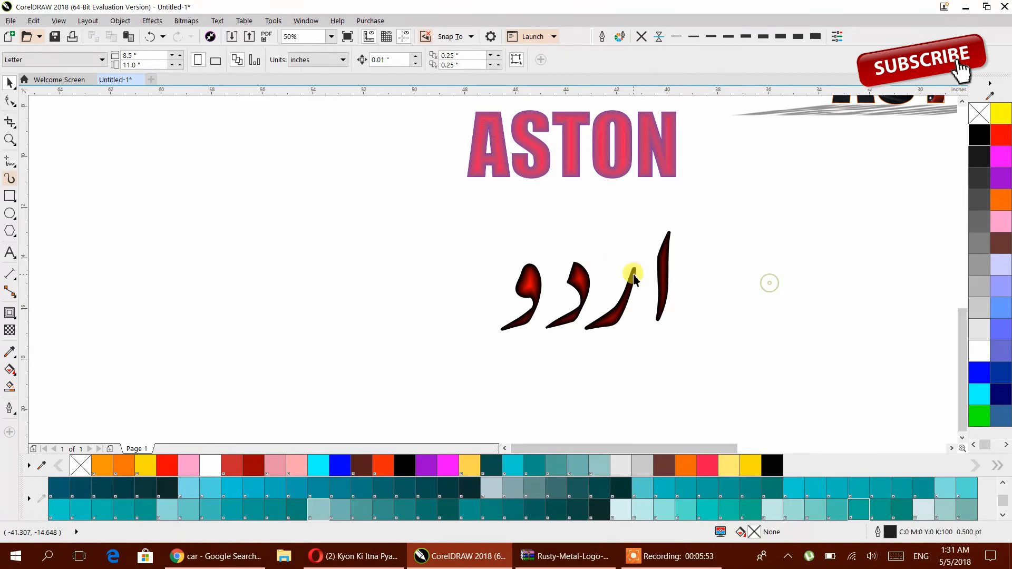
drag(659, 284, 368, 282)
drag(400, 290, 580, 273)
drag(518, 285, 481, 294)
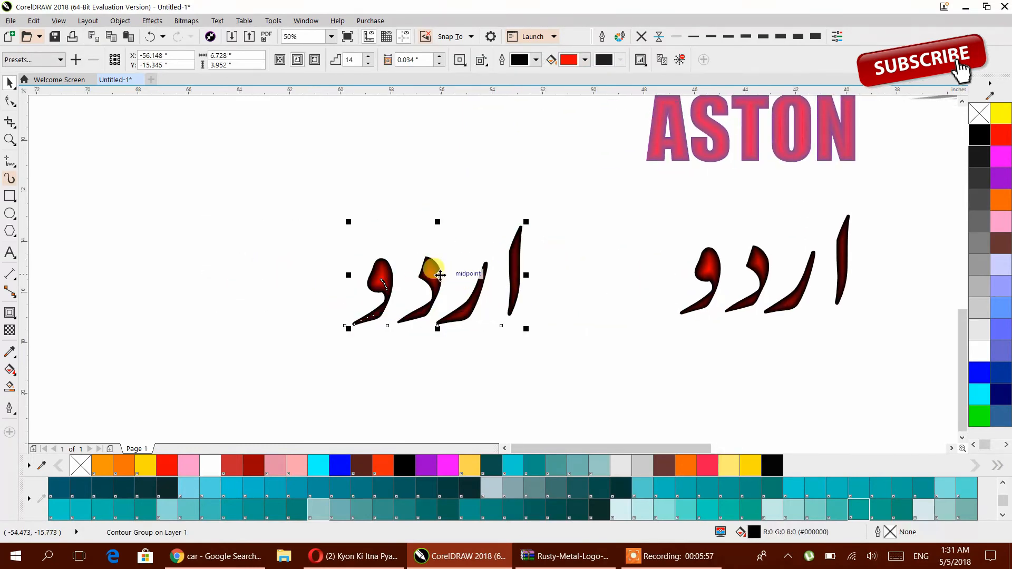
Clear the contour from the duplicated Urdu text.
click(9, 84)
click(7, 196)
click(10, 253)
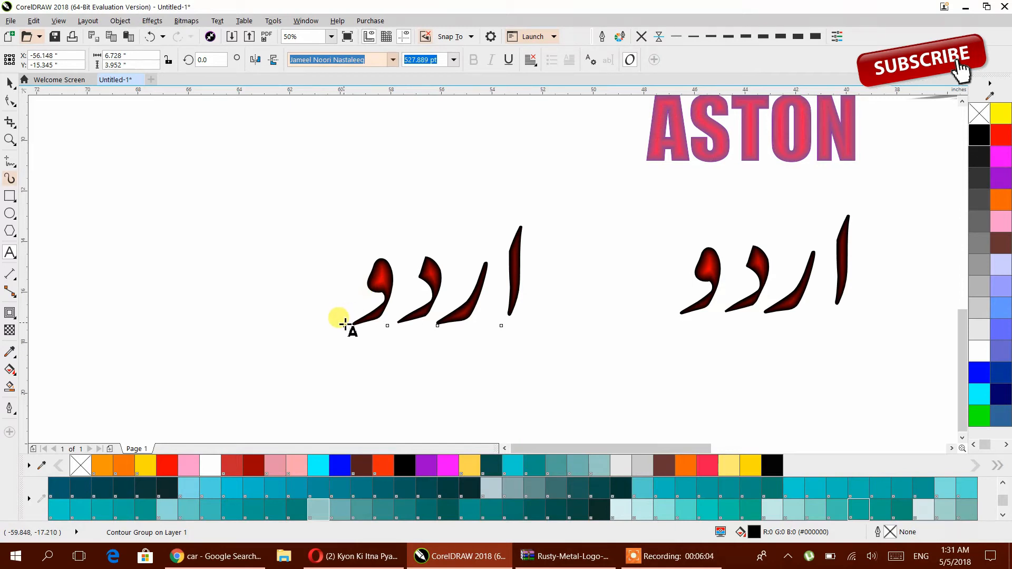
click(9, 83)
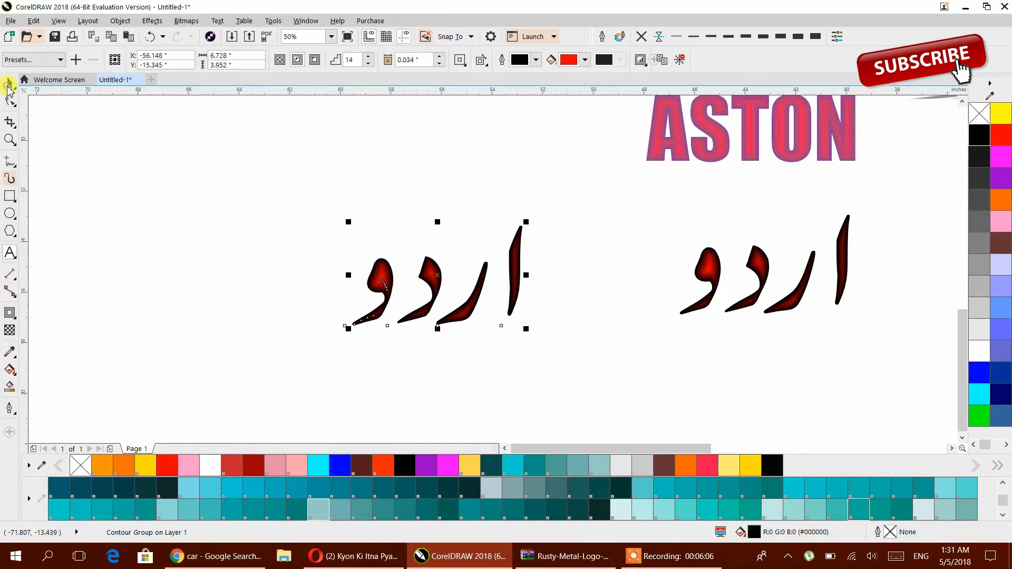
click(680, 60)
Replace the duplicate's wording with محمد using Urdu input, in Jameel Noori Nastaleeq.
click(9, 253)
click(410, 281)
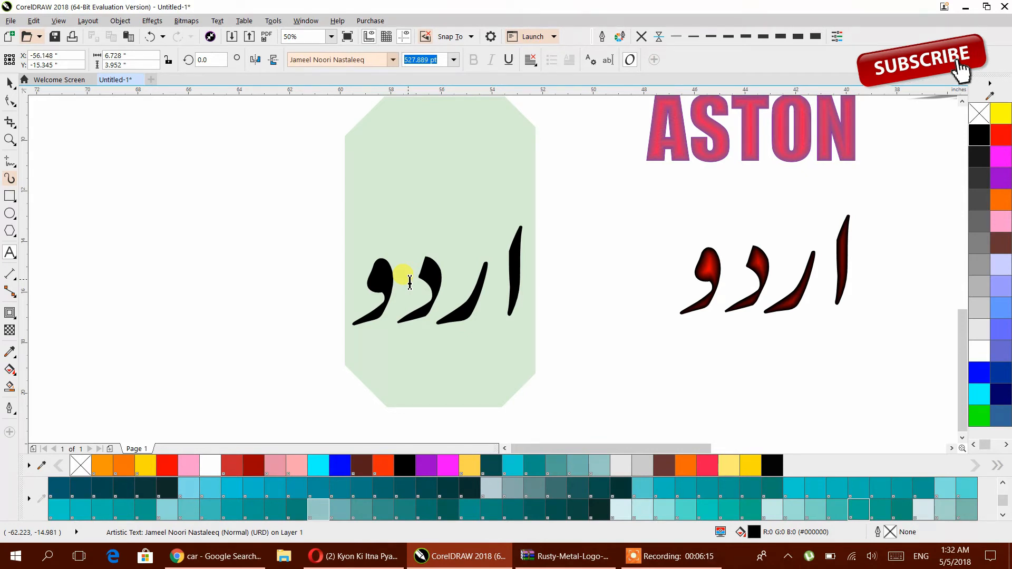
text(mH)
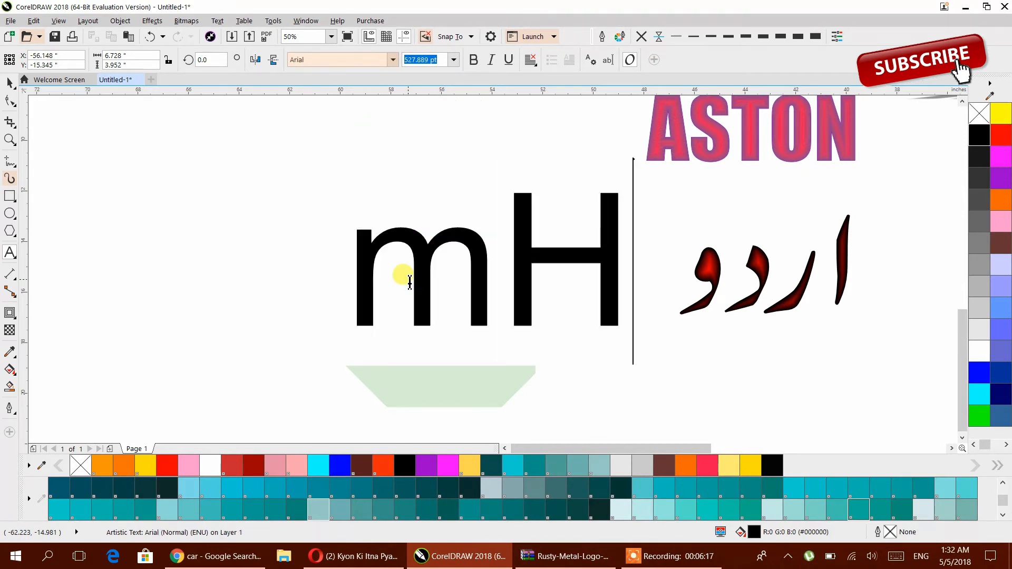
key(BackSpace)
key(BackSpace)
key(alt+shift)
text(مئ)
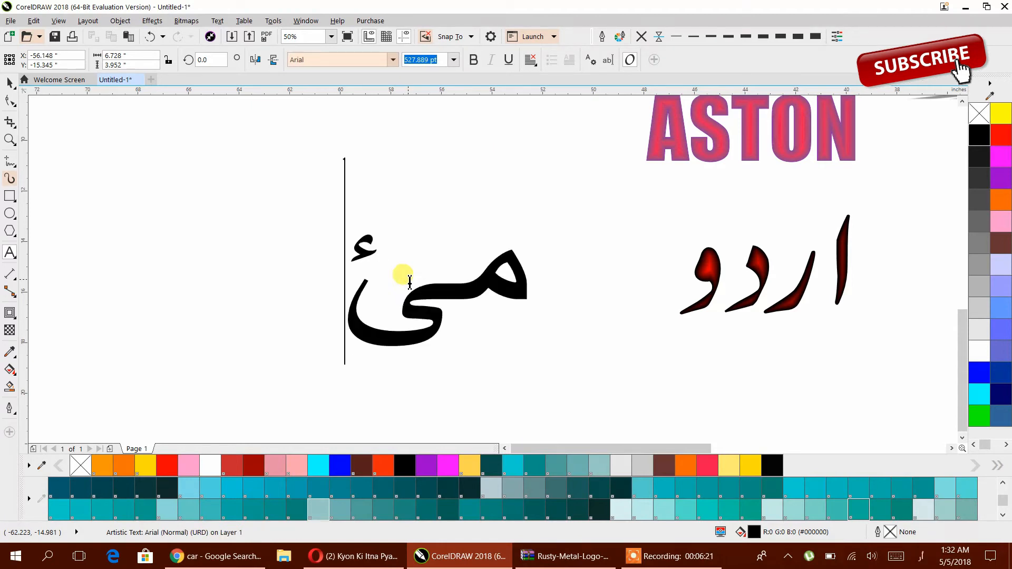
key(BackSpace)
text(حمد)
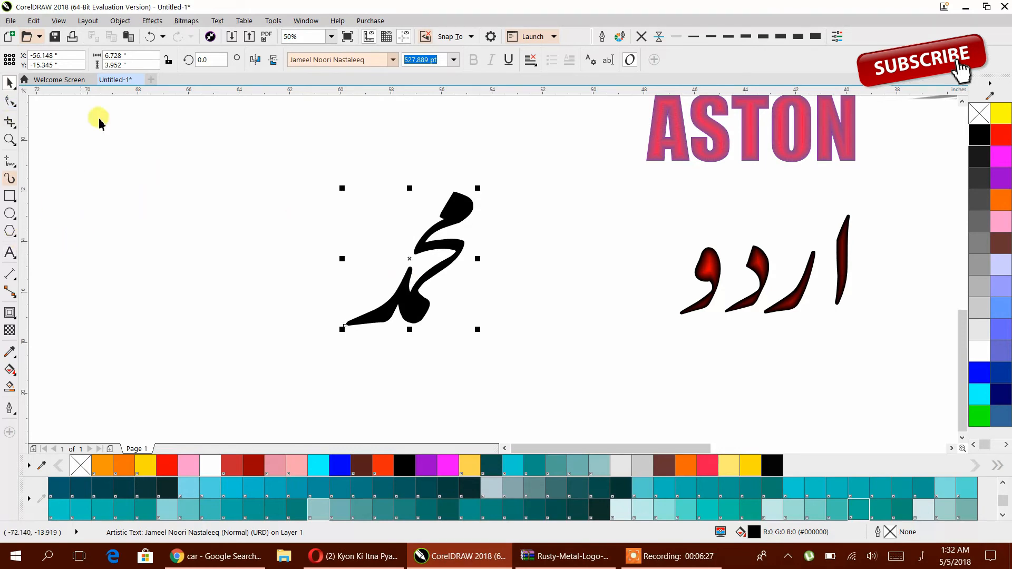
Apply an inside contour to the محمد text with 10 steps and a 0.055 inch offset.
click(9, 319)
drag(405, 294, 410, 324)
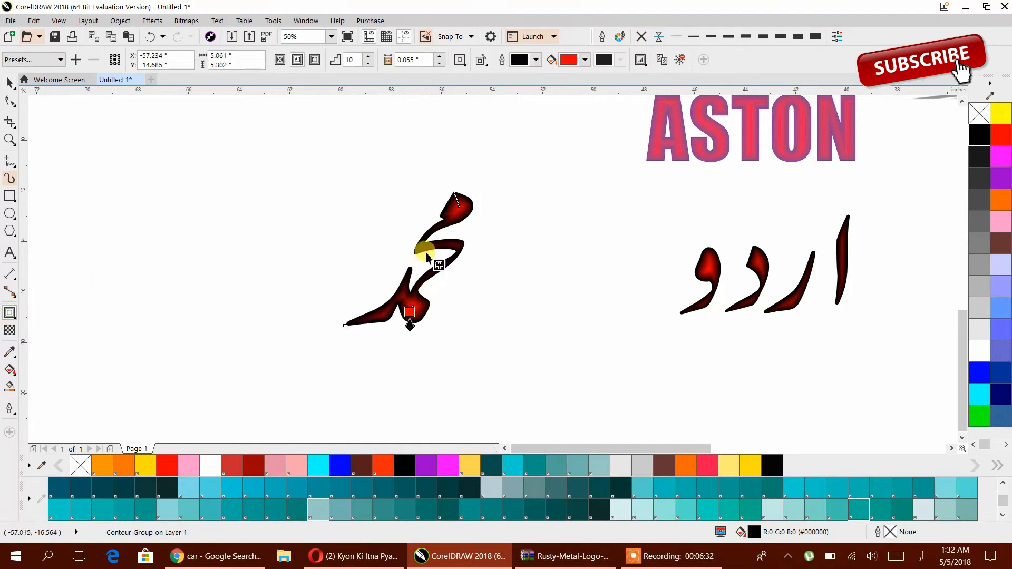
click(8, 86)
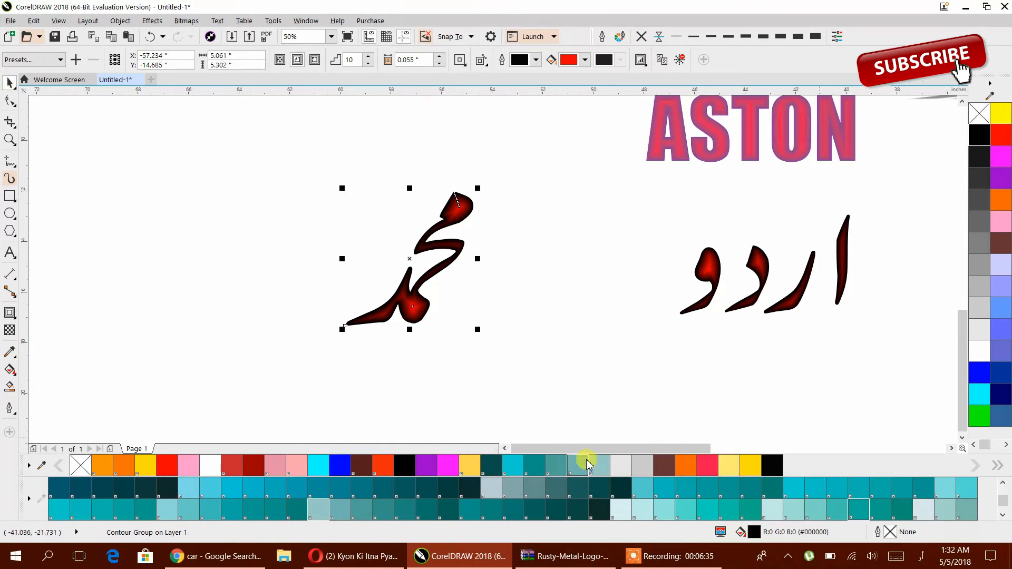
Fill the محمد text with green and set its contour fill color to RGB 0, 255, 0.
click(979, 416)
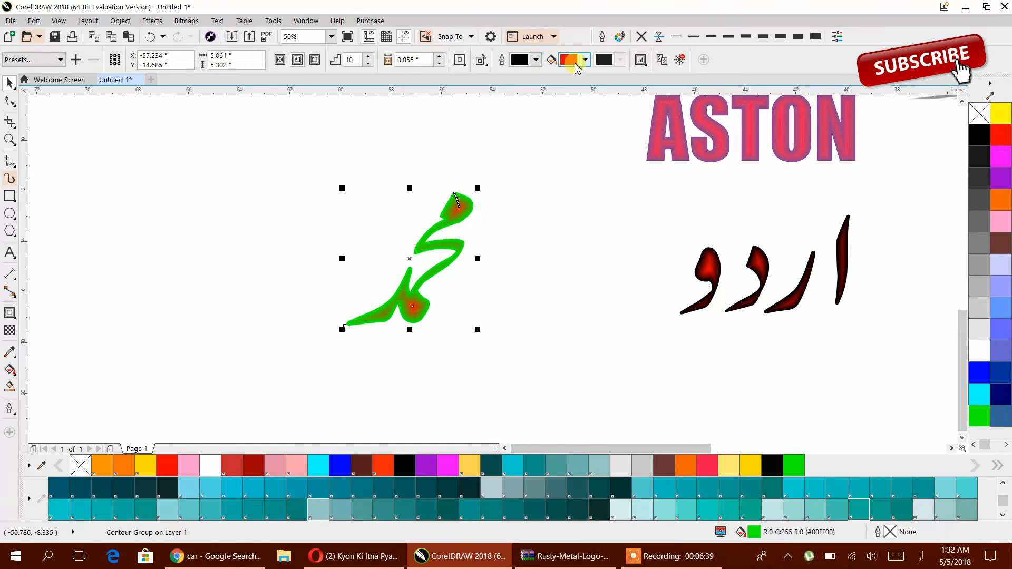
click(584, 60)
drag(662, 168, 663, 181)
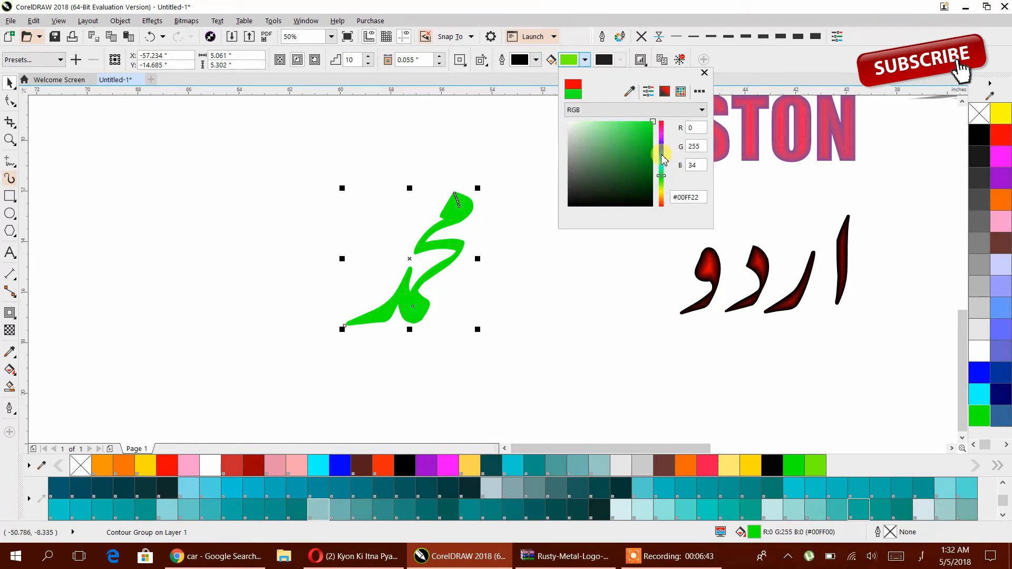
click(648, 130)
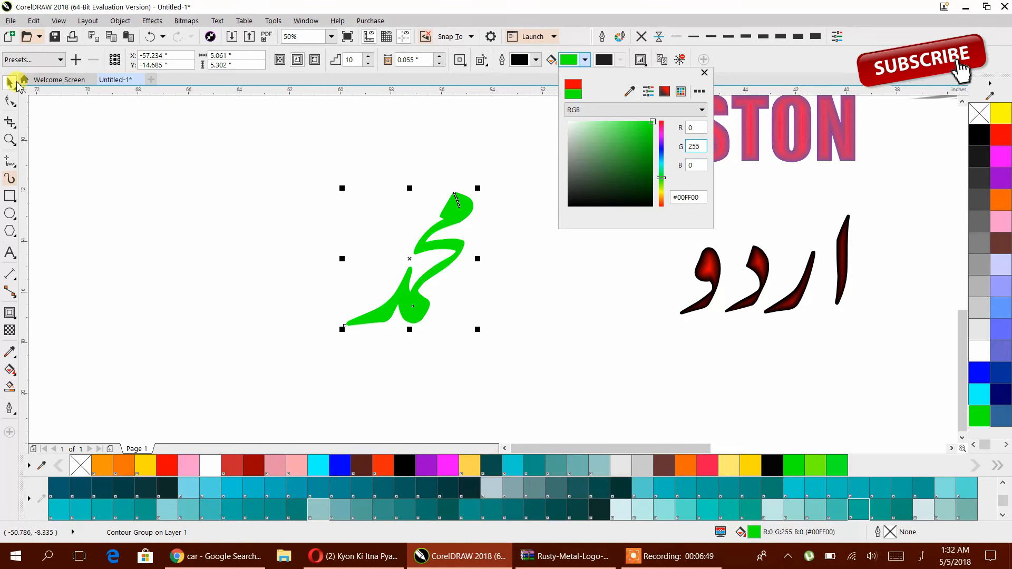
Change the محمد text's fill to the darker green shade #009A3D.
click(16, 82)
click(489, 323)
click(424, 314)
click(987, 415)
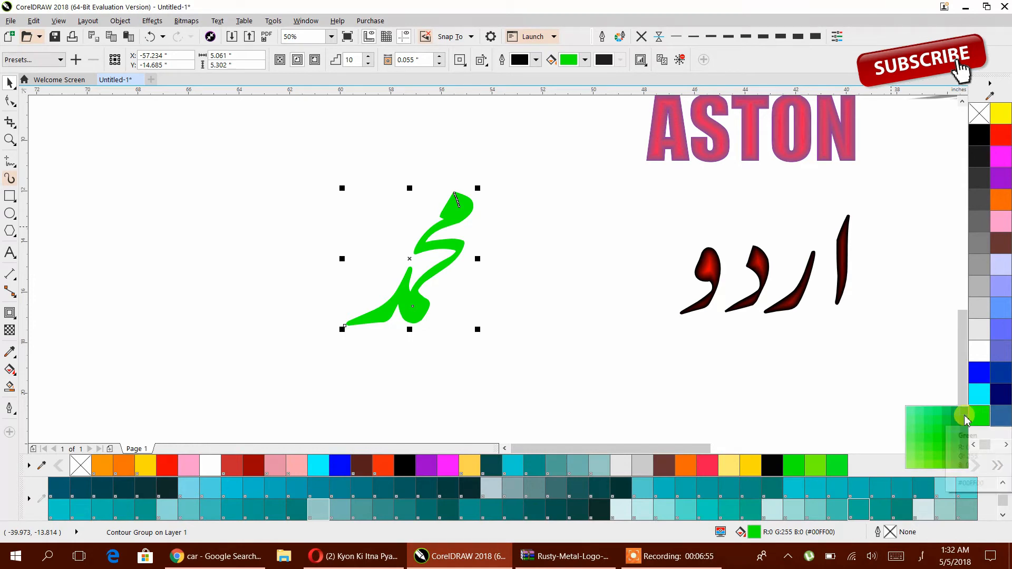
click(967, 416)
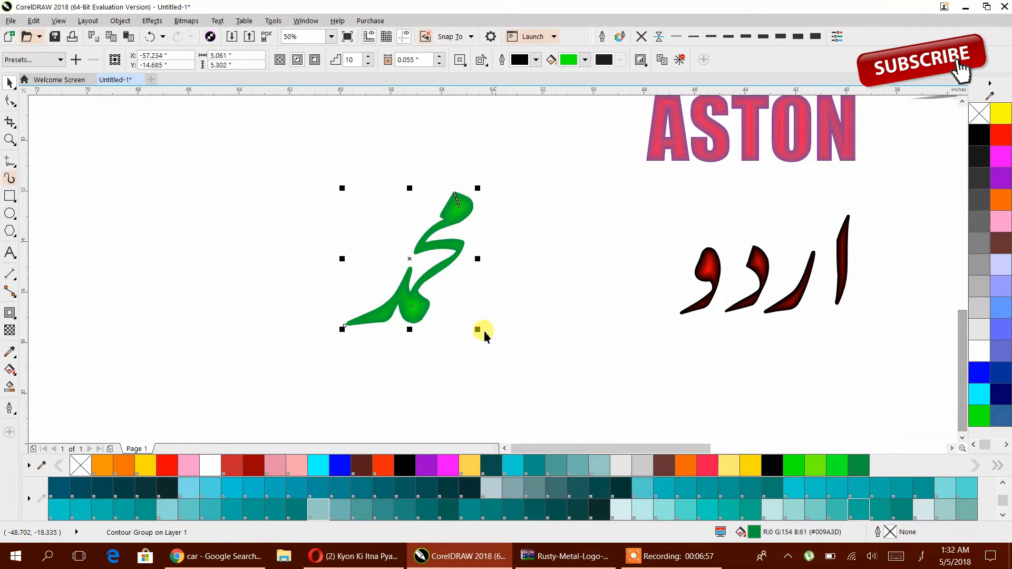
Move the green محمد text to the right of the اردو text, under the image-filled ASTON text.
click(364, 222)
scroll(479, 249, down, 2)
drag(477, 256, 606, 262)
drag(675, 285, 501, 334)
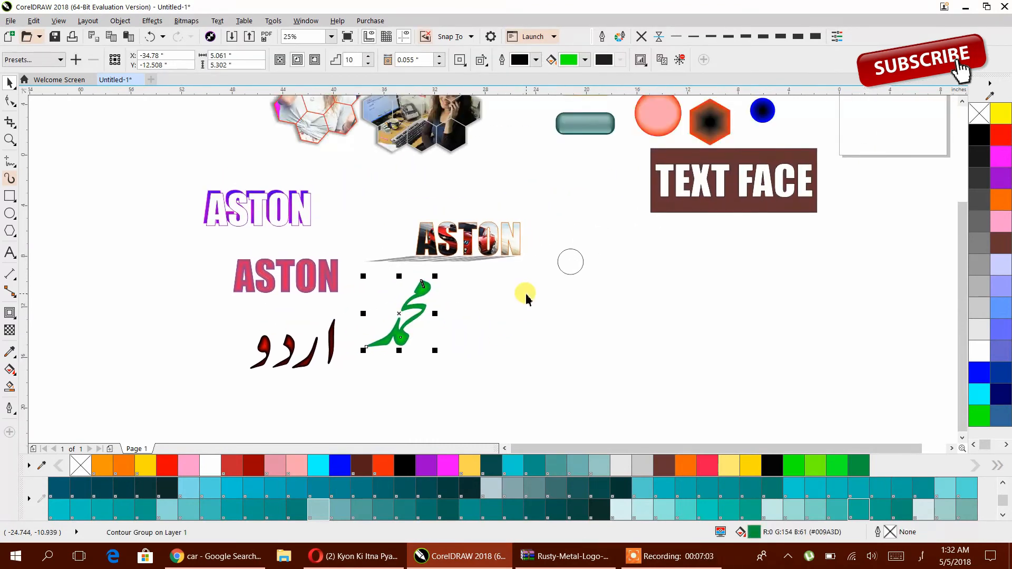
drag(524, 294, 505, 338)
scroll(515, 290, down, 2)
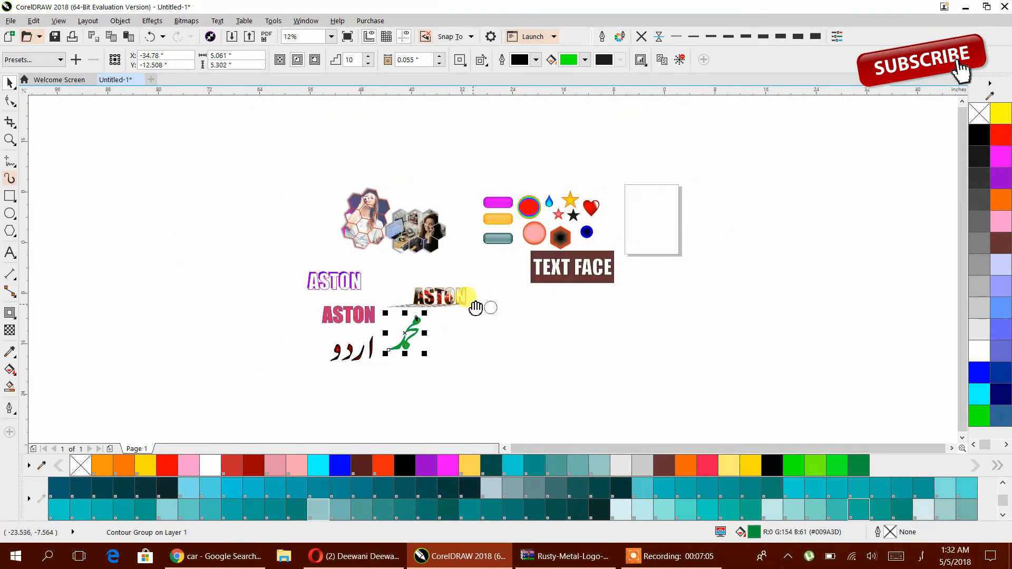
click(10, 140)
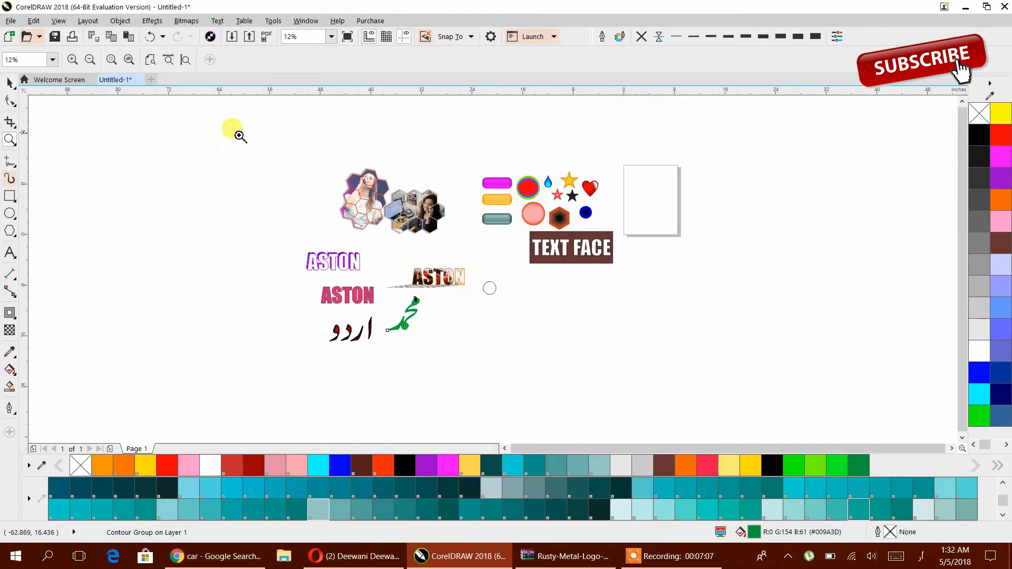
drag(290, 149, 630, 345)
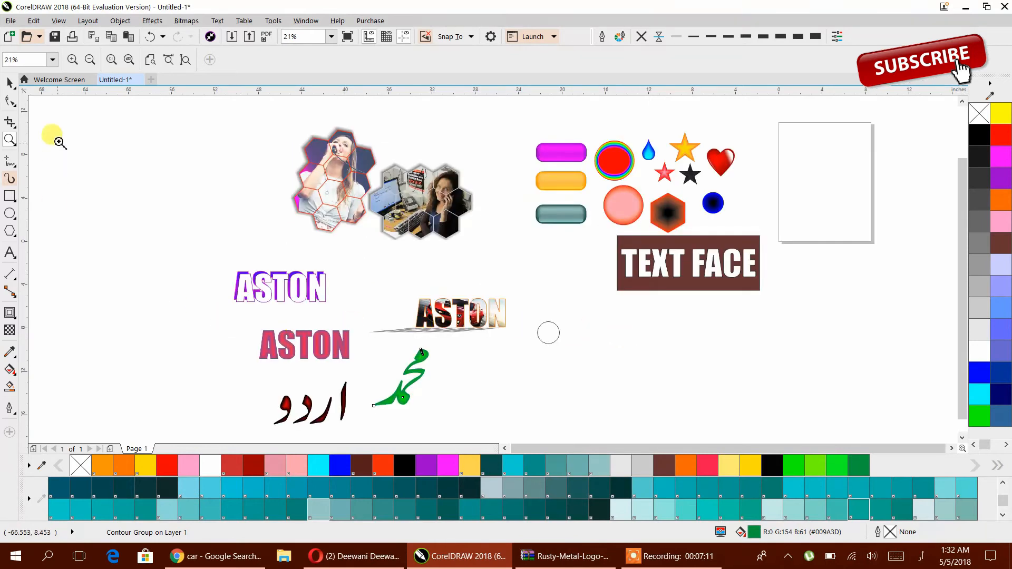
click(11, 83)
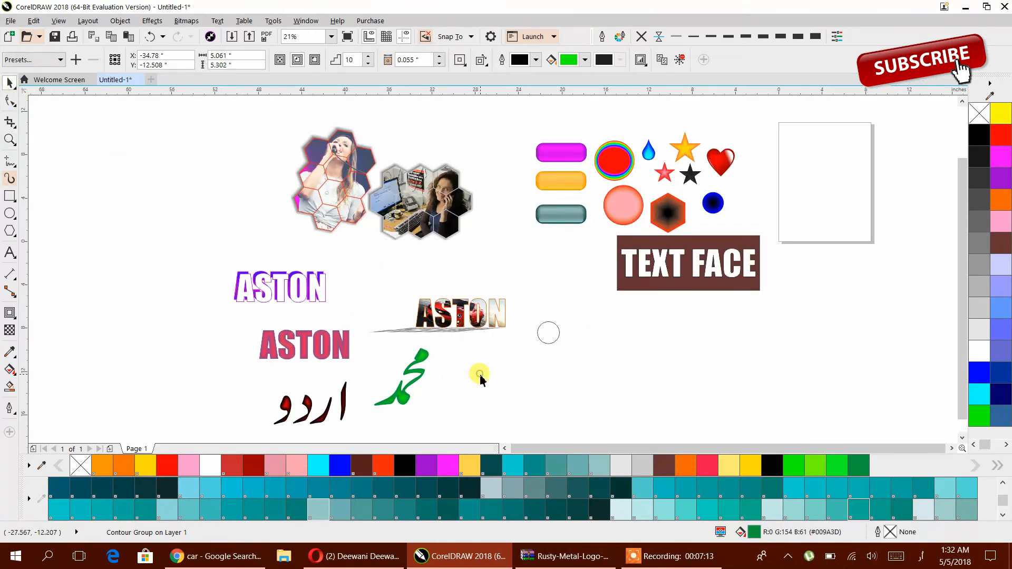
Delete the small empty circle beside the image-filled ASTON text.
click(480, 376)
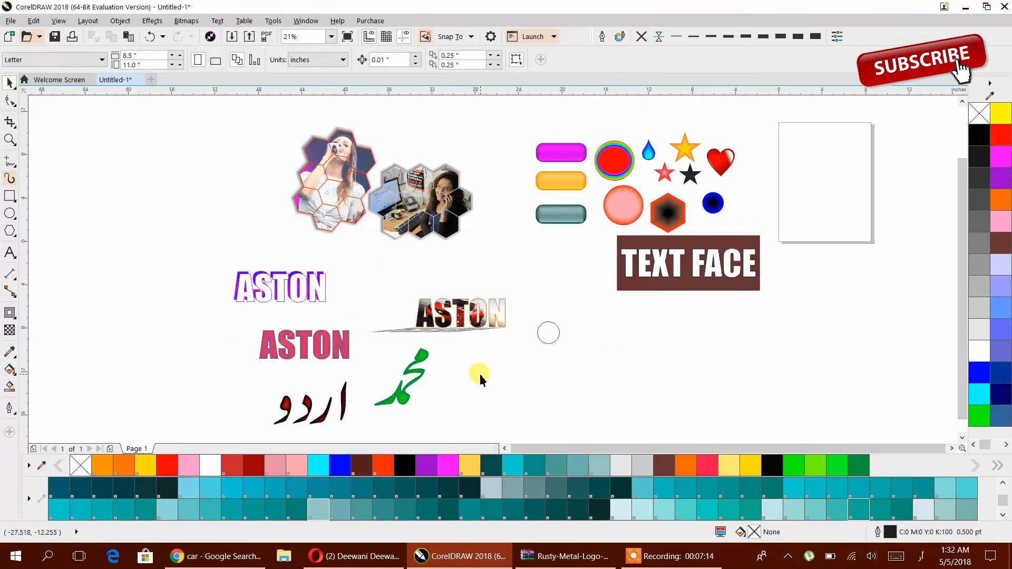
click(543, 344)
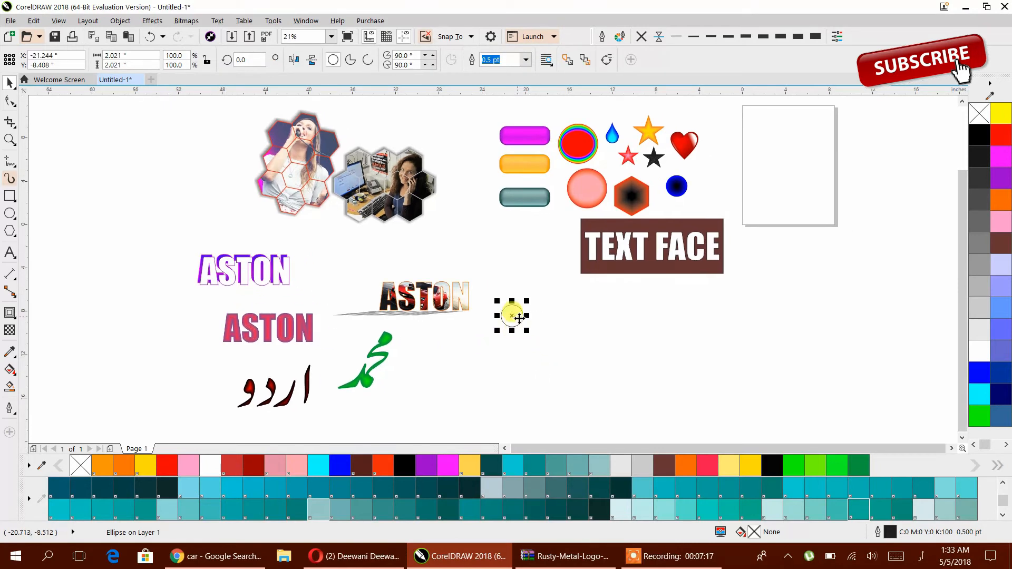
scroll(517, 316, up, 3)
click(540, 315)
click(443, 316)
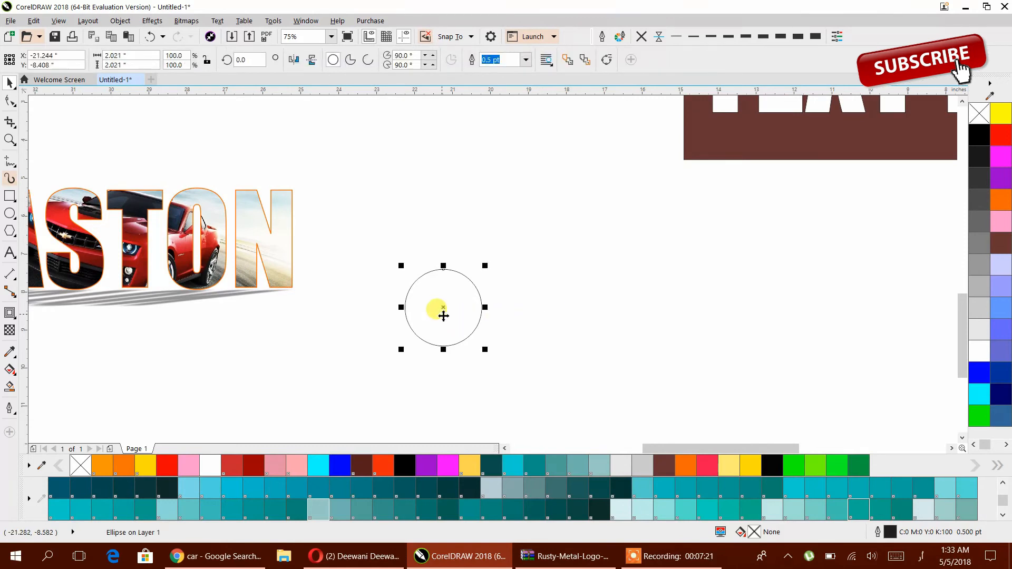
key(Delete)
Place a copy of the green محمد text below the TEXT FACE banner and reduce it to an unfilled black outline without the contour.
scroll(442, 316, down, 1)
drag(232, 349, 599, 318)
click(680, 59)
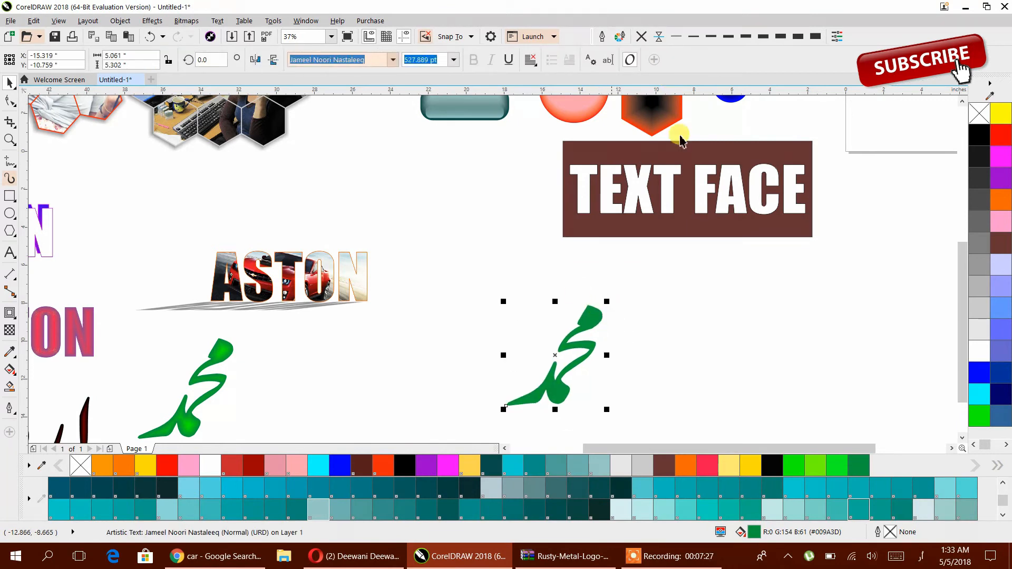
right_click(977, 136)
click(980, 113)
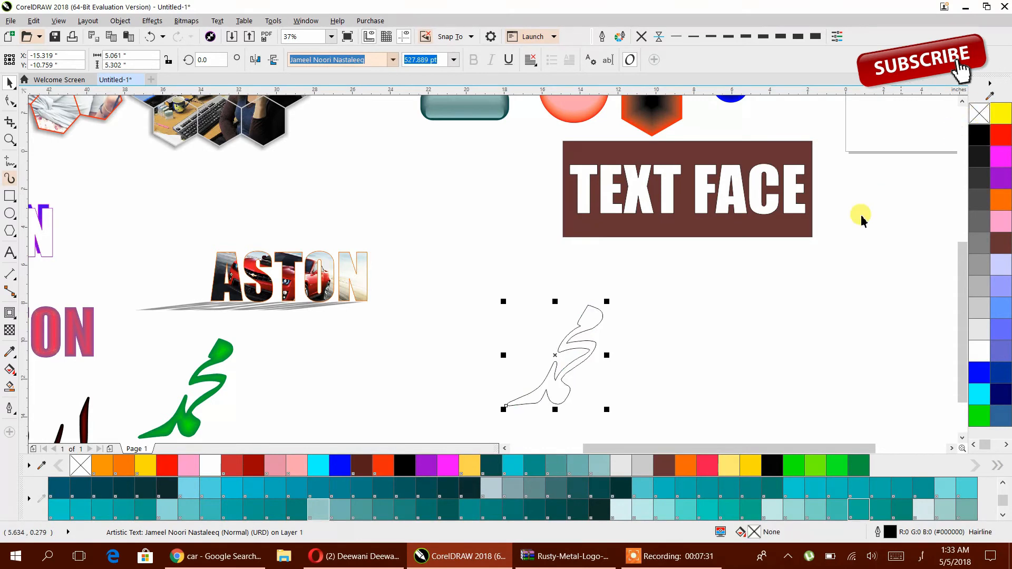
Place a copy of the outlined محمد text beside the large one and shrink it to about 0.29 × 0.304 inches.
drag(597, 346, 716, 337)
drag(726, 410, 632, 311)
scroll(628, 306, up, 5)
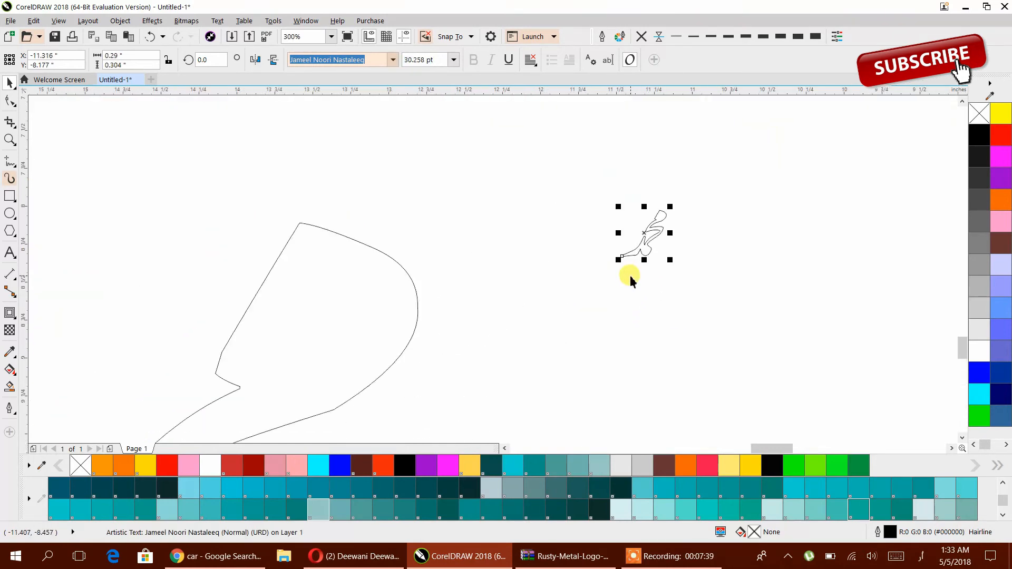
Try to fit the tiny محمد text to the outline of the large محمد text.
click(216, 21)
click(243, 214)
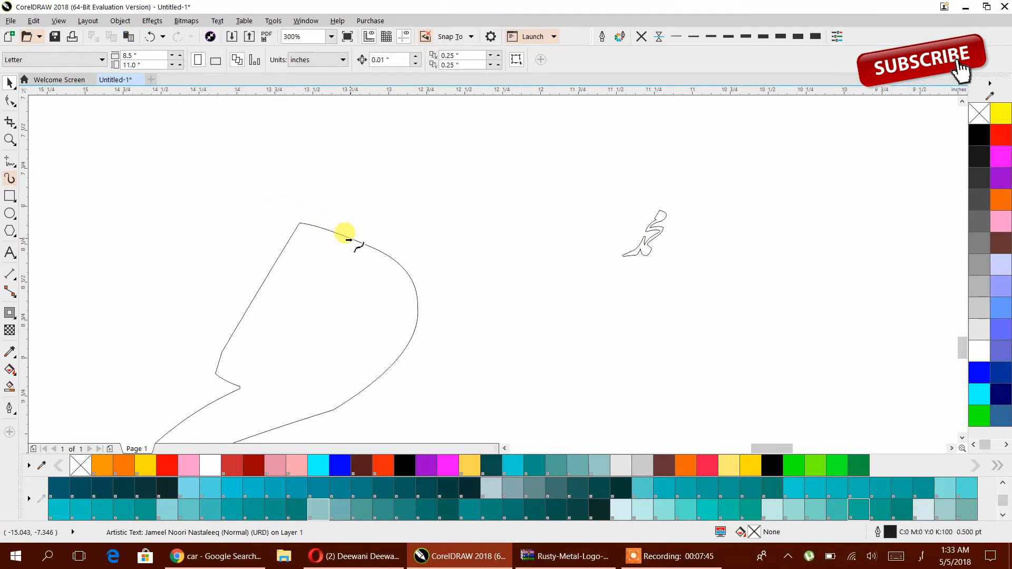
click(350, 240)
click(493, 307)
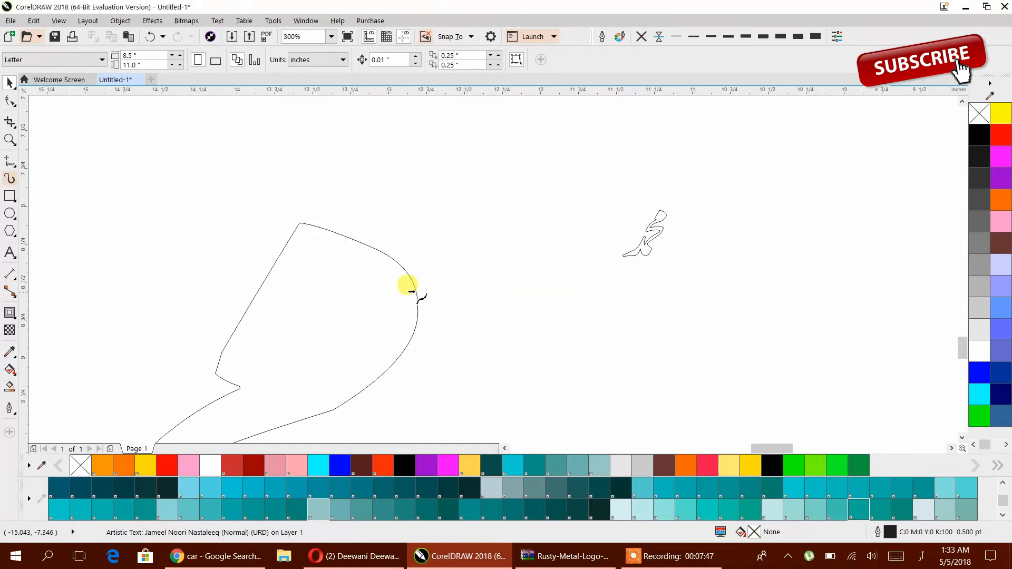
click(398, 289)
click(494, 307)
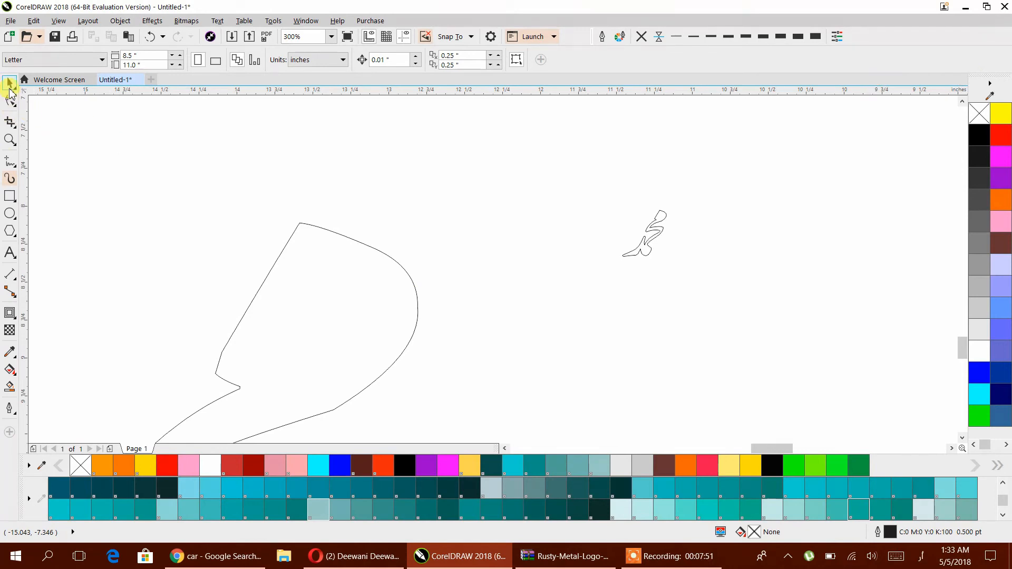
click(255, 259)
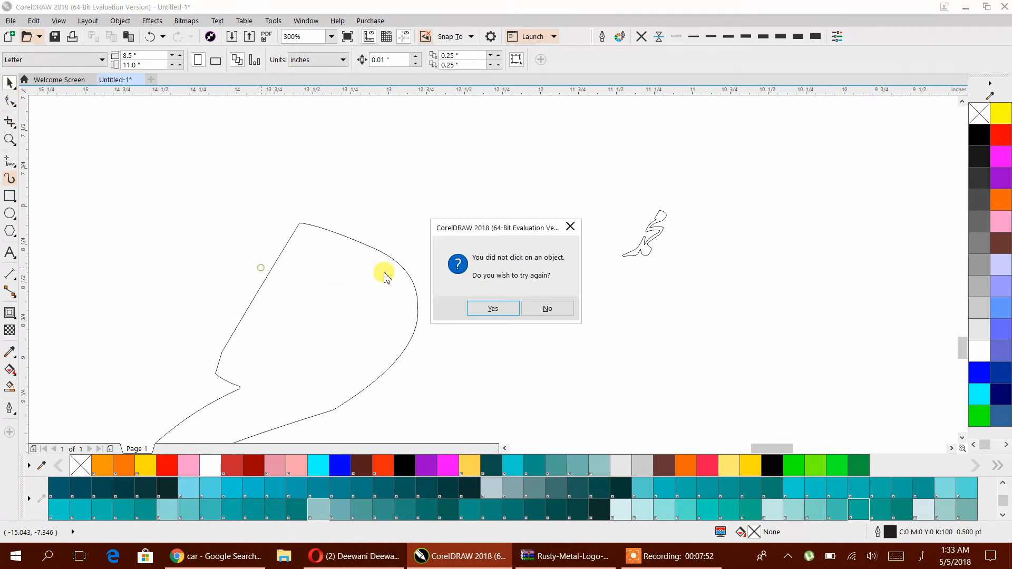
click(549, 311)
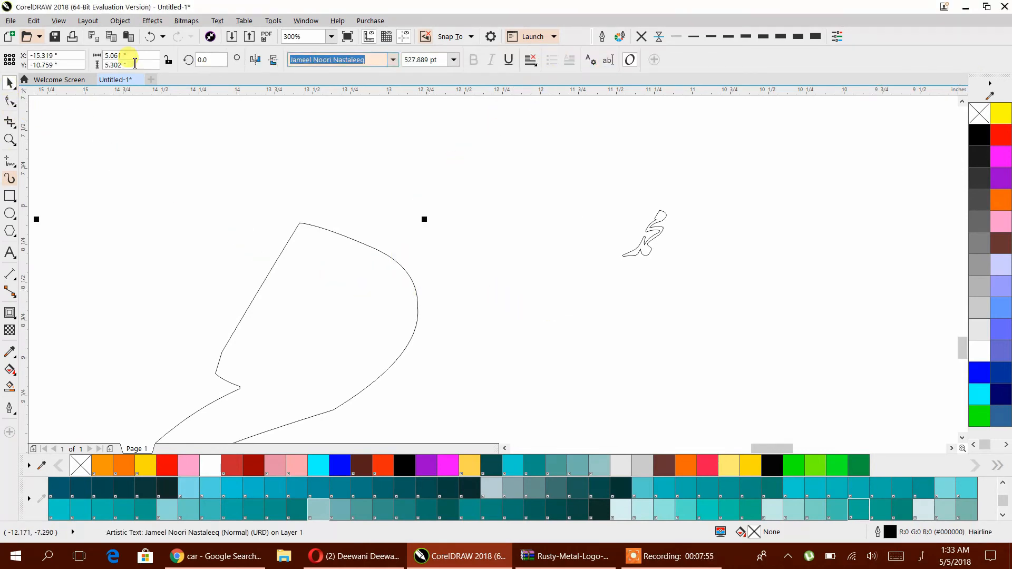
Try breaking the large outlined محمد text apart, and undo it.
click(119, 20)
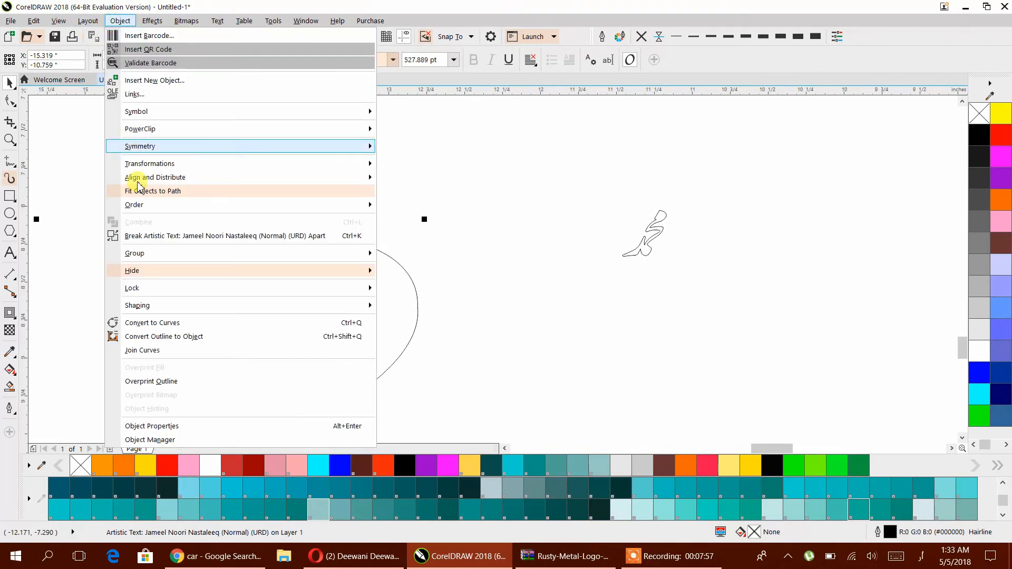
click(170, 242)
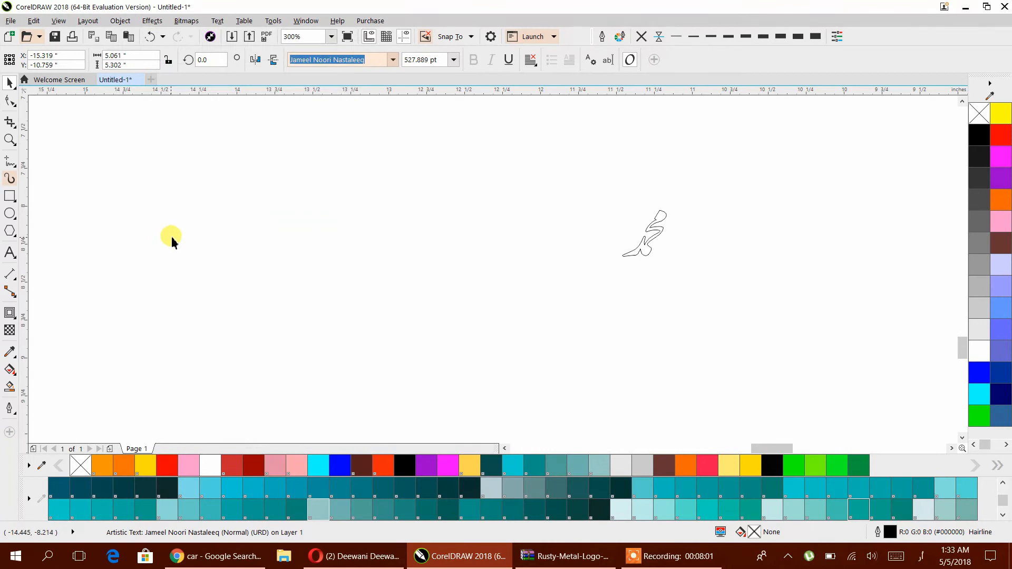
scroll(420, 253, down, 3)
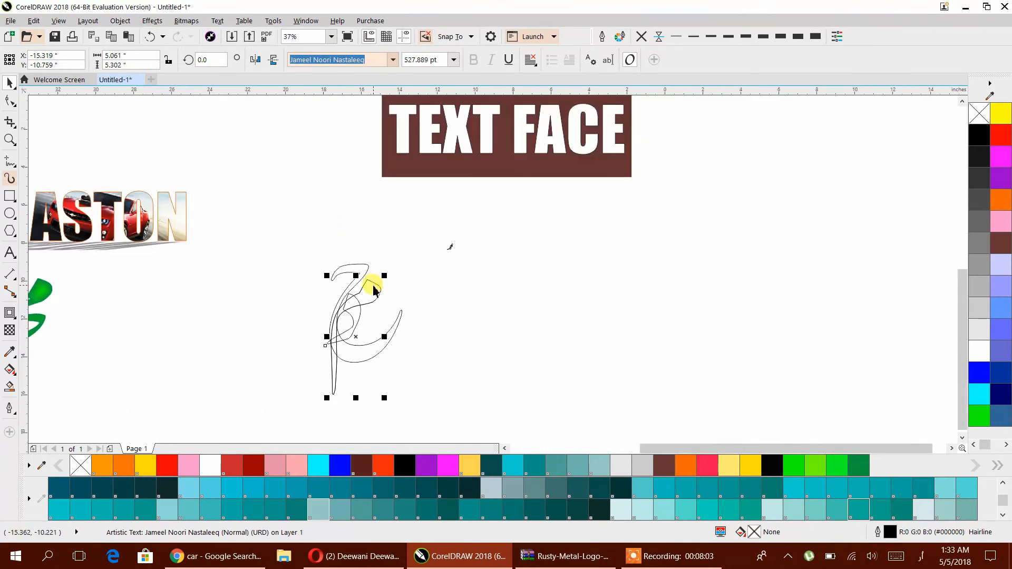
key(ctrl+z)
Convert the large outlined محمد text to curves.
key(ctrl+q)
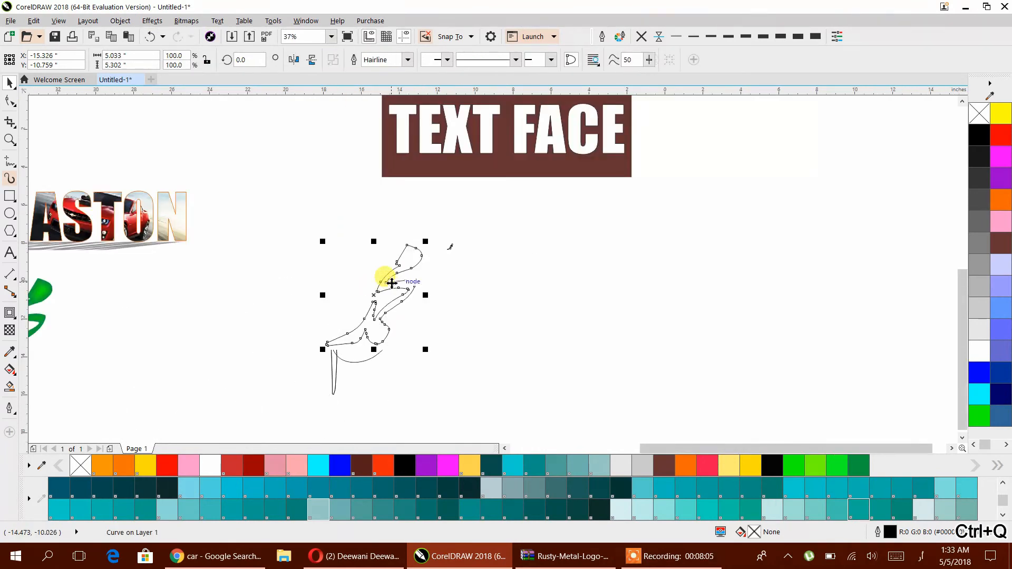
click(434, 275)
click(402, 285)
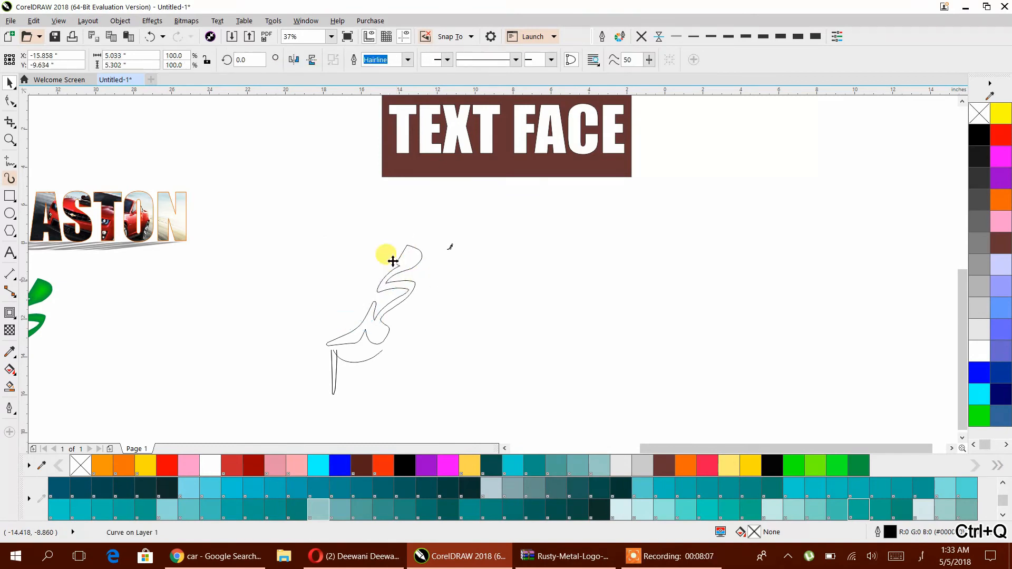
scroll(394, 260, up, 2)
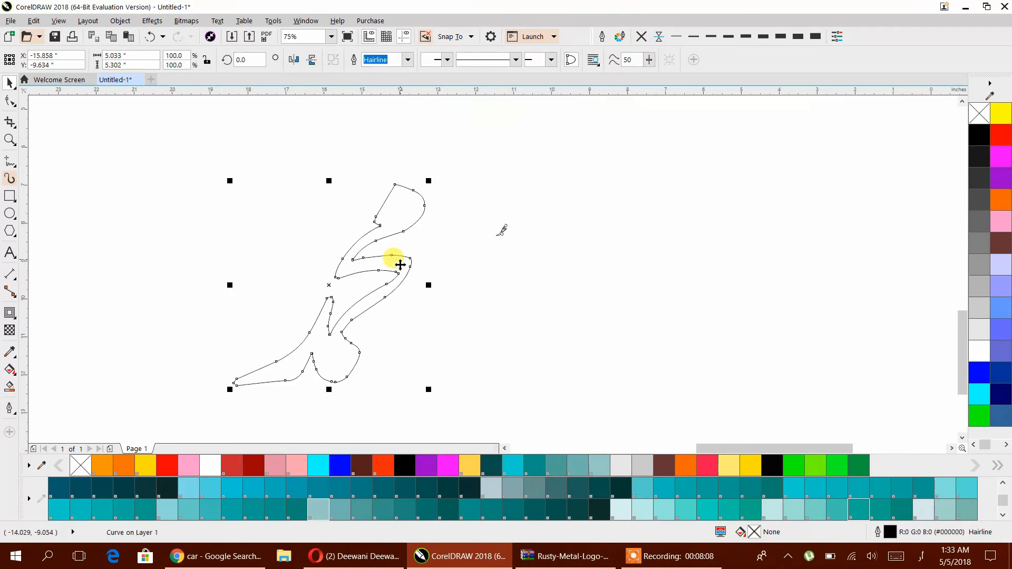
click(498, 230)
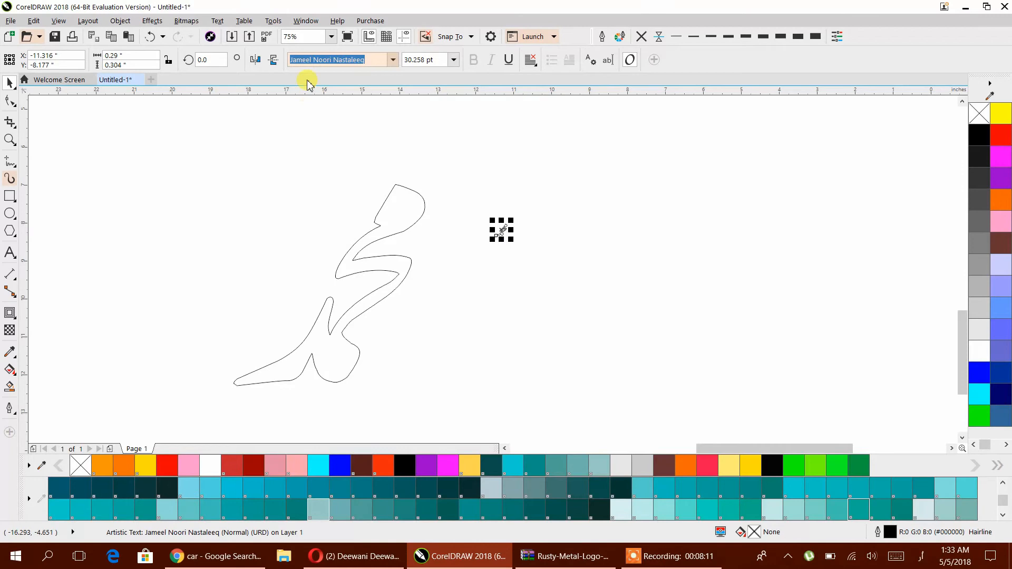
click(387, 214)
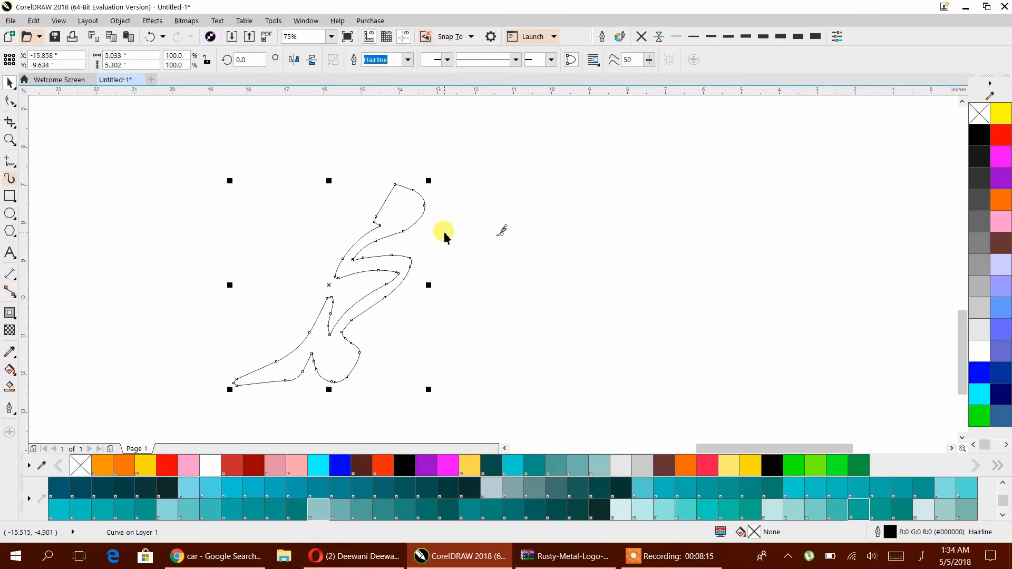
Fill the tiny محمد text with pinkish red C0 M100 Y59 K0 and remove its outline.
click(499, 230)
click(709, 467)
click(584, 346)
click(503, 231)
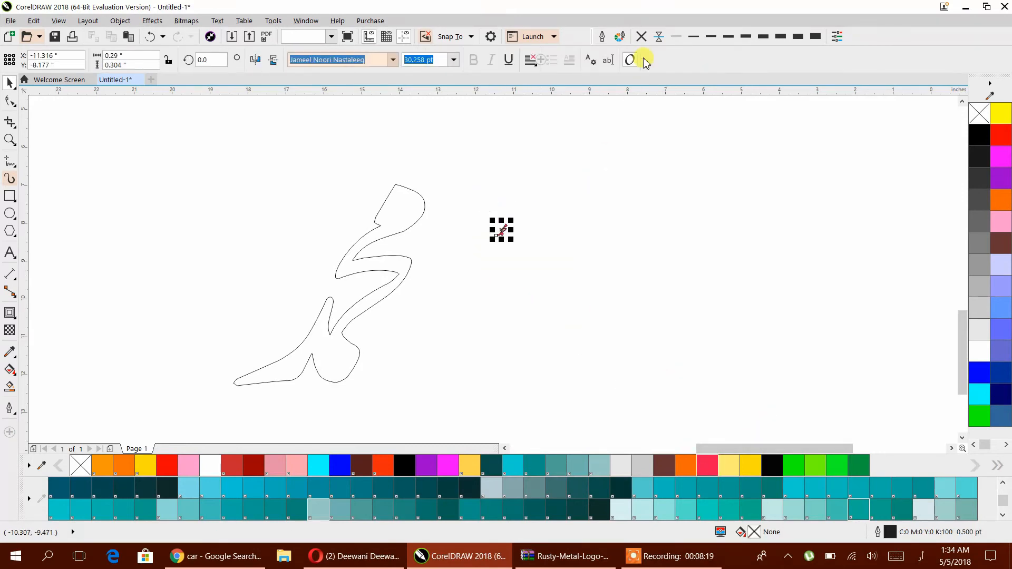
click(529, 224)
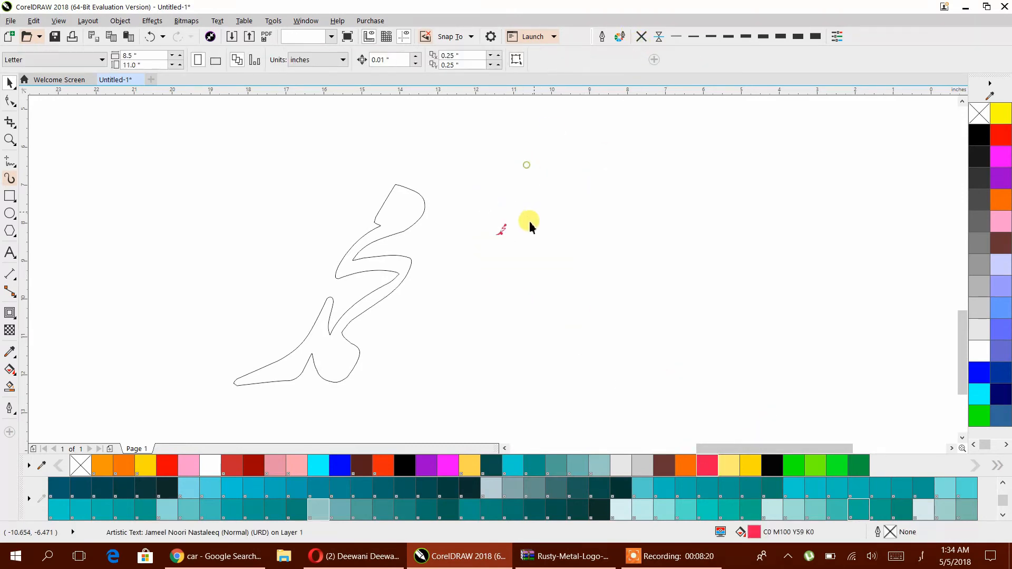
Fit the tiny red محمد text to the path of the large curve, starting at the upper edge of its head.
click(501, 233)
click(219, 22)
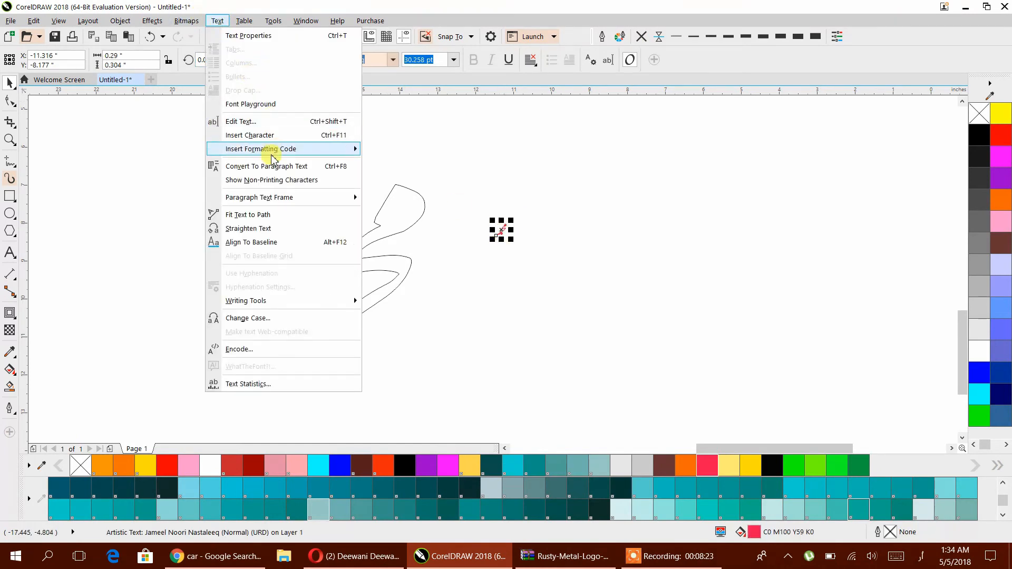
click(264, 213)
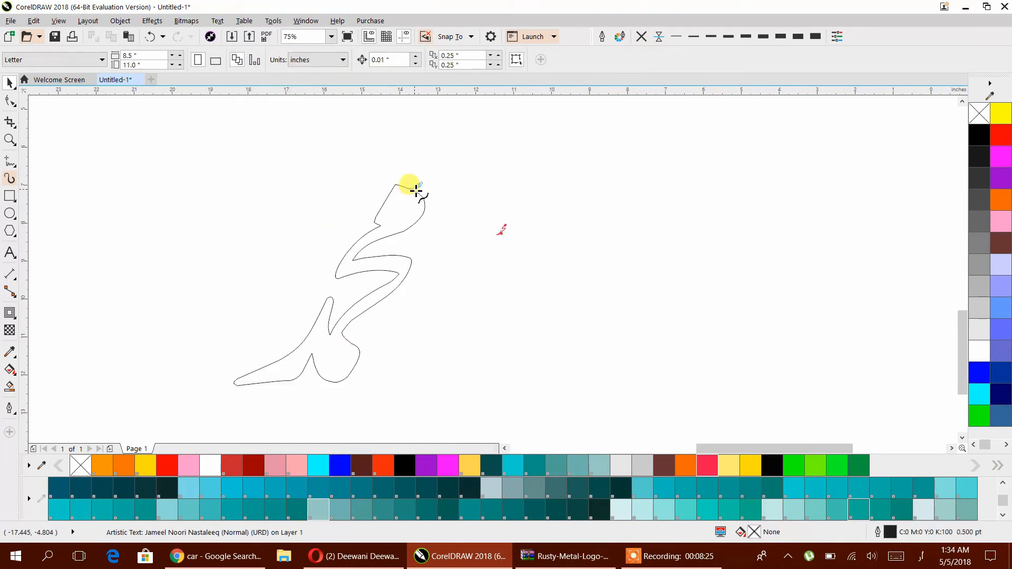
click(419, 189)
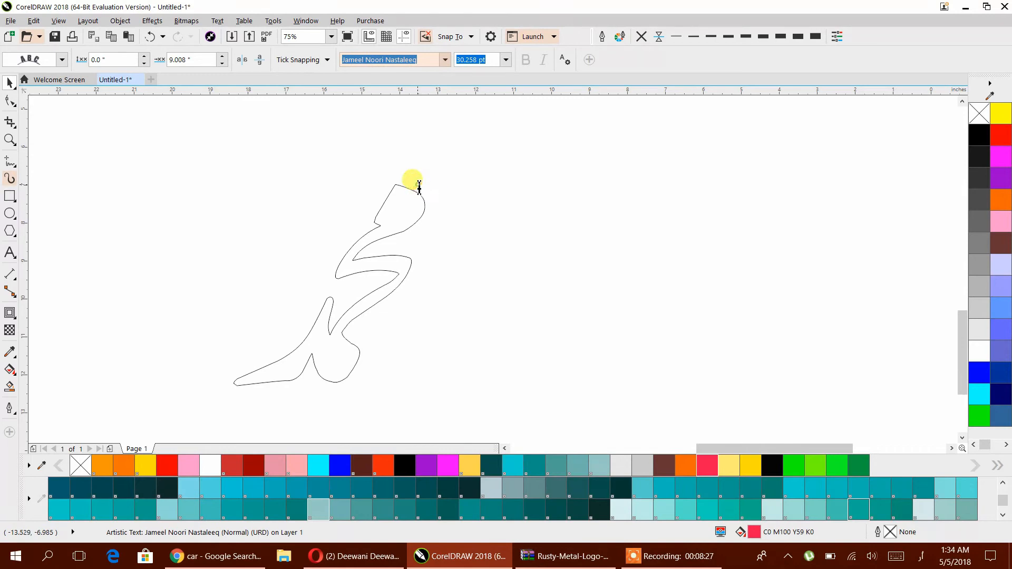
Copy the red محمد word on the path and paste it repeatedly so the copies run along the upper part of the outline.
drag(429, 197, 432, 200)
key(ctrl+c)
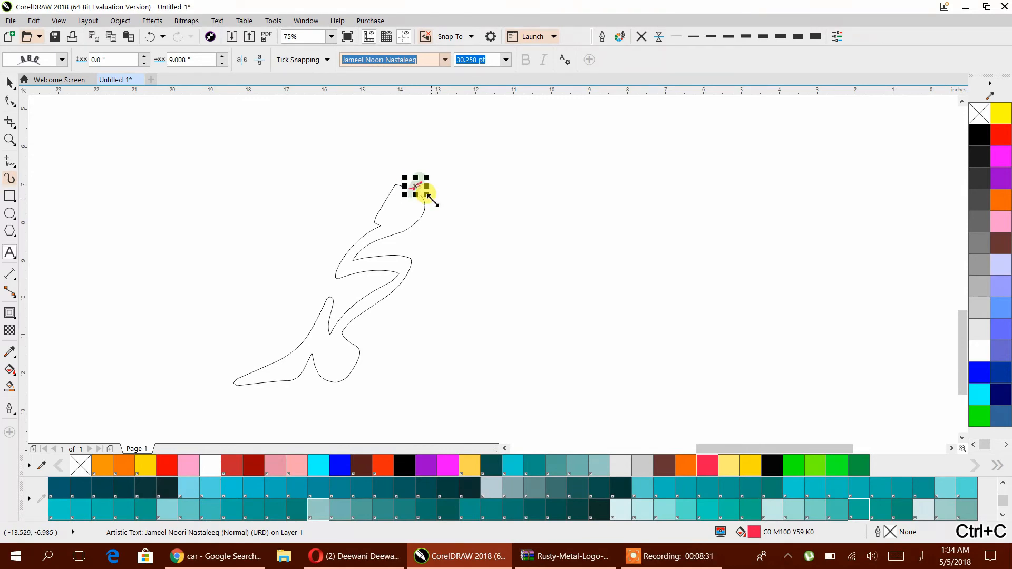
key(ctrl+v)
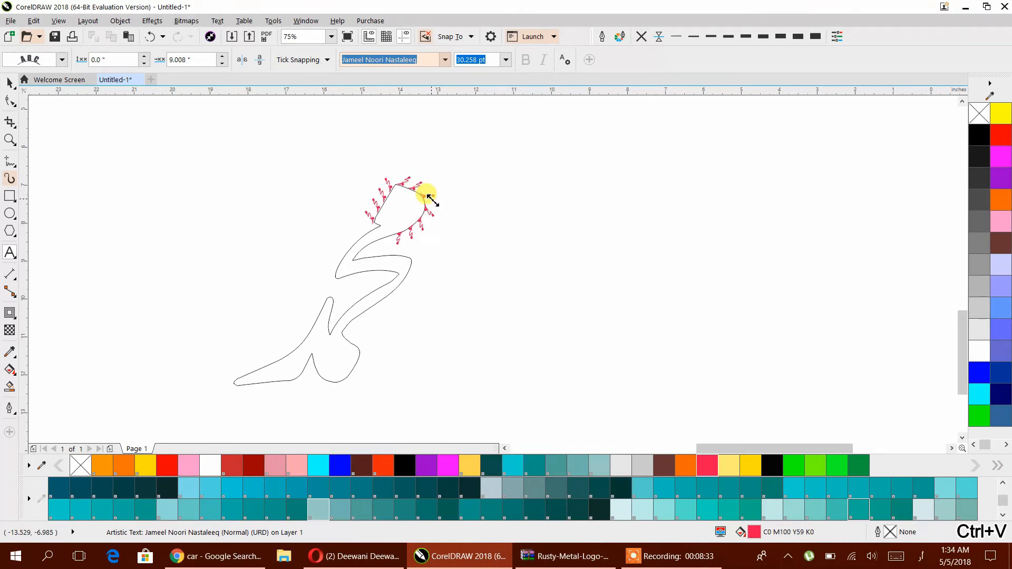
key(ctrl+v)
key(ctrl+v)
key(ctrl+v)
key(ctrl+v)
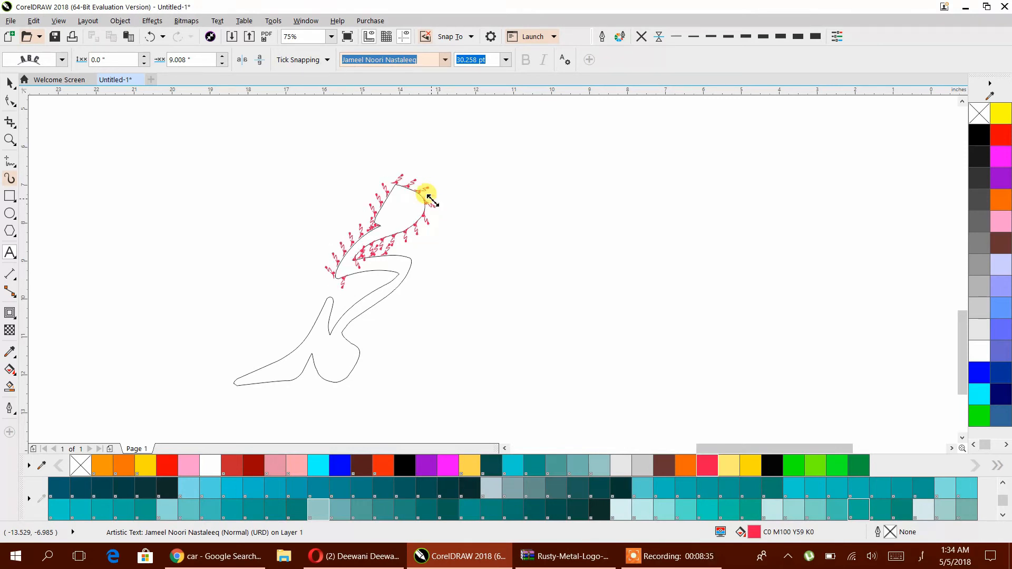
key(ctrl+v)
key(ctrl+v)
key(ctrl+v)
key(ctrl+v)
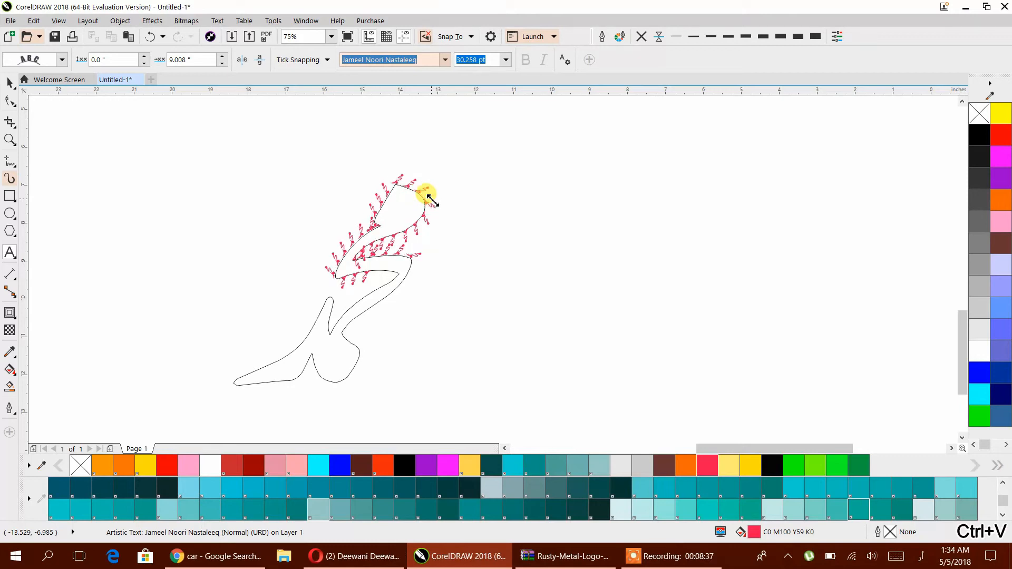
key(ctrl+v)
key(ctrl+v)
key(ctrl+v)
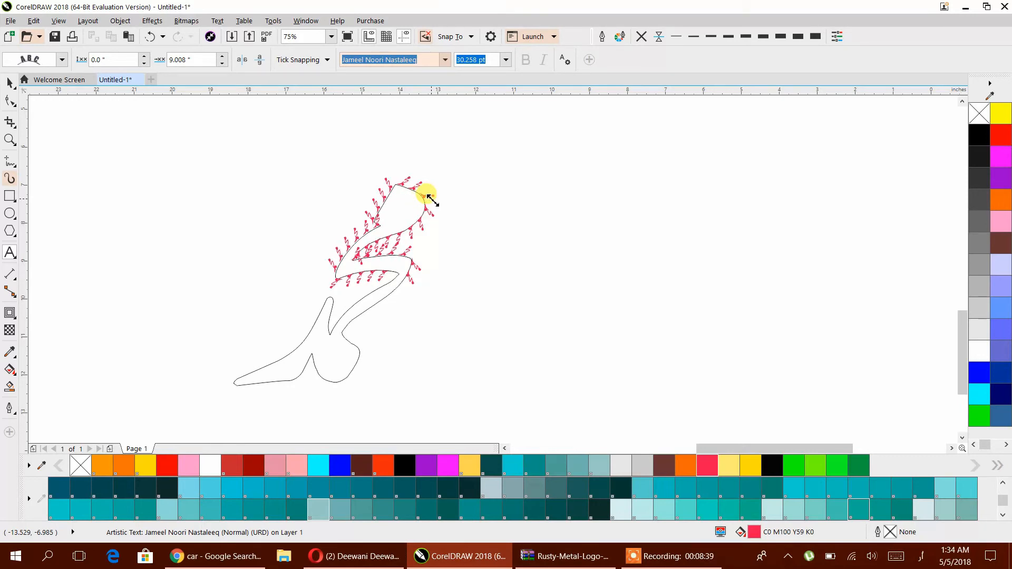
key(ctrl+v)
key(ctrl+v)
key(ctrl+v)
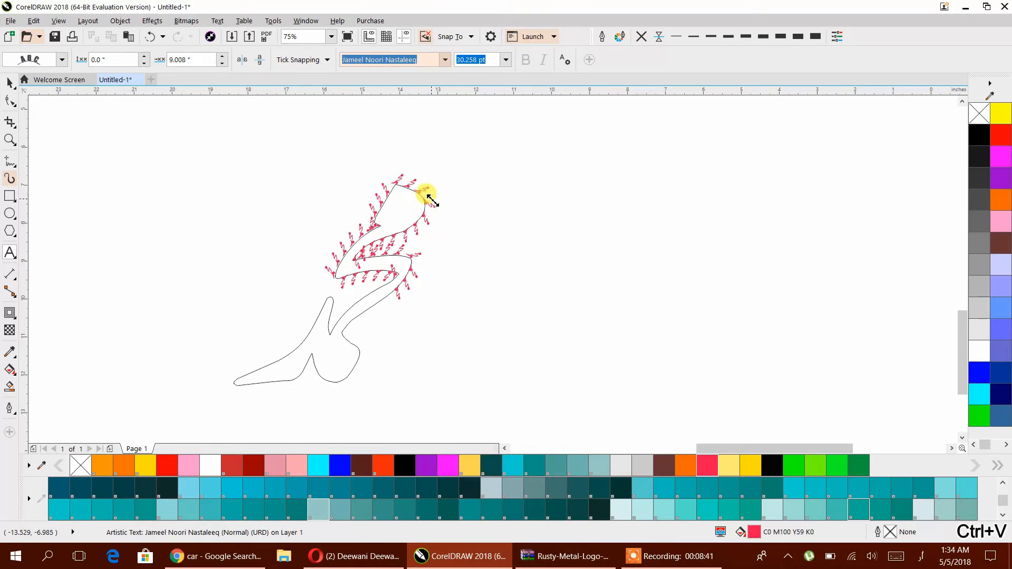
Copy all the red text on the path and paste it again to cover the entire outline of the large curve.
key(ctrl+a)
key(ctrl+c)
key(ctrl+v)
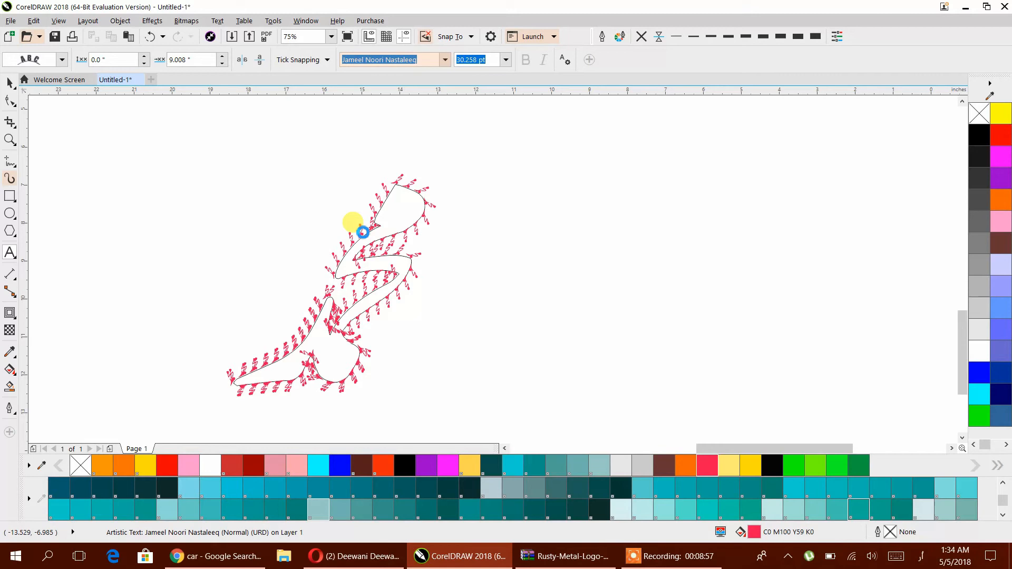
Set the font size of all the red text on the path to 12 pt.
scroll(389, 233, up, 1)
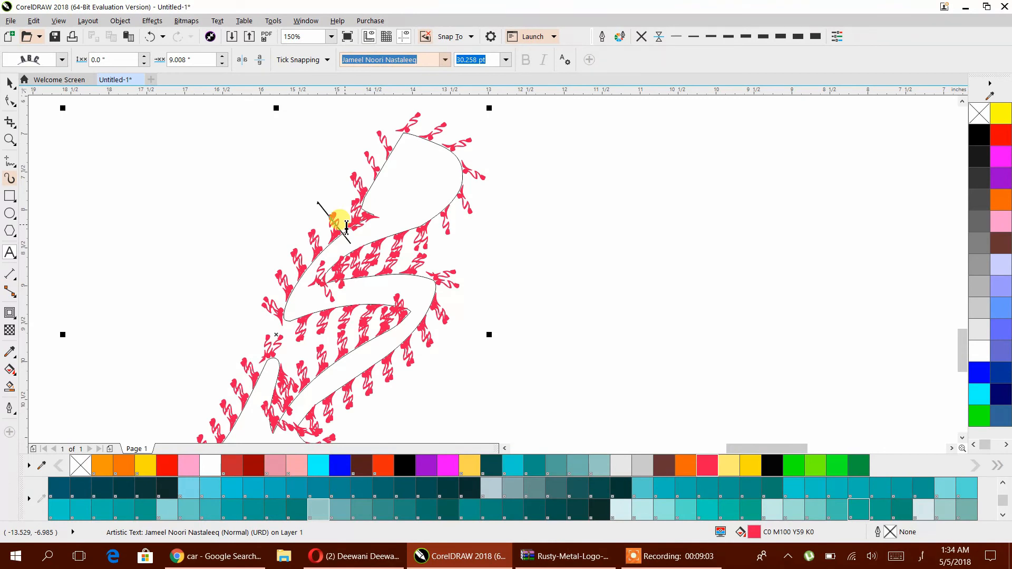
key(ctrl+a)
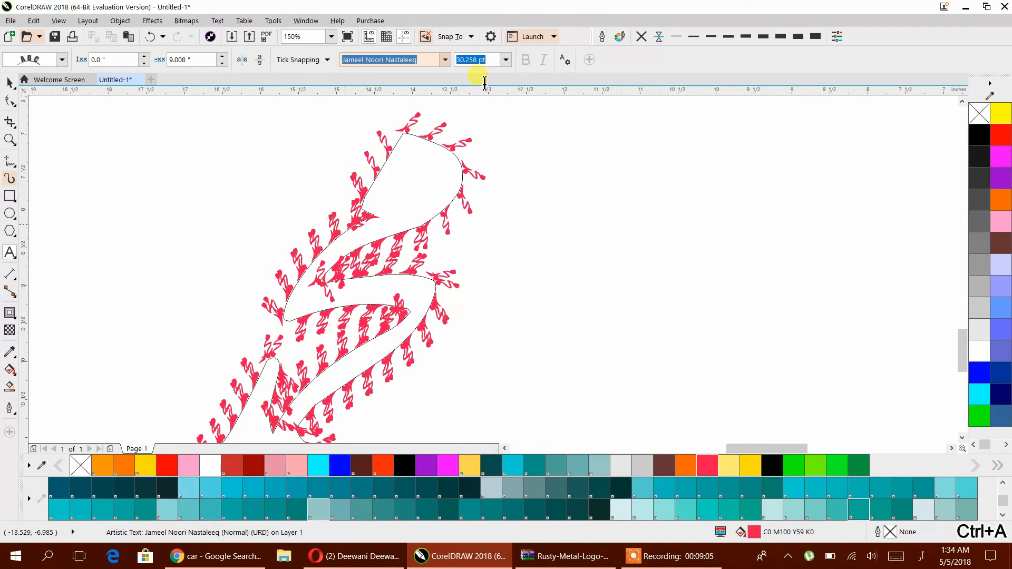
click(506, 60)
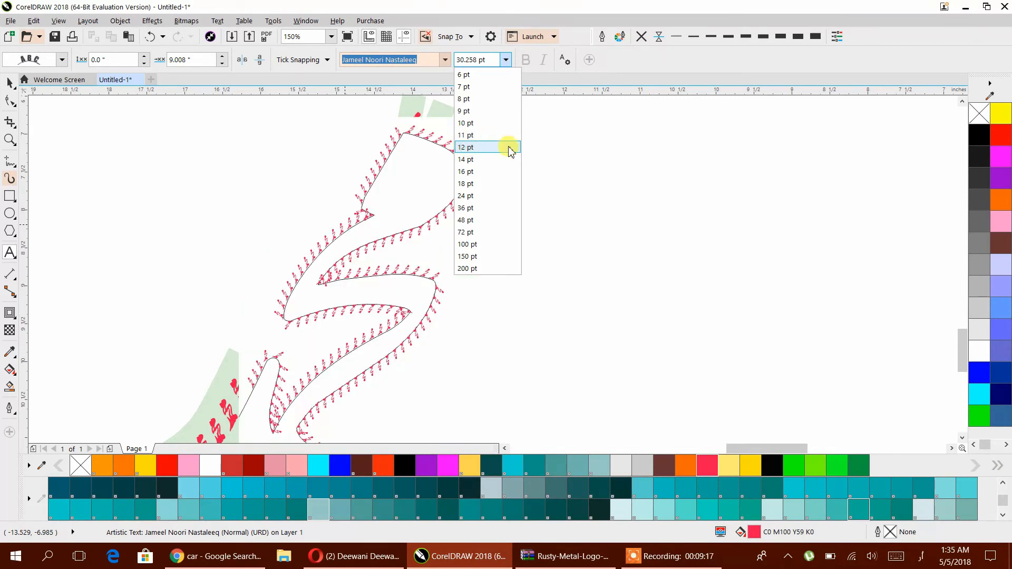
click(509, 147)
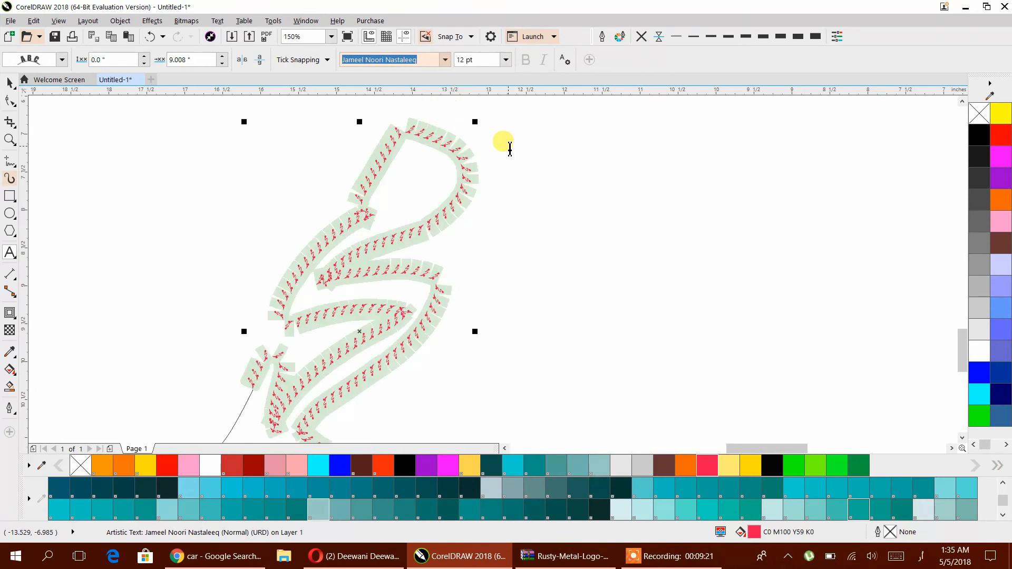
click(9, 83)
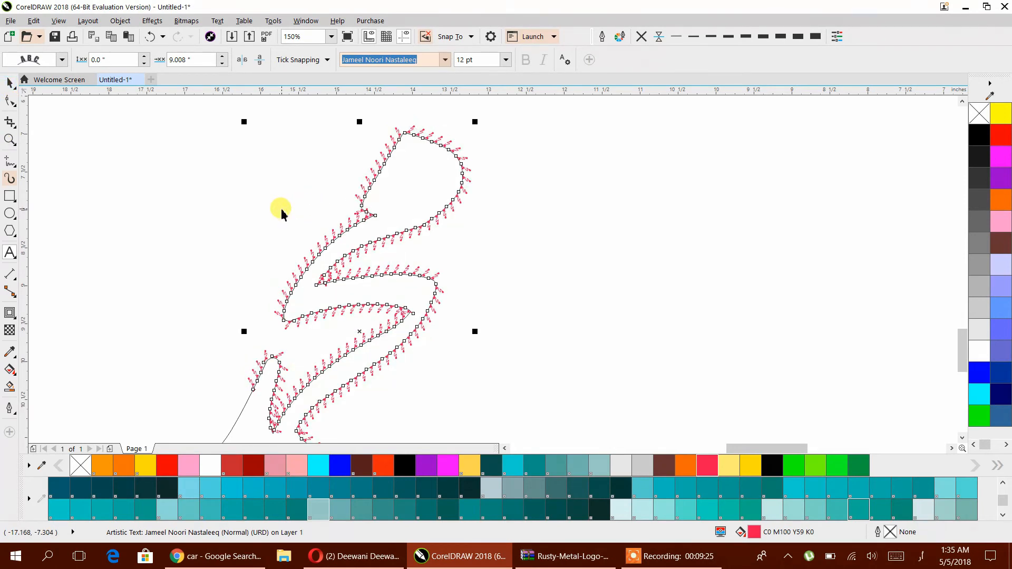
click(296, 234)
scroll(296, 235, down, 1)
drag(296, 234, 471, 252)
click(227, 269)
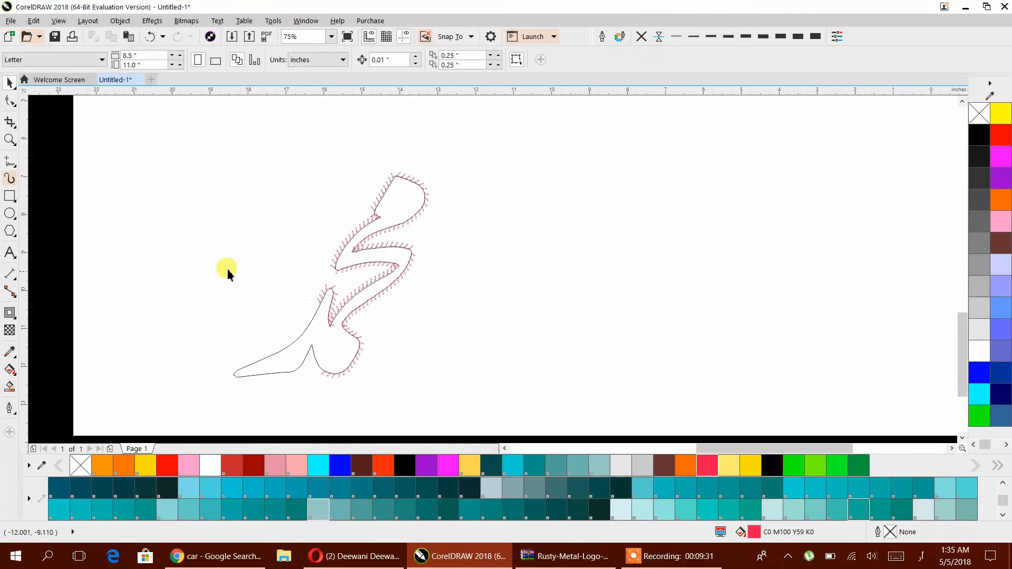
click(10, 103)
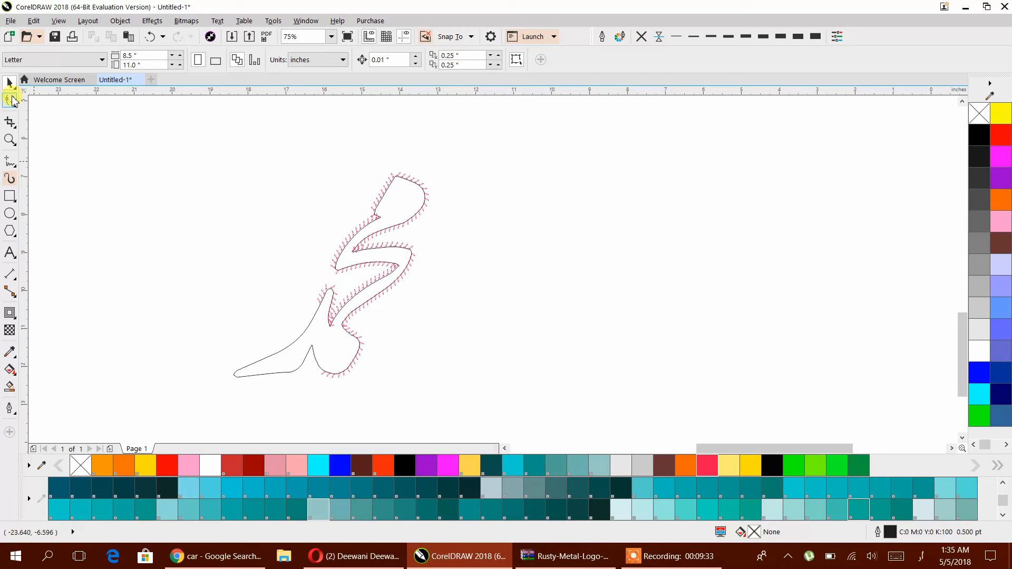
click(342, 261)
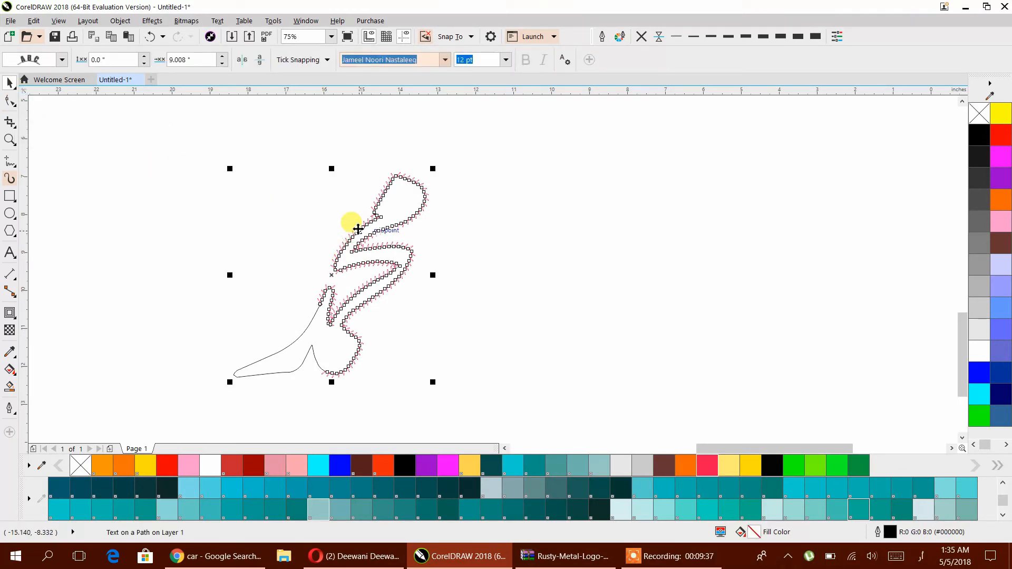
click(355, 227)
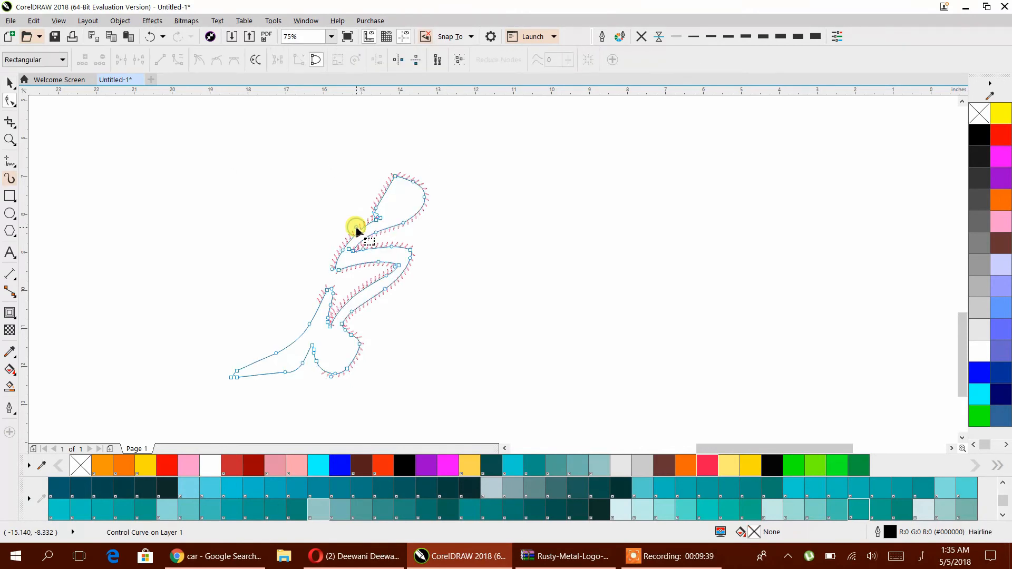
click(253, 199)
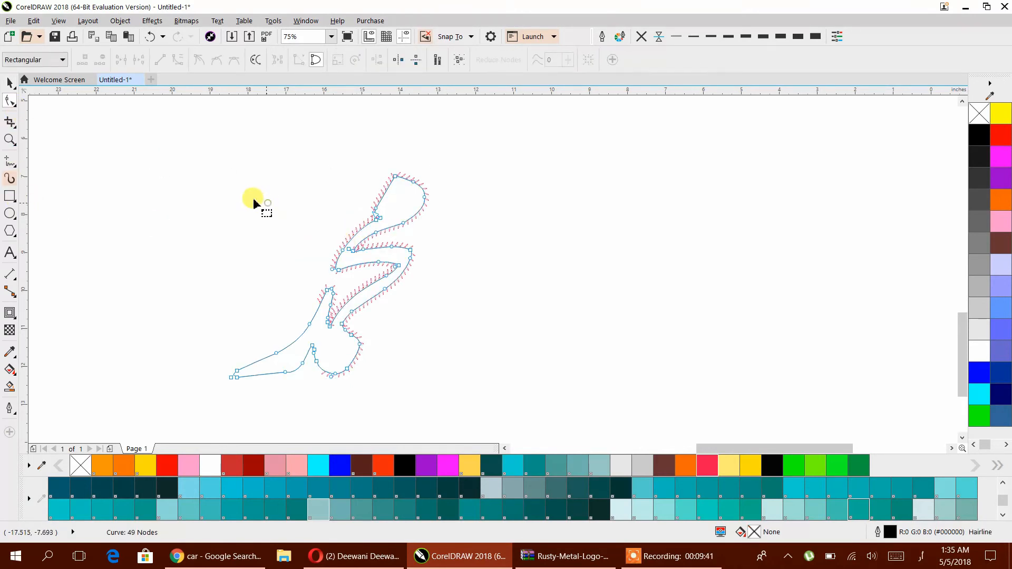
Copy a long stretch of the red text on the path and paste it repeatedly to fill the bare lower part of the outline.
click(7, 84)
click(10, 253)
click(42, 254)
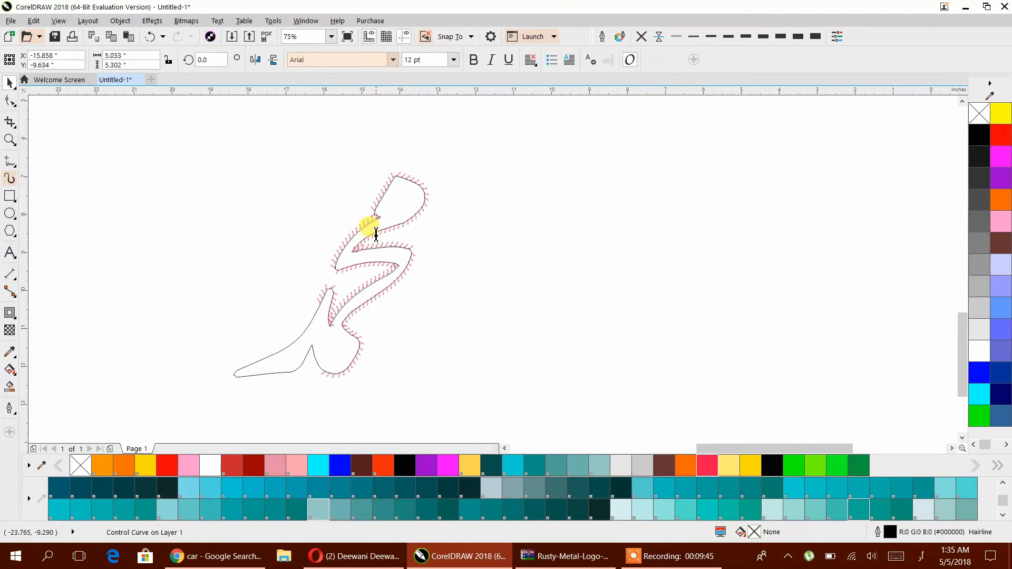
click(365, 224)
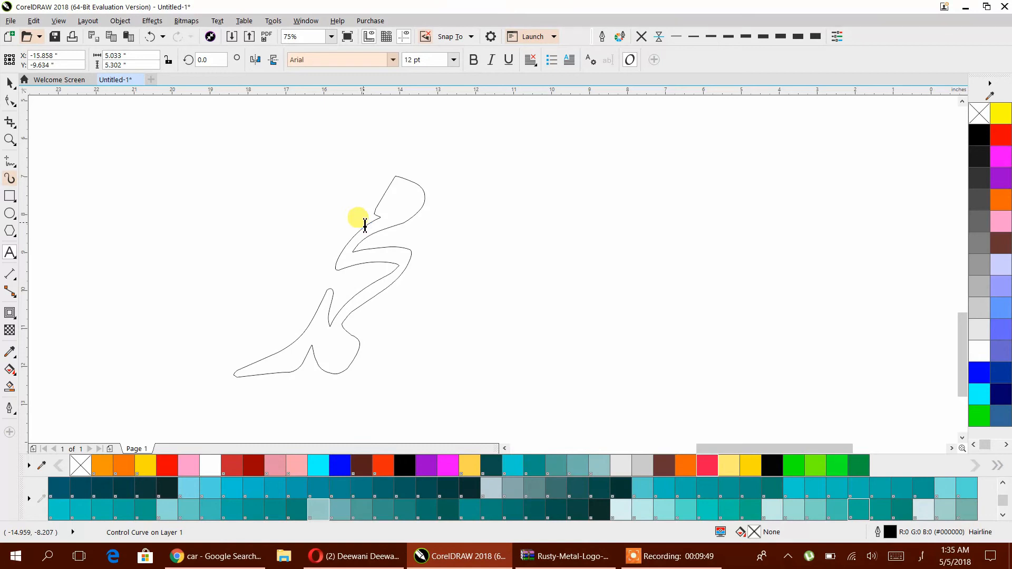
mouse_move(366, 285)
mouse_down()
mouse_move(399, 263)
mouse_move(364, 270)
mouse_move(334, 261)
mouse_move(401, 174)
mouse_move(421, 183)
mouse_move(426, 201)
mouse_move(412, 223)
mouse_move(413, 213)
mouse_up()
right_click(415, 216)
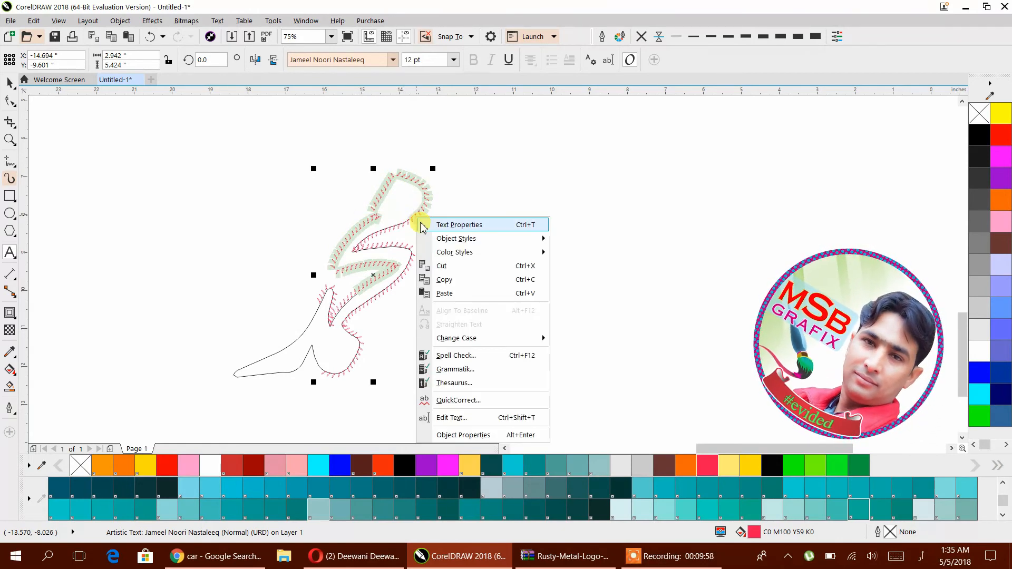
click(443, 281)
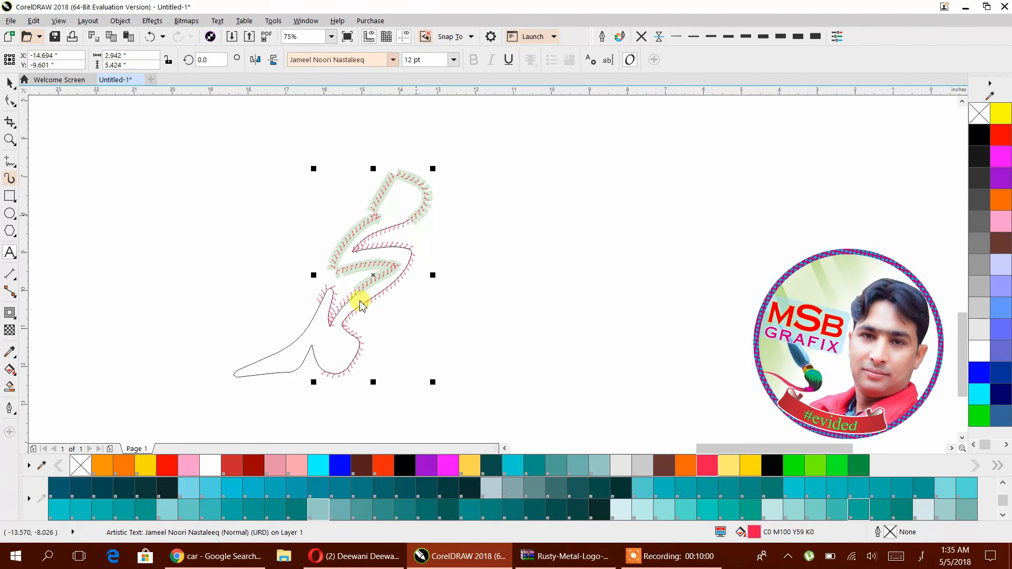
click(321, 299)
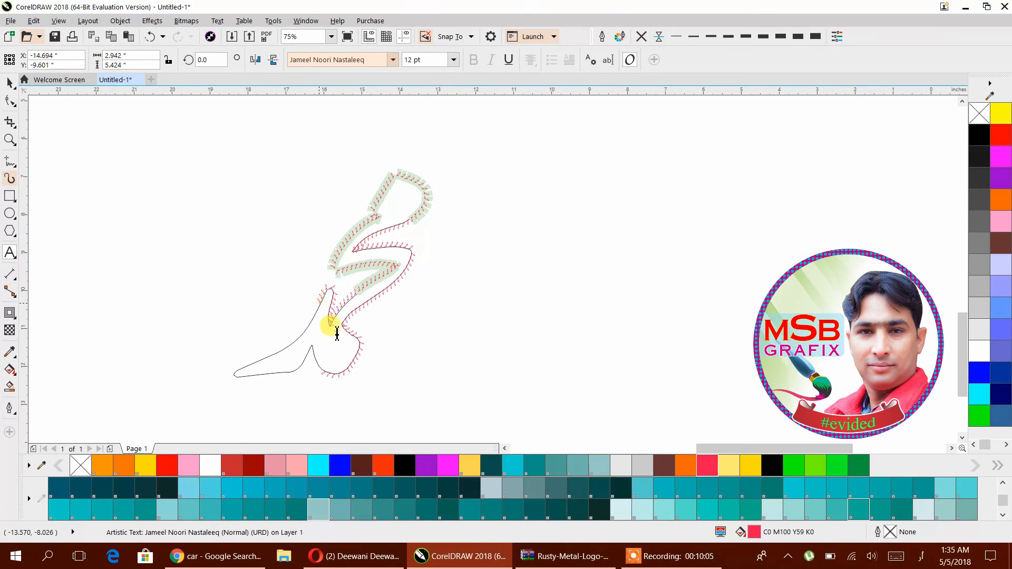
scroll(336, 333, up, 2)
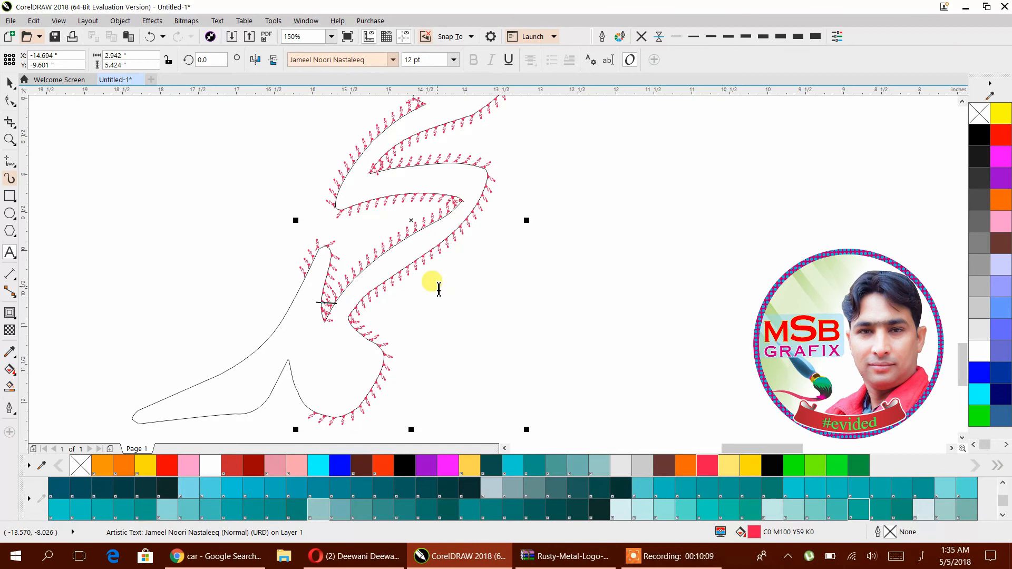
key(ctrl+v)
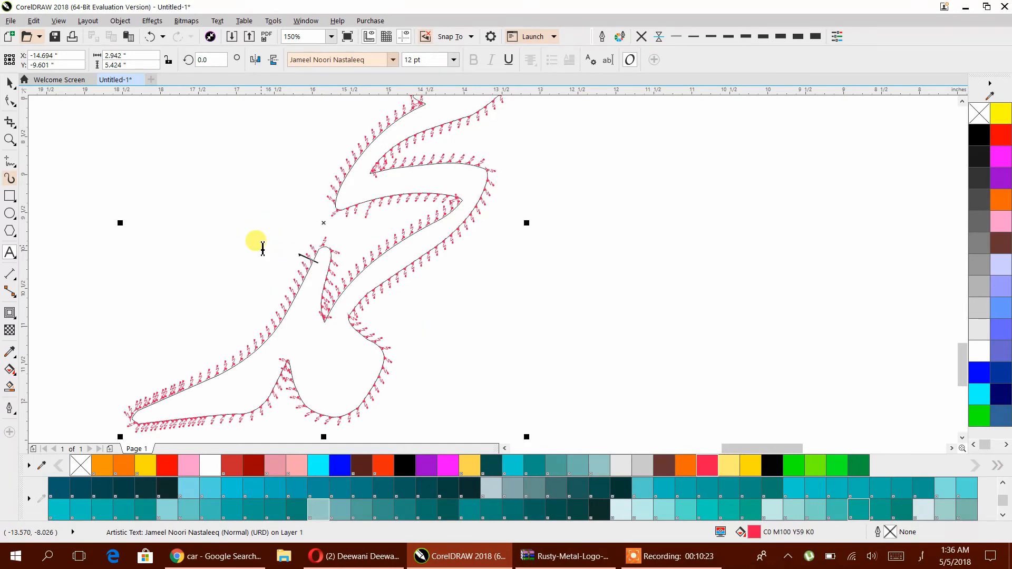
Delete the surplus red words along the slanted edge of the lower stroke so the text runs around the outline without overlapping.
drag(301, 260, 249, 336)
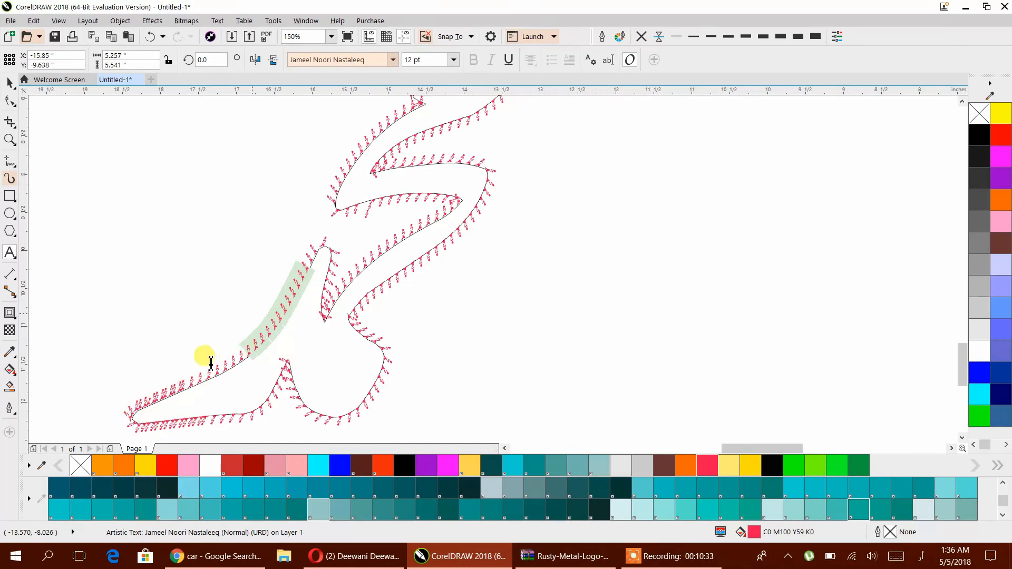
key(Delete)
drag(210, 372, 251, 352)
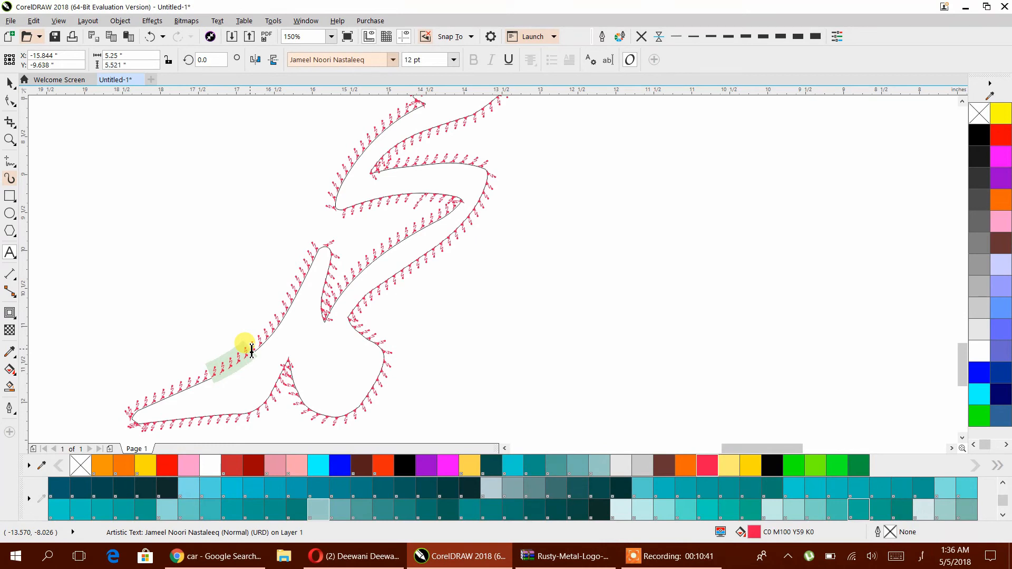
click(251, 351)
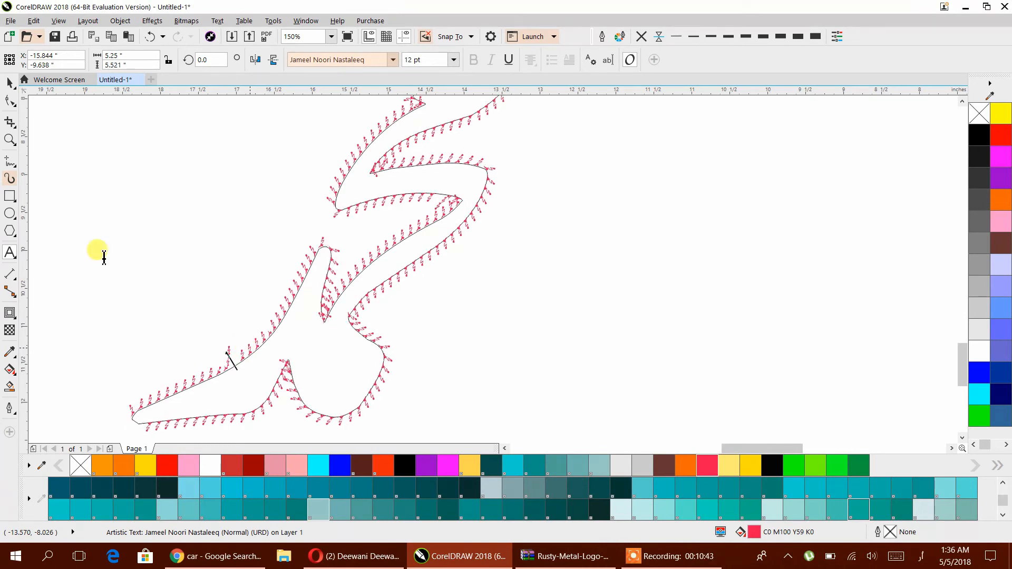
click(153, 213)
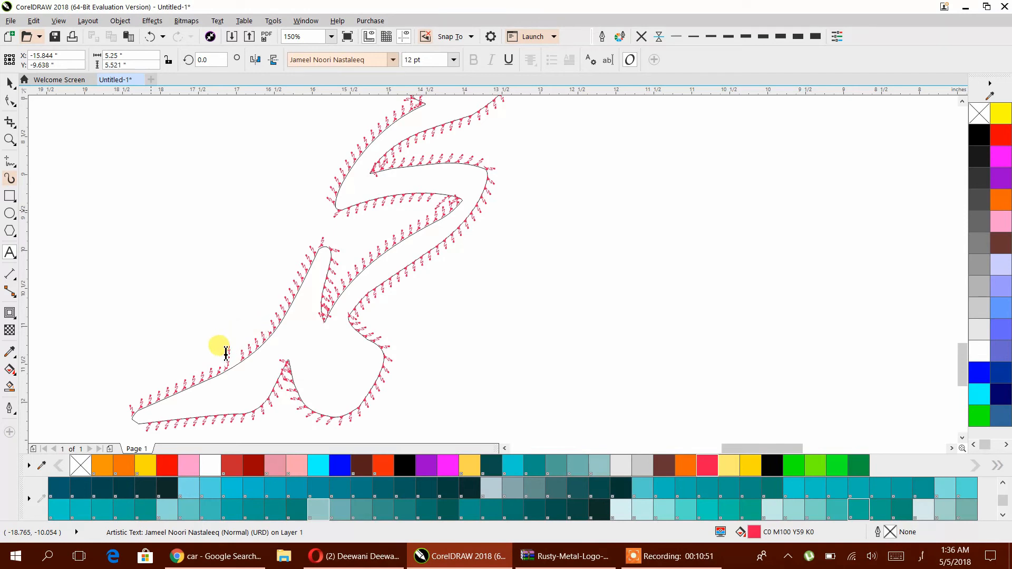
click(226, 354)
Select the red text together with its curve and break the text apart from the path.
click(8, 84)
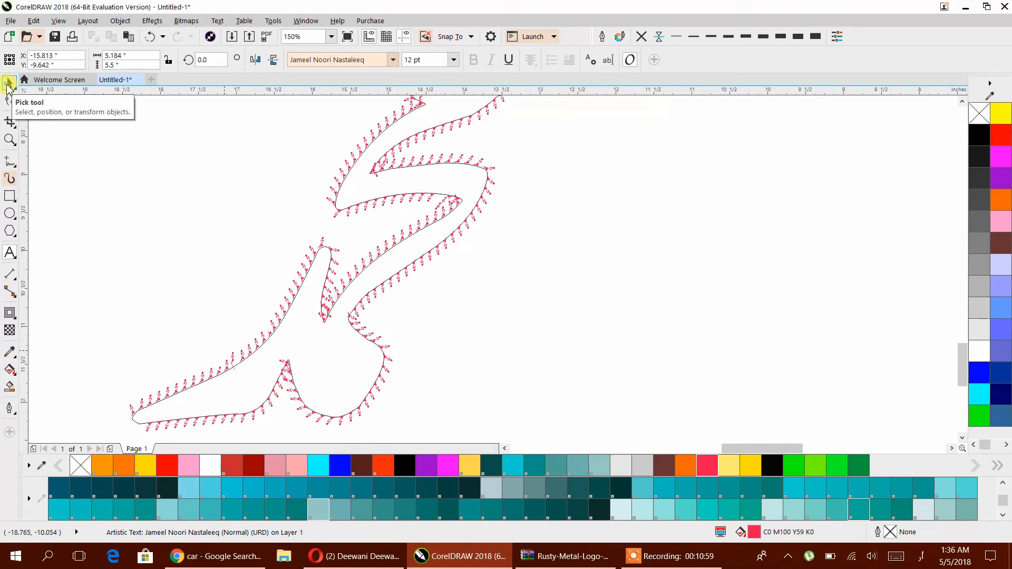
click(188, 168)
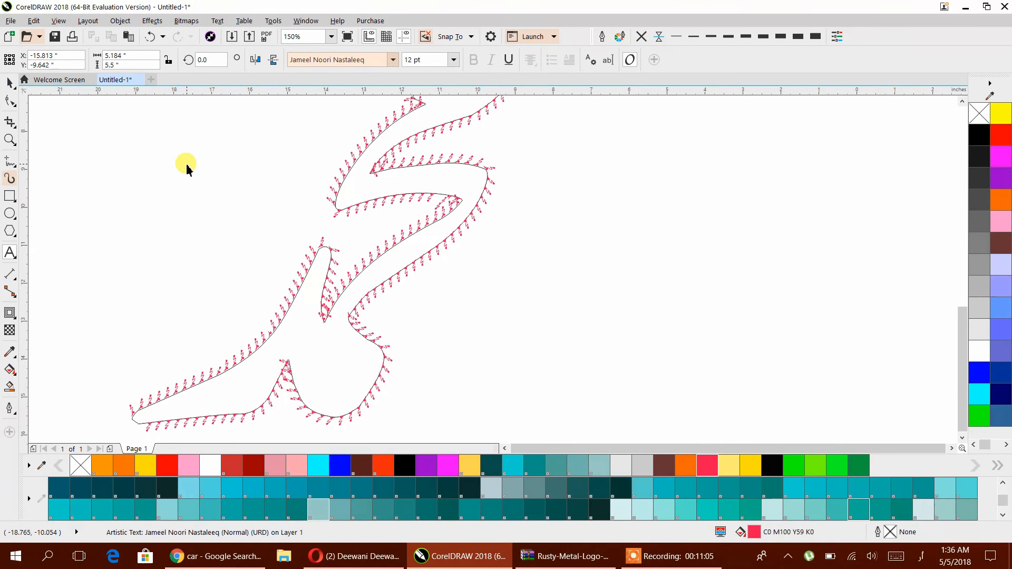
scroll(185, 164, down, 1)
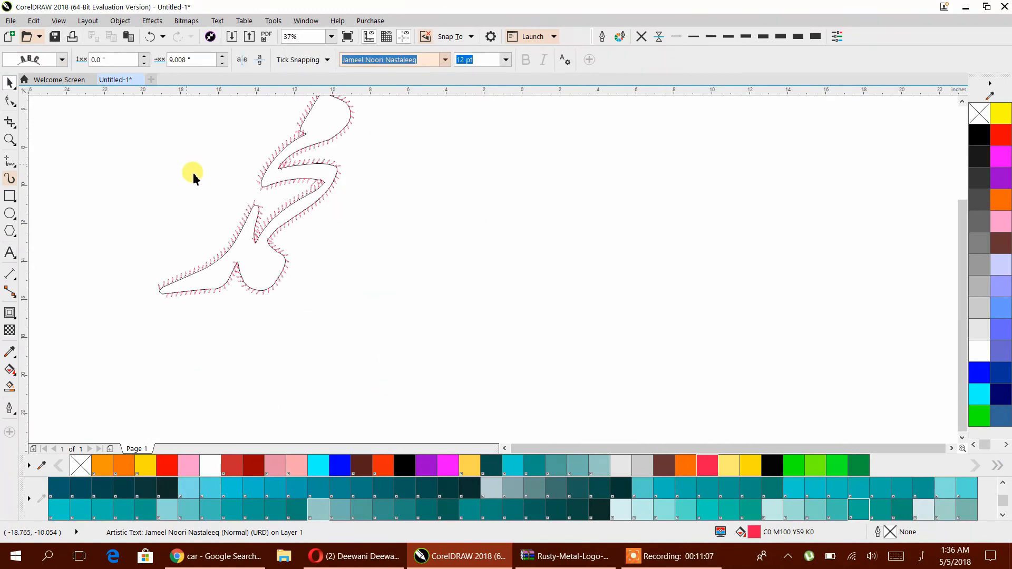
drag(193, 173, 354, 248)
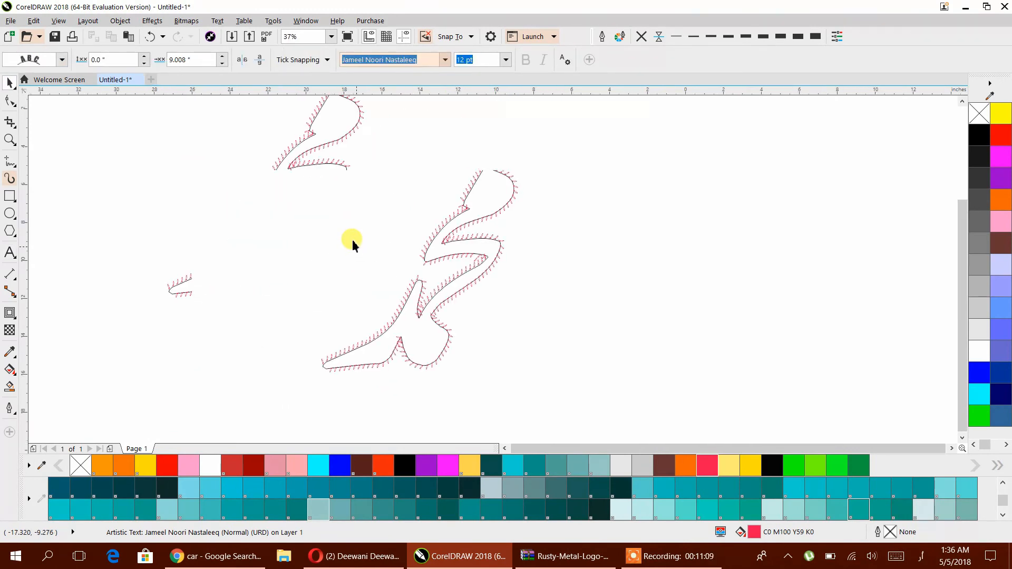
scroll(353, 239, down, 1)
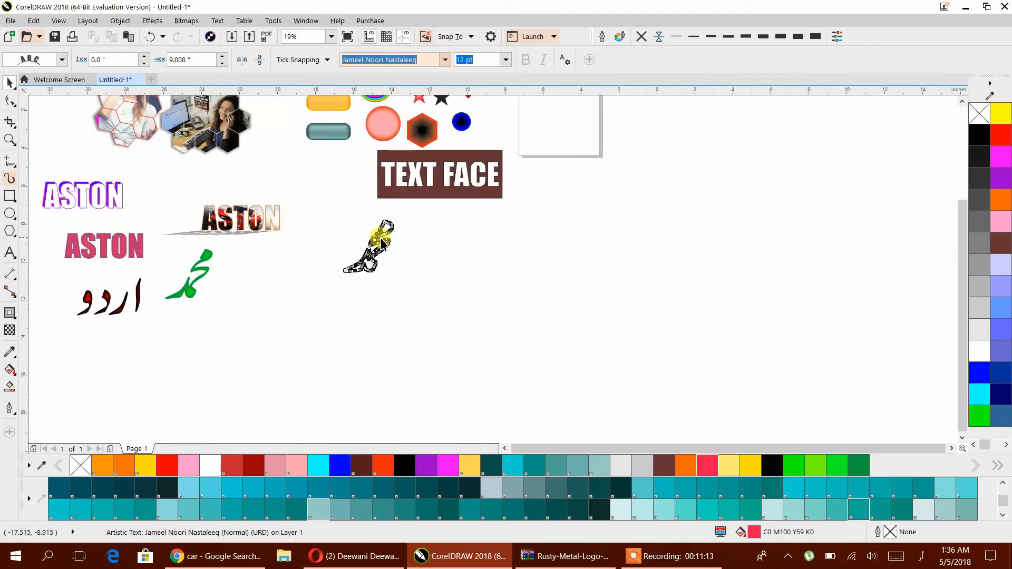
scroll(384, 243, up, 1)
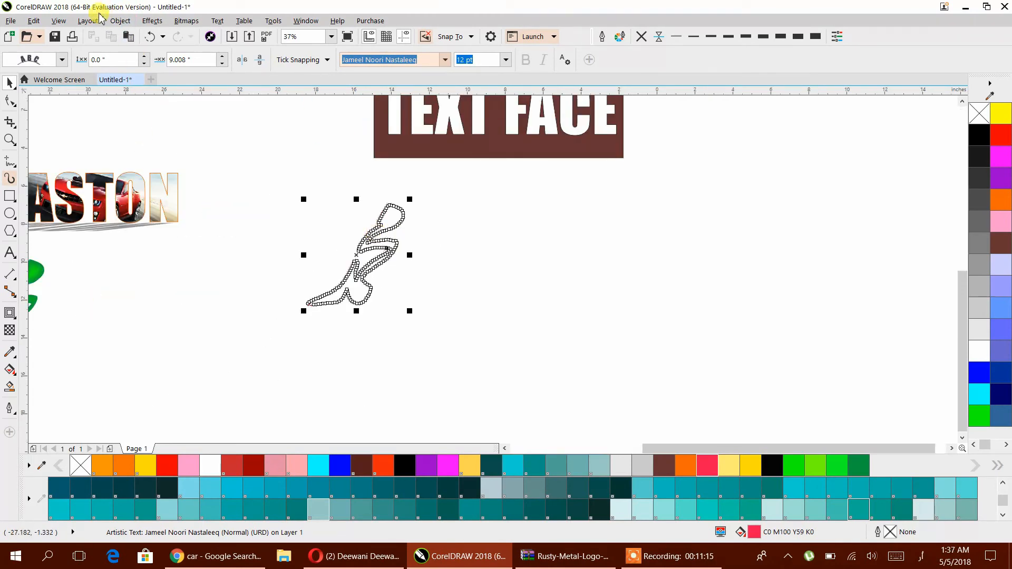
click(119, 22)
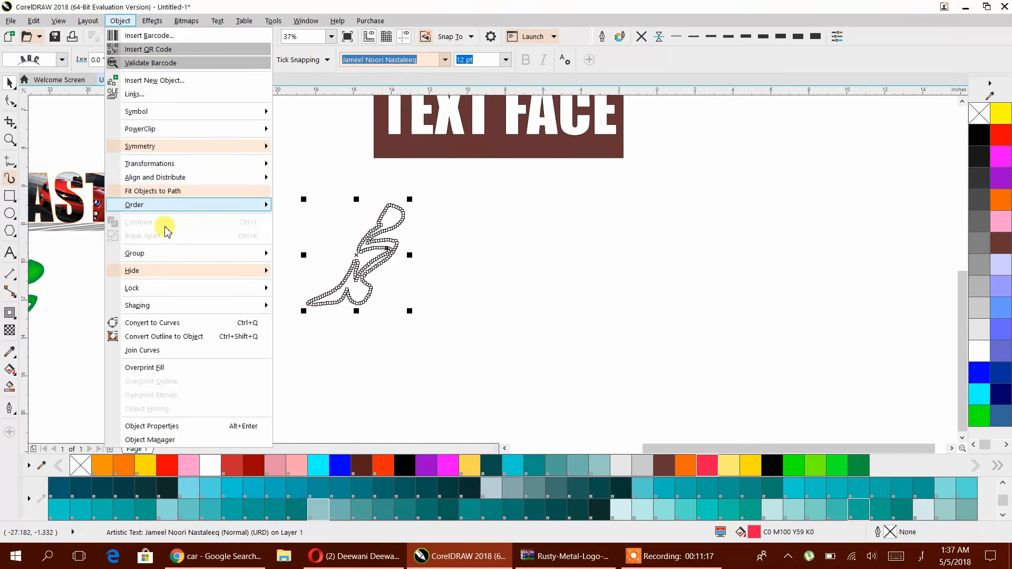
mouse_move(185, 271)
click(476, 298)
drag(494, 373, 240, 183)
click(121, 22)
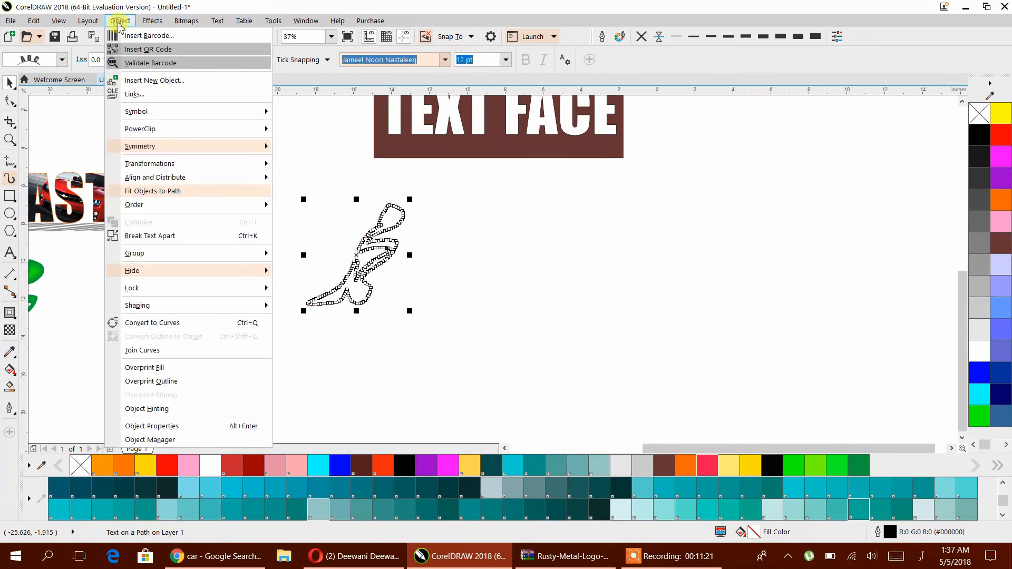
click(182, 236)
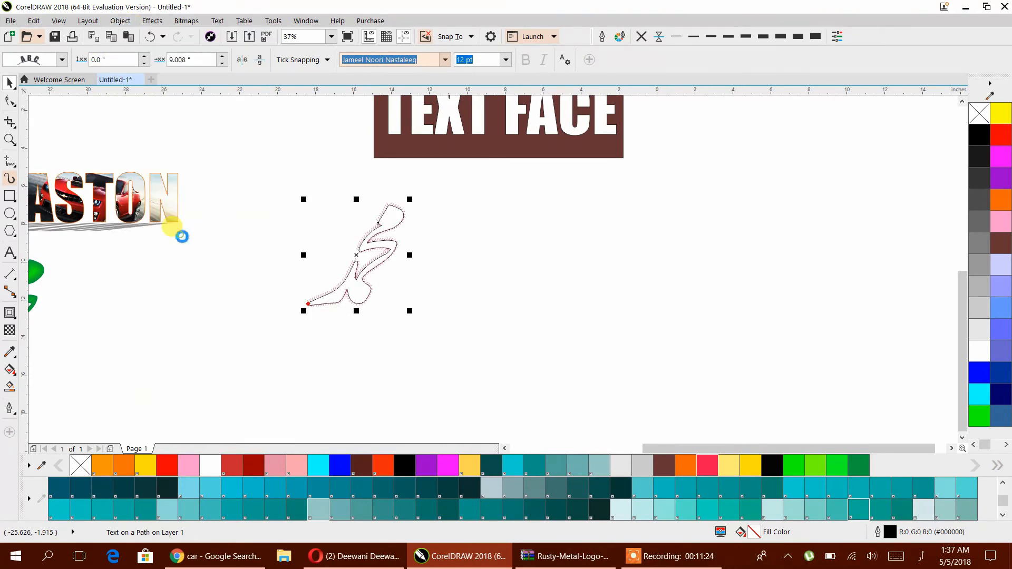
Move the red text off the black curve, about 8 inches to its right.
click(399, 270)
drag(393, 247, 538, 249)
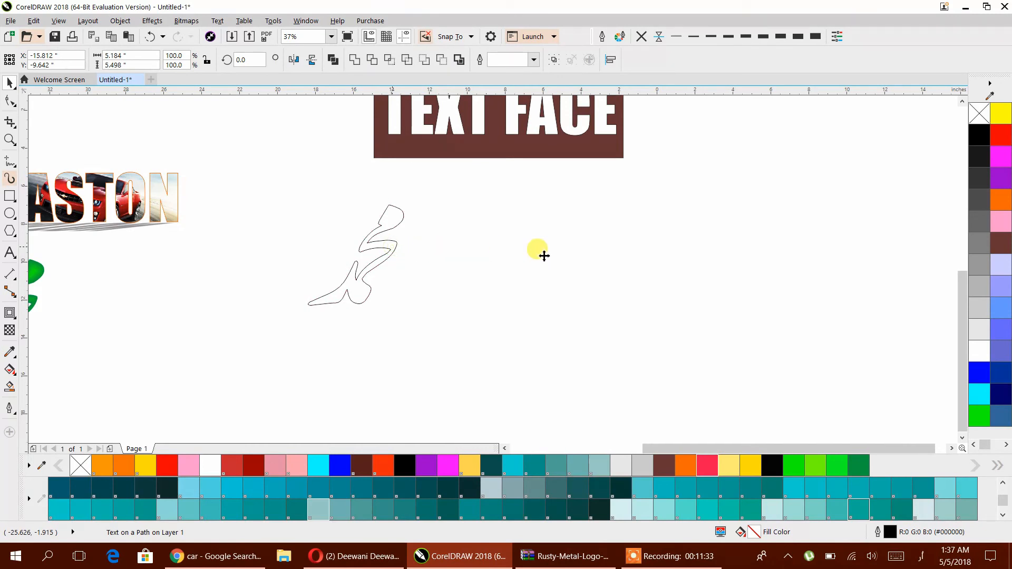
drag(544, 255, 536, 260)
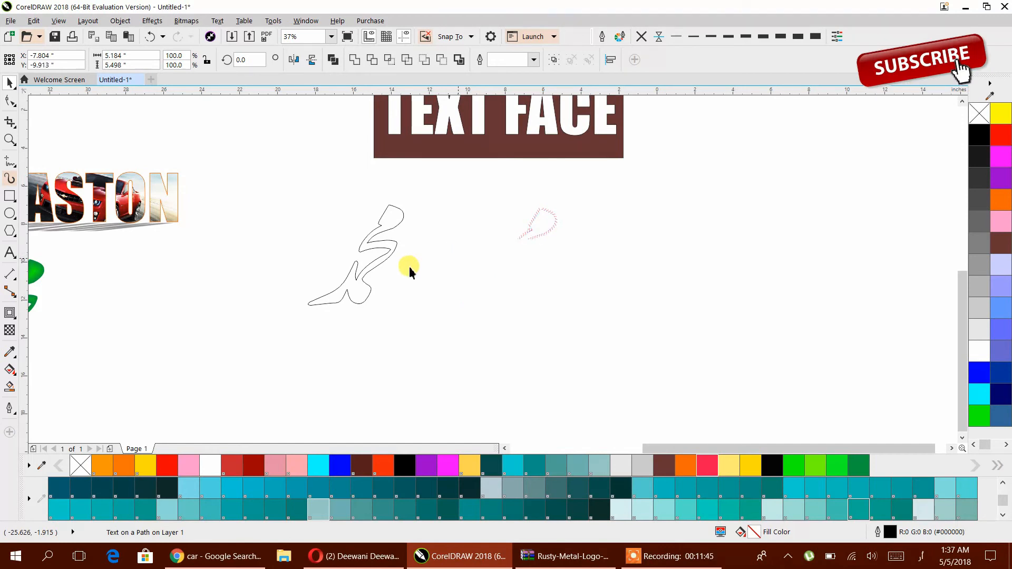
Delete the black hairline curve that served as the path, leaving only the red text.
click(335, 270)
click(504, 286)
drag(511, 292, 422, 284)
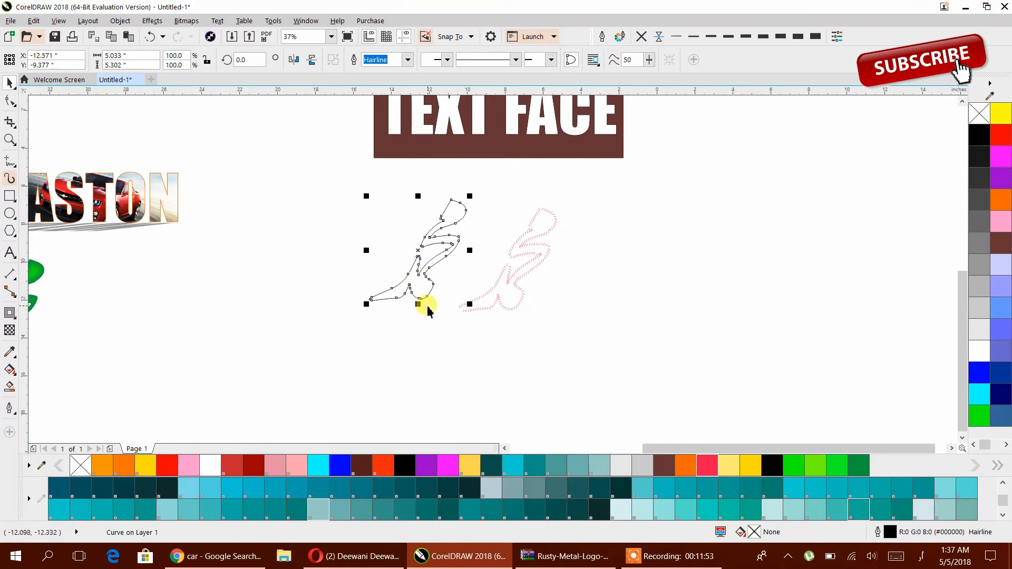
click(428, 307)
key(Delete)
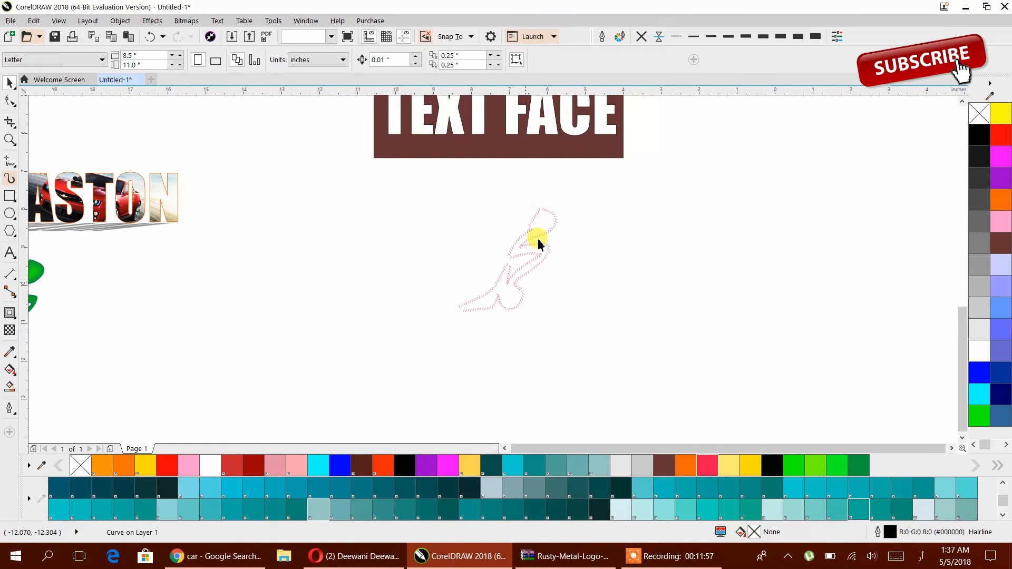
scroll(538, 239, up, 2)
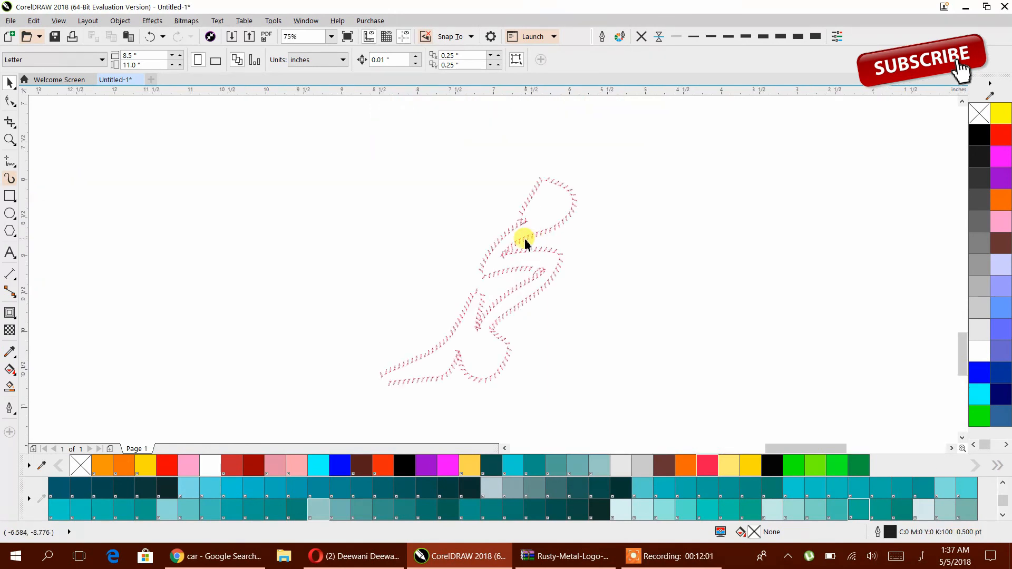
scroll(525, 243, up, 3)
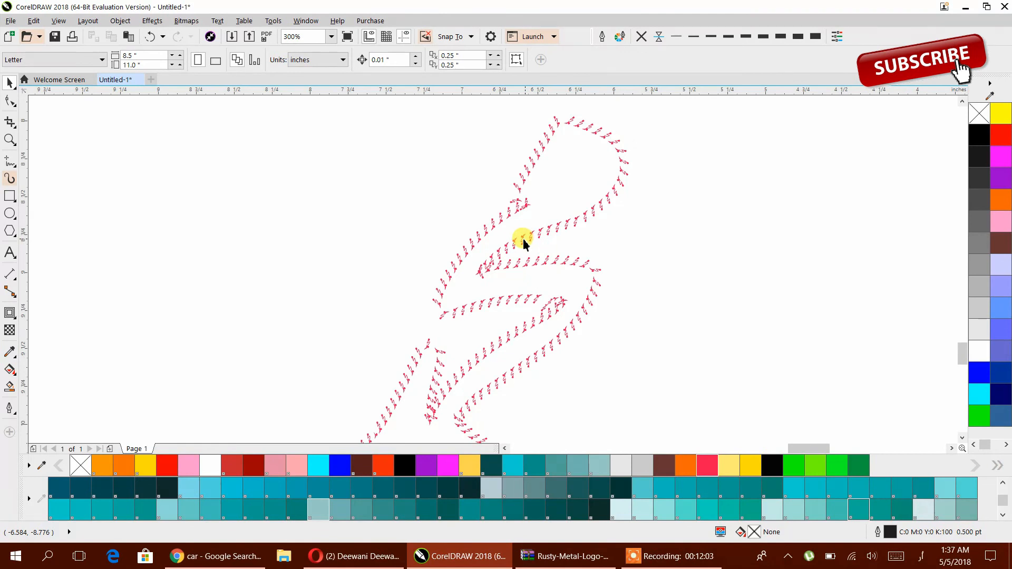
scroll(523, 242, up, 1)
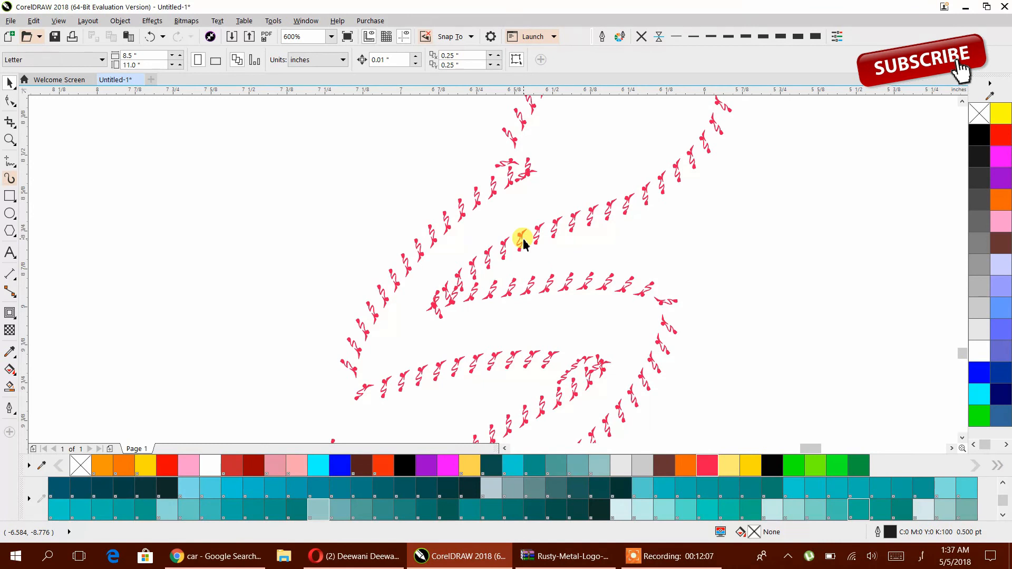
scroll(523, 243, down, 1)
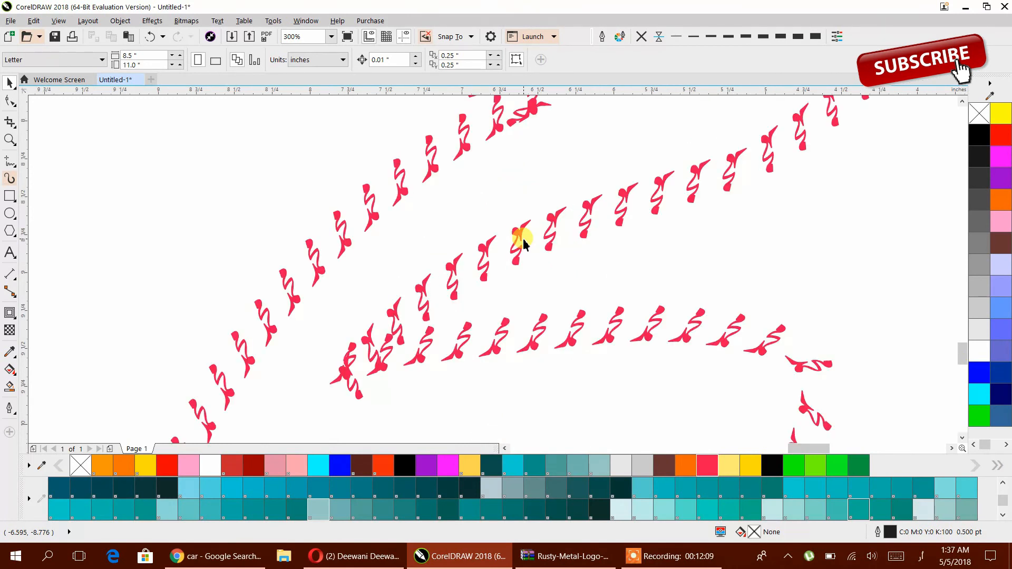
scroll(523, 243, down, 1)
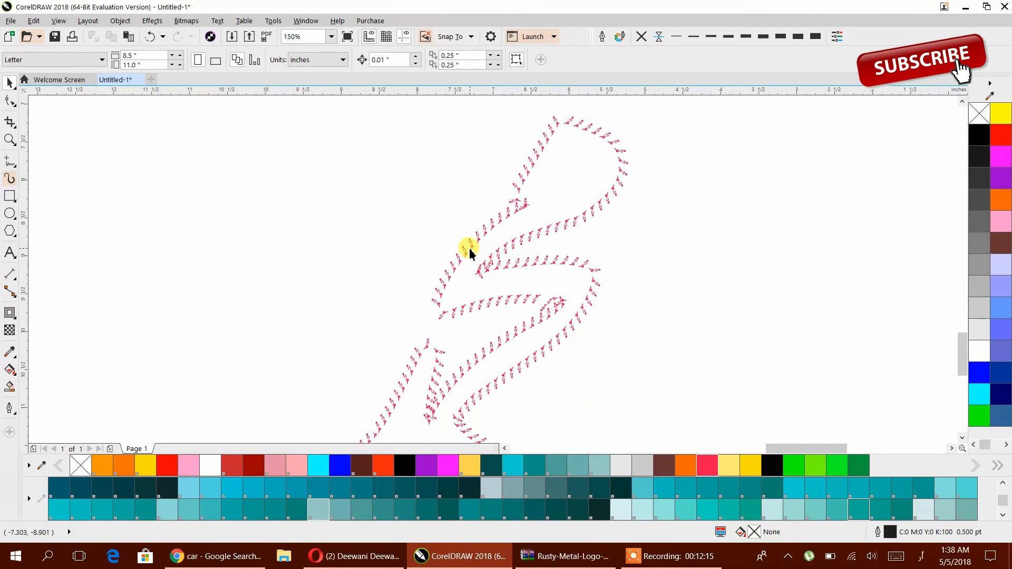
Convert the red text that outlines the lettering to curves.
click(471, 244)
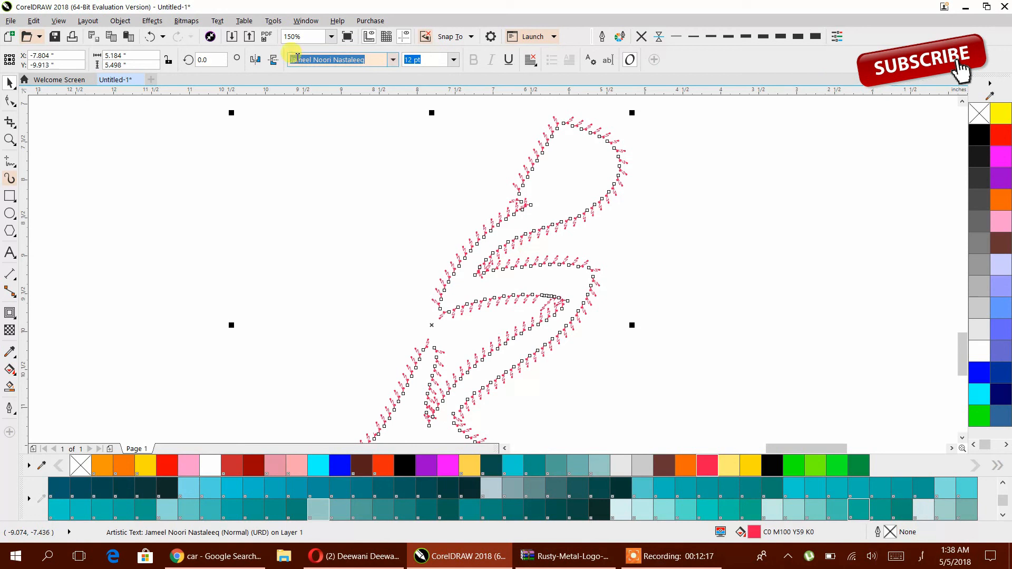
click(394, 61)
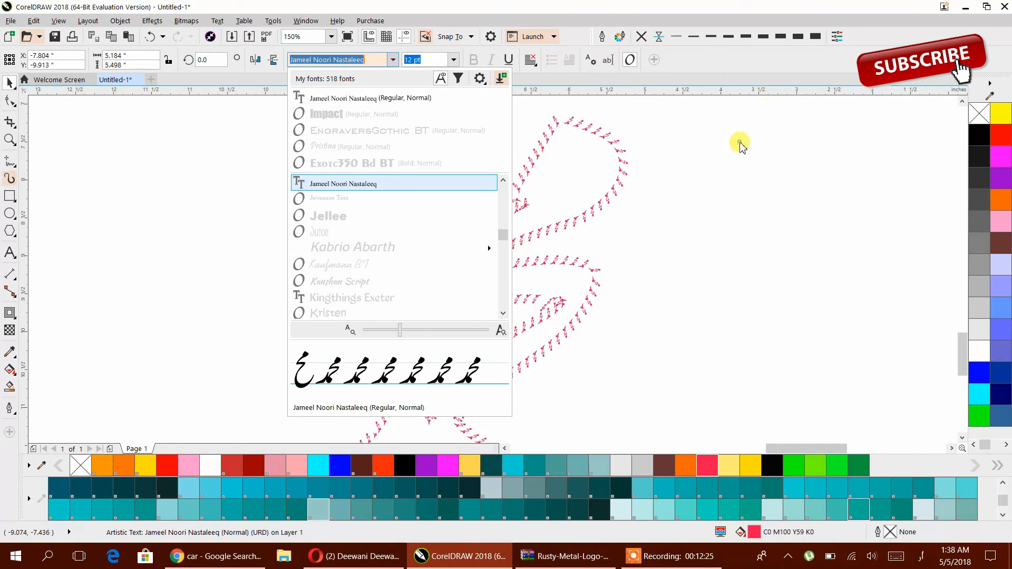
click(10, 84)
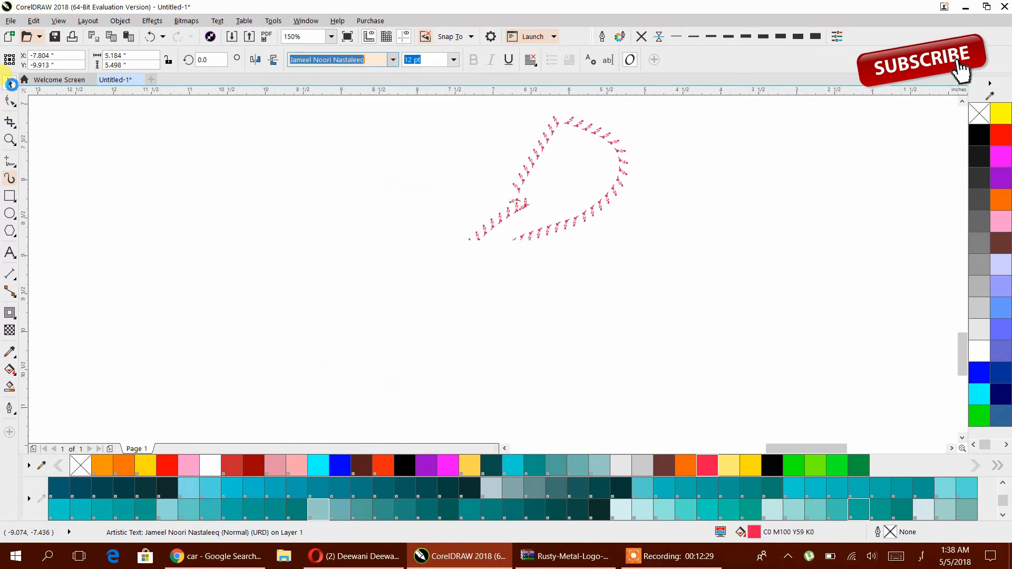
click(555, 230)
click(10, 100)
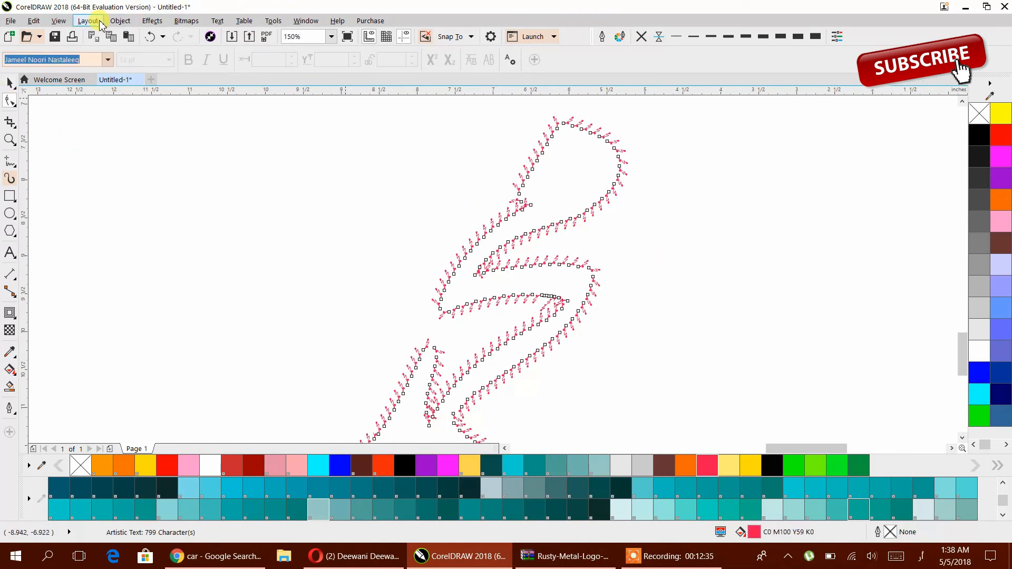
click(120, 21)
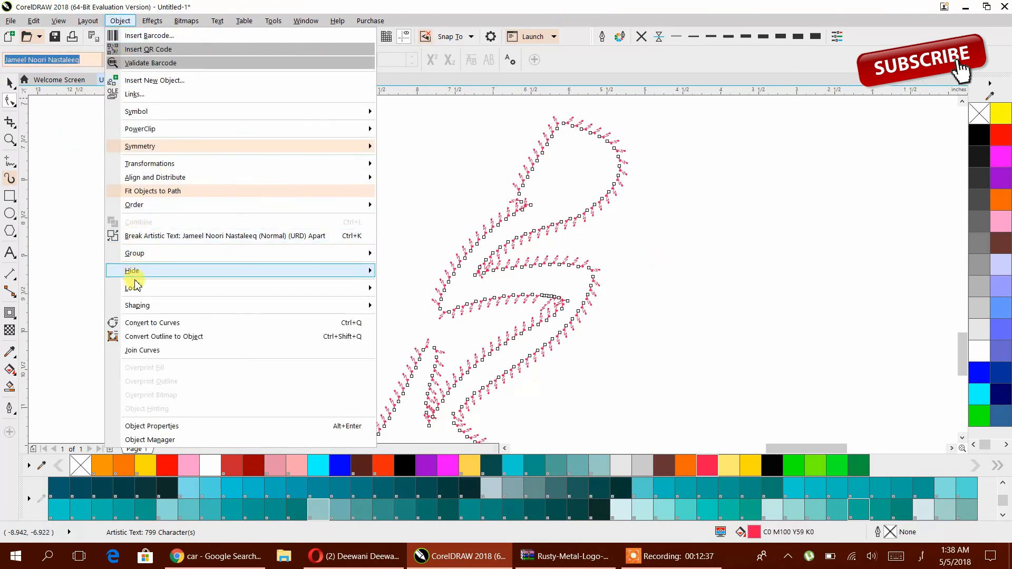
click(147, 330)
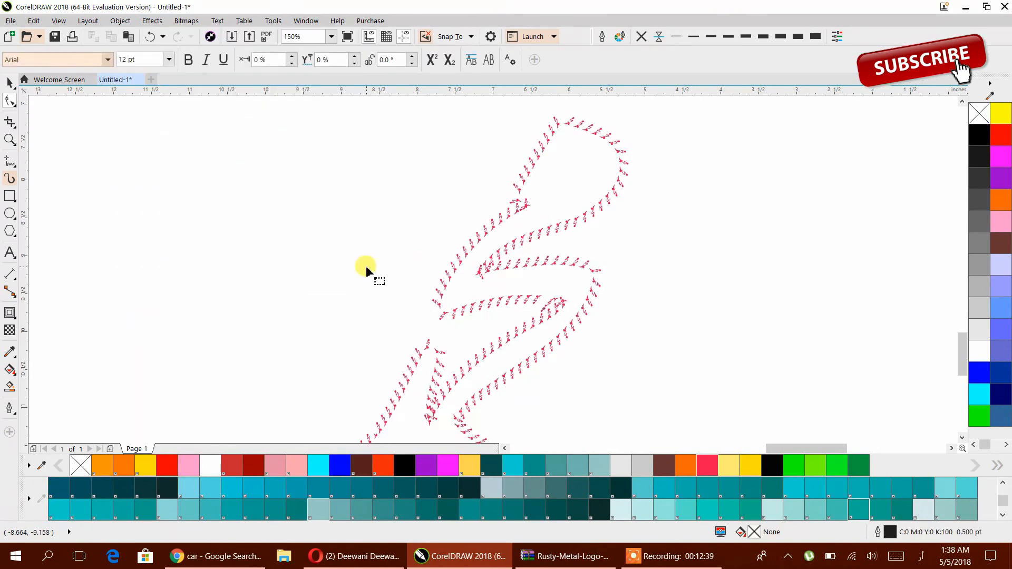
click(9, 85)
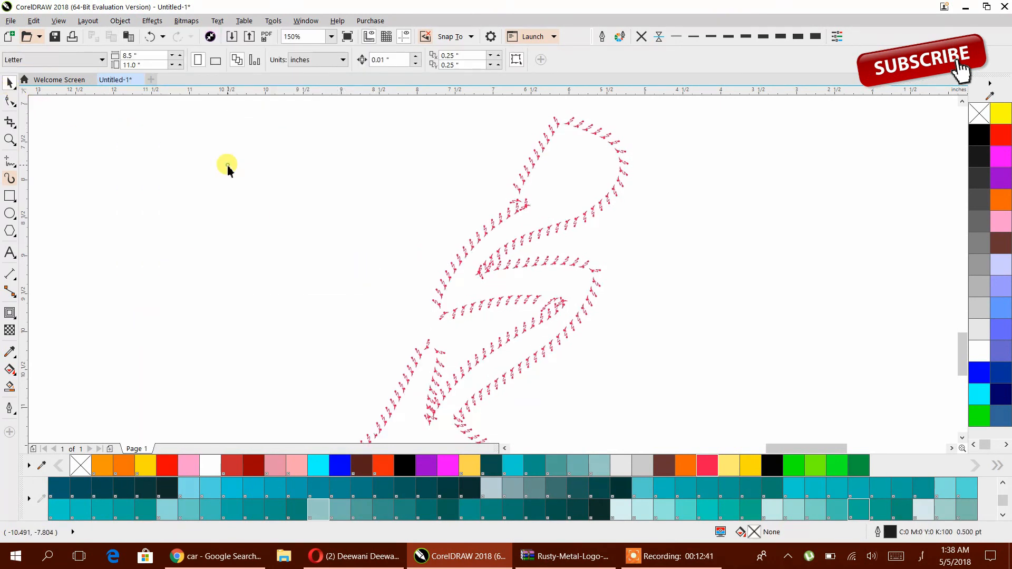
Place a copy of the green contoured Nastaleeq lettering beside the red text outline.
scroll(381, 240, down, 3)
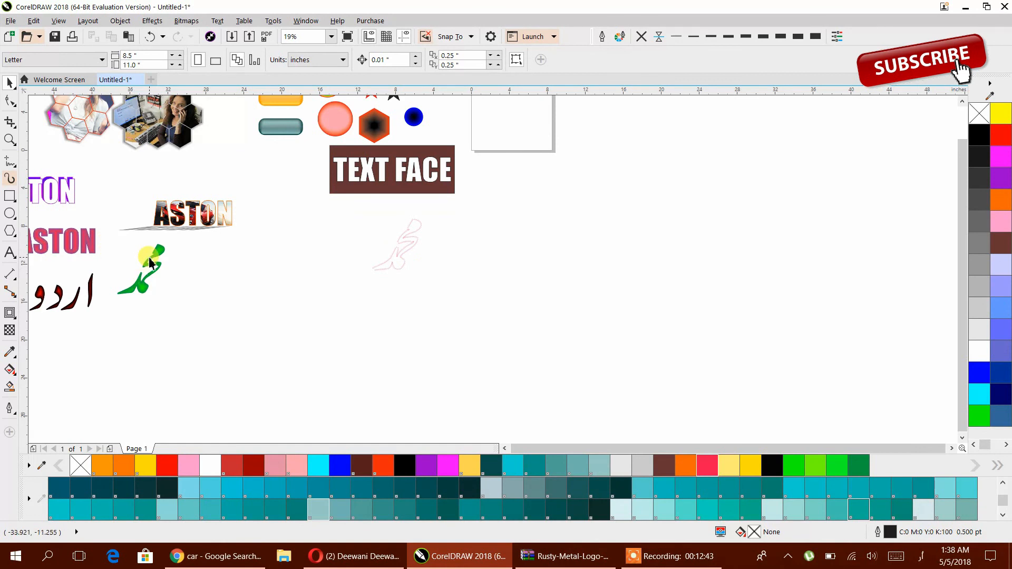
drag(153, 261, 453, 249)
drag(161, 258, 438, 234)
scroll(438, 234, up, 3)
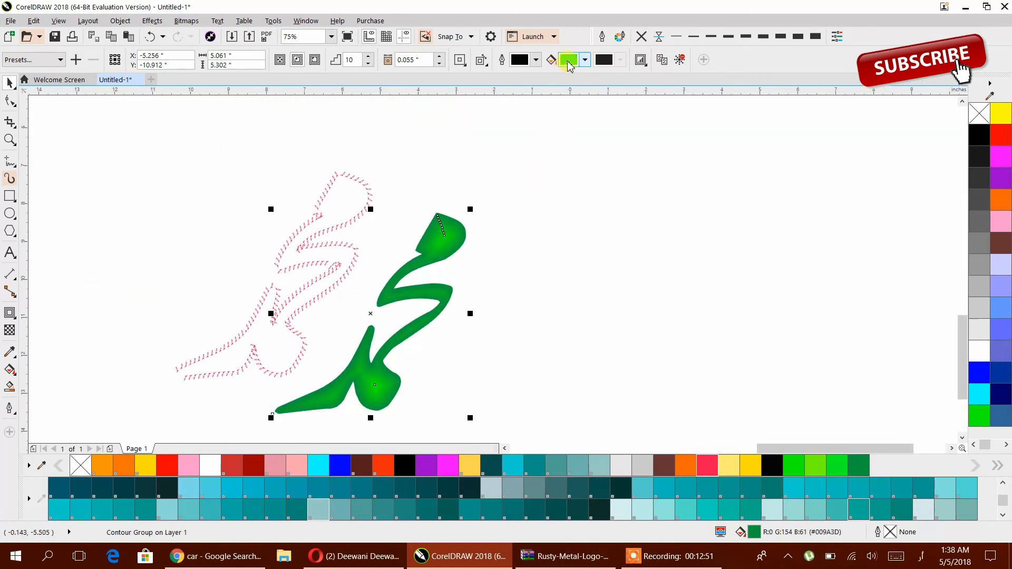
Set the contour fill colour of the copied lettering to red, #FF0000.
click(585, 59)
drag(662, 138, 662, 122)
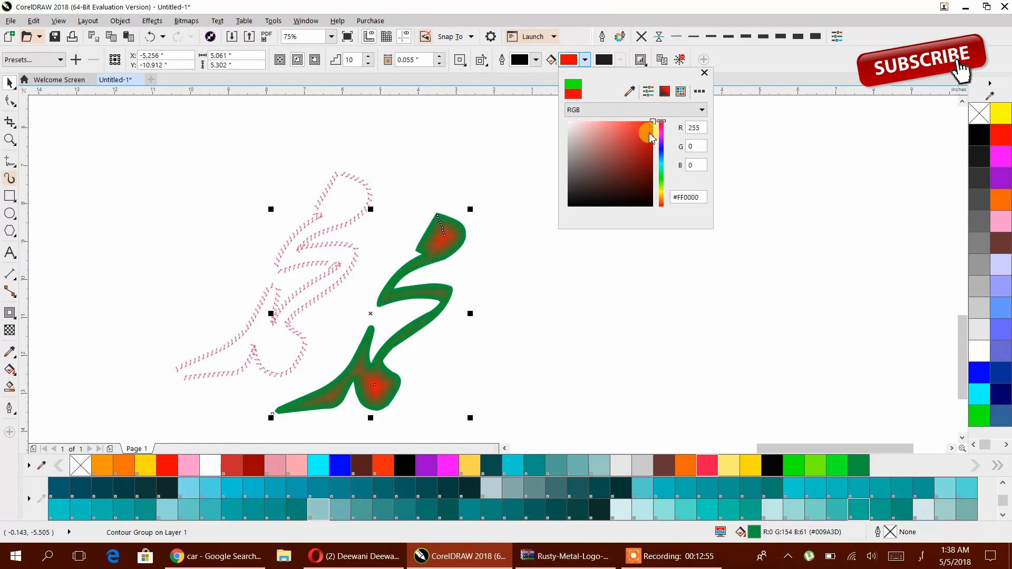
click(500, 274)
click(444, 284)
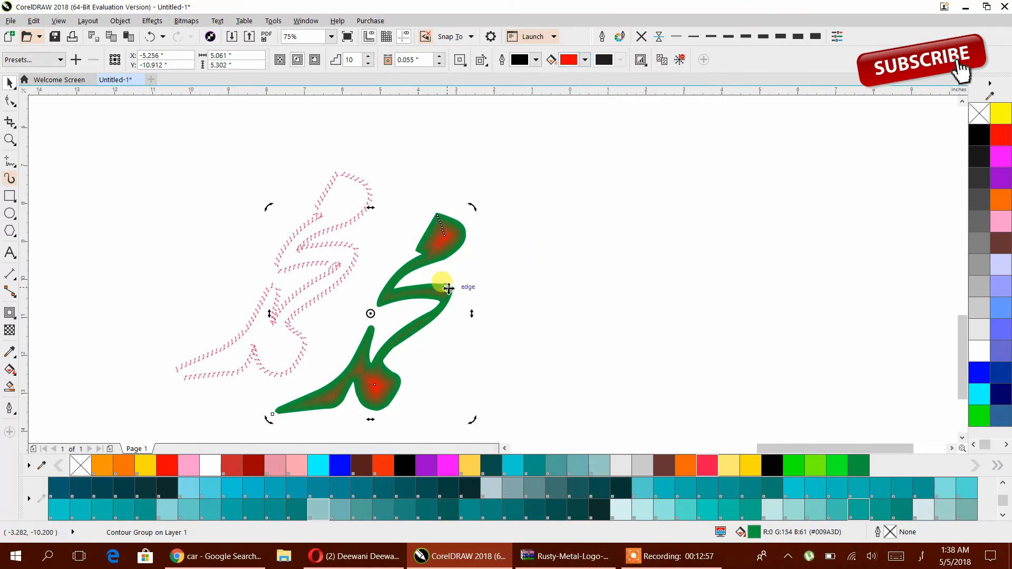
click(732, 274)
Fill the copied lettering's base shape with dark brown.
click(413, 296)
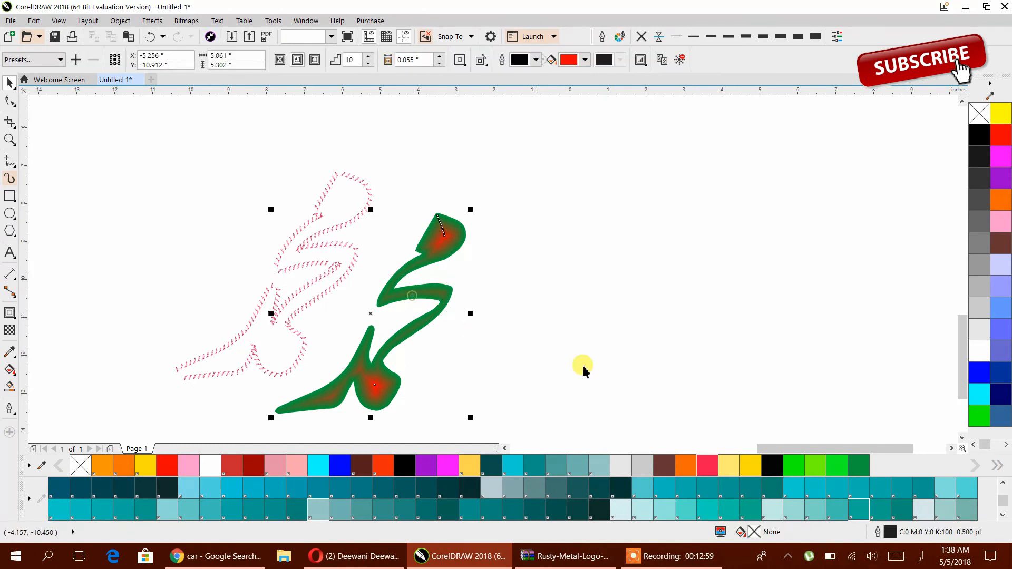
click(663, 463)
click(524, 287)
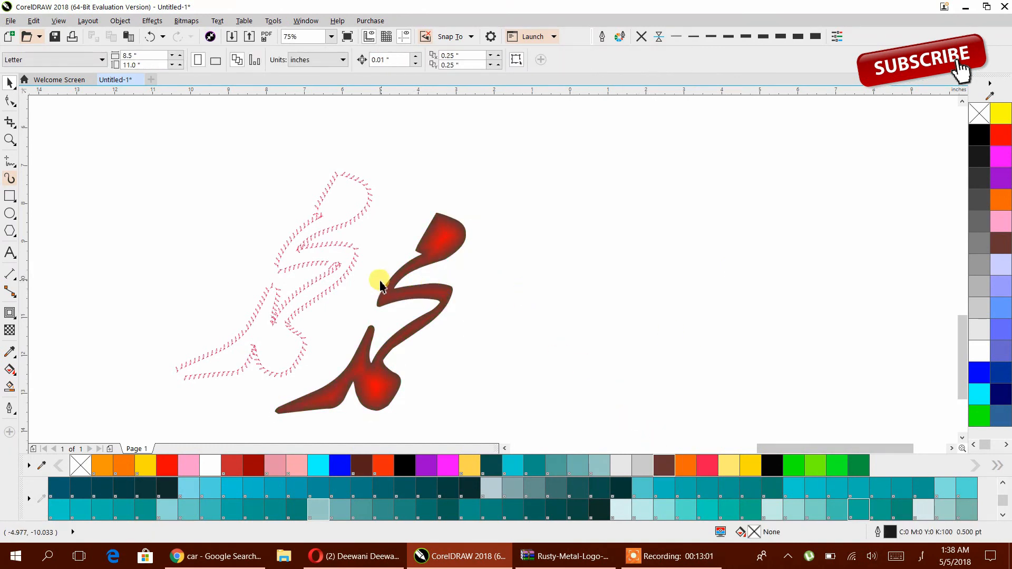
Colour the converted text outline blue and move it onto the edges of the red and brown lettering.
click(340, 285)
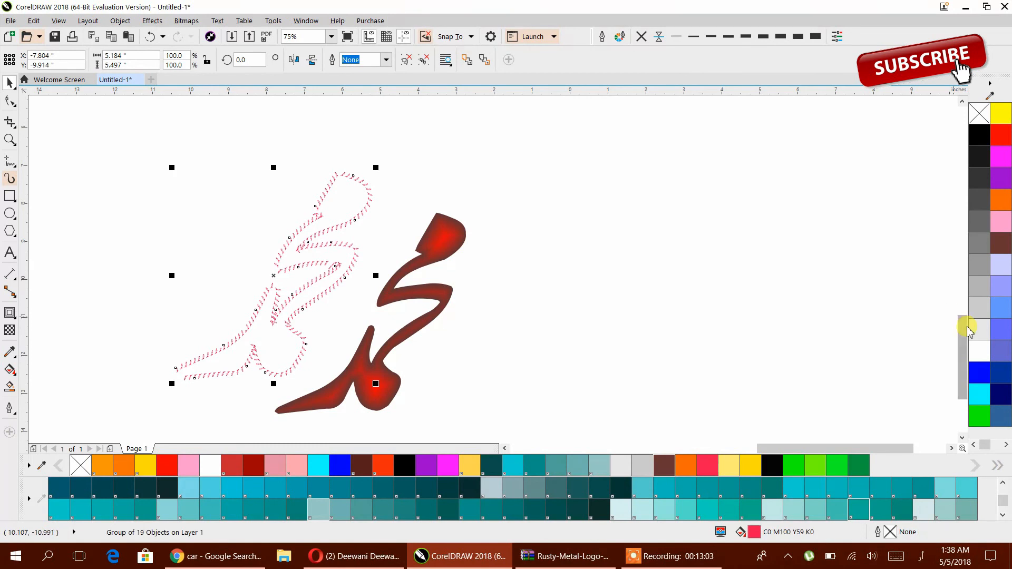
drag(352, 266, 450, 301)
click(544, 270)
Select the lettering's contour group and try to raise its contour steps to 30.
scroll(413, 294, up, 5)
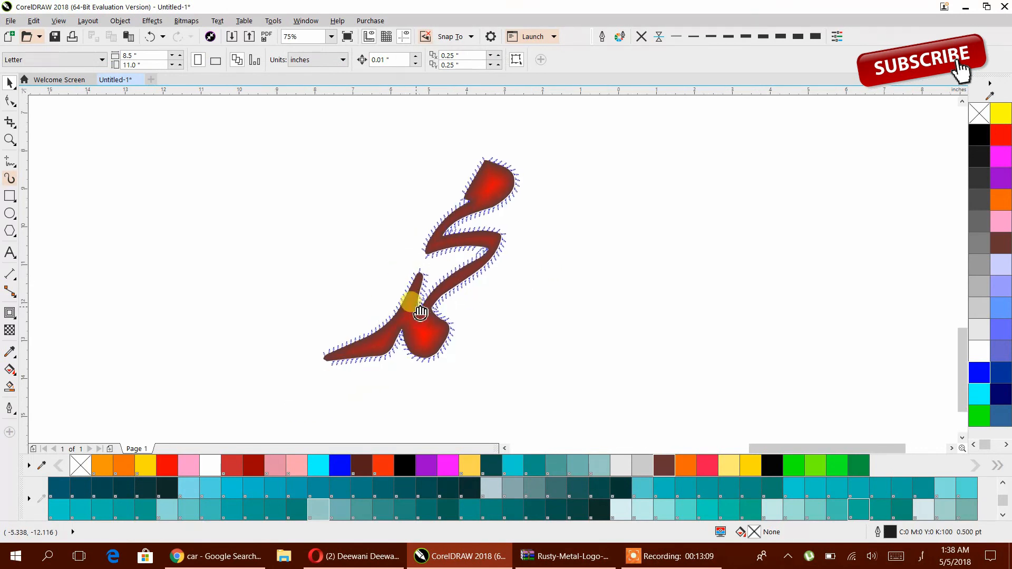
scroll(477, 185, down, 2)
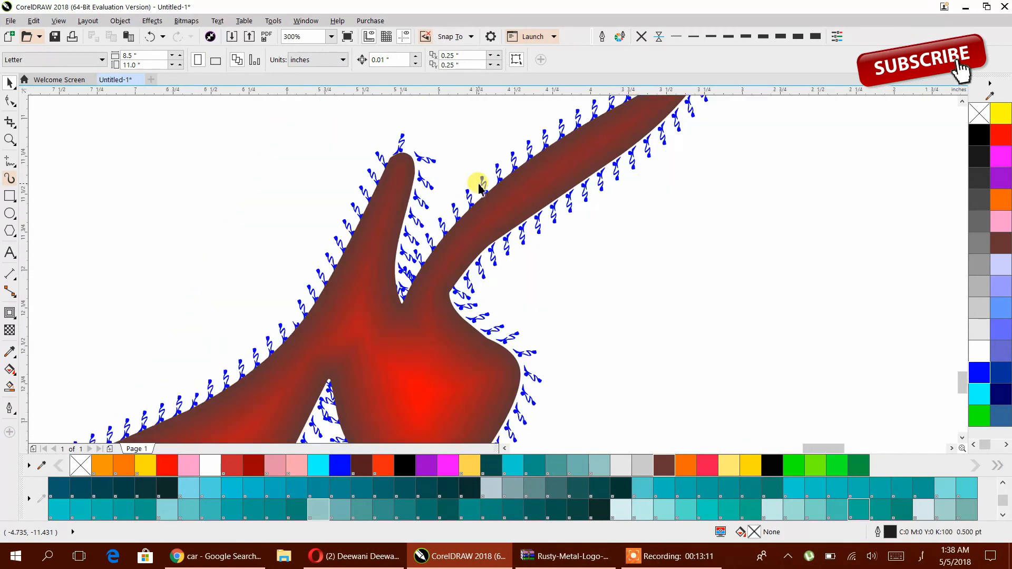
click(444, 360)
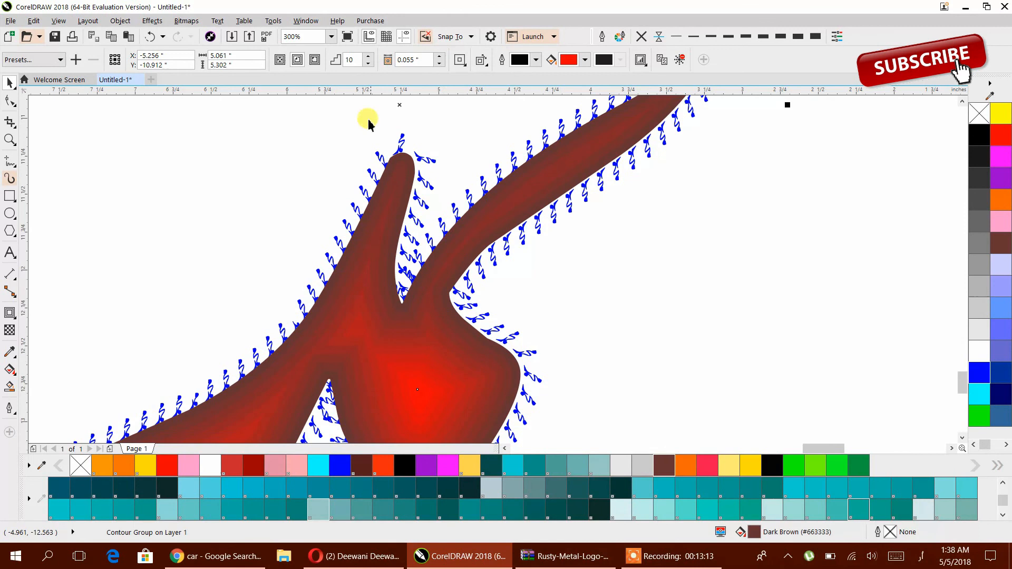
drag(353, 60, 329, 64)
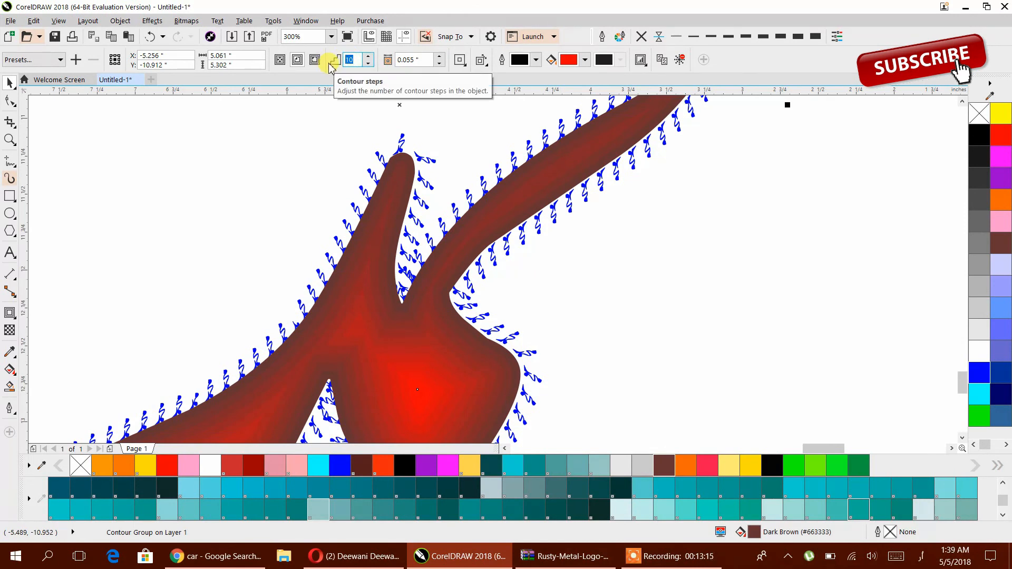
text(3)
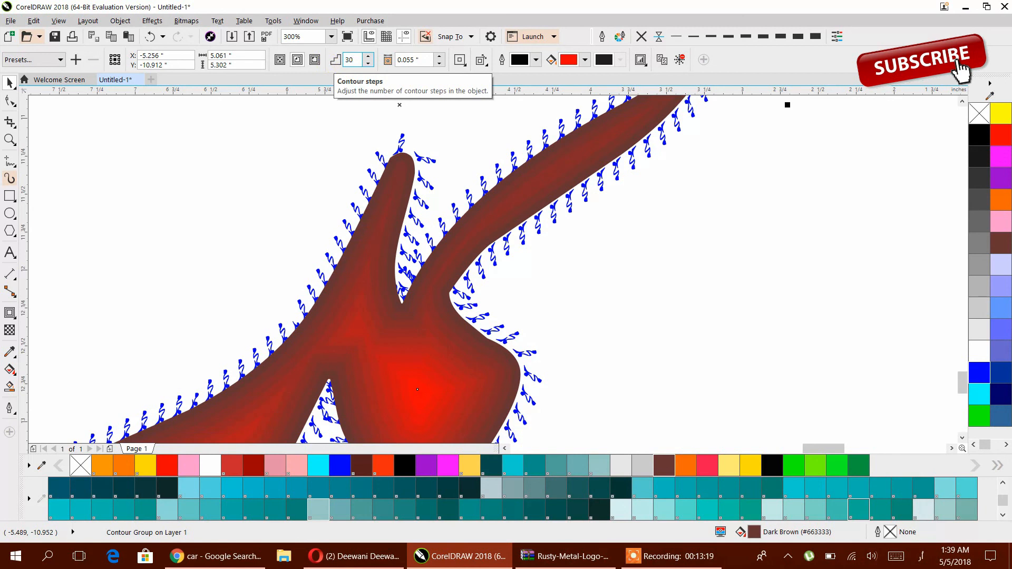
click(418, 61)
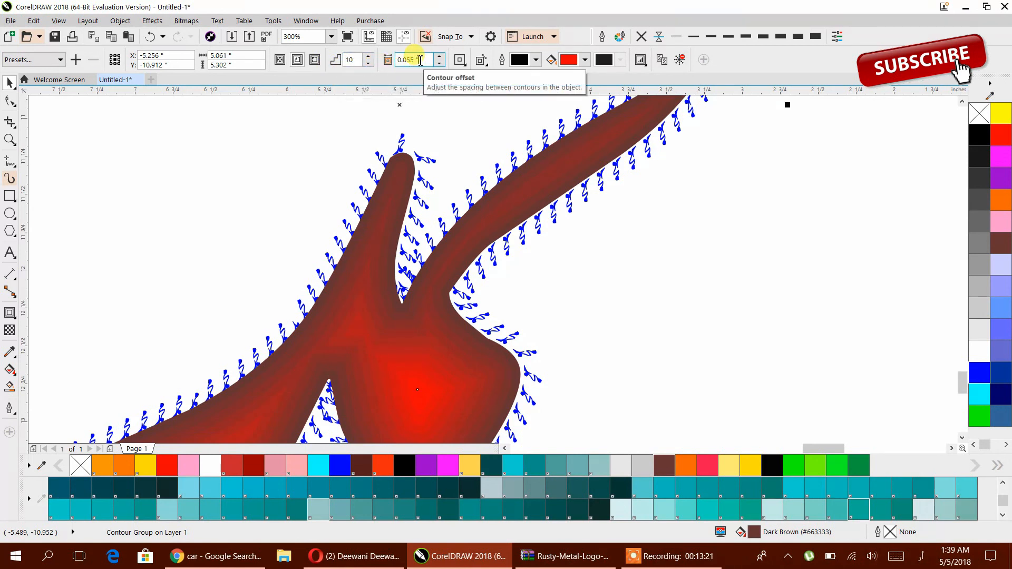
double_click(352, 59)
click(369, 56)
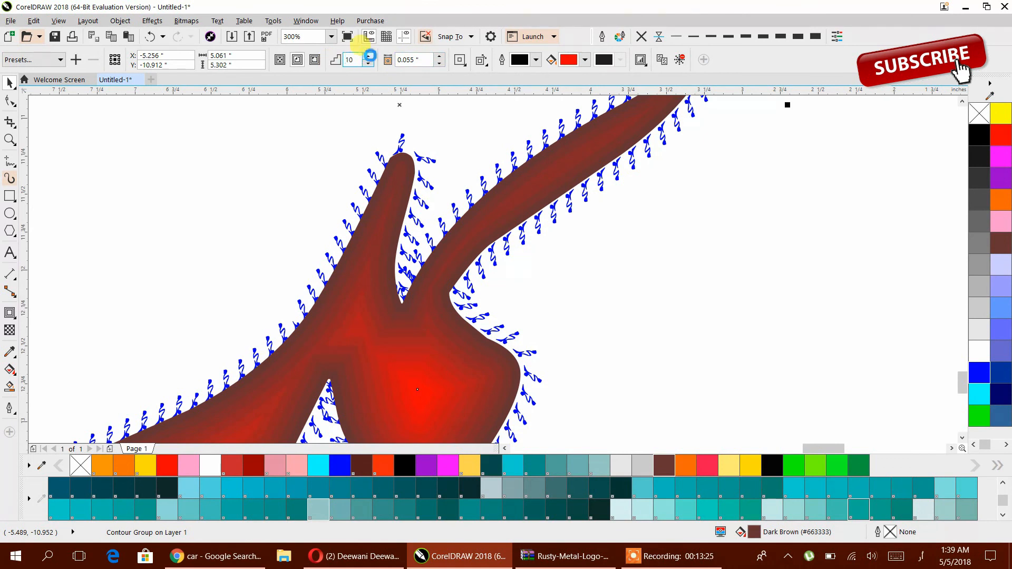
Set the lettering's contour offset to 0.086 inches.
click(405, 59)
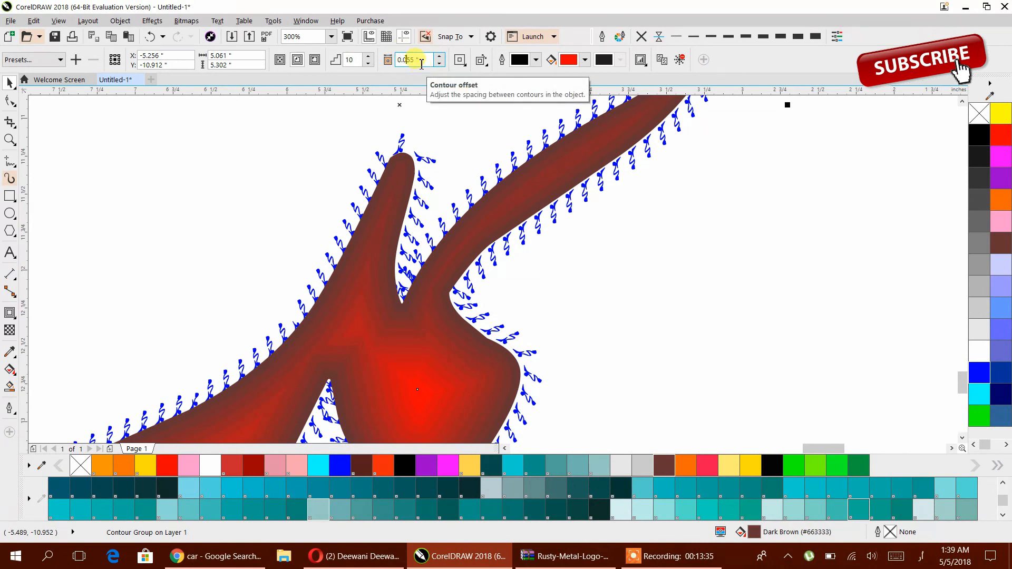
key(BackSpace)
key(BackSpace)
text(86)
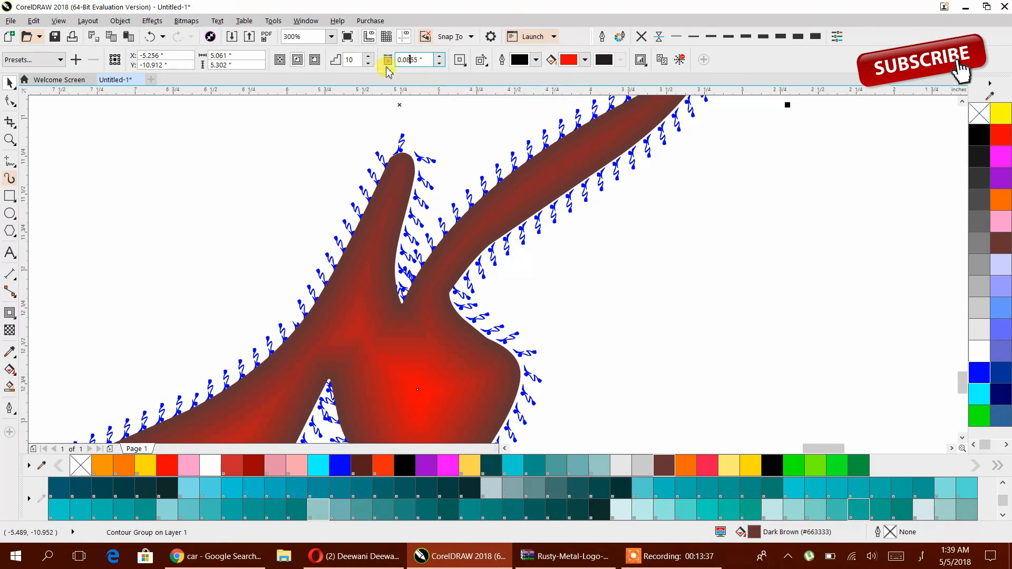
Reduce the lettering's contour to 6 steps with an offset of 0.016 inches.
click(355, 59)
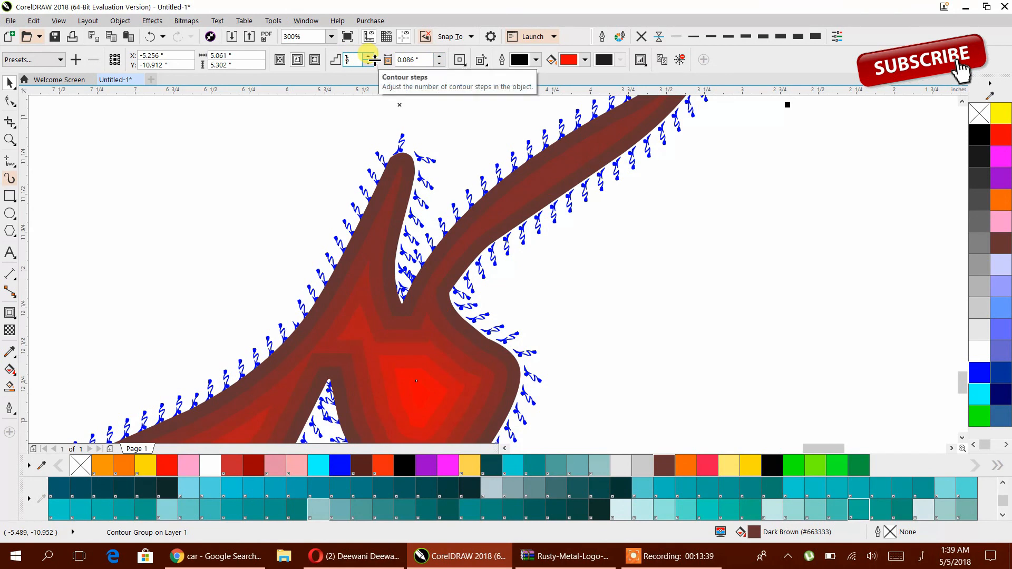
click(440, 64)
click(439, 64)
click(440, 64)
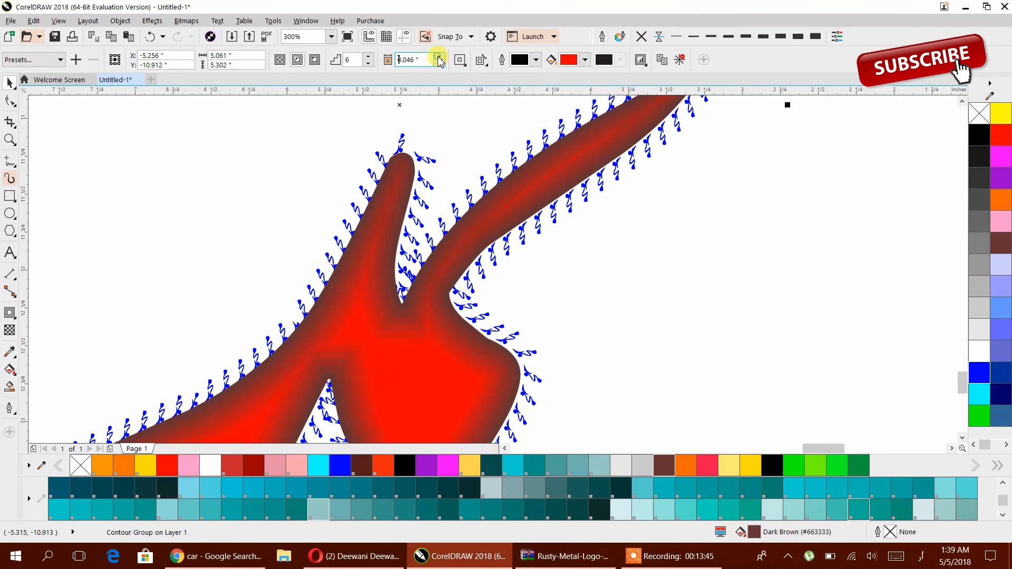
click(440, 64)
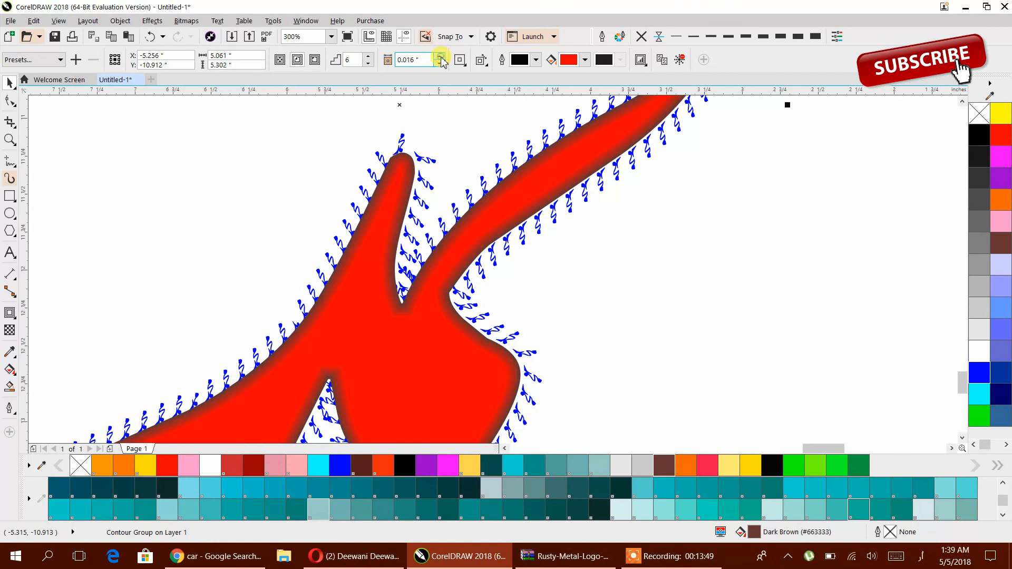
Adjust the lettering's contour to 23 steps with an offset of 0.011 inches for a smooth brown-to-red blend.
click(369, 56)
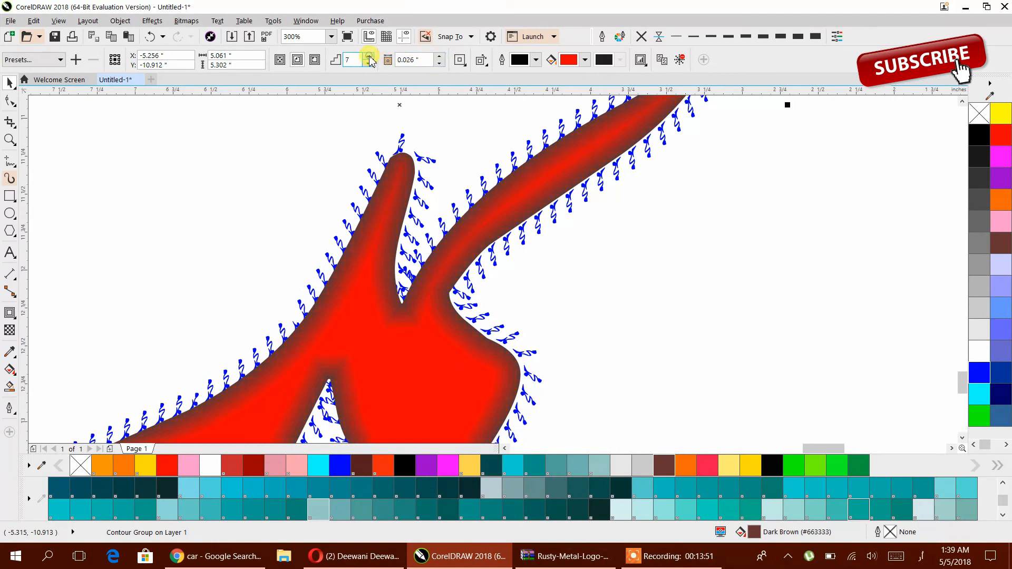
click(369, 56)
click(369, 56)
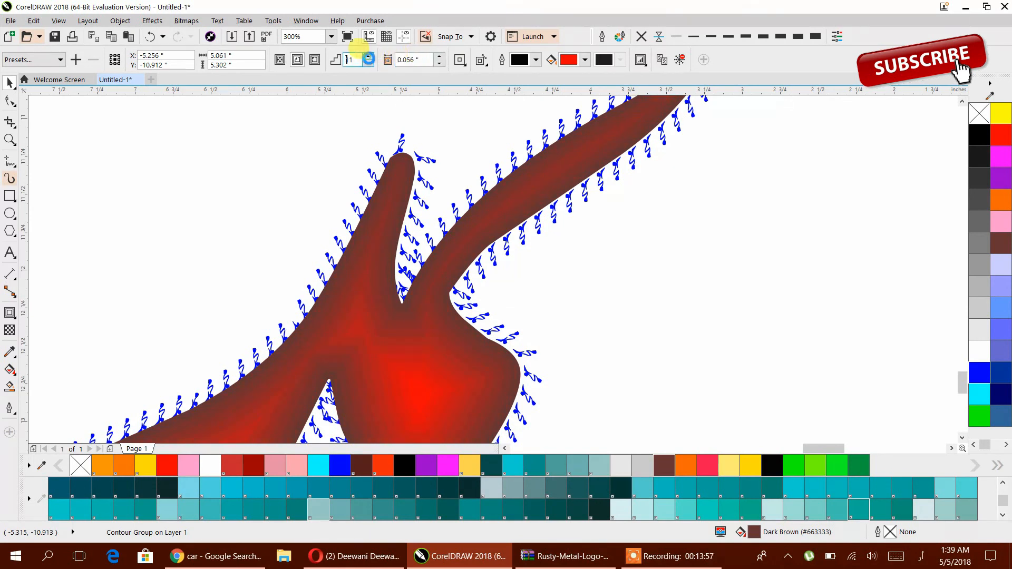
click(438, 64)
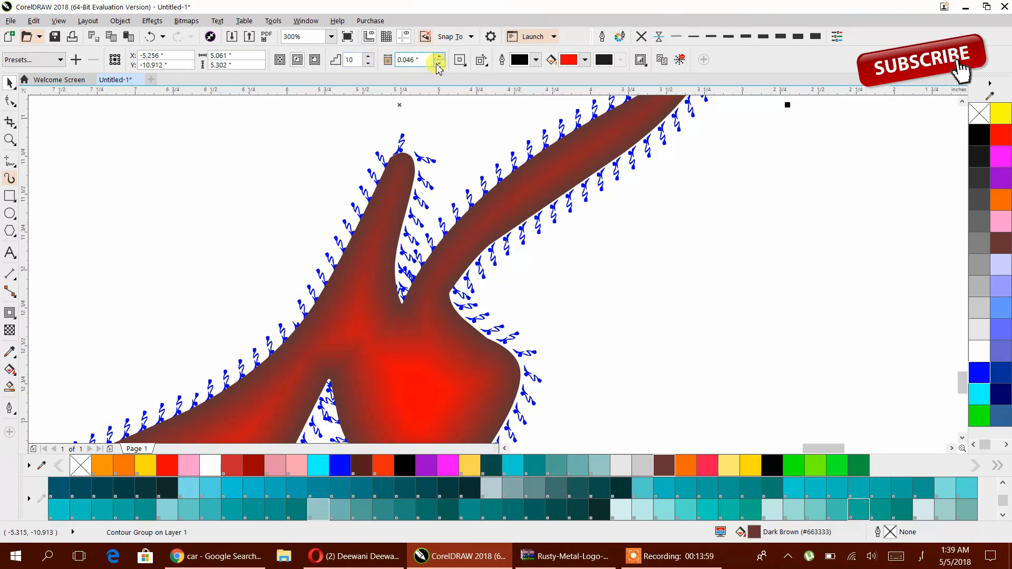
click(438, 65)
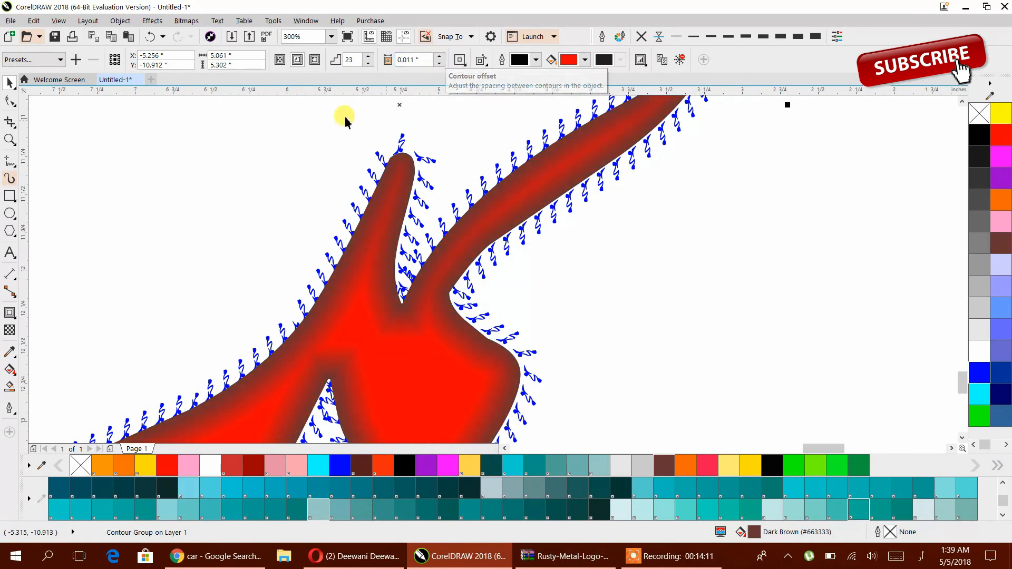
scroll(346, 112, down, 2)
scroll(345, 111, down, 4)
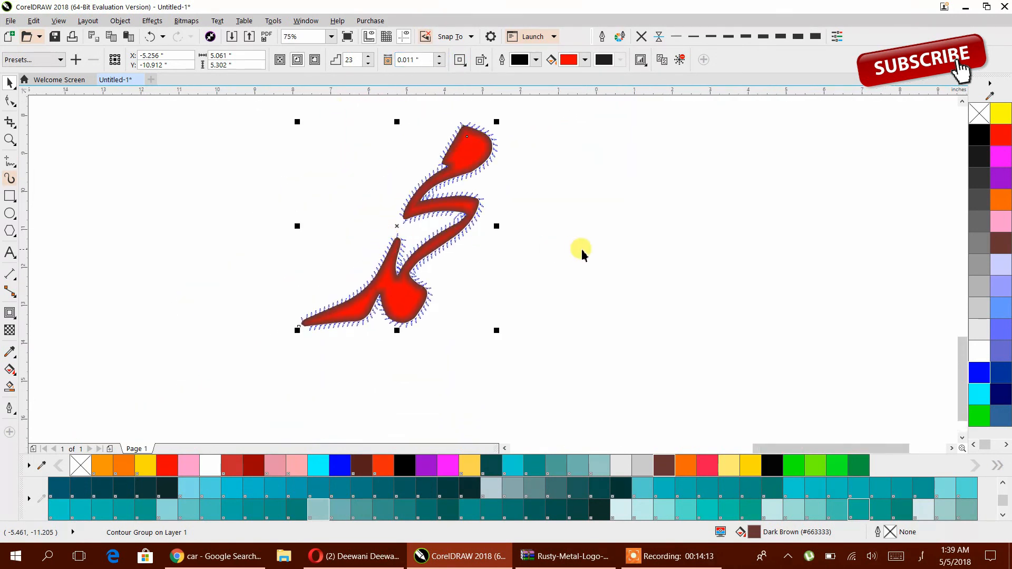
click(520, 207)
drag(529, 229, 653, 389)
drag(646, 284, 638, 260)
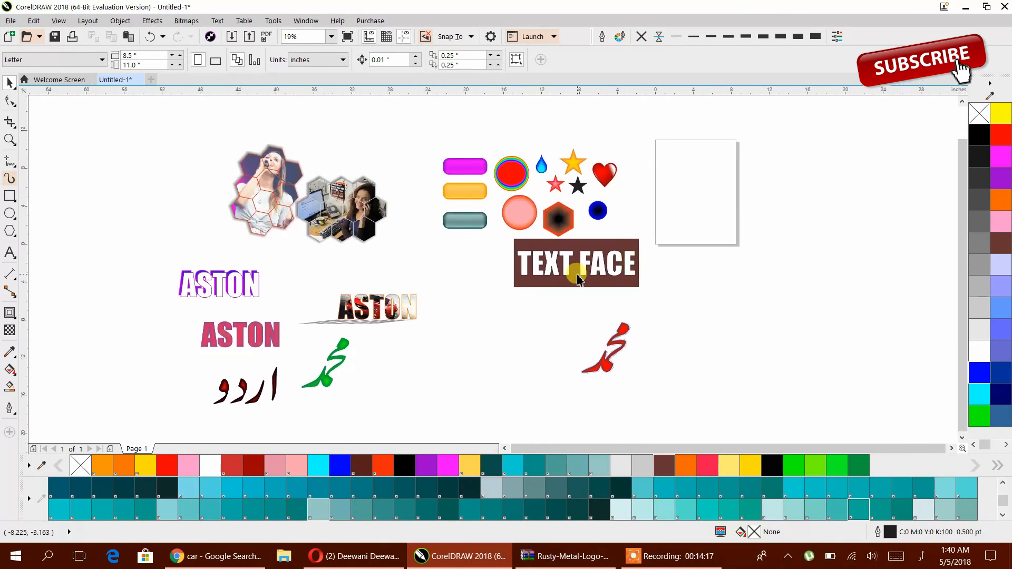
click(681, 554)
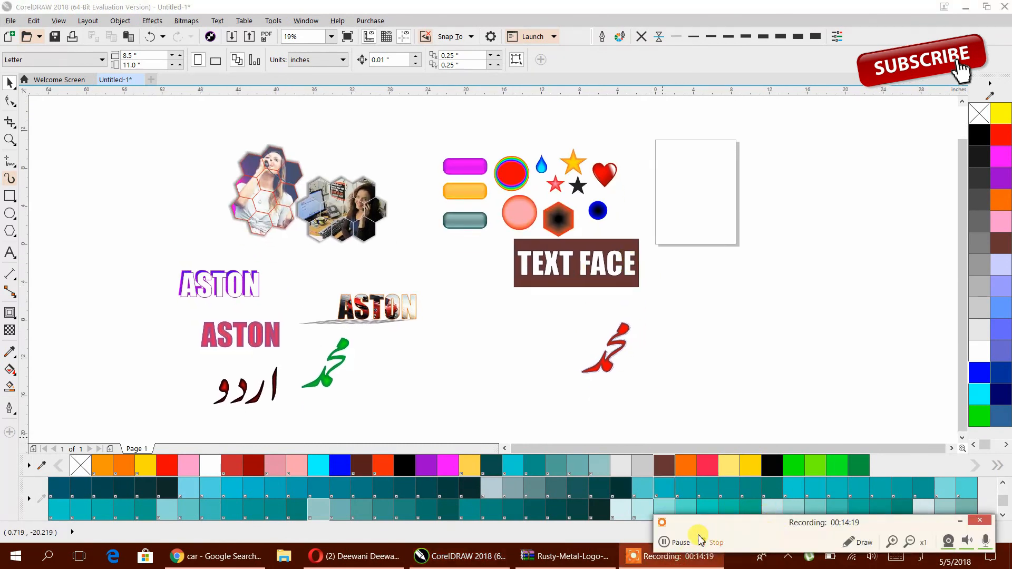